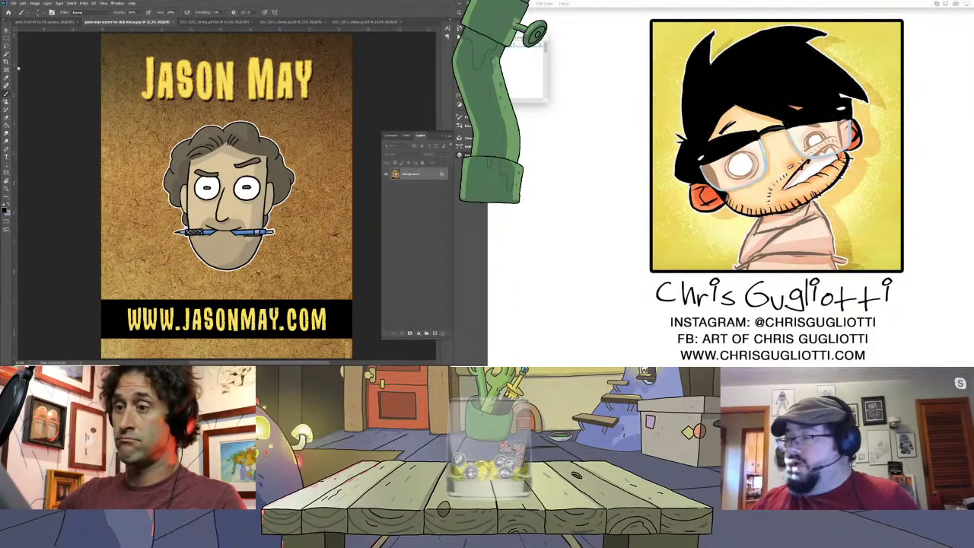
- Switch to the blank signed page and select the top ink layer in the expanded blue layer group
{"action": "left_click", "coordinate": [47, 22]}
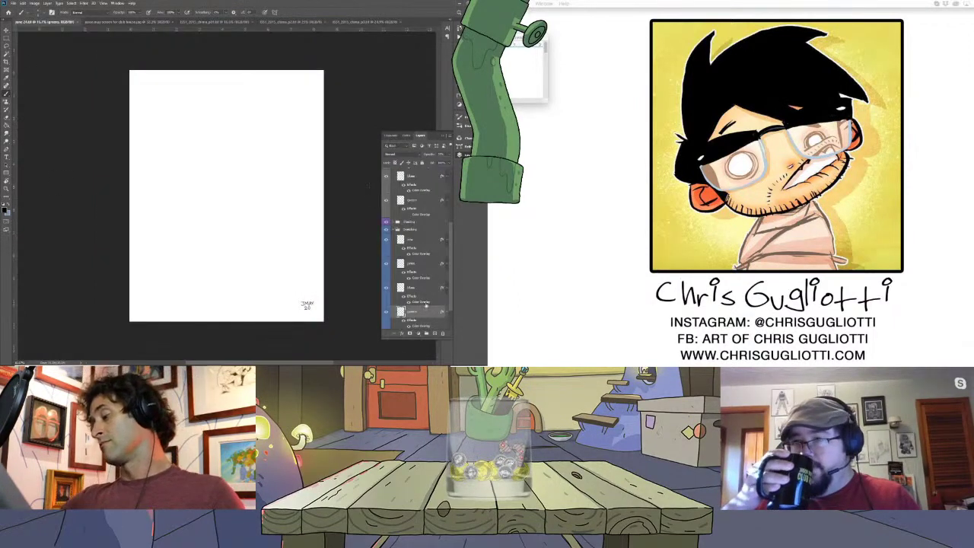
{"action": "left_click", "coordinate": [411, 239]}
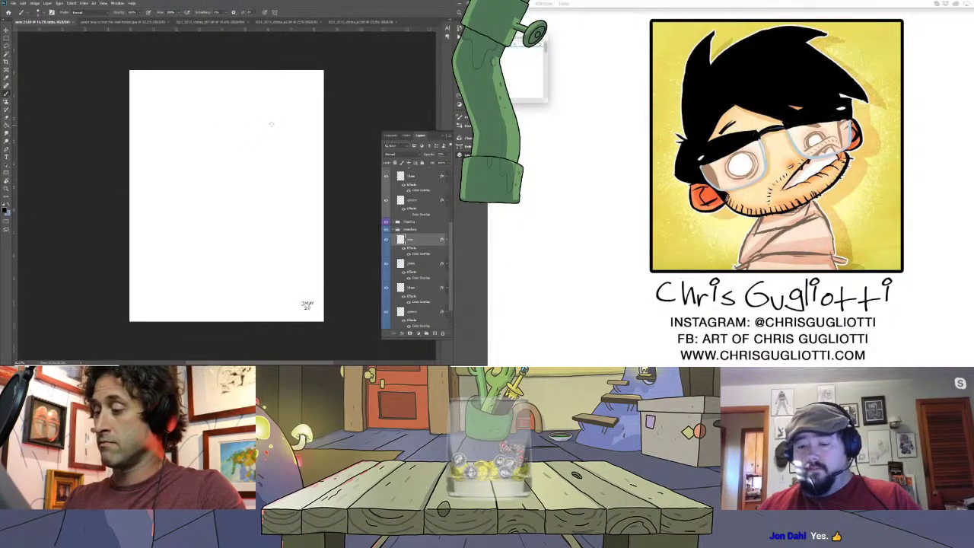
{"action": "mouse_move", "coordinate": [269, 93]}
{"action": "left_mouse_down"}
{"action": "mouse_move", "coordinate": [286, 140]}
{"action": "mouse_move", "coordinate": [289, 178]}
{"action": "mouse_move", "coordinate": [275, 223]}
{"action": "mouse_move", "coordinate": [239, 257]}
{"action": "left_mouse_up"}
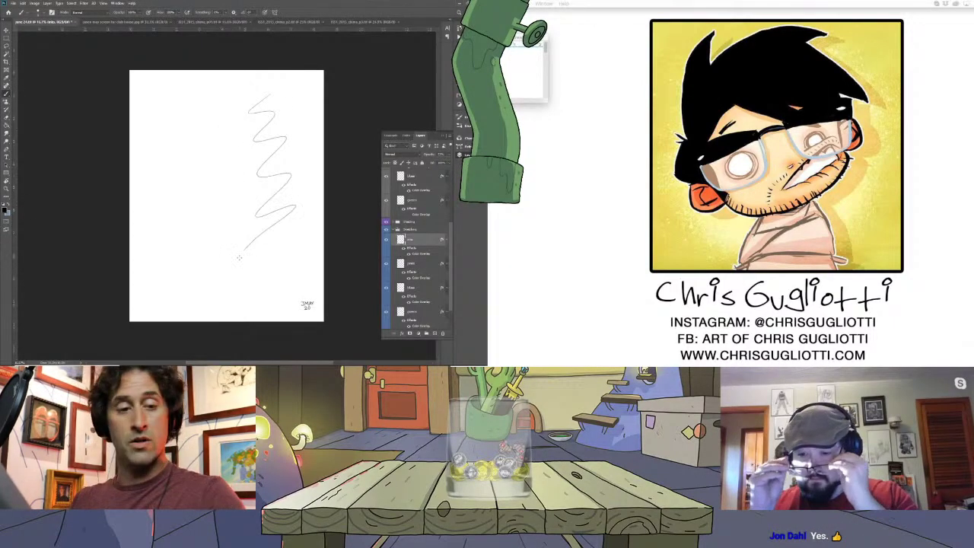
{"action": "key", "text": "ctrl+z"}
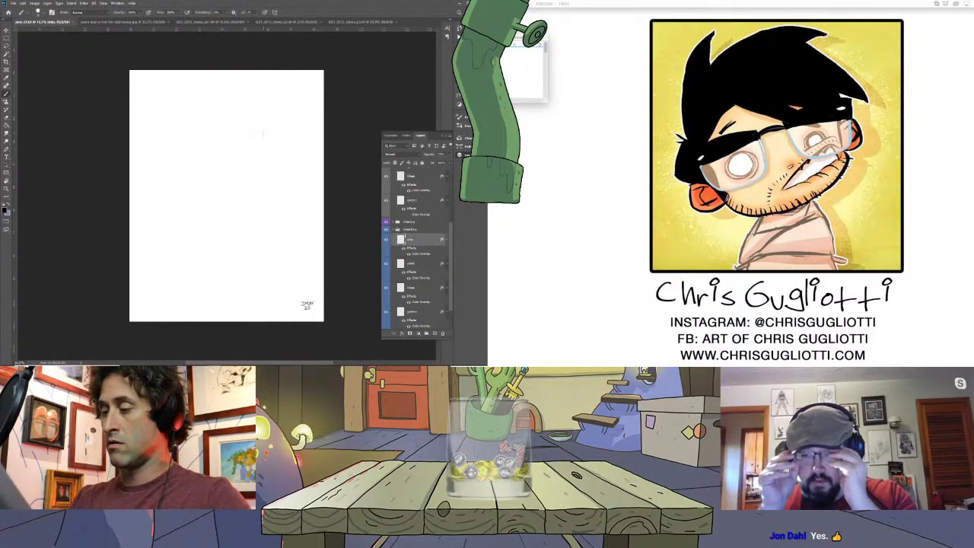
{"action": "mouse_move", "coordinate": [280, 98]}
{"action": "left_mouse_down"}
{"action": "mouse_move", "coordinate": [250, 161]}
{"action": "mouse_move", "coordinate": [246, 245]}
{"action": "left_mouse_up"}
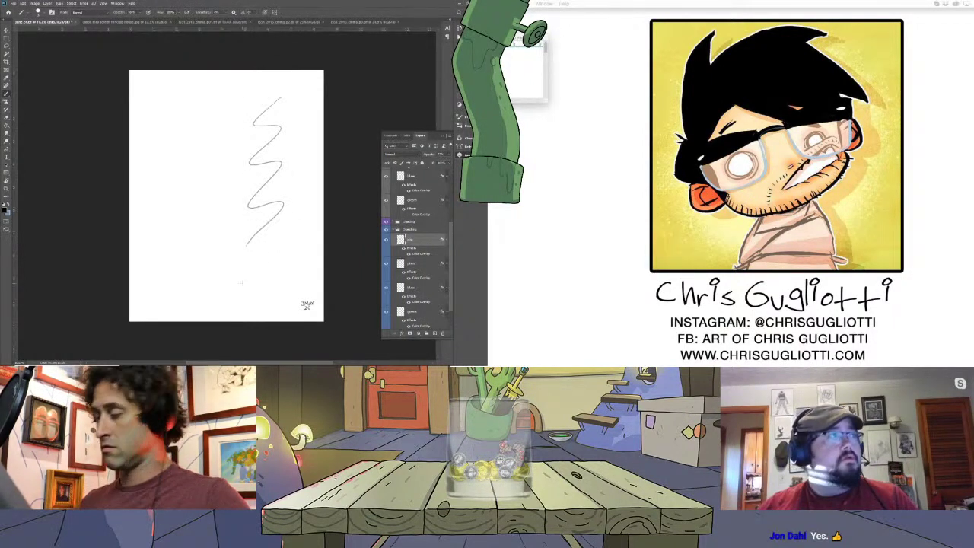
{"action": "key", "text": "ctrl+z"}
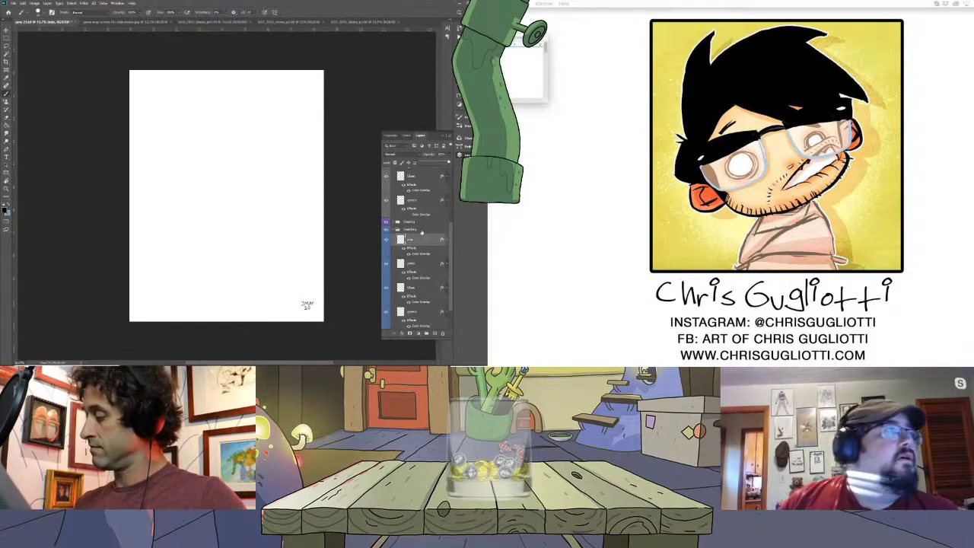
- Adjust the opacity of the expanded blue layer group and test the line with a zigzag on its top layer
{"action": "left_click", "coordinate": [421, 230]}
{"action": "left_click", "coordinate": [448, 154]}
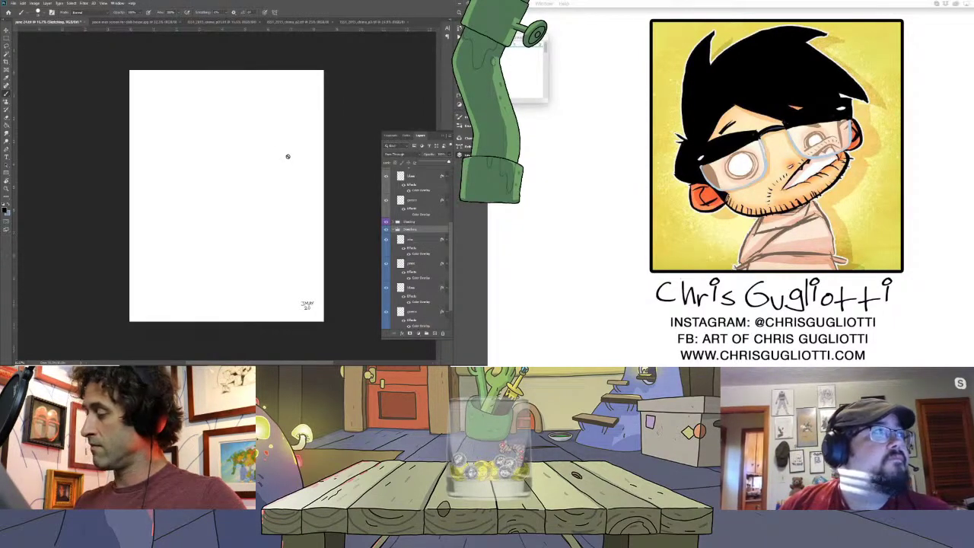
{"action": "left_click", "coordinate": [246, 165]}
{"action": "left_click", "coordinate": [240, 142]}
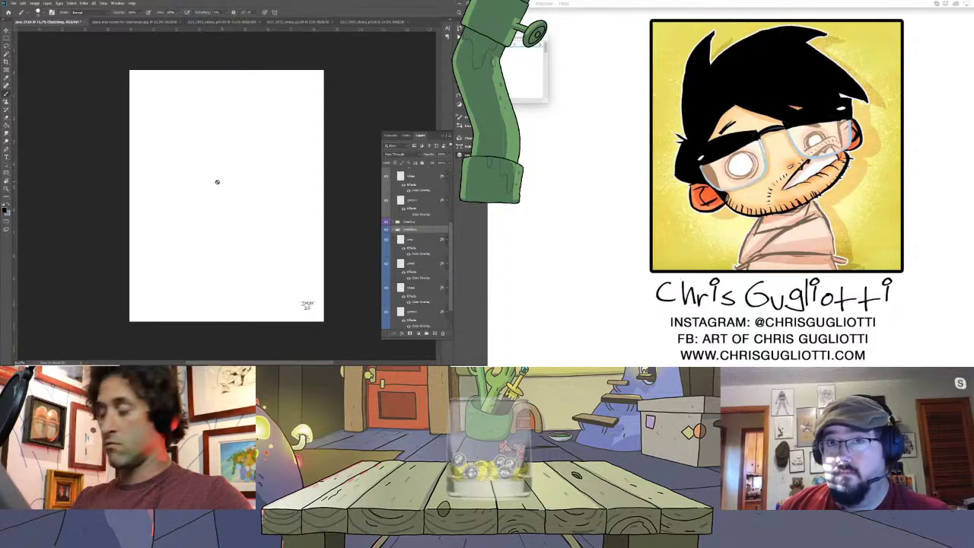
{"action": "left_click", "coordinate": [412, 242]}
{"action": "mouse_move", "coordinate": [267, 106]}
{"action": "left_mouse_down"}
{"action": "mouse_move", "coordinate": [244, 123]}
{"action": "mouse_move", "coordinate": [245, 226]}
{"action": "left_mouse_up"}
{"action": "key", "text": "ctrl+z"}
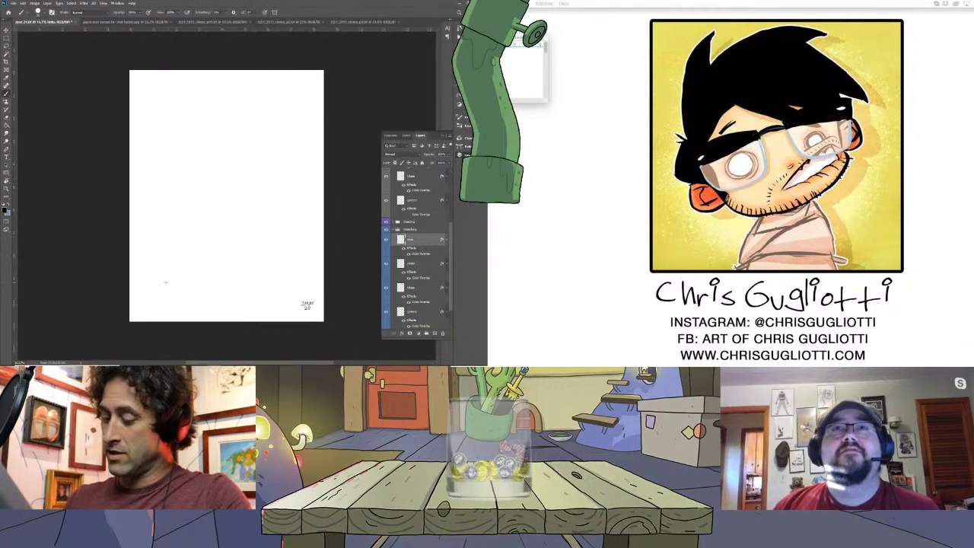
- Draw the two curved sides of a large tree trunk with roots flaring outward at its base
{"action": "mouse_move", "coordinate": [166, 283]}
{"action": "left_mouse_down"}
{"action": "mouse_move", "coordinate": [197, 248]}
{"action": "mouse_move", "coordinate": [210, 184]}
{"action": "mouse_move", "coordinate": [205, 139]}
{"action": "mouse_move", "coordinate": [164, 71]}
{"action": "left_mouse_up"}
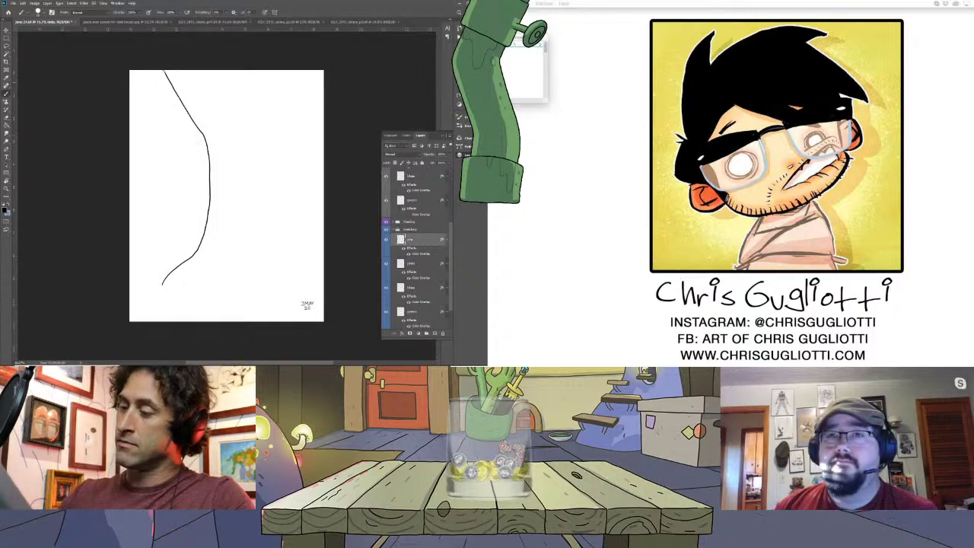
{"action": "mouse_move", "coordinate": [230, 72]}
{"action": "left_mouse_down"}
{"action": "mouse_move", "coordinate": [270, 150]}
{"action": "mouse_move", "coordinate": [277, 241]}
{"action": "mouse_move", "coordinate": [320, 280]}
{"action": "left_mouse_up"}
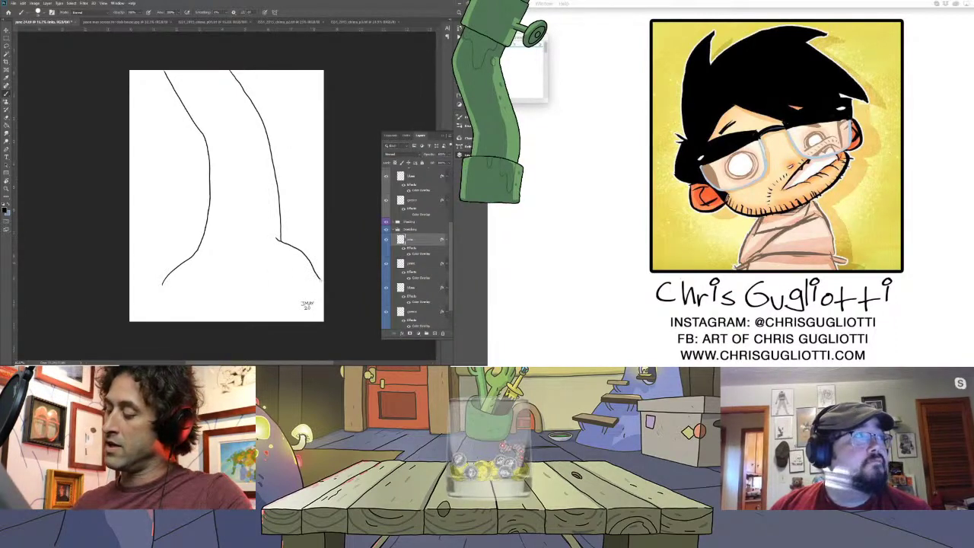
{"action": "mouse_move", "coordinate": [140, 275]}
{"action": "left_mouse_down"}
{"action": "mouse_move", "coordinate": [197, 249]}
{"action": "mouse_move", "coordinate": [155, 274]}
{"action": "mouse_move", "coordinate": [190, 254]}
{"action": "left_mouse_up"}
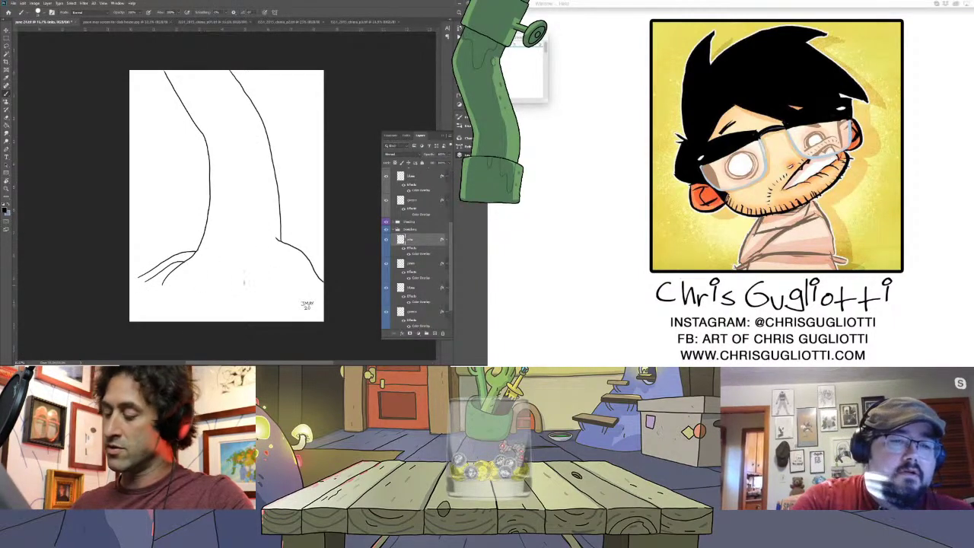
- Enlarge the stream13.psd canvas window and draw a spiky grass tuft beside the left base of the tree
{"action": "left_click", "coordinate": [546, 101]}
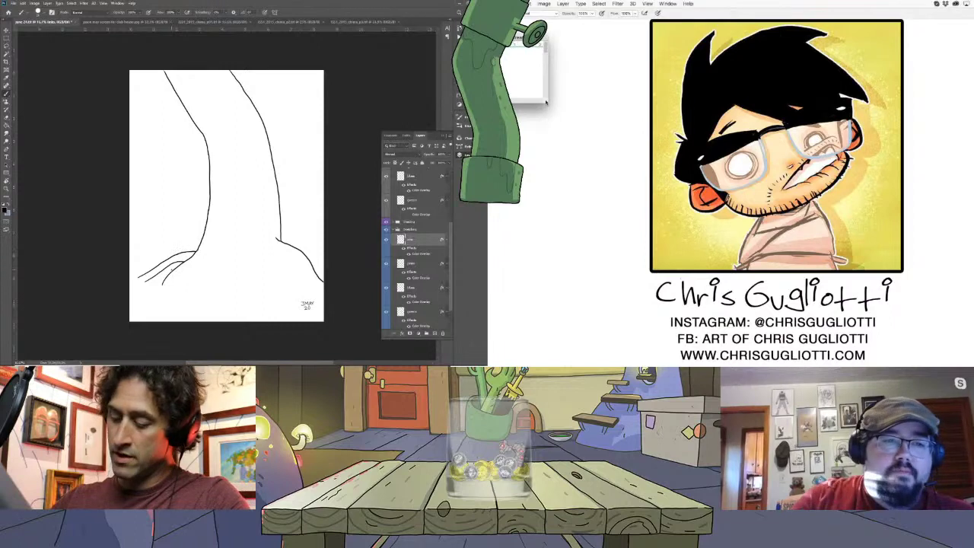
{"action": "mouse_move", "coordinate": [584, 117]}
{"action": "left_mouse_down"}
{"action": "mouse_move", "coordinate": [793, 190]}
{"action": "mouse_move", "coordinate": [795, 322]}
{"action": "left_mouse_up"}
{"action": "left_click_drag", "start_coordinate": [169, 254], "coordinate": [172, 242]}
{"action": "left_click_drag", "start_coordinate": [772, 9], "coordinate": [786, 34]}
{"action": "left_click_drag", "start_coordinate": [172, 243], "coordinate": [190, 220]}
{"action": "left_click_drag", "start_coordinate": [786, 34], "coordinate": [780, 20]}
{"action": "mouse_move", "coordinate": [189, 233]}
{"action": "left_mouse_down"}
{"action": "mouse_move", "coordinate": [199, 224]}
{"action": "mouse_move", "coordinate": [203, 232]}
{"action": "left_mouse_up"}
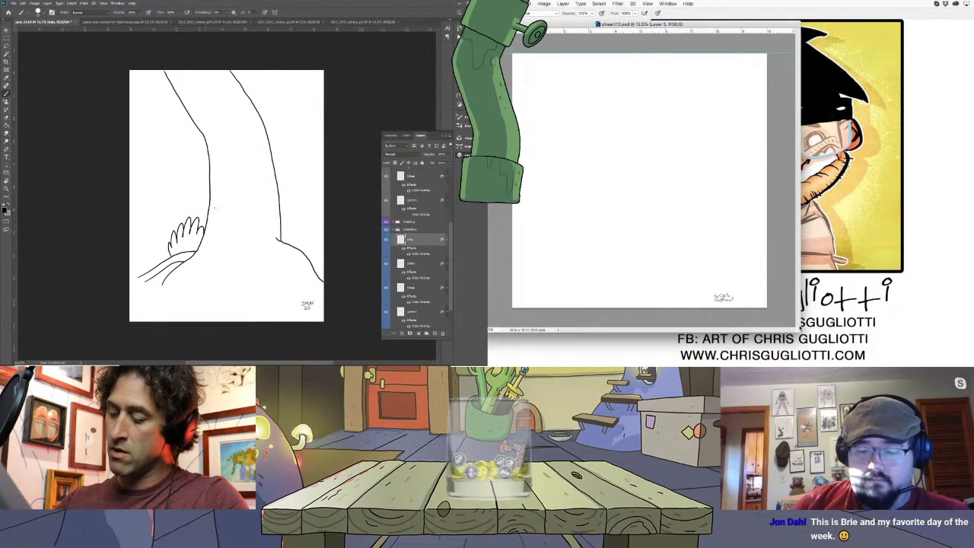
- Draw scalloped bushes over the right root and in front of the trunk, and enlarge the view of the stream13.psd canvas
{"action": "left_click_drag", "start_coordinate": [791, 324], "coordinate": [861, 353]}
{"action": "left_click_drag", "start_coordinate": [280, 231], "coordinate": [313, 258]}
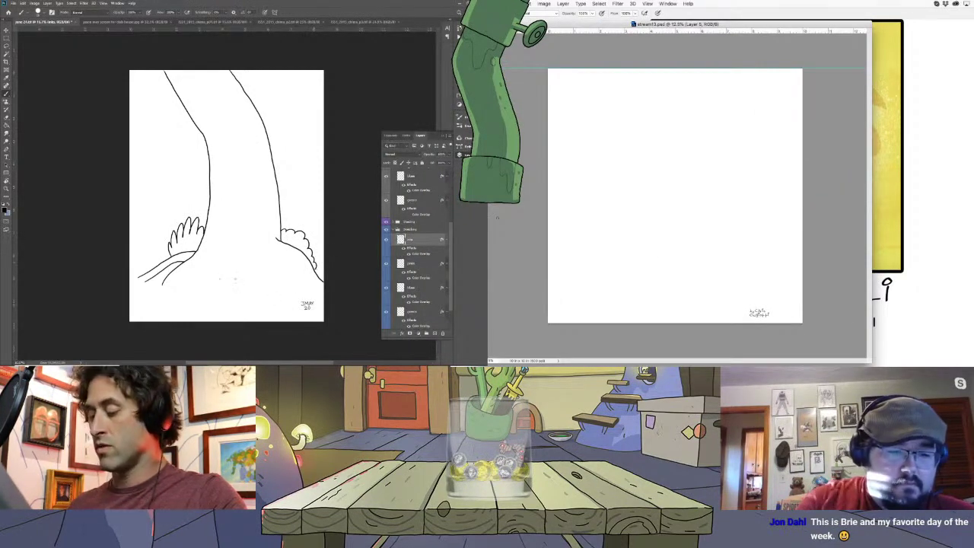
{"action": "key", "text": "z"}
{"action": "left_click_drag", "start_coordinate": [763, 193], "coordinate": [768, 195]}
{"action": "left_click_drag", "start_coordinate": [178, 284], "coordinate": [182, 270]}
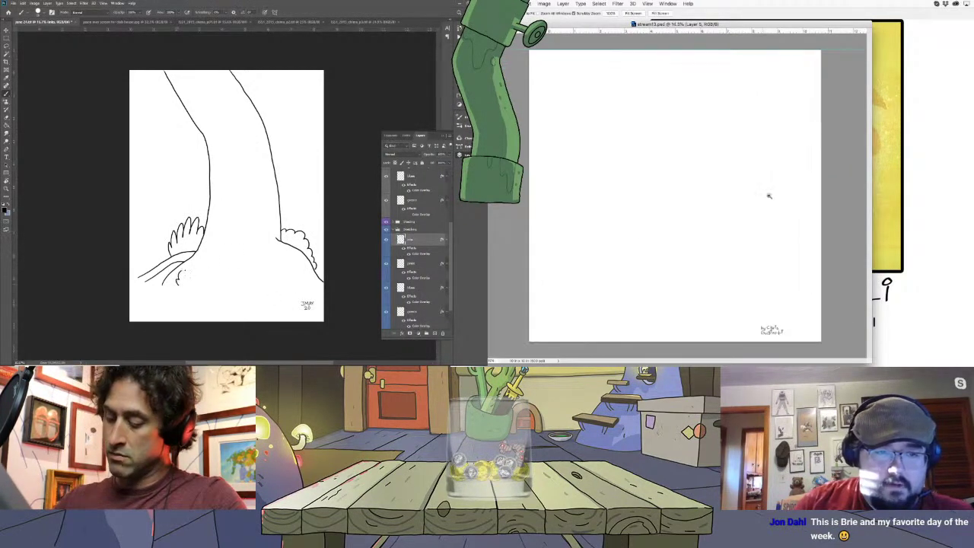
{"action": "left_click_drag", "start_coordinate": [768, 196], "coordinate": [770, 198]}
{"action": "left_click_drag", "start_coordinate": [182, 269], "coordinate": [196, 263]}
{"action": "left_click_drag", "start_coordinate": [770, 198], "coordinate": [771, 198]}
{"action": "left_click_drag", "start_coordinate": [196, 263], "coordinate": [221, 268]}
{"action": "left_click_drag", "start_coordinate": [771, 198], "coordinate": [770, 201]}
{"action": "left_click_drag", "start_coordinate": [220, 267], "coordinate": [229, 275]}
{"action": "left_click_drag", "start_coordinate": [769, 200], "coordinate": [778, 197]}
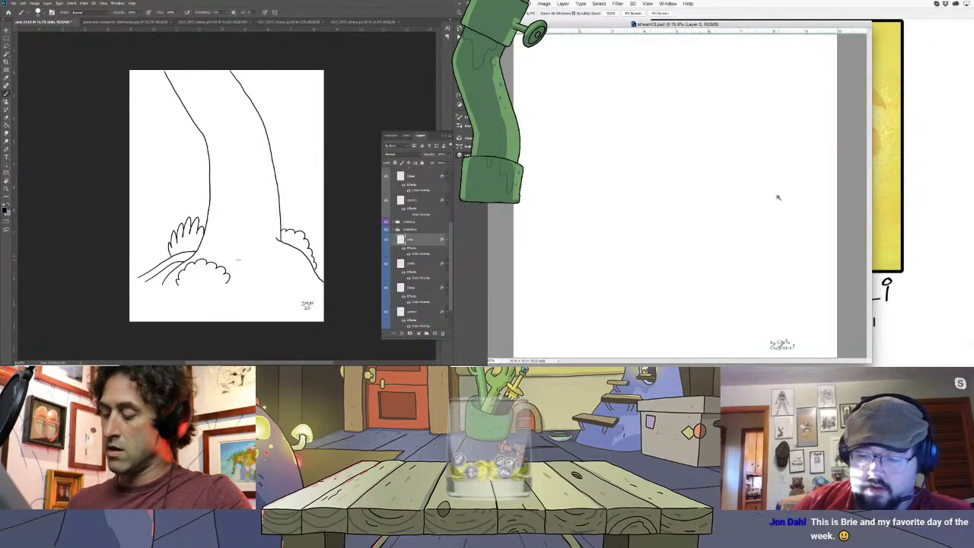
- Narrow the stream13.psd window and erase a gap in the upper part of the trunk's right outline
{"action": "left_click_drag", "start_coordinate": [869, 359], "coordinate": [819, 357]}
{"action": "left_click_drag", "start_coordinate": [258, 111], "coordinate": [269, 117]}
{"action": "left_click_drag", "start_coordinate": [819, 356], "coordinate": [809, 356]}
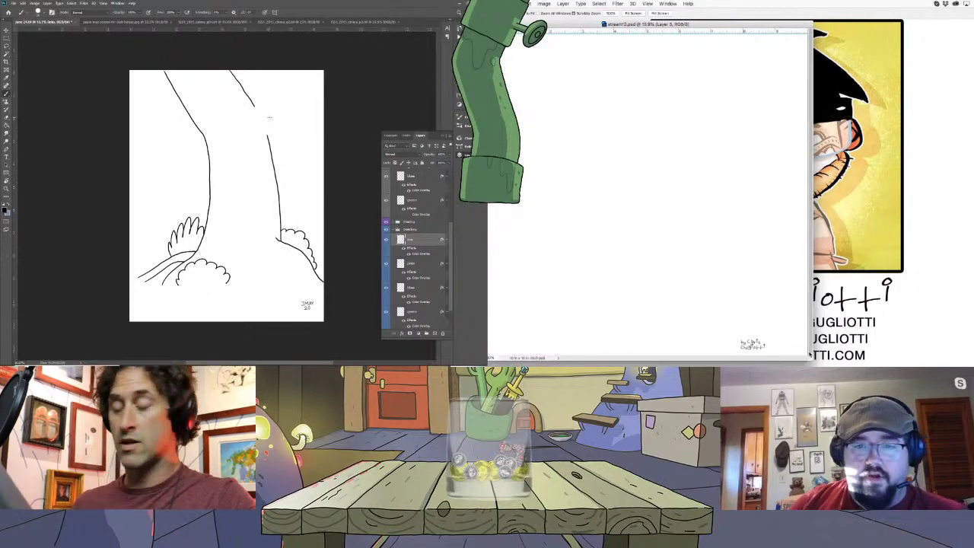
- Draw a thick branch from the gap to the page's right edge, with smaller branches rising from it
{"action": "left_click_drag", "start_coordinate": [252, 142], "coordinate": [325, 117]}
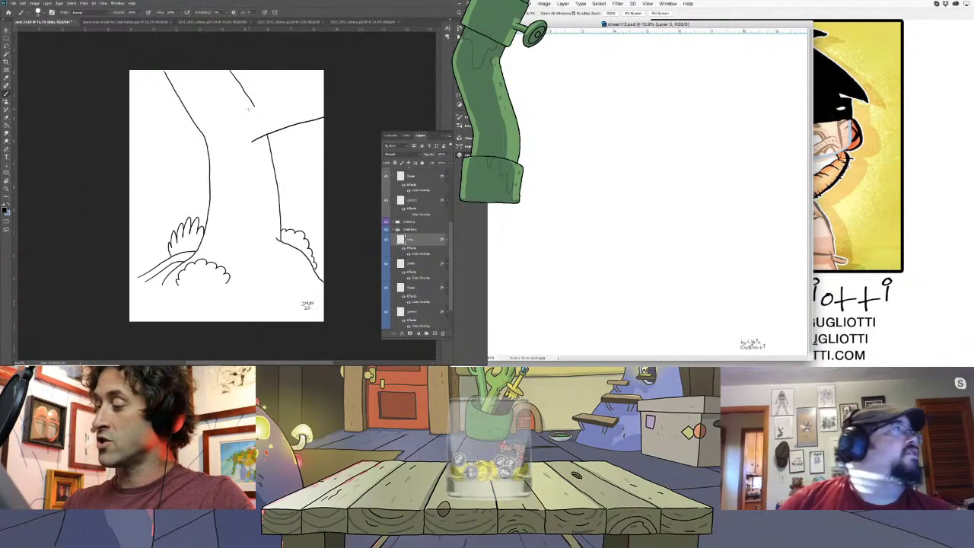
{"action": "left_click_drag", "start_coordinate": [248, 107], "coordinate": [325, 89]}
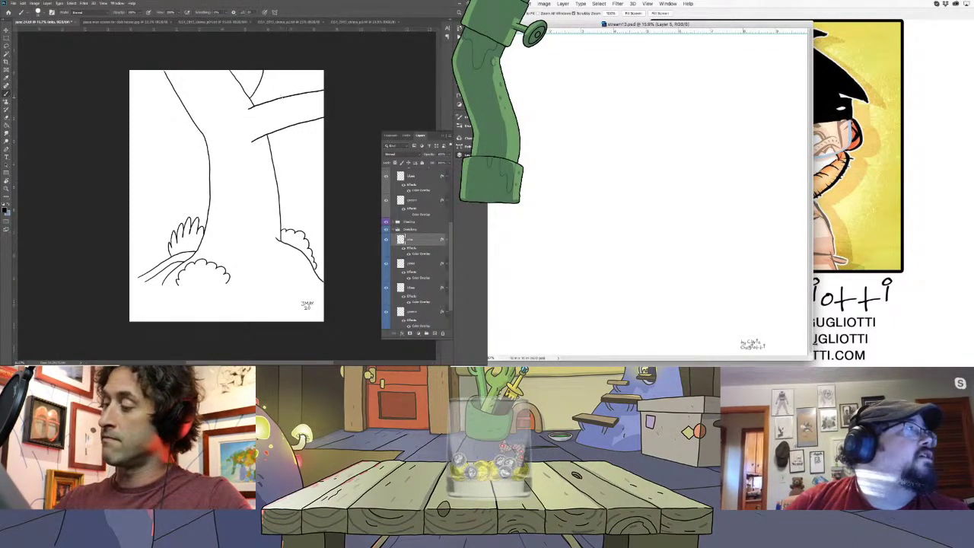
{"action": "left_click_drag", "start_coordinate": [282, 96], "coordinate": [292, 74]}
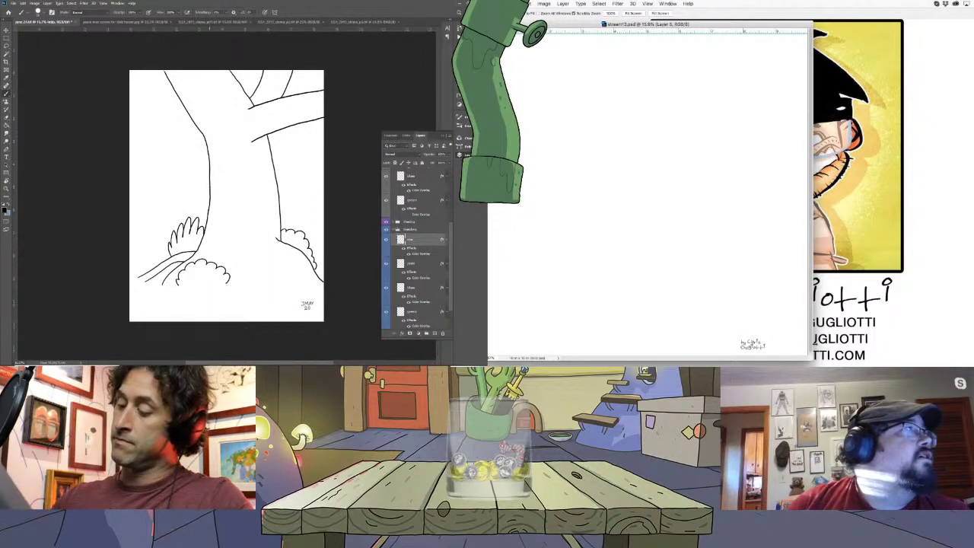
- Draw a thick branch from the trunk to the page's left edge and a pointed, leaf-shaped hollow in the trunk
{"action": "mouse_move", "coordinate": [209, 186]}
{"action": "left_mouse_down"}
{"action": "mouse_move", "coordinate": [159, 162]}
{"action": "mouse_move", "coordinate": [116, 118]}
{"action": "mouse_move", "coordinate": [142, 116]}
{"action": "mouse_move", "coordinate": [206, 144]}
{"action": "left_mouse_up"}
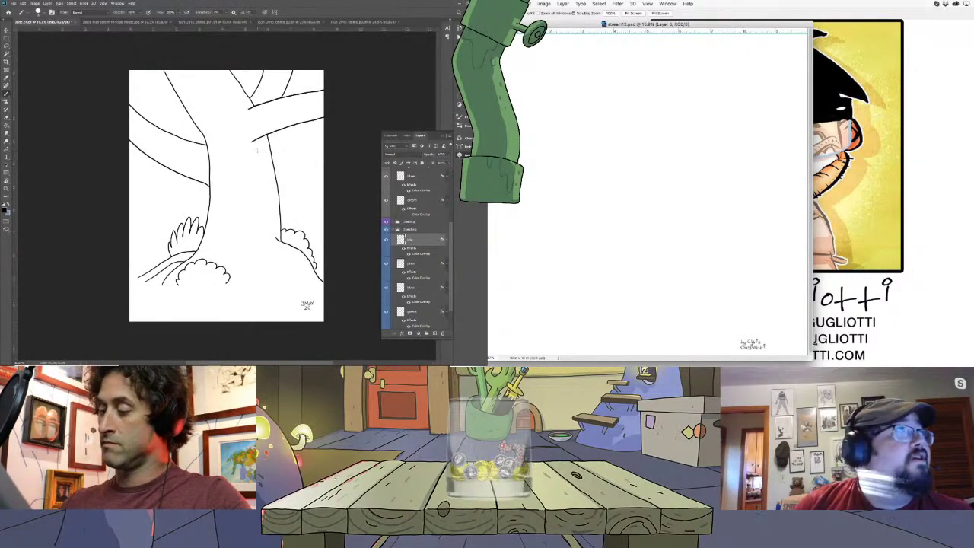
{"action": "mouse_move", "coordinate": [257, 153]}
{"action": "left_mouse_down"}
{"action": "mouse_move", "coordinate": [251, 190]}
{"action": "mouse_move", "coordinate": [265, 210]}
{"action": "left_mouse_up"}
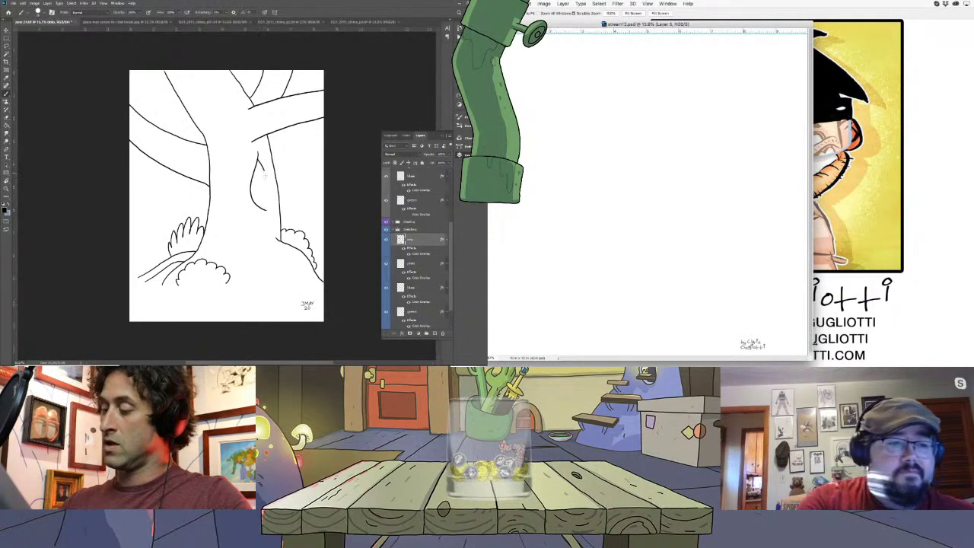
{"action": "left_click_drag", "start_coordinate": [258, 158], "coordinate": [264, 209]}
- Hide the layer list covering the enlarged tree drawing and add short bark dashes to the trunk and branches
{"action": "key", "text": "b"}
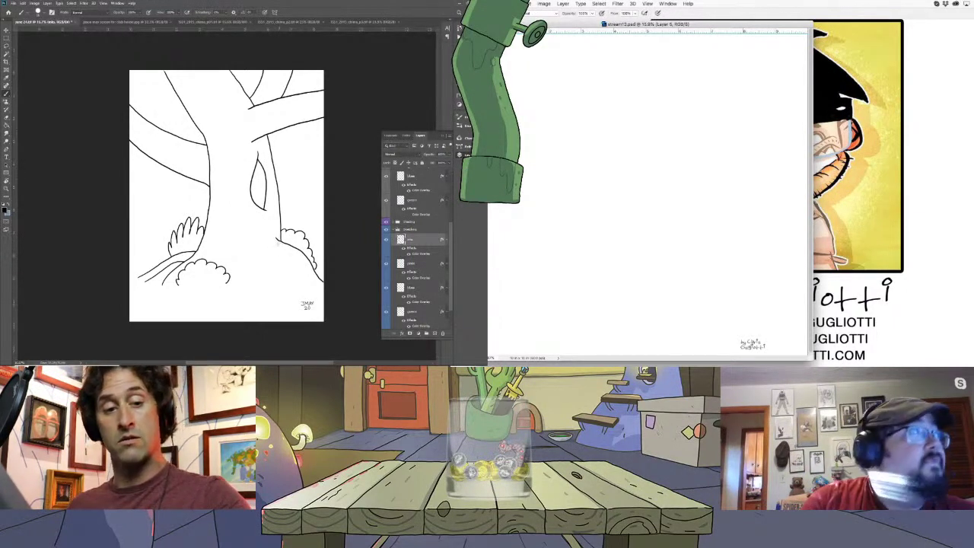
{"action": "key", "text": "z"}
{"action": "left_click_drag", "start_coordinate": [275, 255], "coordinate": [344, 255]}
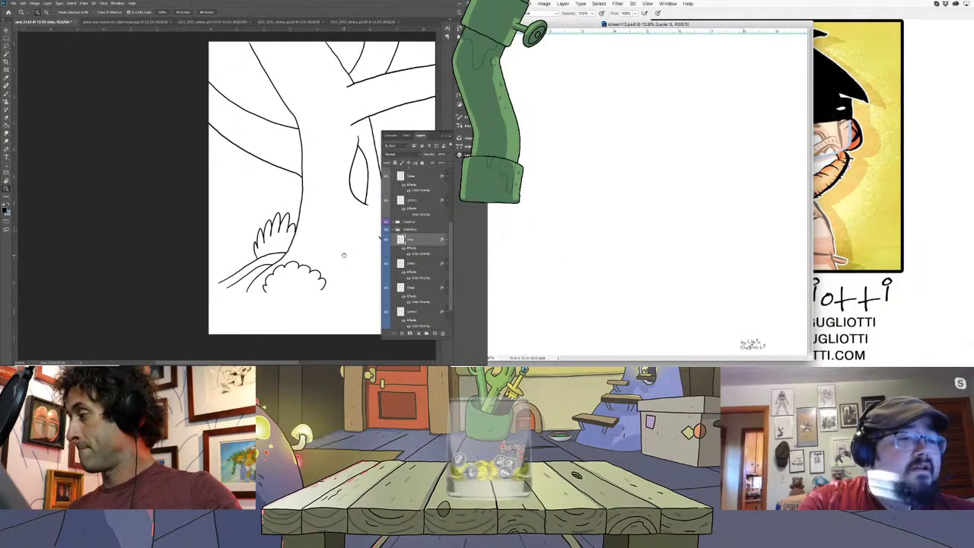
{"action": "left_click", "coordinate": [443, 136]}
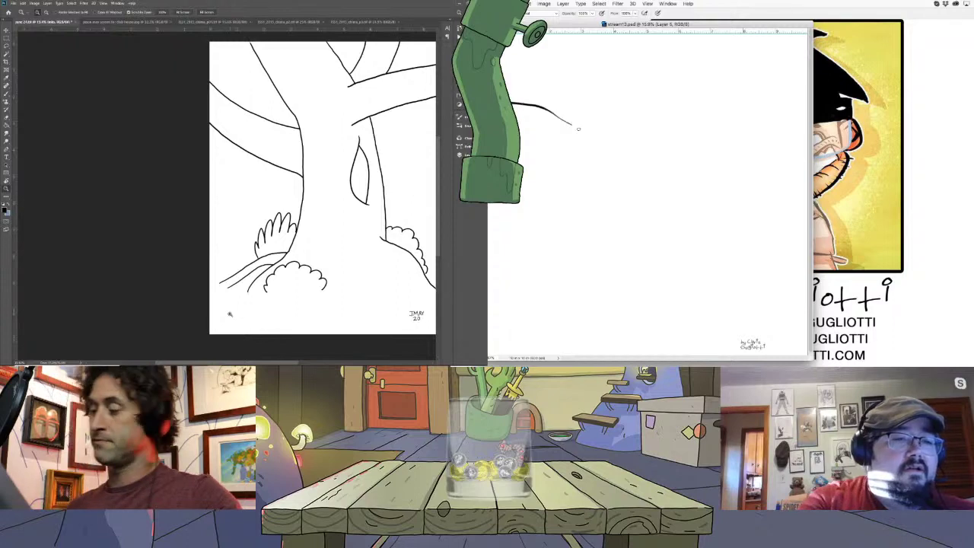
{"action": "key", "text": "b"}
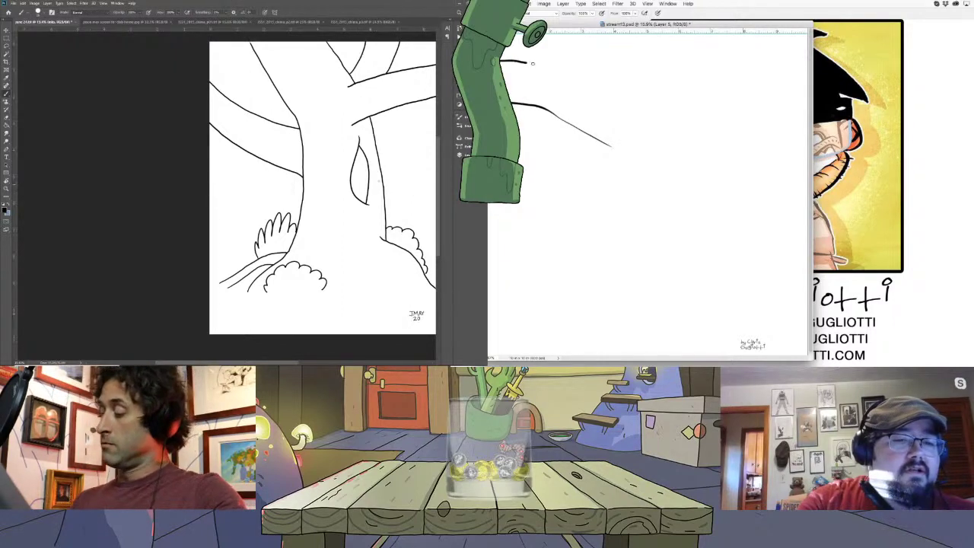
{"action": "left_click_drag", "start_coordinate": [272, 43], "coordinate": [294, 73]}
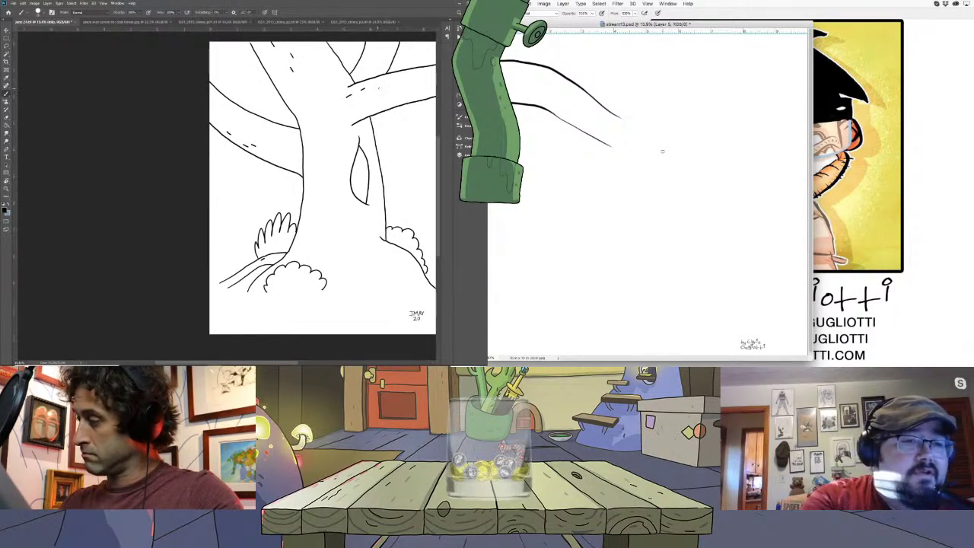
- Lasso the arm's lower outline on the stream13.psd canvas, move it slightly upward to thin the arm, and deselect it
{"action": "key", "text": "l"}
{"action": "mouse_move", "coordinate": [634, 168]}
{"action": "left_mouse_down"}
{"action": "mouse_move", "coordinate": [507, 88]}
{"action": "mouse_move", "coordinate": [630, 174]}
{"action": "mouse_move", "coordinate": [625, 158]}
{"action": "mouse_move", "coordinate": [593, 172]}
{"action": "left_mouse_up"}
{"action": "key", "text": "v"}
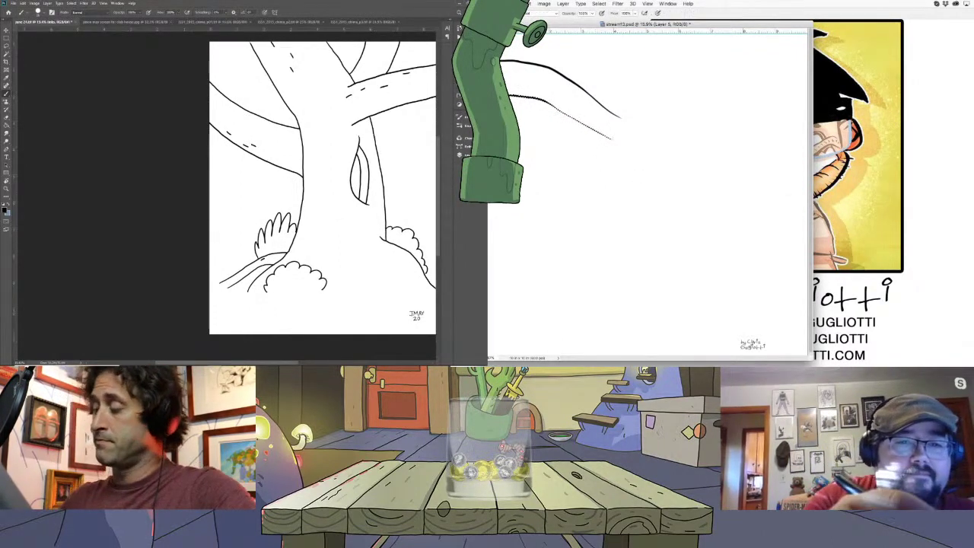
{"action": "left_click", "coordinate": [600, 4]}
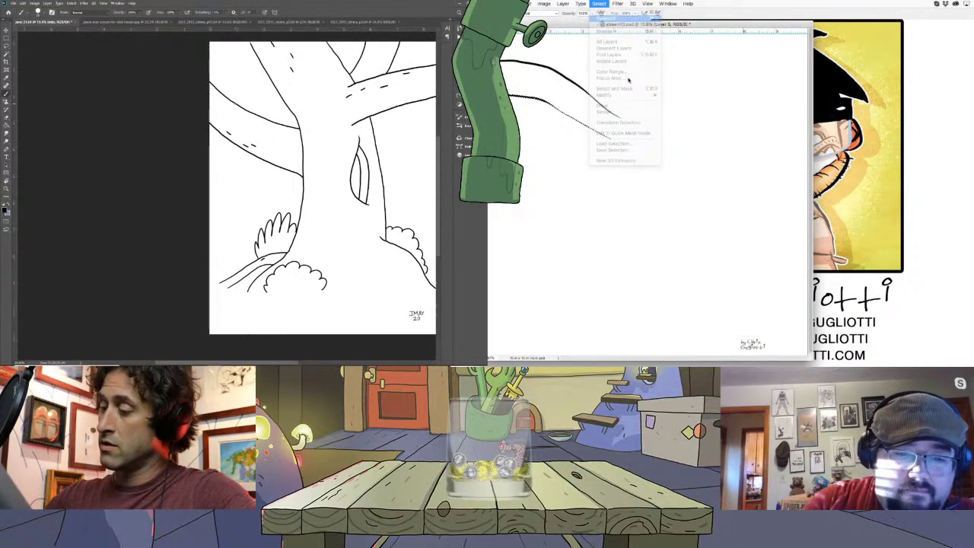
{"action": "left_click", "coordinate": [608, 18]}
- Draw the figure's shoulder and round head, and a thin forearm hanging from the elbow with long fingers
{"action": "mouse_move", "coordinate": [630, 117]}
{"action": "left_mouse_down"}
{"action": "mouse_move", "coordinate": [645, 89]}
{"action": "mouse_move", "coordinate": [686, 72]}
{"action": "mouse_move", "coordinate": [687, 119]}
{"action": "mouse_move", "coordinate": [669, 141]}
{"action": "left_mouse_up"}
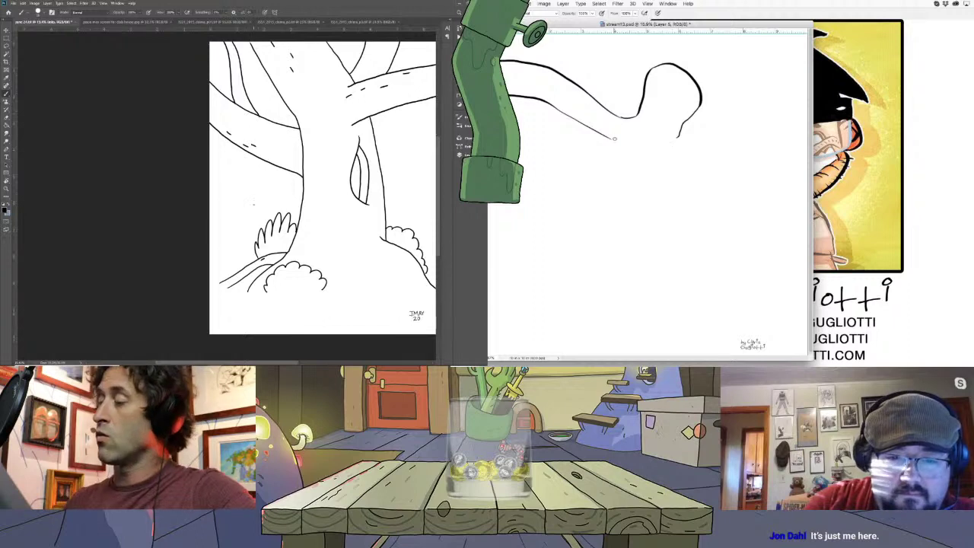
{"action": "mouse_move", "coordinate": [604, 127]}
{"action": "left_mouse_down"}
{"action": "mouse_move", "coordinate": [607, 161]}
{"action": "mouse_move", "coordinate": [578, 201]}
{"action": "mouse_move", "coordinate": [582, 254]}
{"action": "mouse_move", "coordinate": [586, 213]}
{"action": "mouse_move", "coordinate": [600, 251]}
{"action": "mouse_move", "coordinate": [592, 204]}
{"action": "mouse_move", "coordinate": [567, 242]}
{"action": "mouse_move", "coordinate": [574, 216]}
{"action": "mouse_move", "coordinate": [630, 155]}
{"action": "mouse_move", "coordinate": [645, 158]}
{"action": "left_mouse_up"}
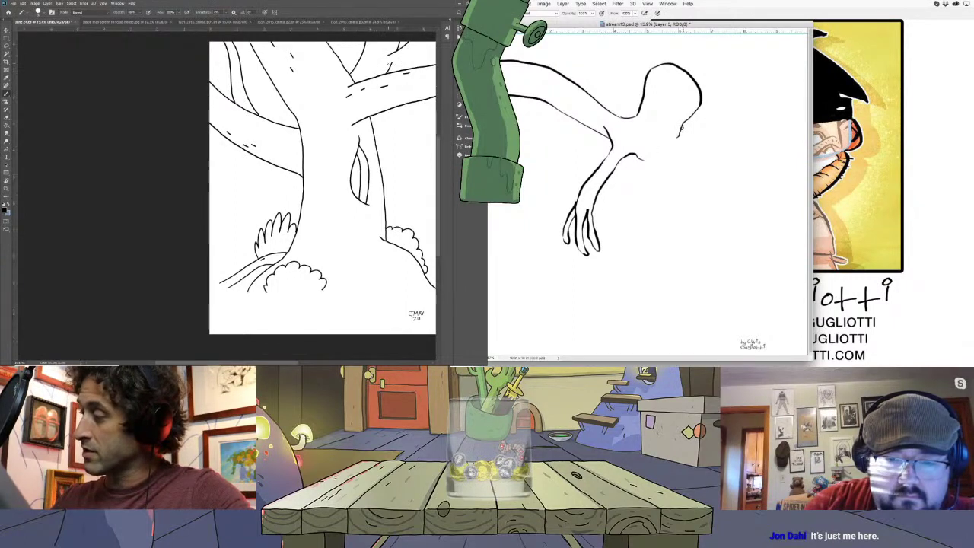
- Draw the figure's neck and opposite shoulder, the long side of its torso, and both outlines of the second arm
{"action": "mouse_move", "coordinate": [684, 125]}
{"action": "left_mouse_down"}
{"action": "mouse_move", "coordinate": [659, 163]}
{"action": "mouse_move", "coordinate": [689, 138]}
{"action": "mouse_move", "coordinate": [686, 155]}
{"action": "mouse_move", "coordinate": [702, 133]}
{"action": "mouse_move", "coordinate": [736, 240]}
{"action": "left_mouse_up"}
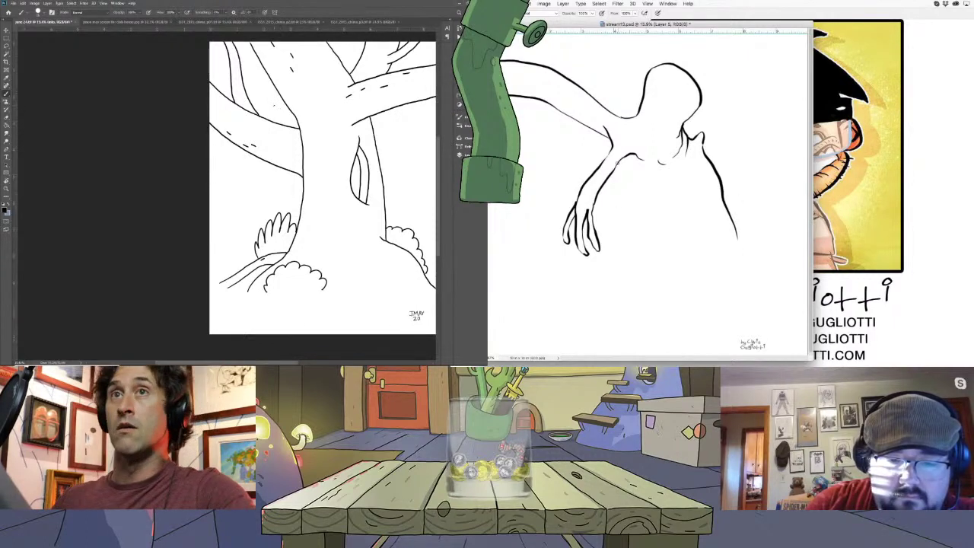
{"action": "left_click_drag", "start_coordinate": [616, 161], "coordinate": [616, 309]}
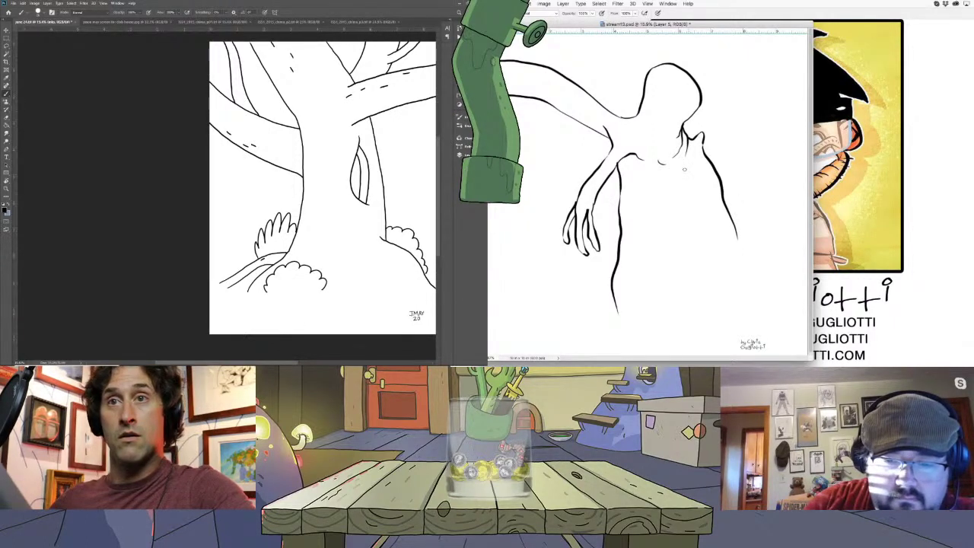
{"action": "mouse_move", "coordinate": [679, 174]}
{"action": "left_mouse_down"}
{"action": "mouse_move", "coordinate": [694, 166]}
{"action": "mouse_move", "coordinate": [731, 265]}
{"action": "left_mouse_up"}
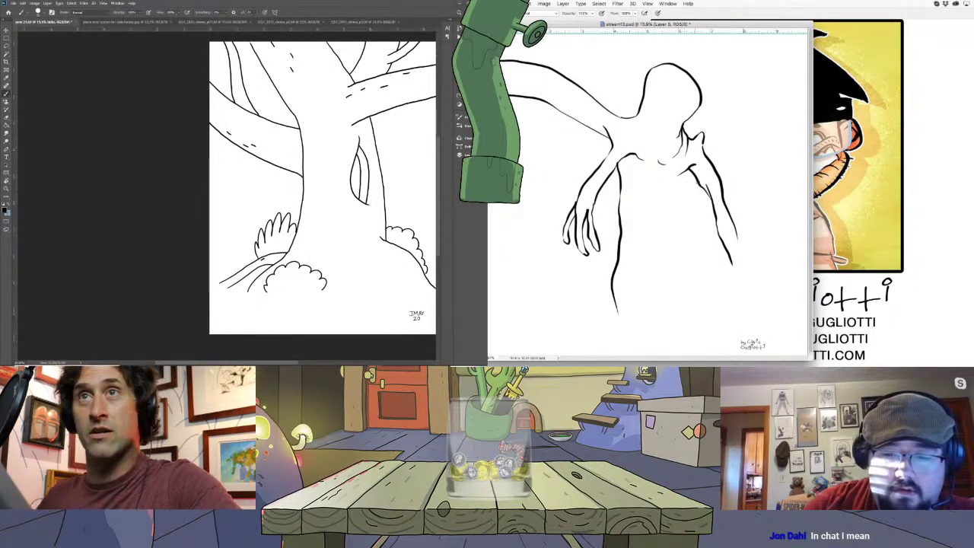
- Draw the side of the creature's chest below the second arm and long fingers hanging from that arm's wrist
{"action": "left_click_drag", "start_coordinate": [688, 171], "coordinate": [671, 207]}
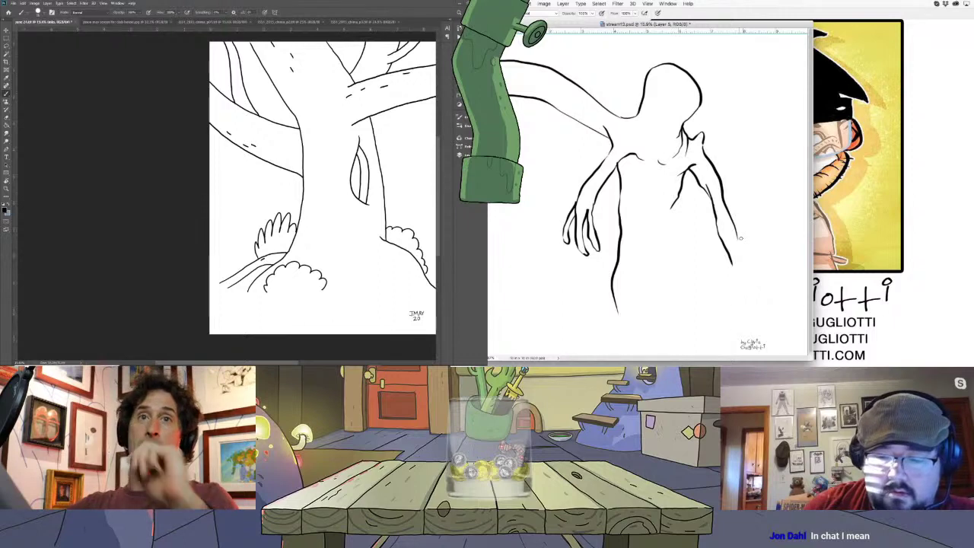
{"action": "mouse_move", "coordinate": [736, 235]}
{"action": "left_mouse_down"}
{"action": "mouse_move", "coordinate": [766, 279]}
{"action": "mouse_move", "coordinate": [736, 280]}
{"action": "mouse_move", "coordinate": [738, 298]}
{"action": "left_mouse_up"}
{"action": "left_click_drag", "start_coordinate": [738, 253], "coordinate": [742, 304]}
{"action": "left_click_drag", "start_coordinate": [749, 268], "coordinate": [761, 305]}
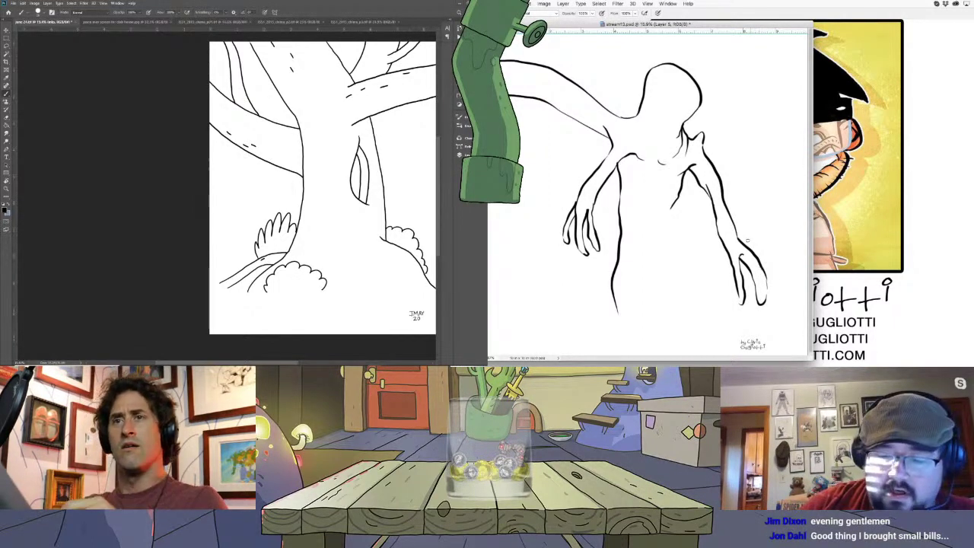
{"action": "left_click_drag", "start_coordinate": [745, 263], "coordinate": [747, 314]}
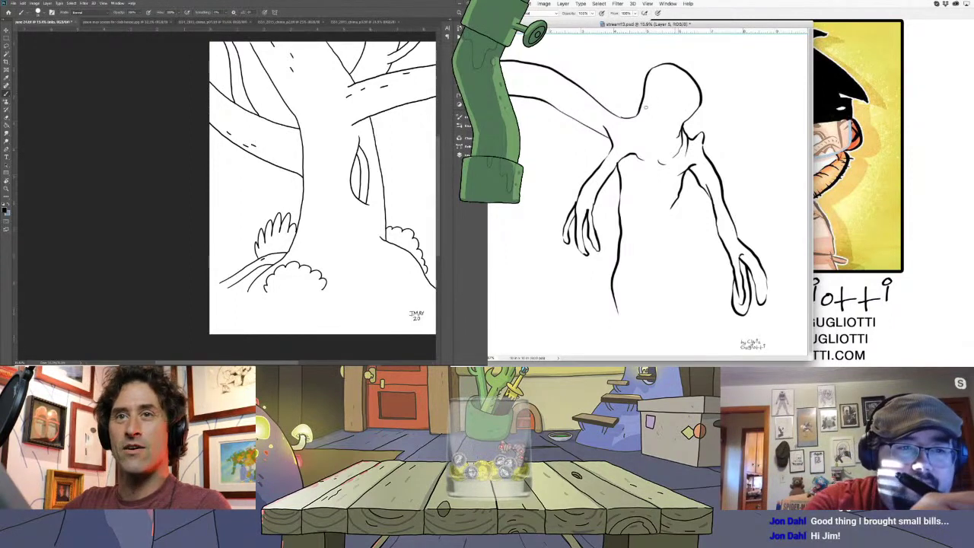
- Check the brush preset list, close it, and redraw the middle and inner fingers of the creature's second hand
{"action": "left_click", "coordinate": [528, 5]}
{"action": "left_click", "coordinate": [533, 13]}
{"action": "left_click", "coordinate": [496, 13]}
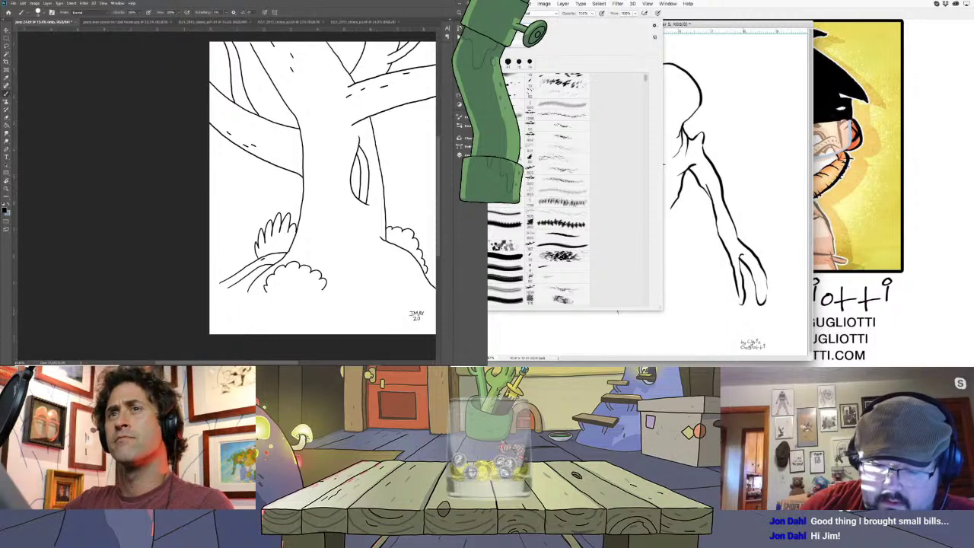
{"action": "key", "text": "Return"}
{"action": "left_click_drag", "start_coordinate": [745, 266], "coordinate": [744, 325]}
{"action": "mouse_move", "coordinate": [732, 265]}
{"action": "left_mouse_down"}
{"action": "mouse_move", "coordinate": [720, 303]}
{"action": "mouse_move", "coordinate": [730, 295]}
{"action": "left_mouse_up"}
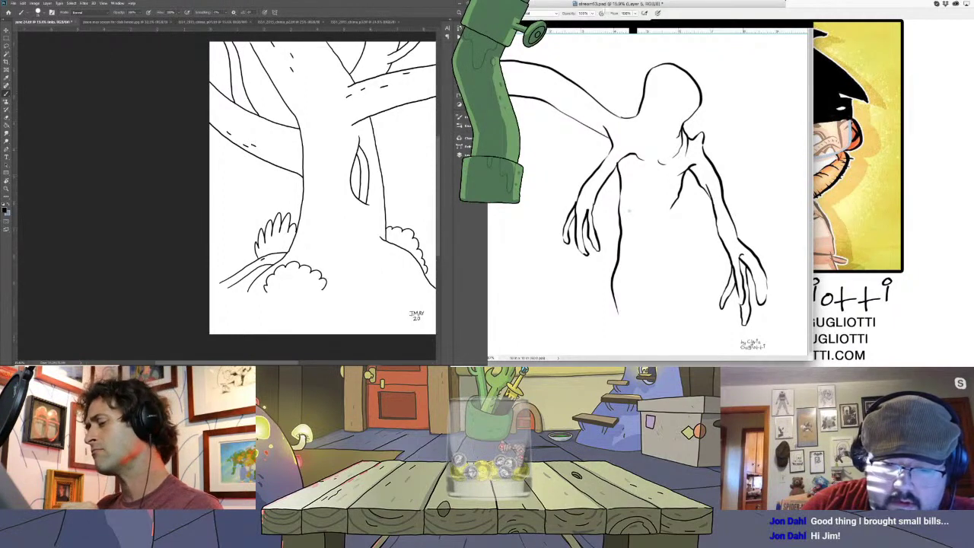
- Draw the creature's rib lines and outer hip and leg outlines, plus a scalloped background bush beside the tree trunk
{"action": "mouse_move", "coordinate": [625, 180]}
{"action": "left_mouse_down"}
{"action": "mouse_move", "coordinate": [641, 215]}
{"action": "mouse_move", "coordinate": [656, 206]}
{"action": "left_mouse_up"}
{"action": "left_click_drag", "start_coordinate": [210, 181], "coordinate": [232, 193]}
{"action": "left_click_drag", "start_coordinate": [670, 210], "coordinate": [687, 342]}
{"action": "left_click_drag", "start_coordinate": [617, 309], "coordinate": [624, 347]}
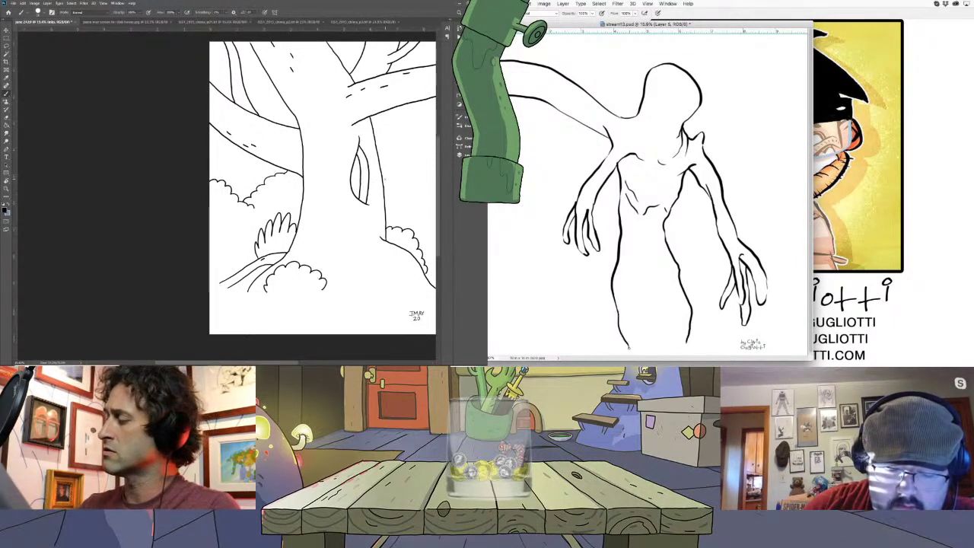
- Draw a bush line behind the other side of the tree trunk and tufts of grass around the creature's foot
{"action": "left_click_drag", "start_coordinate": [404, 196], "coordinate": [420, 187]}
{"action": "left_click_drag", "start_coordinate": [623, 344], "coordinate": [612, 340]}
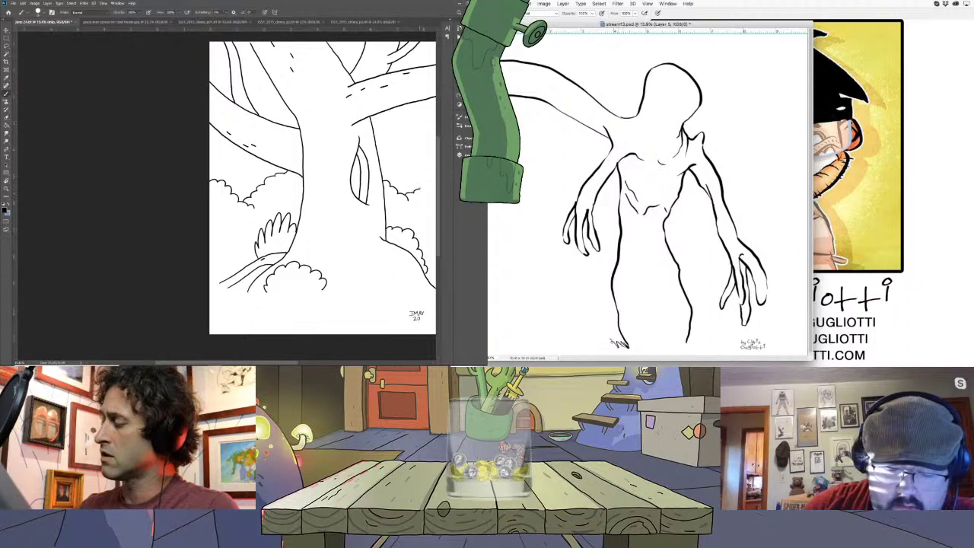
{"action": "left_click_drag", "start_coordinate": [420, 187], "coordinate": [435, 176]}
{"action": "left_click_drag", "start_coordinate": [613, 340], "coordinate": [639, 347]}
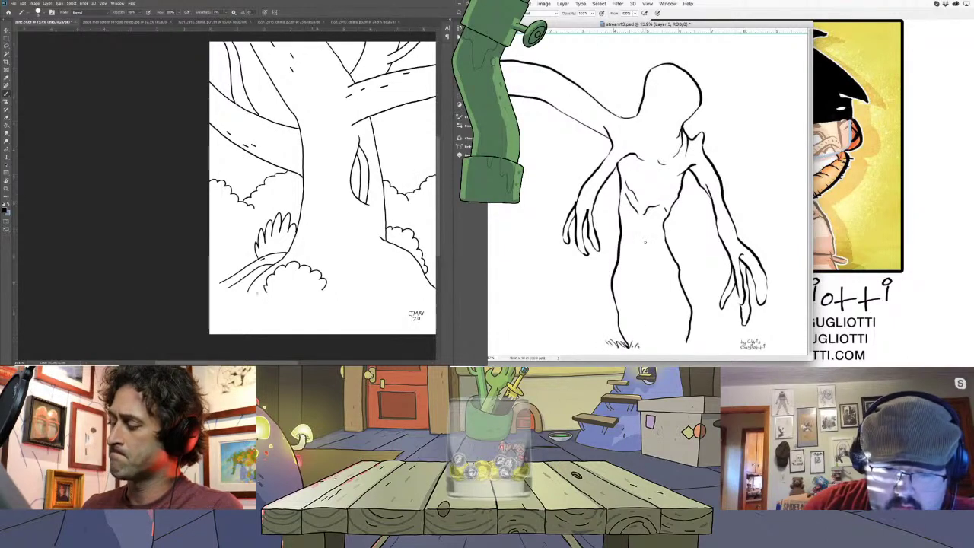
- Draw the inner outlines of the creature's two legs, and try a ground line beside the tree's roots
{"action": "left_click_drag", "start_coordinate": [656, 228], "coordinate": [646, 242]}
{"action": "left_click_drag", "start_coordinate": [205, 255], "coordinate": [232, 260]}
{"action": "left_click_drag", "start_coordinate": [651, 239], "coordinate": [637, 263]}
{"action": "left_click_drag", "start_coordinate": [233, 260], "coordinate": [246, 257]}
{"action": "left_click_drag", "start_coordinate": [637, 262], "coordinate": [629, 294]}
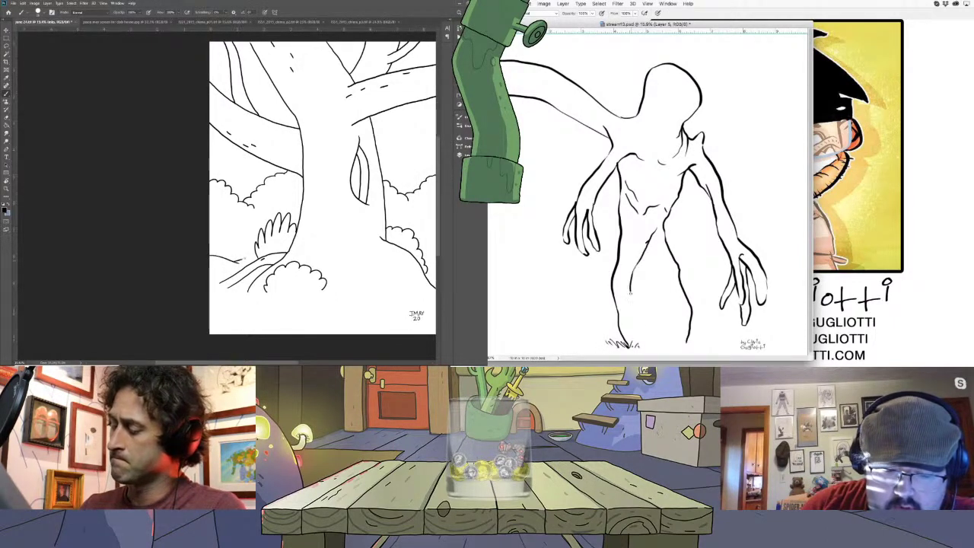
{"action": "left_click_drag", "start_coordinate": [246, 257], "coordinate": [258, 253]}
{"action": "mouse_move", "coordinate": [629, 295]}
{"action": "left_mouse_down"}
{"action": "mouse_move", "coordinate": [618, 303]}
{"action": "mouse_move", "coordinate": [631, 301]}
{"action": "mouse_move", "coordinate": [628, 342]}
{"action": "left_mouse_up"}
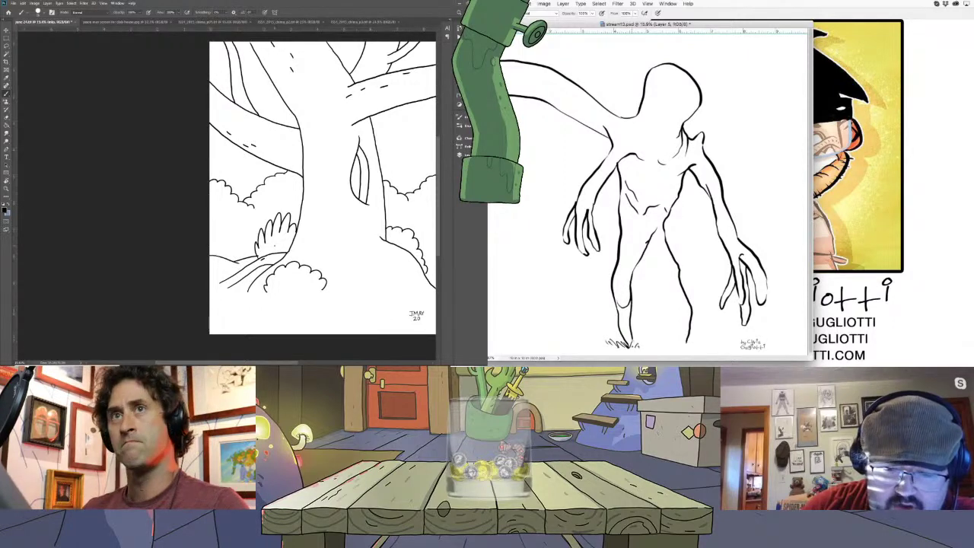
{"action": "key", "text": "ctrl+z"}
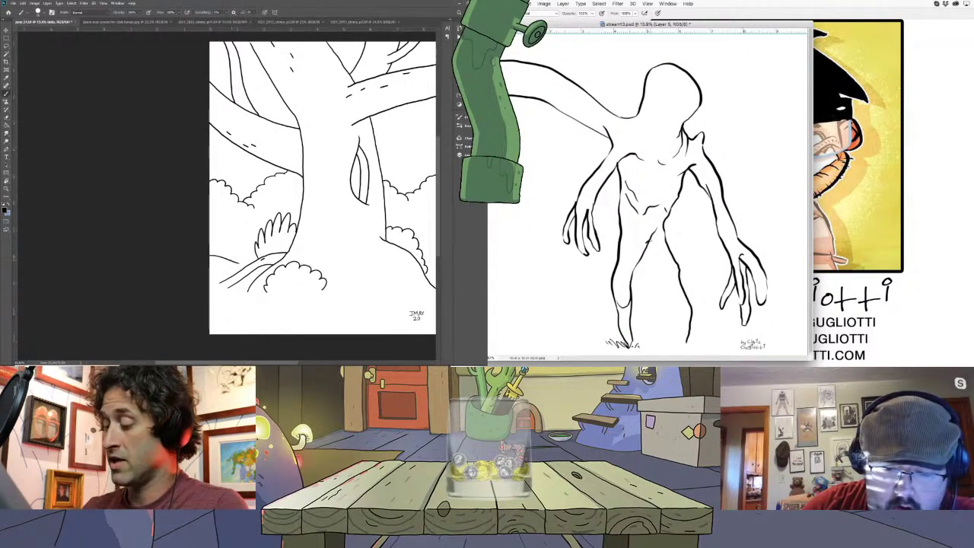
{"action": "mouse_move", "coordinate": [649, 239]}
{"action": "left_mouse_down"}
{"action": "mouse_move", "coordinate": [674, 335]}
{"action": "mouse_move", "coordinate": [693, 344]}
{"action": "left_mouse_up"}
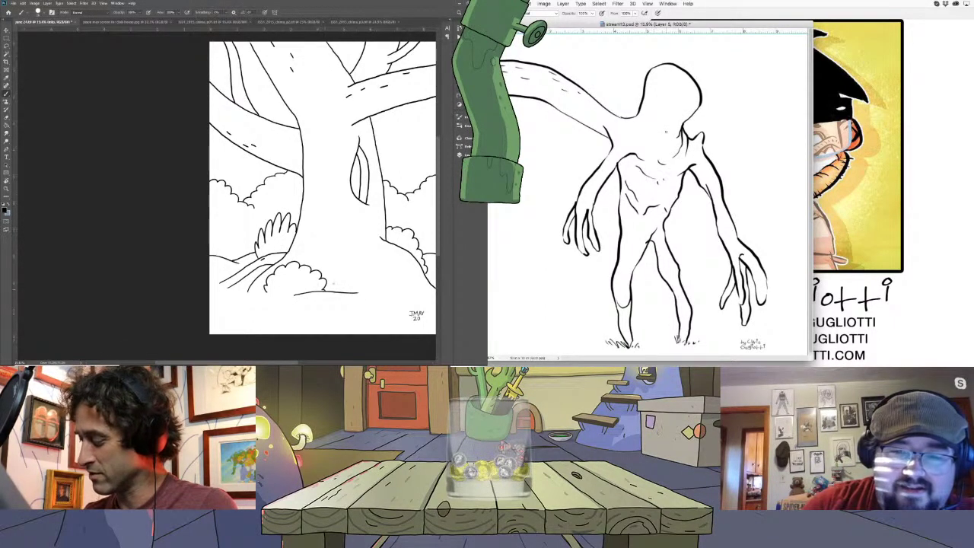
- Draw the creature's eyes and the start of its open mouth, and add roots and ground lines at the tree's base
{"action": "left_click_drag", "start_coordinate": [659, 77], "coordinate": [659, 87]}
{"action": "left_click_drag", "start_coordinate": [361, 261], "coordinate": [383, 272]}
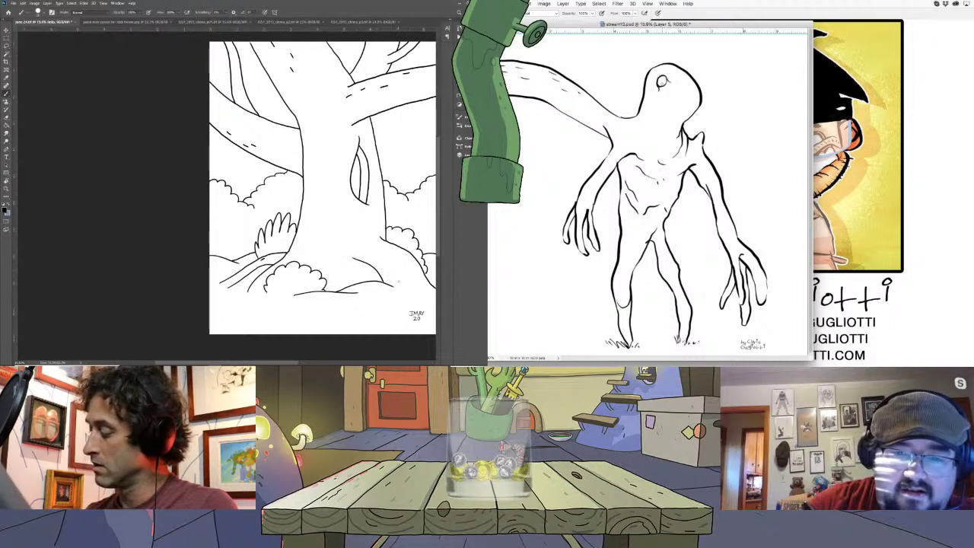
{"action": "left_click_drag", "start_coordinate": [659, 79], "coordinate": [661, 79]}
{"action": "left_click_drag", "start_coordinate": [396, 279], "coordinate": [394, 296]}
{"action": "mouse_move", "coordinate": [696, 78]}
{"action": "left_mouse_down"}
{"action": "mouse_move", "coordinate": [699, 85]}
{"action": "mouse_move", "coordinate": [657, 120]}
{"action": "mouse_move", "coordinate": [687, 102]}
{"action": "mouse_move", "coordinate": [677, 128]}
{"action": "left_mouse_up"}
{"action": "left_click_drag", "start_coordinate": [257, 295], "coordinate": [282, 294]}
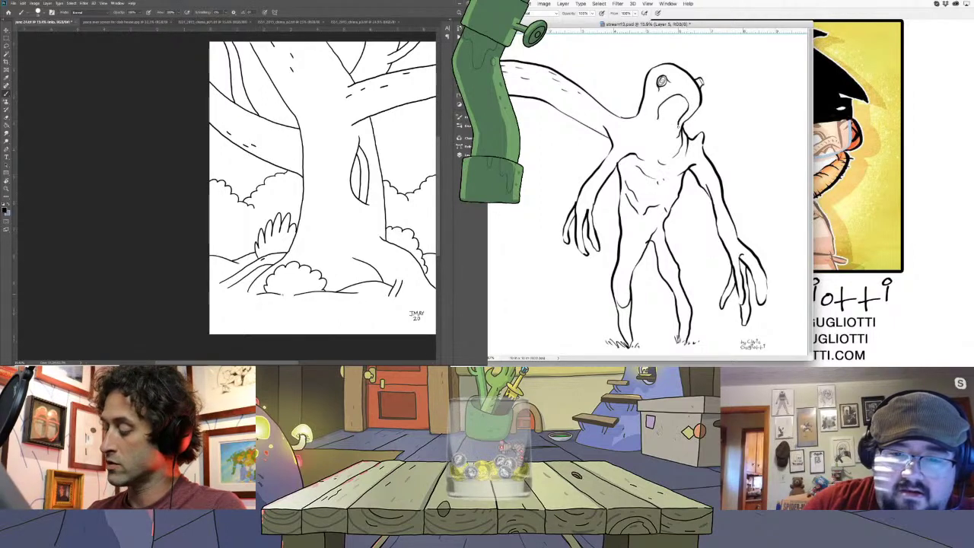
- Finish the creature's gaping mouth and add leafy twigs on its shoulders and a small bird perched on its head
{"action": "left_click_drag", "start_coordinate": [678, 128], "coordinate": [664, 136]}
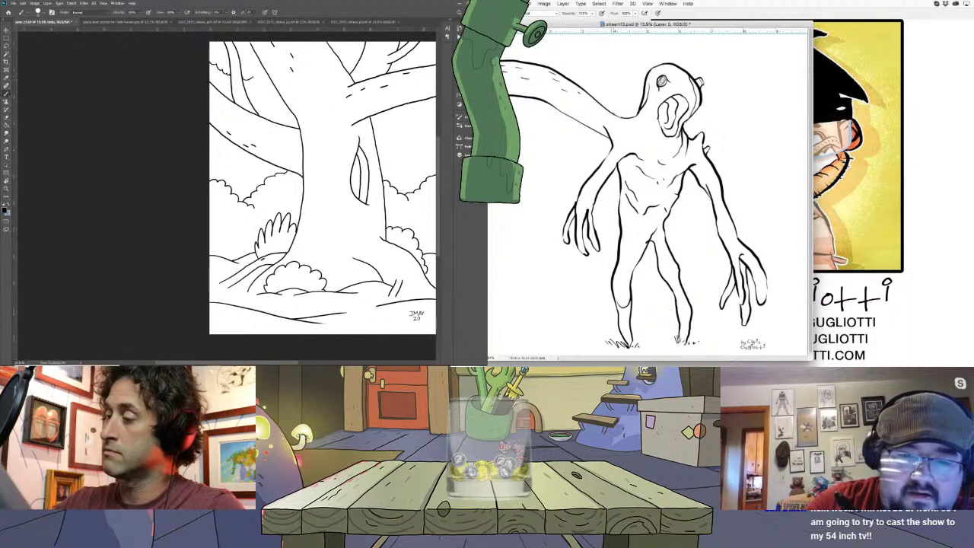
{"action": "mouse_move", "coordinate": [612, 94]}
{"action": "left_mouse_down"}
{"action": "mouse_move", "coordinate": [615, 114]}
{"action": "mouse_move", "coordinate": [615, 102]}
{"action": "left_mouse_up"}
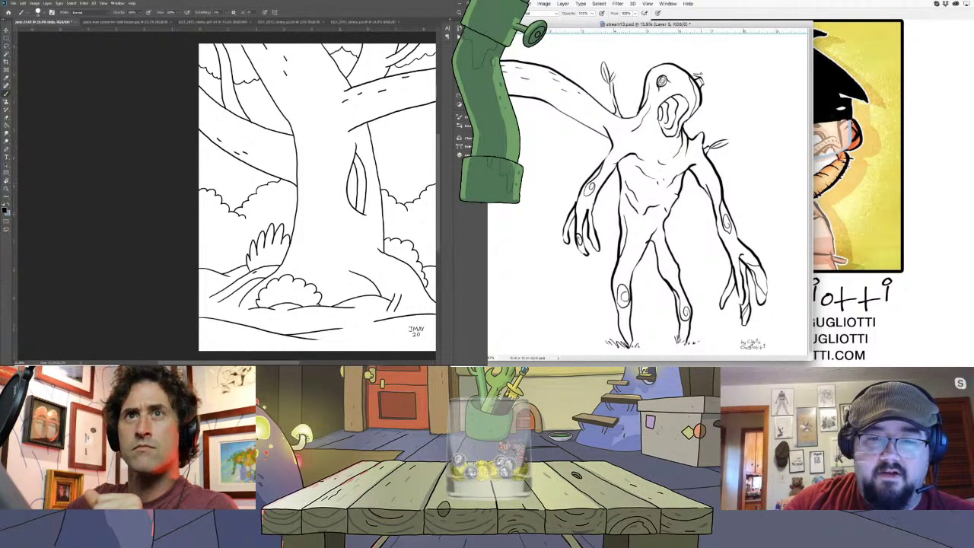
{"action": "mouse_move", "coordinate": [698, 75]}
{"action": "left_mouse_down"}
{"action": "mouse_move", "coordinate": [704, 53]}
{"action": "mouse_move", "coordinate": [719, 53]}
{"action": "mouse_move", "coordinate": [702, 78]}
{"action": "left_mouse_up"}
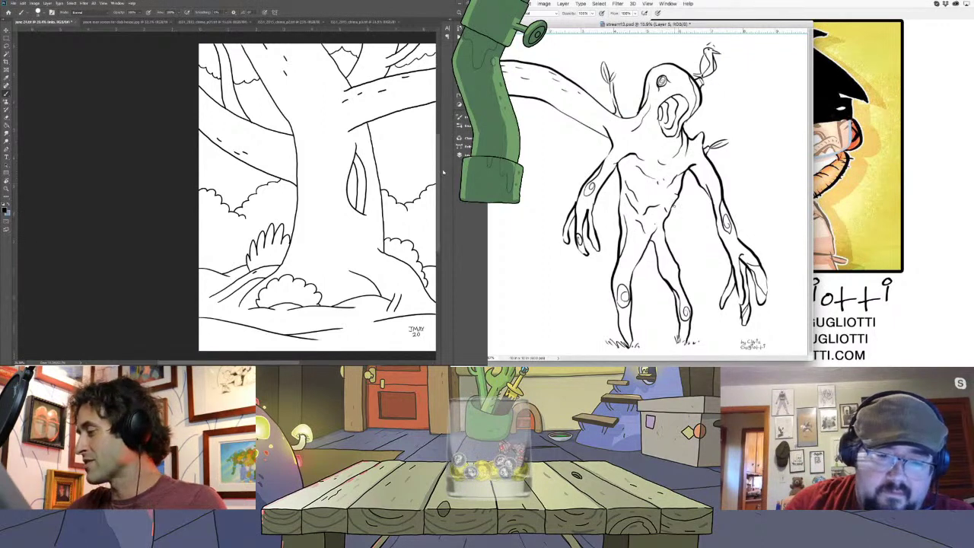
- Rename the tree's line-art layer as purples, and save the creature drawing in stream13.psd
{"action": "left_click", "coordinate": [459, 155]}
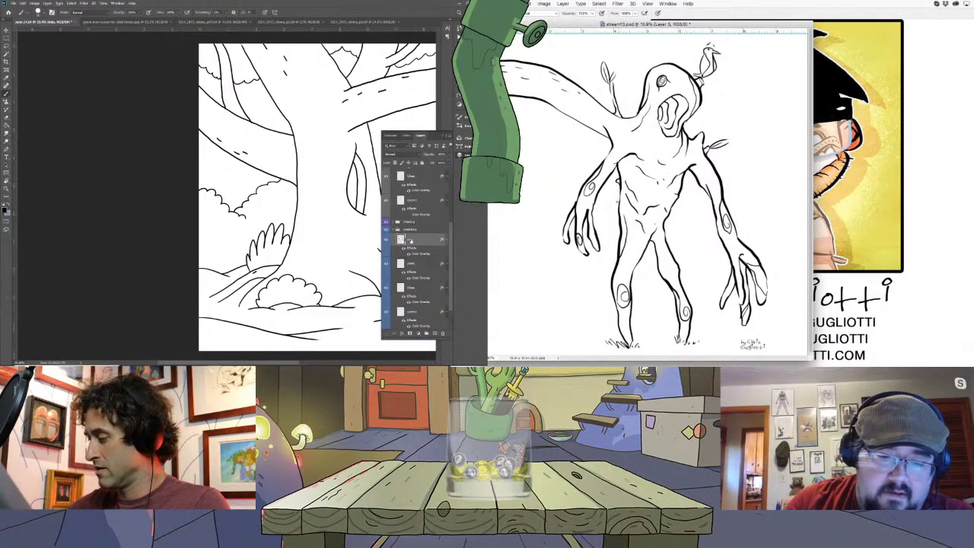
{"action": "double_click", "coordinate": [411, 240]}
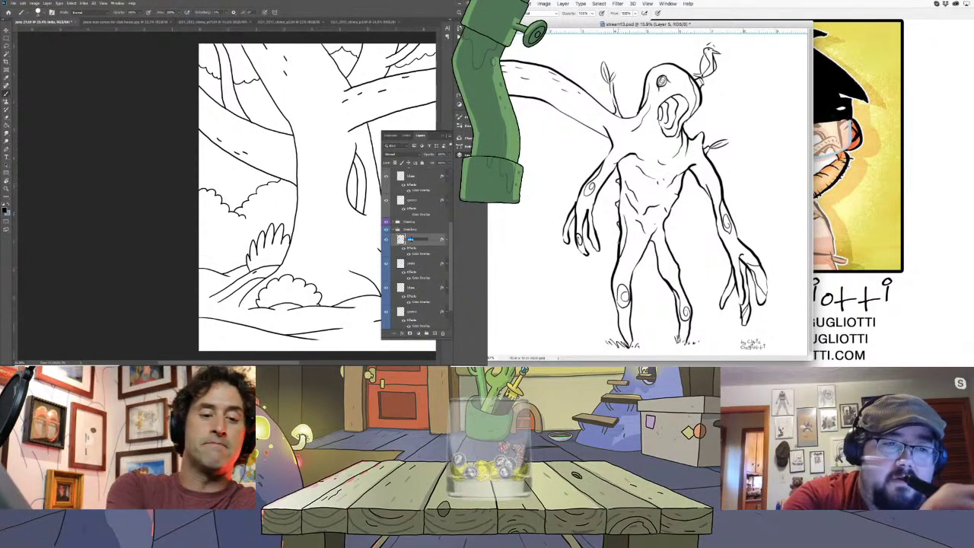
{"action": "left_click", "coordinate": [525, 4]}
{"action": "left_click", "coordinate": [518, 68]}
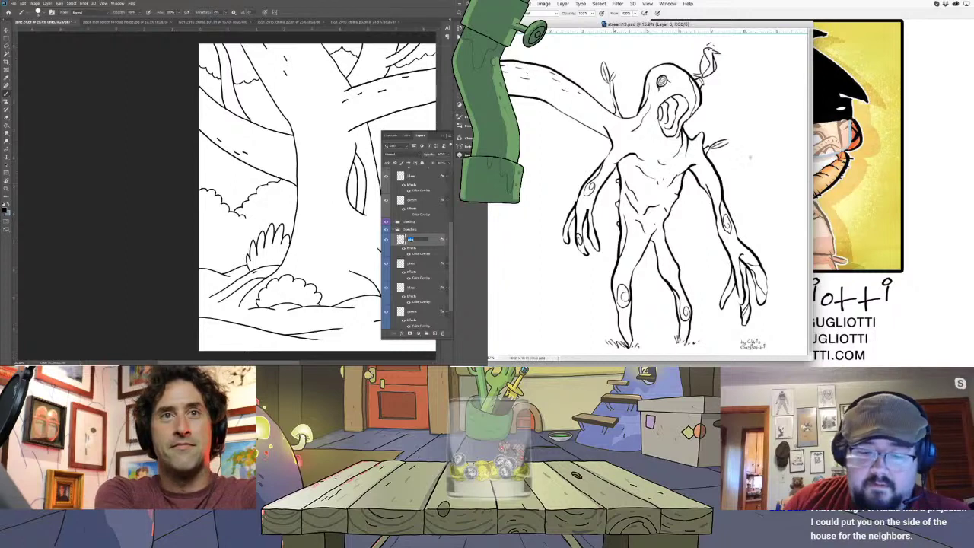
{"action": "type", "text": "purples"}
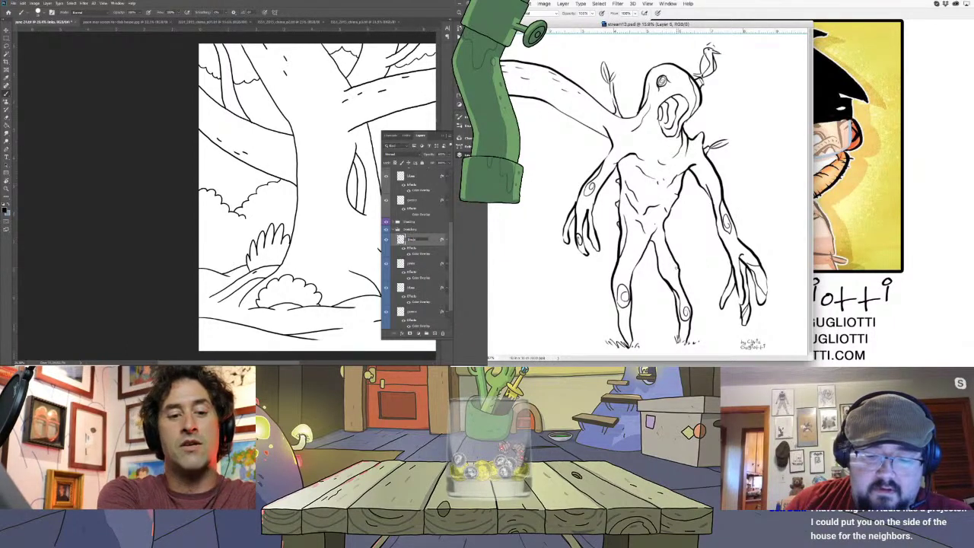
{"action": "left_click_drag", "start_coordinate": [674, 264], "coordinate": [677, 271]}
{"action": "key", "text": "Return"}
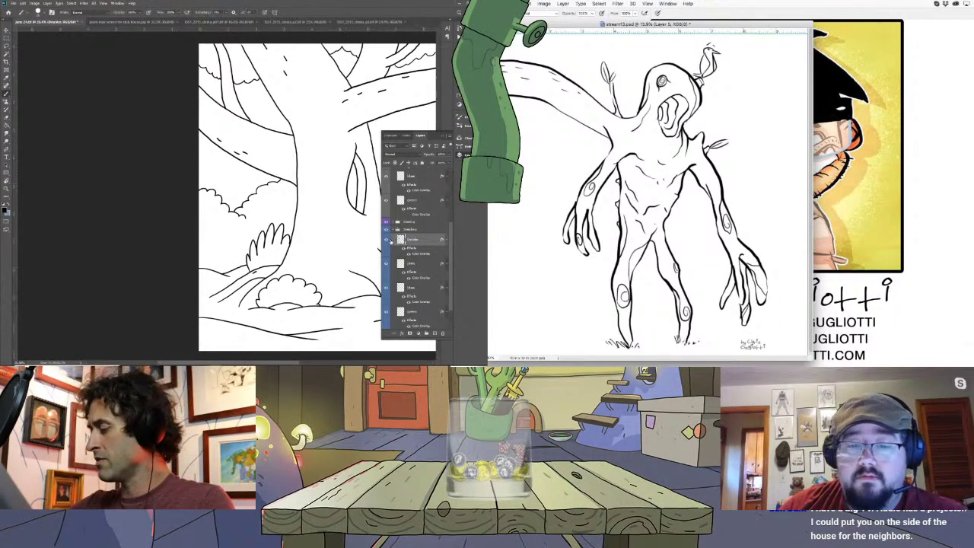
- Hide the tree's line-art layer and draw a round tomato with a leafy top in pink on the layer below
{"action": "left_click", "coordinate": [385, 240]}
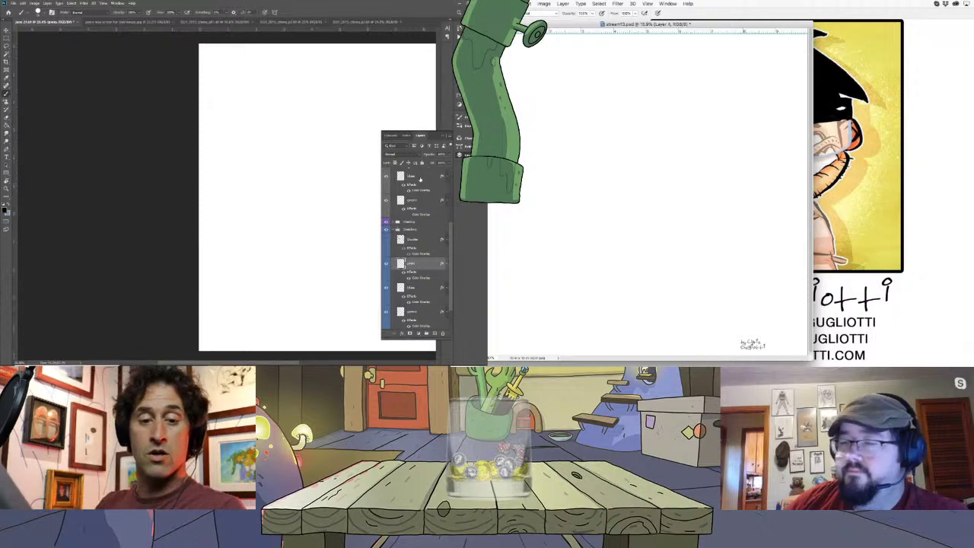
{"action": "left_click_drag", "start_coordinate": [265, 239], "coordinate": [194, 239]}
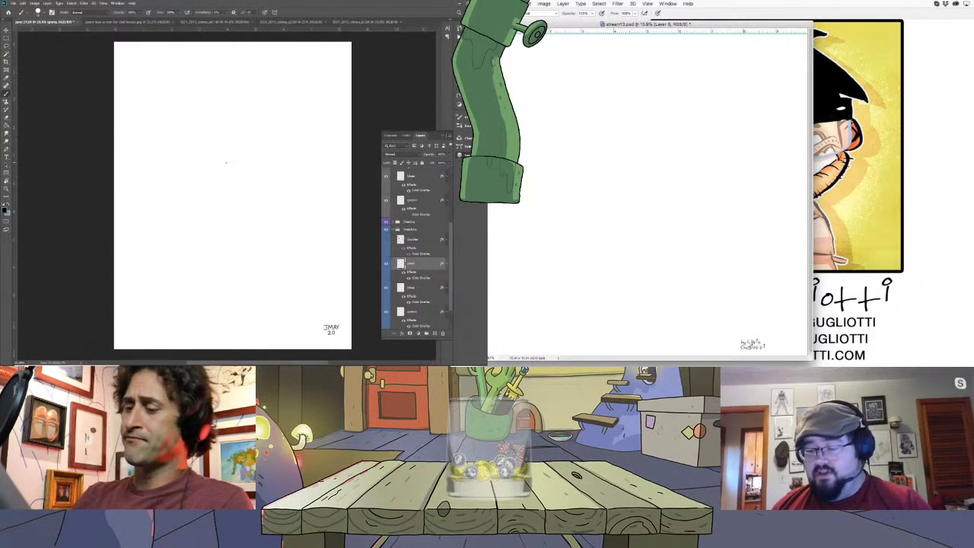
{"action": "mouse_move", "coordinate": [192, 113]}
{"action": "left_mouse_down"}
{"action": "mouse_move", "coordinate": [155, 127]}
{"action": "mouse_move", "coordinate": [159, 146]}
{"action": "mouse_move", "coordinate": [198, 158]}
{"action": "left_mouse_up"}
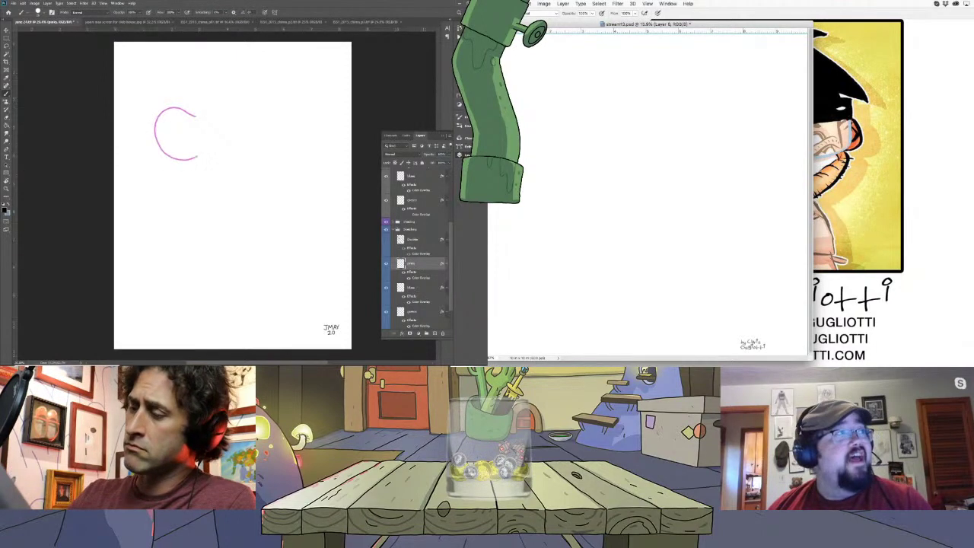
{"action": "mouse_move", "coordinate": [189, 108]}
{"action": "left_mouse_down"}
{"action": "mouse_move", "coordinate": [213, 101]}
{"action": "mouse_move", "coordinate": [221, 129]}
{"action": "mouse_move", "coordinate": [202, 156]}
{"action": "left_mouse_up"}
{"action": "mouse_move", "coordinate": [182, 111]}
{"action": "left_mouse_down"}
{"action": "mouse_move", "coordinate": [174, 95]}
{"action": "mouse_move", "coordinate": [183, 107]}
{"action": "left_mouse_up"}
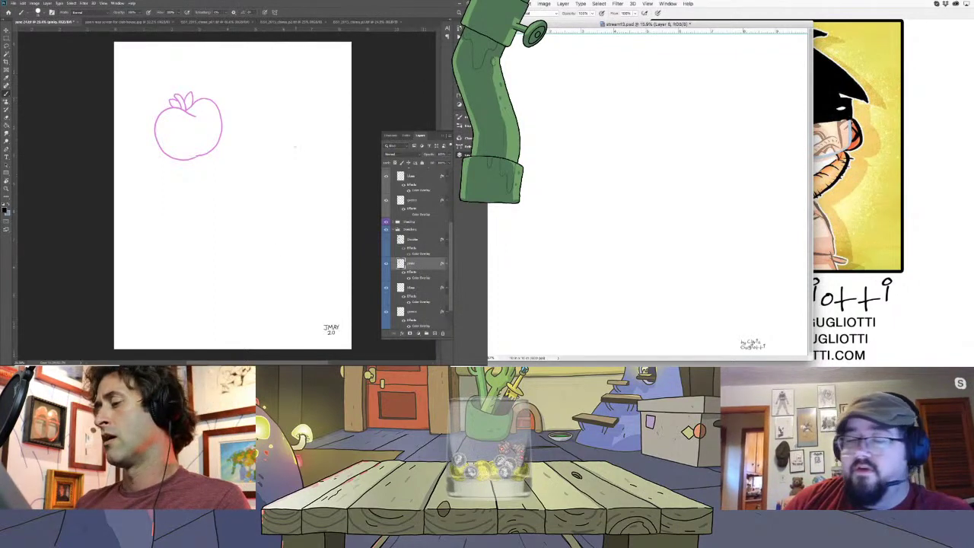
- Draw a curved pink banana with a stem and inner ridge lines beside the tomato
{"action": "mouse_move", "coordinate": [282, 80]}
{"action": "left_mouse_down"}
{"action": "mouse_move", "coordinate": [268, 135]}
{"action": "mouse_move", "coordinate": [232, 181]}
{"action": "left_mouse_up"}
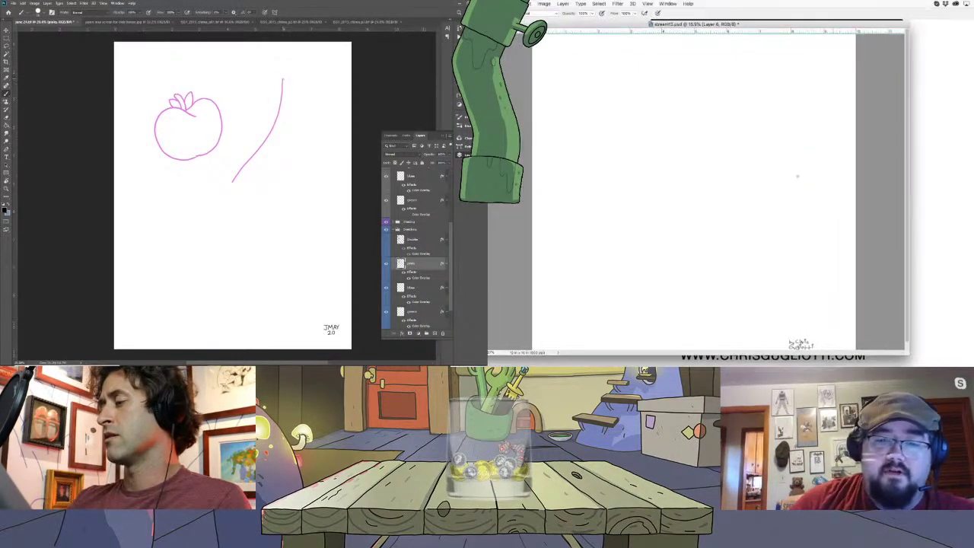
{"action": "mouse_move", "coordinate": [281, 79]}
{"action": "left_mouse_down"}
{"action": "mouse_move", "coordinate": [311, 114]}
{"action": "mouse_move", "coordinate": [307, 149]}
{"action": "mouse_move", "coordinate": [277, 180]}
{"action": "mouse_move", "coordinate": [225, 197]}
{"action": "mouse_move", "coordinate": [282, 133]}
{"action": "mouse_move", "coordinate": [288, 107]}
{"action": "mouse_move", "coordinate": [277, 70]}
{"action": "mouse_move", "coordinate": [297, 101]}
{"action": "mouse_move", "coordinate": [302, 137]}
{"action": "mouse_move", "coordinate": [296, 90]}
{"action": "mouse_move", "coordinate": [285, 162]}
{"action": "mouse_move", "coordinate": [233, 198]}
{"action": "left_mouse_up"}
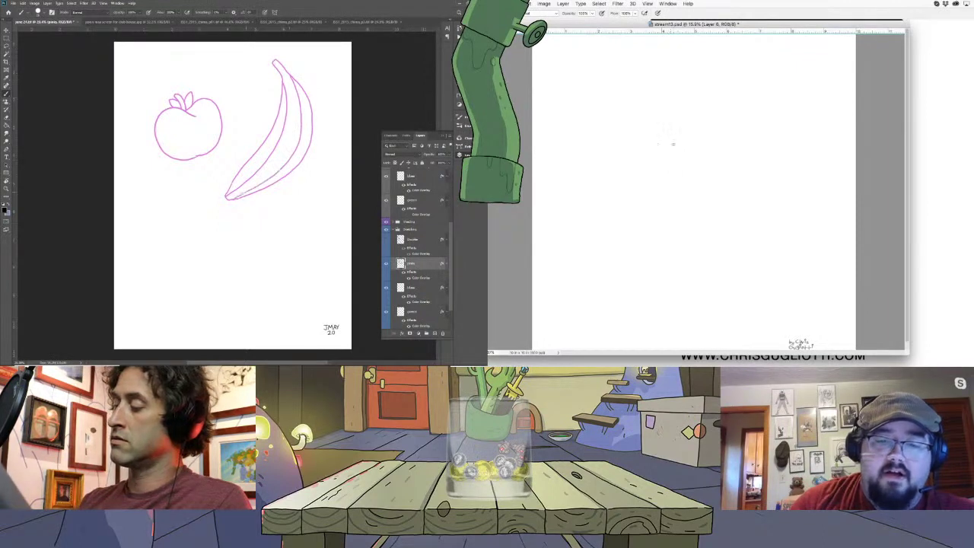
{"action": "mouse_move", "coordinate": [684, 166]}
{"action": "left_mouse_down"}
{"action": "mouse_move", "coordinate": [663, 149]}
{"action": "mouse_move", "coordinate": [710, 146]}
{"action": "mouse_move", "coordinate": [691, 165]}
{"action": "left_mouse_up"}
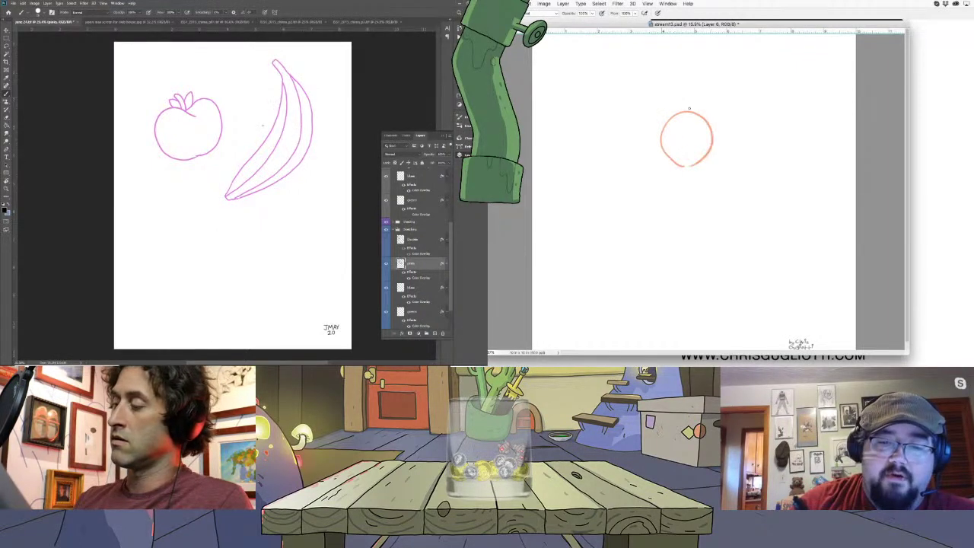
{"action": "left_click_drag", "start_coordinate": [682, 112], "coordinate": [675, 99]}
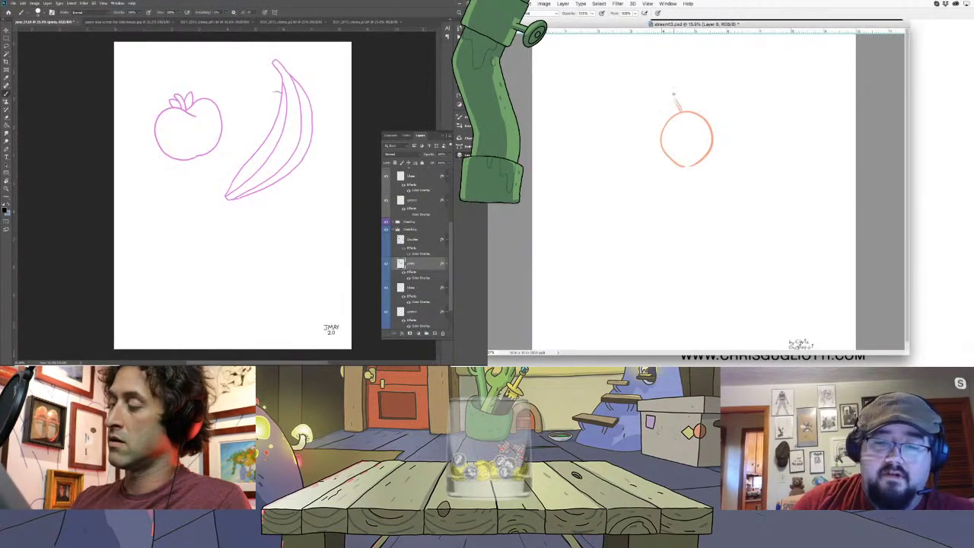
{"action": "left_click_drag", "start_coordinate": [672, 140], "coordinate": [700, 138]}
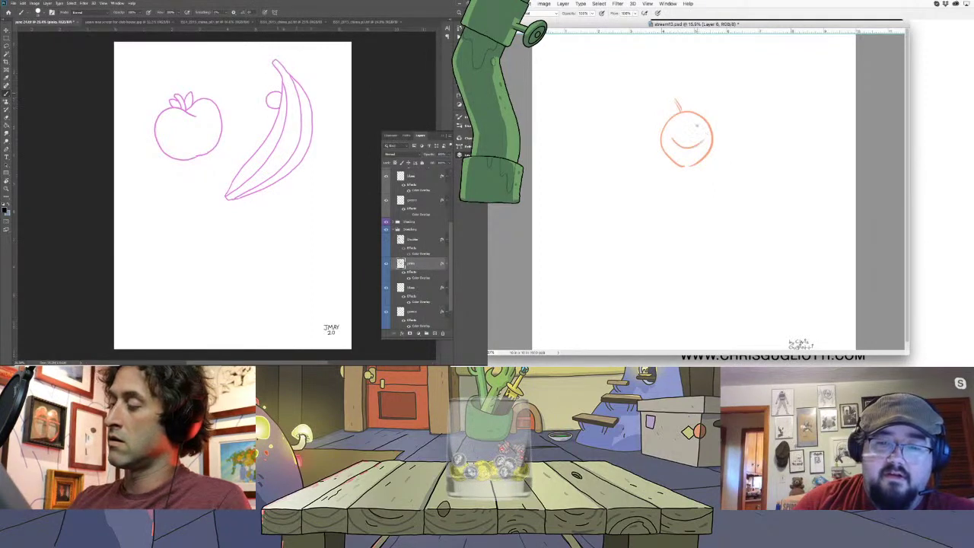
{"action": "left_click", "coordinate": [684, 124]}
- Draw the banana's second round eye in pink and clear the orange smiley sketch from the other canvas
{"action": "left_click_drag", "start_coordinate": [285, 104], "coordinate": [307, 94]}
{"action": "key", "text": "Delete"}
{"action": "key", "text": "z"}
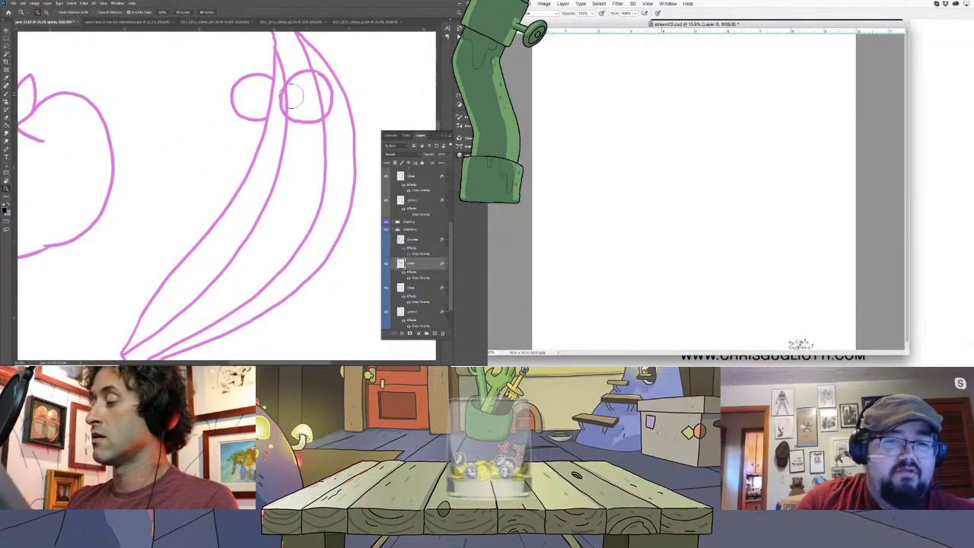
- Draw a round grape outline in bluish purple with two small eyes on the cleared canvas
{"action": "key", "text": "z"}
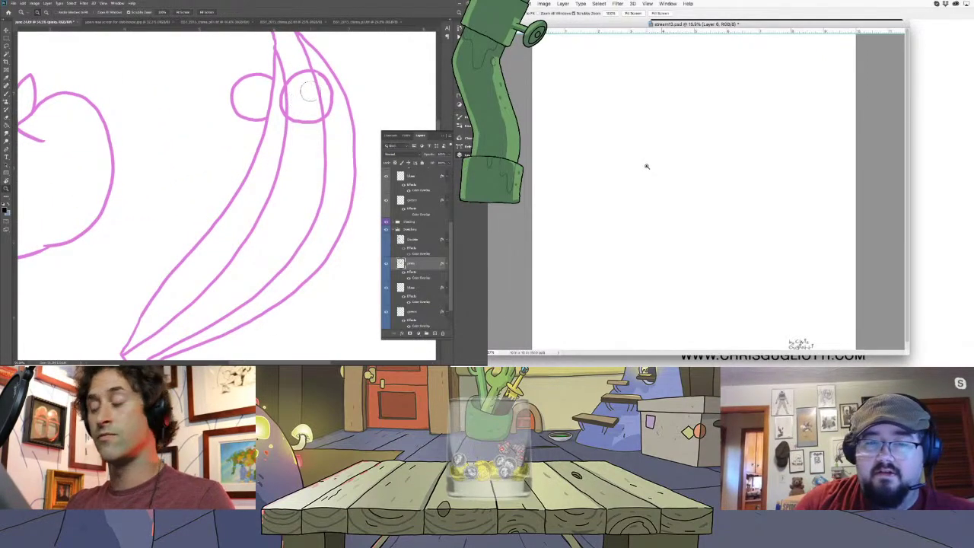
{"action": "left_click_drag", "start_coordinate": [645, 165], "coordinate": [654, 178]}
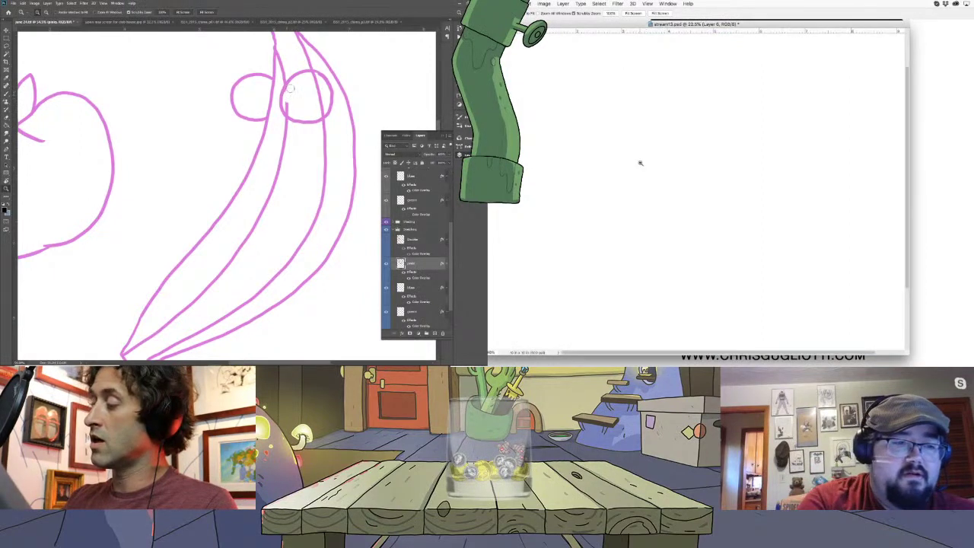
{"action": "key", "text": "b"}
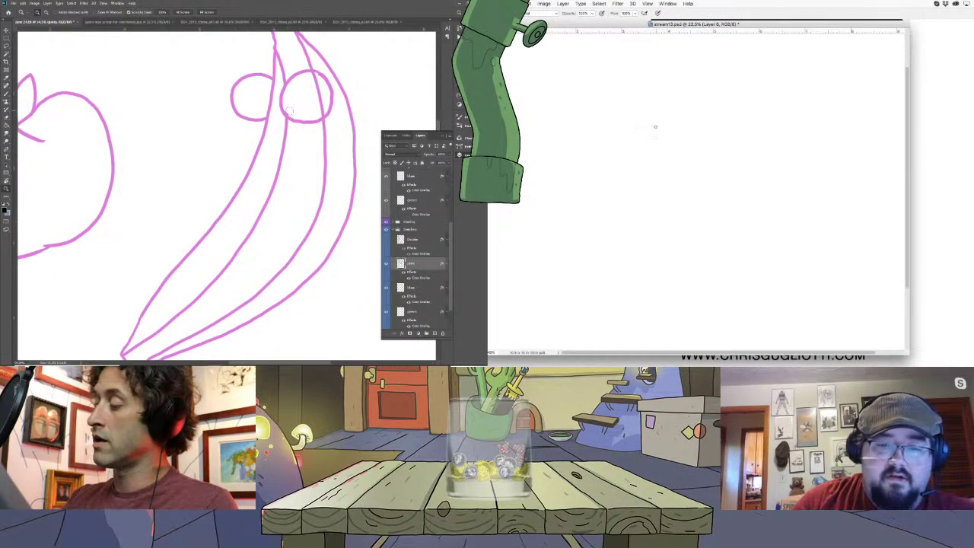
{"action": "mouse_move", "coordinate": [654, 129]}
{"action": "left_mouse_down"}
{"action": "mouse_move", "coordinate": [662, 116]}
{"action": "mouse_move", "coordinate": [739, 165]}
{"action": "mouse_move", "coordinate": [728, 196]}
{"action": "mouse_move", "coordinate": [648, 142]}
{"action": "mouse_move", "coordinate": [723, 192]}
{"action": "left_mouse_up"}
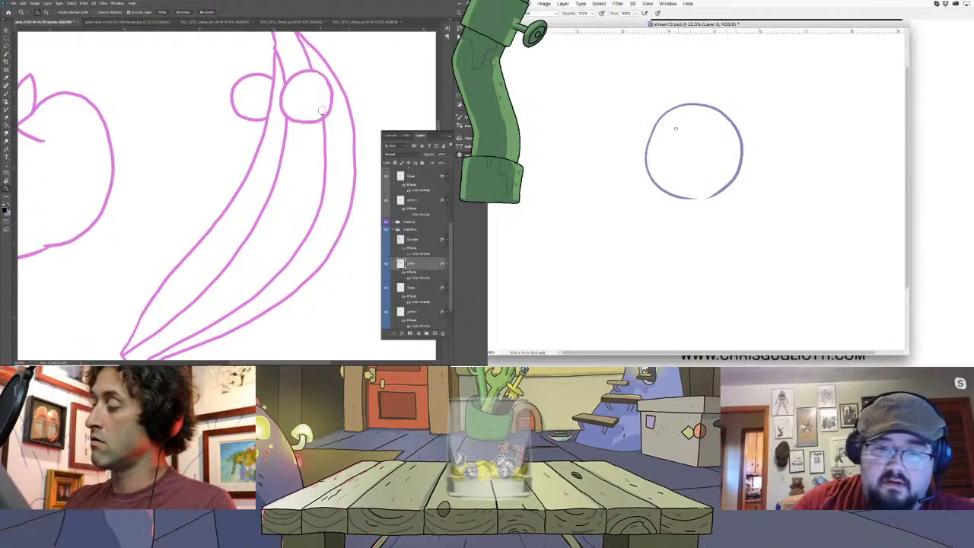
{"action": "left_click_drag", "start_coordinate": [722, 125], "coordinate": [726, 131]}
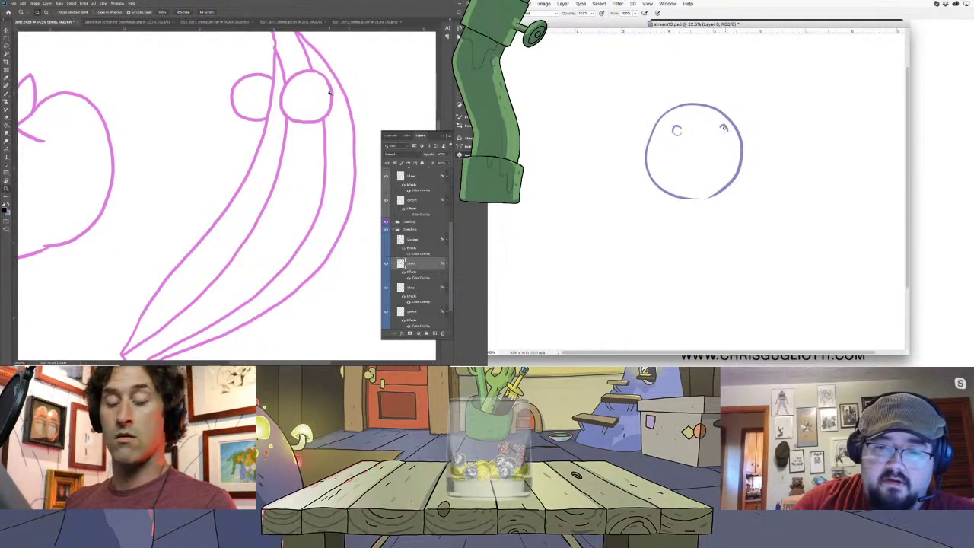
- Add pupils and a tiny smile to the banana, and a wide smile and short stem to the grape
{"action": "key", "text": "b"}
{"action": "left_click_drag", "start_coordinate": [318, 89], "coordinate": [262, 95]}
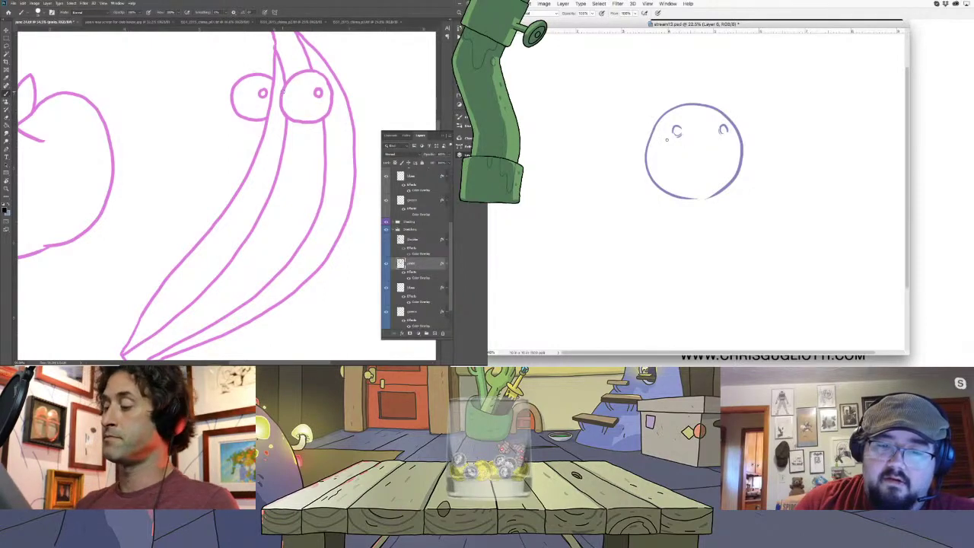
{"action": "left_click_drag", "start_coordinate": [665, 141], "coordinate": [684, 151]}
{"action": "left_click_drag", "start_coordinate": [264, 144], "coordinate": [273, 149]}
{"action": "left_click_drag", "start_coordinate": [685, 150], "coordinate": [729, 145]}
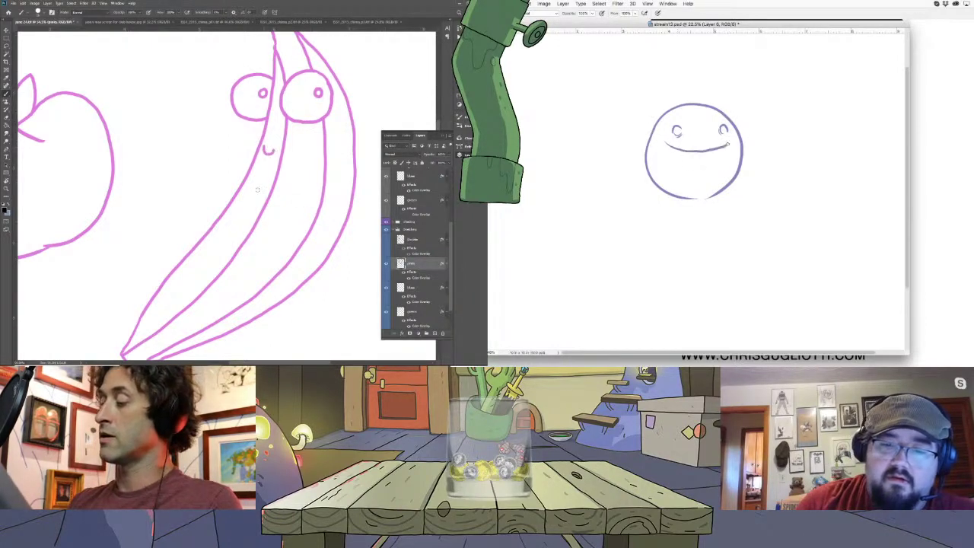
{"action": "left_click_drag", "start_coordinate": [669, 111], "coordinate": [664, 97]}
{"action": "key", "text": "ctrl+0"}
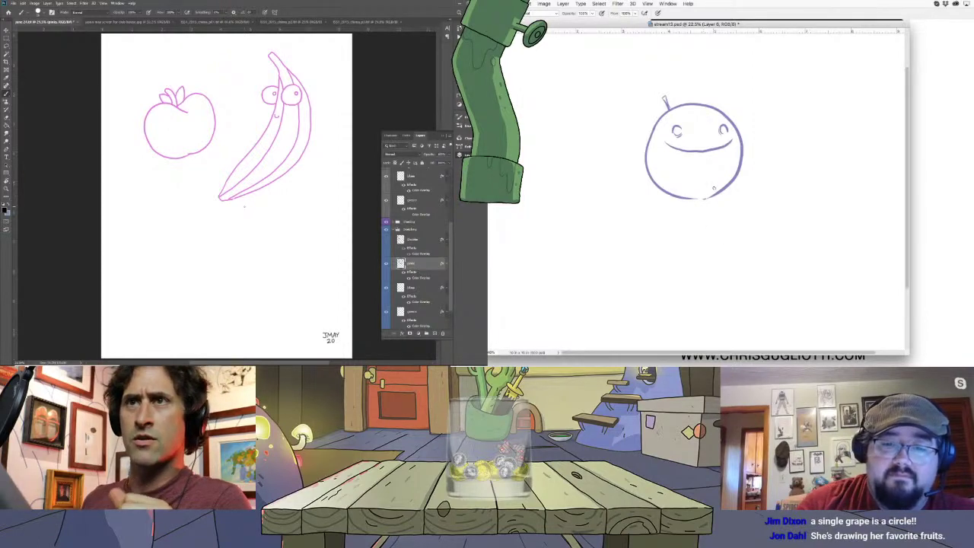
- Draw a curly tendril on top of the grape and a spiky round pink fruit below the tomato
{"action": "mouse_move", "coordinate": [673, 108]}
{"action": "left_mouse_down"}
{"action": "mouse_move", "coordinate": [684, 83]}
{"action": "mouse_move", "coordinate": [737, 87]}
{"action": "left_mouse_up"}
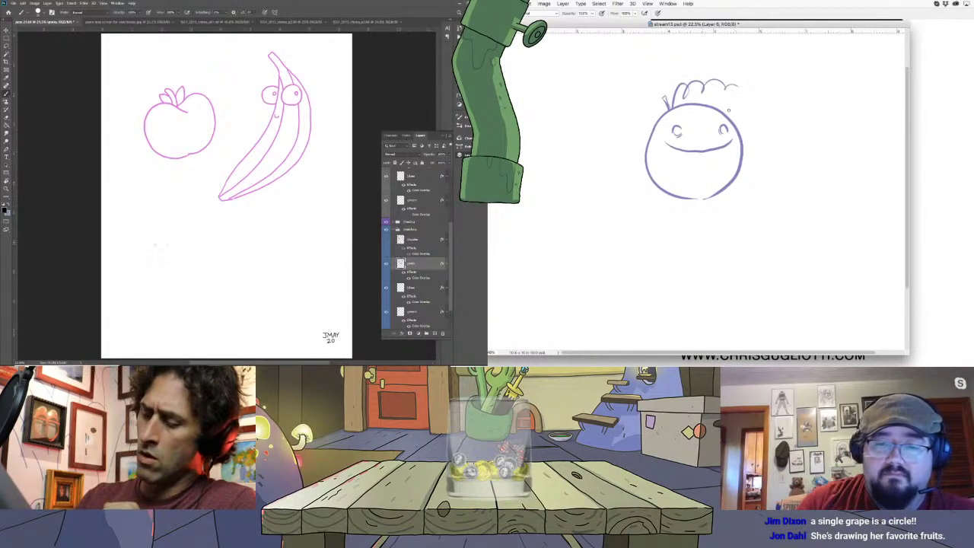
{"action": "mouse_move", "coordinate": [156, 245]}
{"action": "left_mouse_down"}
{"action": "mouse_move", "coordinate": [148, 234]}
{"action": "mouse_move", "coordinate": [176, 222]}
{"action": "mouse_move", "coordinate": [145, 244]}
{"action": "mouse_move", "coordinate": [152, 276]}
{"action": "mouse_move", "coordinate": [172, 279]}
{"action": "mouse_move", "coordinate": [160, 291]}
{"action": "mouse_move", "coordinate": [161, 267]}
{"action": "mouse_move", "coordinate": [193, 274]}
{"action": "mouse_move", "coordinate": [204, 262]}
{"action": "mouse_move", "coordinate": [192, 266]}
{"action": "mouse_move", "coordinate": [213, 237]}
{"action": "mouse_move", "coordinate": [185, 234]}
{"action": "left_mouse_up"}
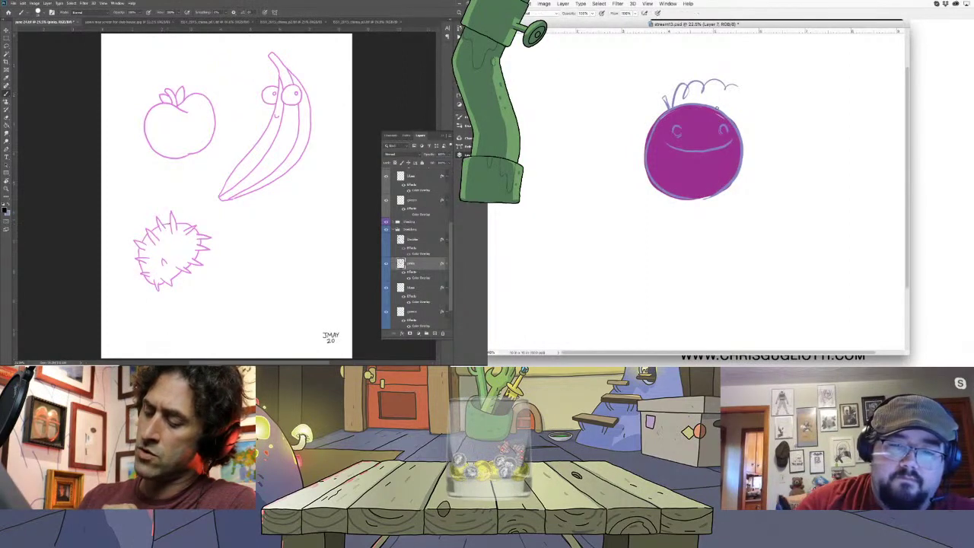
{"action": "left_click_drag", "start_coordinate": [165, 241], "coordinate": [170, 236]}
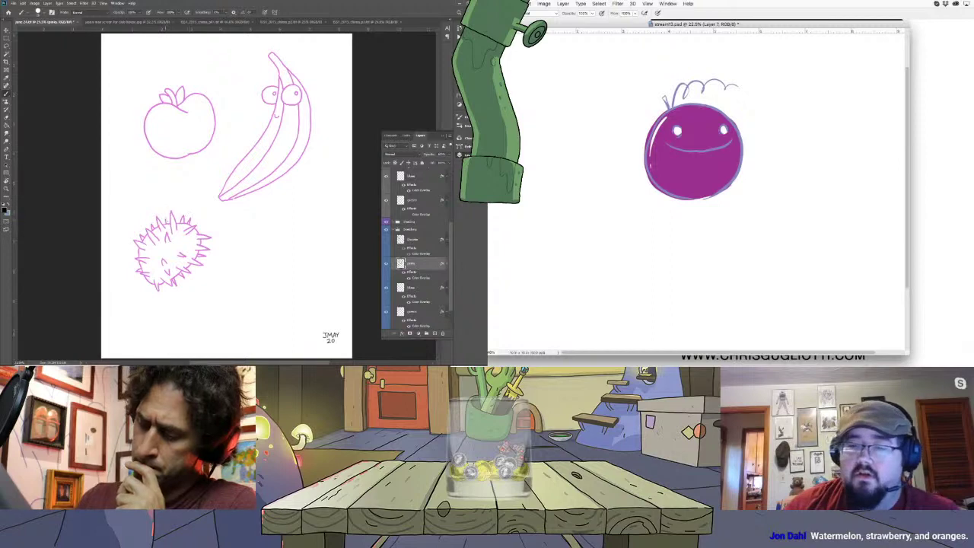
- Outline a red strawberry with green leaves beside the grape, and draw a pink wide-brimmed hat below the banana
{"action": "mouse_move", "coordinate": [769, 131]}
{"action": "left_mouse_down"}
{"action": "mouse_move", "coordinate": [804, 110]}
{"action": "mouse_move", "coordinate": [864, 111]}
{"action": "mouse_move", "coordinate": [822, 213]}
{"action": "left_mouse_up"}
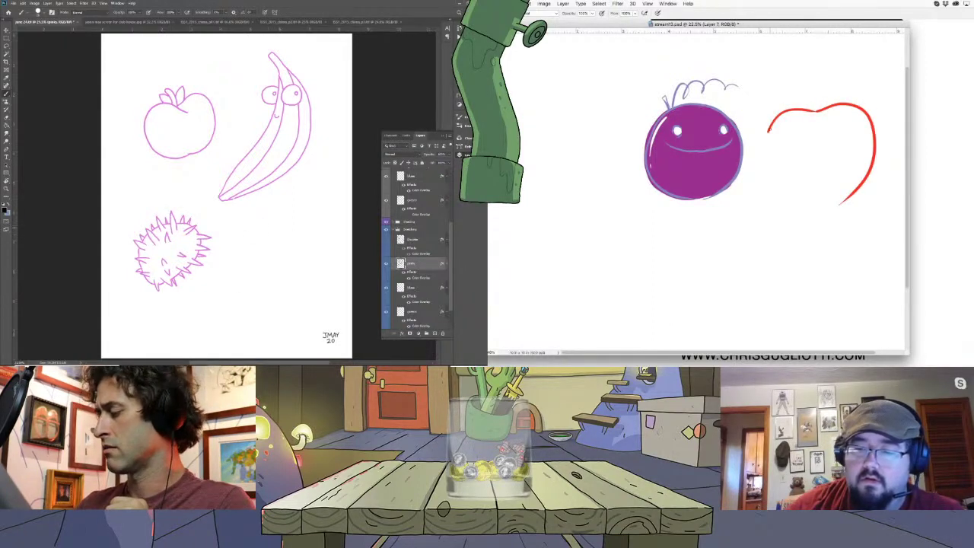
{"action": "left_click_drag", "start_coordinate": [229, 228], "coordinate": [316, 244]}
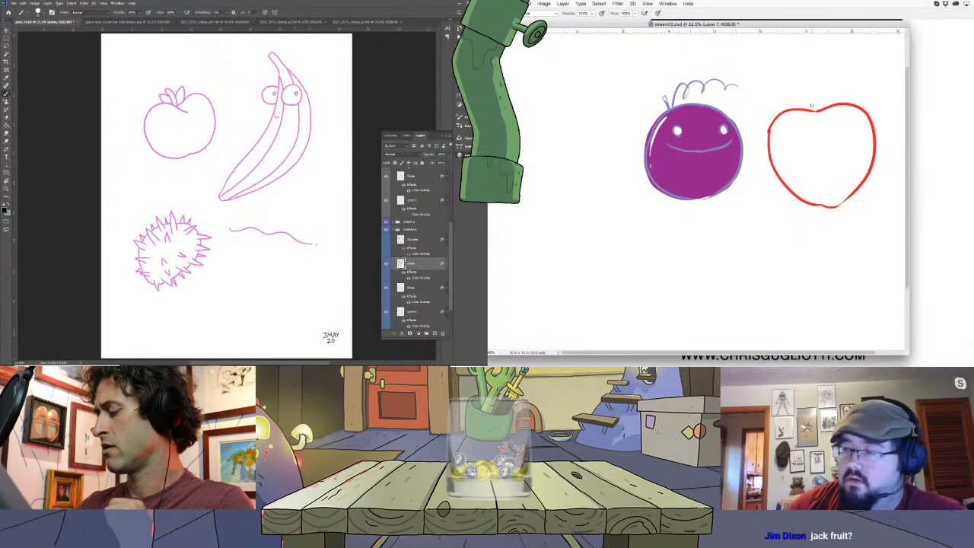
{"action": "left_click_drag", "start_coordinate": [231, 227], "coordinate": [242, 222]}
{"action": "mouse_move", "coordinate": [254, 219]}
{"action": "left_mouse_down"}
{"action": "mouse_move", "coordinate": [261, 198]}
{"action": "mouse_move", "coordinate": [307, 199]}
{"action": "left_mouse_up"}
{"action": "left_click_drag", "start_coordinate": [799, 101], "coordinate": [811, 110]}
{"action": "left_click_drag", "start_coordinate": [307, 199], "coordinate": [310, 228]}
{"action": "left_click_drag", "start_coordinate": [802, 102], "coordinate": [814, 111]}
{"action": "left_click_drag", "start_coordinate": [311, 227], "coordinate": [328, 237]}
{"action": "left_click_drag", "start_coordinate": [816, 110], "coordinate": [827, 101]}
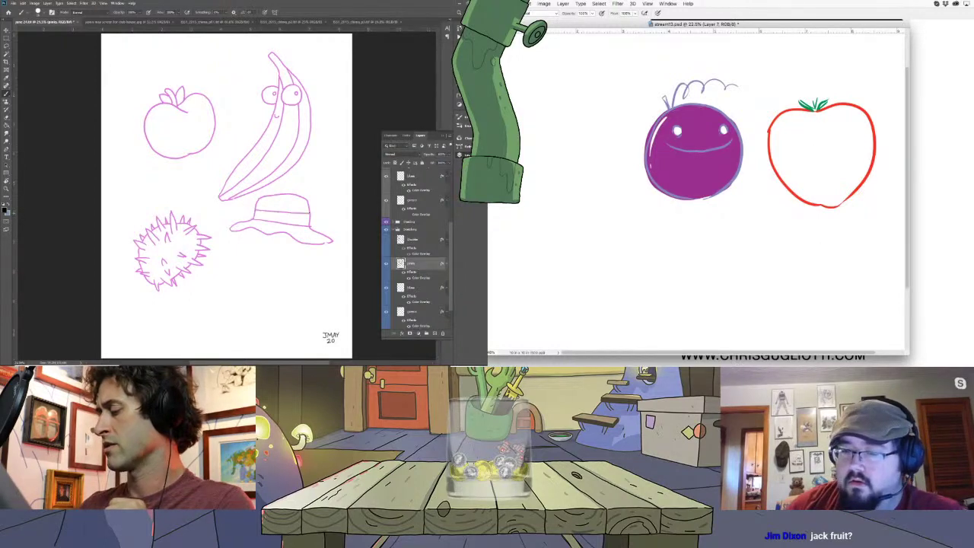
- Fill the strawberry with red, and draw hair tufts and a round face outline beneath the pink hat
{"action": "key", "text": "g"}
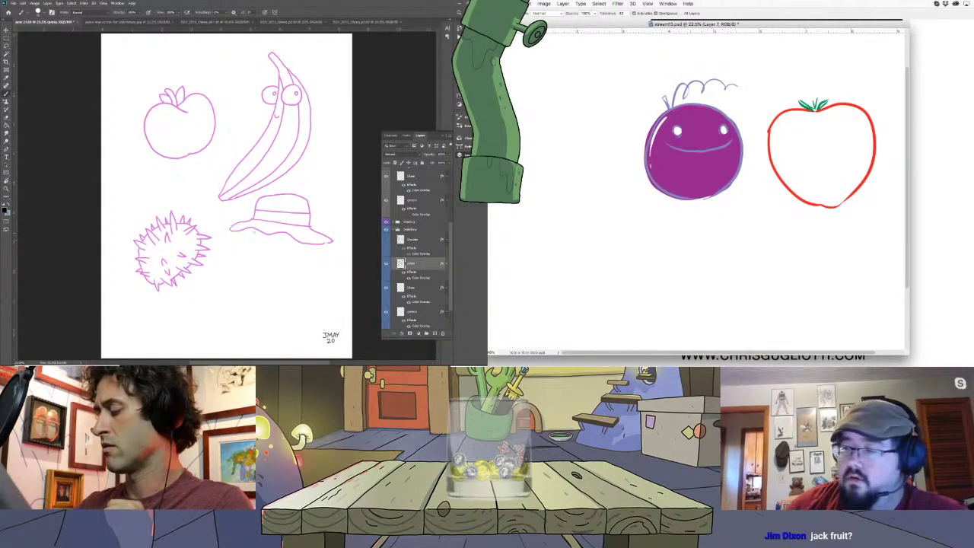
{"action": "left_click", "coordinate": [845, 152]}
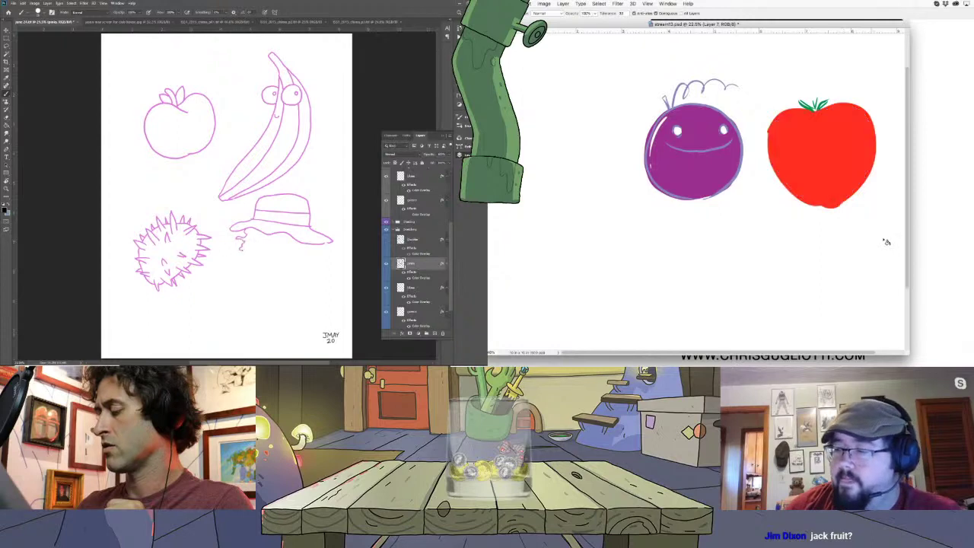
{"action": "mouse_move", "coordinate": [309, 244]}
{"action": "left_mouse_down"}
{"action": "mouse_move", "coordinate": [304, 252]}
{"action": "mouse_move", "coordinate": [312, 261]}
{"action": "mouse_move", "coordinate": [322, 251]}
{"action": "mouse_move", "coordinate": [324, 265]}
{"action": "mouse_move", "coordinate": [312, 264]}
{"action": "left_mouse_up"}
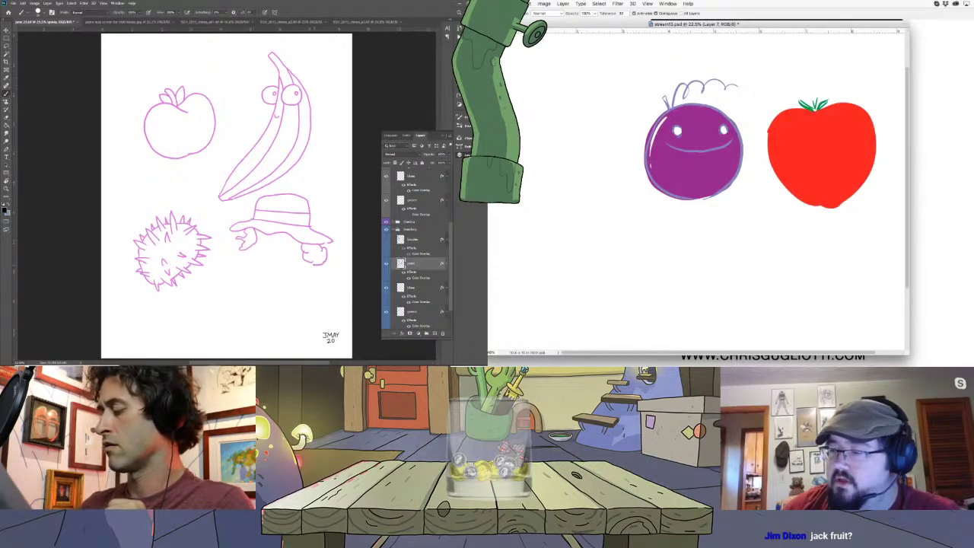
{"action": "key", "text": "b"}
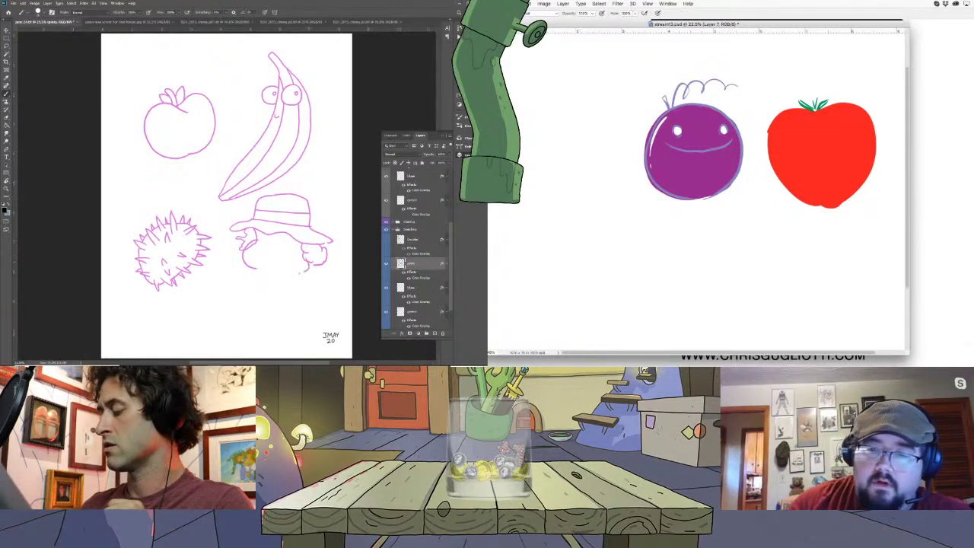
{"action": "left_click_drag", "start_coordinate": [258, 268], "coordinate": [308, 271]}
- Scatter small seed marks over the strawberry's red body
{"action": "left_click", "coordinate": [793, 124]}
{"action": "left_click", "coordinate": [786, 122]}
{"action": "left_click", "coordinate": [788, 134]}
{"action": "left_click", "coordinate": [795, 146]}
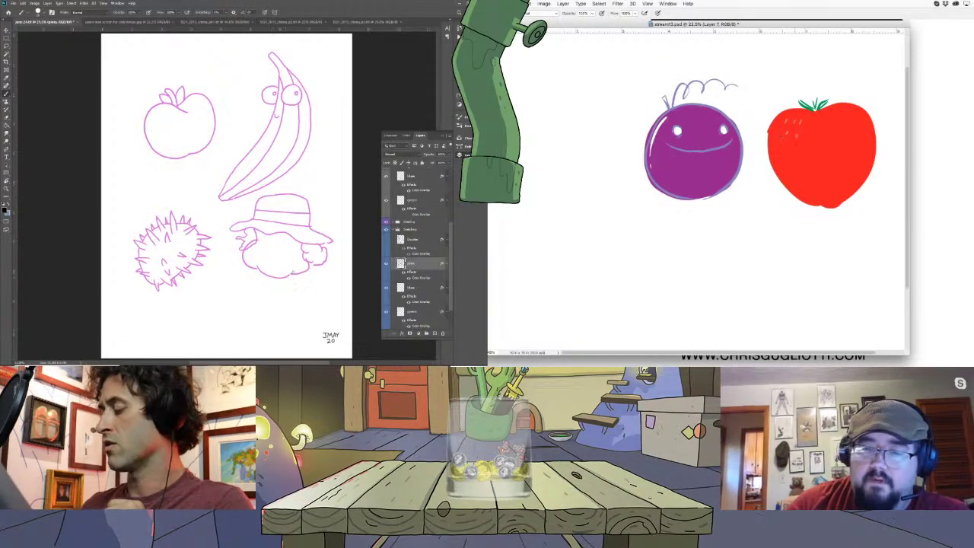
{"action": "left_click", "coordinate": [792, 159]}
{"action": "left_click", "coordinate": [782, 139]}
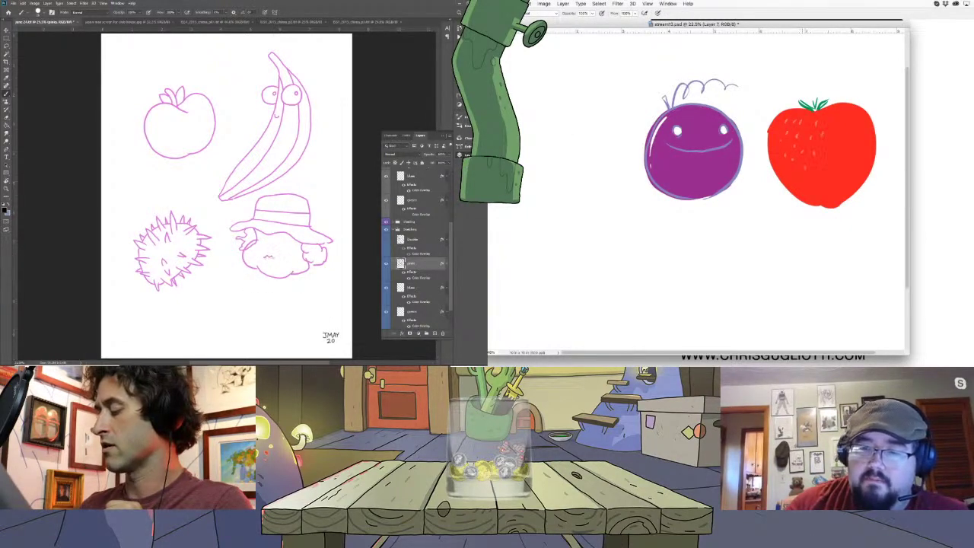
- Draw the mouth, eyes and other small facial details on the face under the hat
{"action": "left_click_drag", "start_coordinate": [265, 258], "coordinate": [274, 258]}
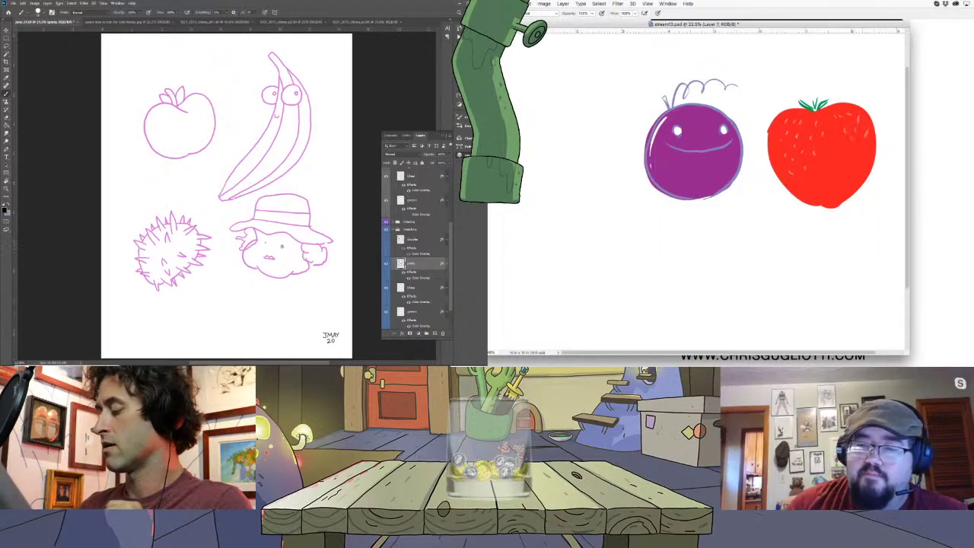
{"action": "left_click", "coordinate": [263, 244]}
{"action": "left_click_drag", "start_coordinate": [257, 244], "coordinate": [250, 248]}
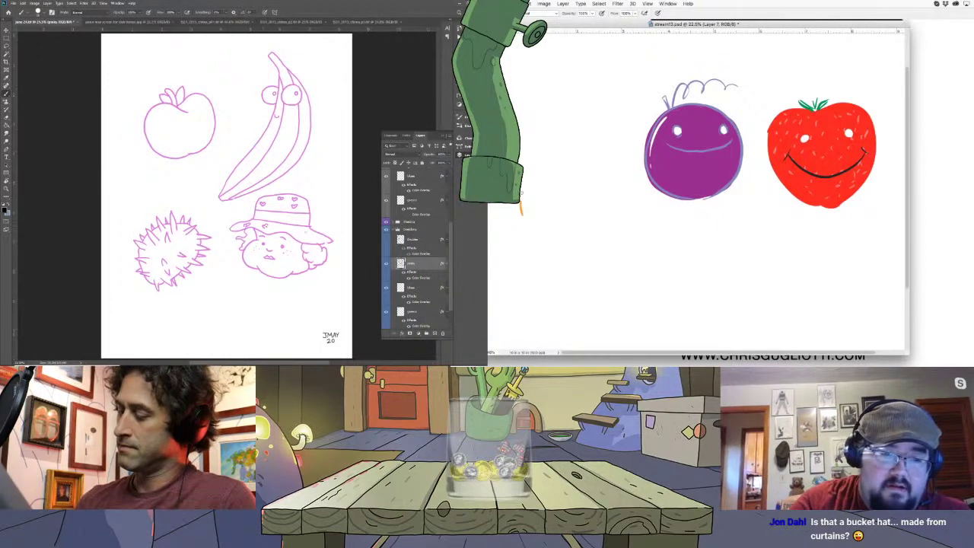
- Draw a round orange beside the grape, fill it with orange, and add white eyes and a wide smile
{"action": "mouse_move", "coordinate": [521, 213]}
{"action": "left_mouse_down"}
{"action": "mouse_move", "coordinate": [596, 153]}
{"action": "mouse_move", "coordinate": [622, 213]}
{"action": "mouse_move", "coordinate": [569, 251]}
{"action": "mouse_move", "coordinate": [525, 227]}
{"action": "mouse_move", "coordinate": [520, 203]}
{"action": "mouse_move", "coordinate": [554, 251]}
{"action": "mouse_move", "coordinate": [572, 253]}
{"action": "left_mouse_up"}
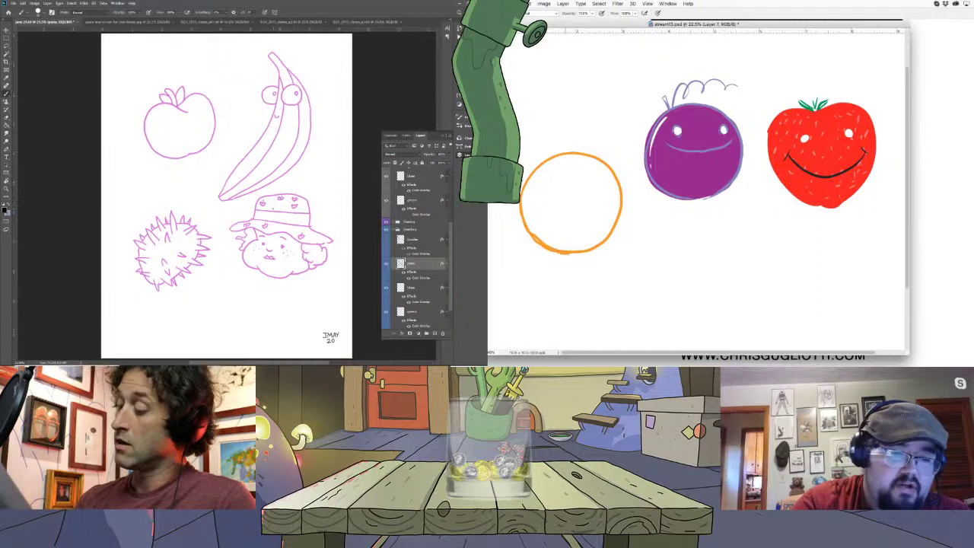
{"action": "key", "text": "g"}
{"action": "left_click", "coordinate": [582, 187]}
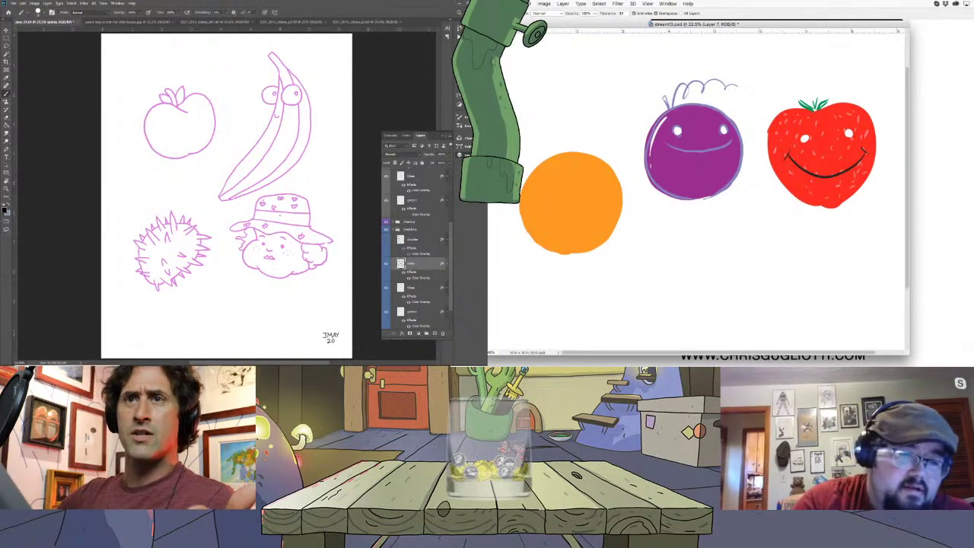
{"action": "key", "text": "b"}
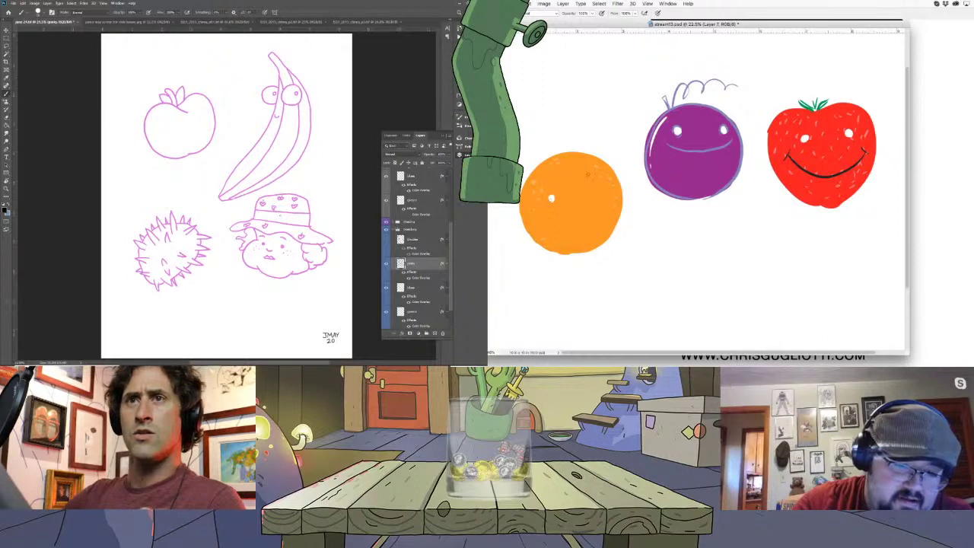
{"action": "left_click", "coordinate": [594, 183]}
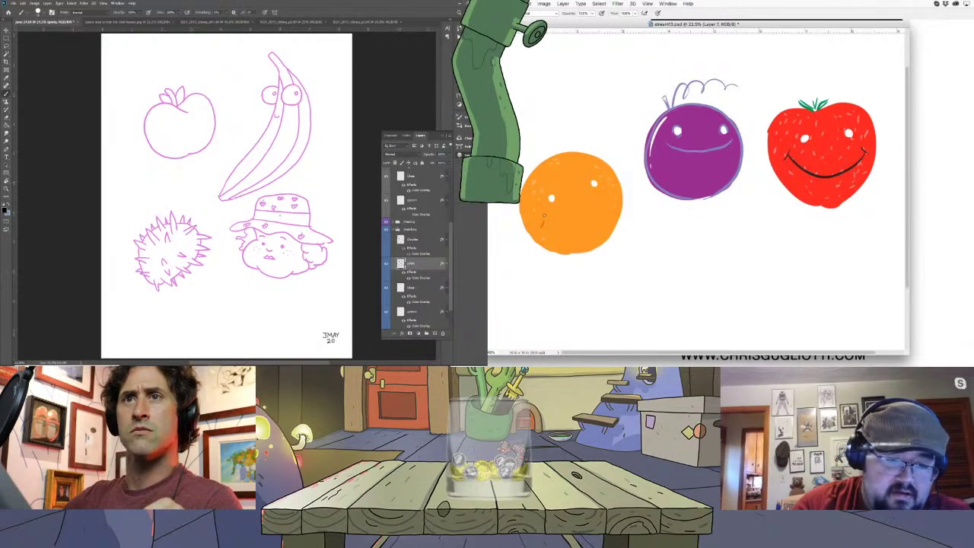
{"action": "mouse_move", "coordinate": [542, 223]}
{"action": "left_mouse_down"}
{"action": "mouse_move", "coordinate": [553, 228]}
{"action": "mouse_move", "coordinate": [617, 191]}
{"action": "left_mouse_up"}
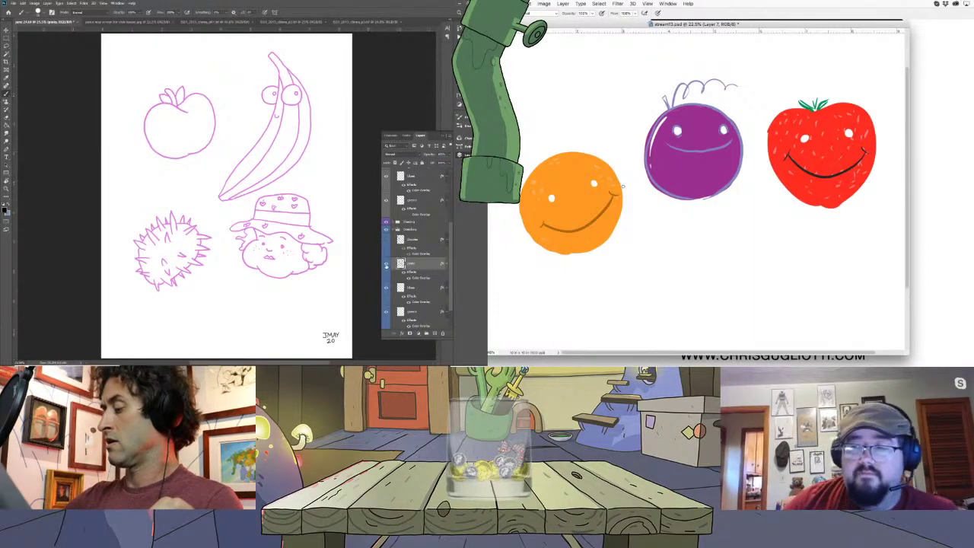
- Hide the pink sketch layer on one canvas and the coloured fruit layers on the other
{"action": "left_click", "coordinate": [386, 264]}
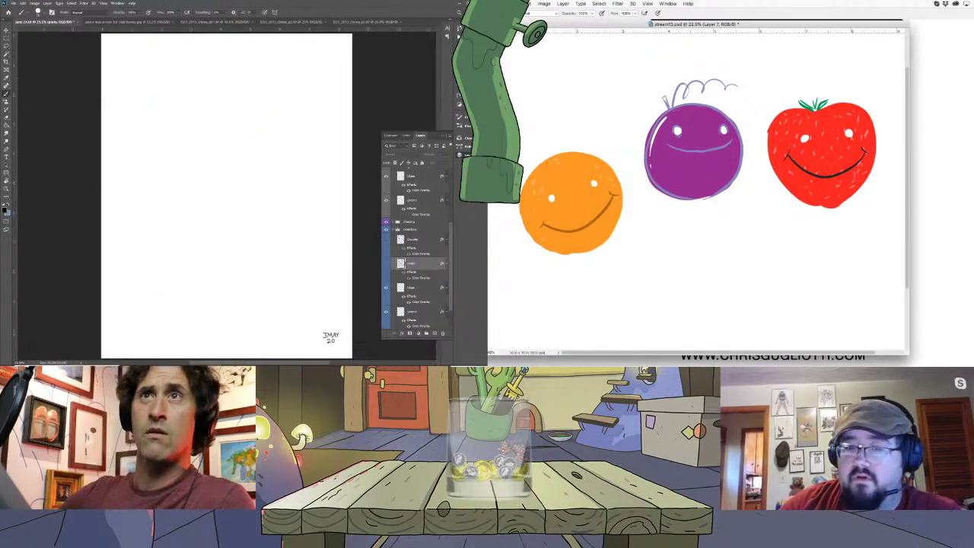
{"action": "key", "text": "super+comma"}
{"action": "key", "text": "super+comma"}
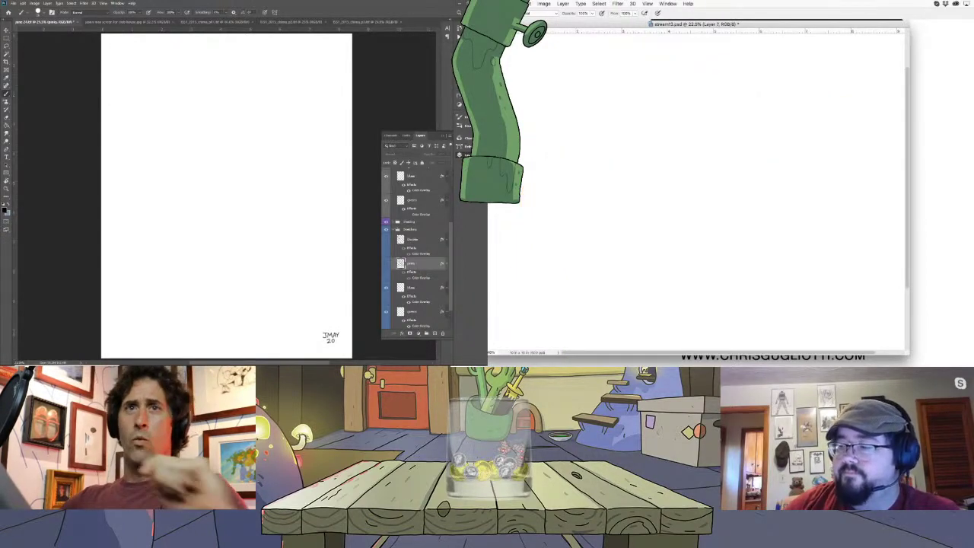
- Bring up the artist's title card and look through the ice-and-fire comic pages in the other open documents
{"action": "left_click", "coordinate": [127, 23]}
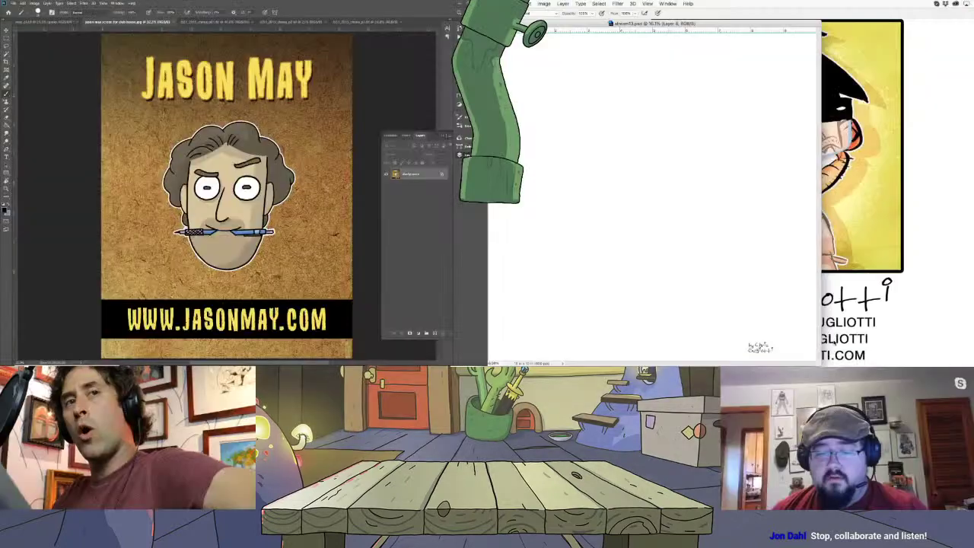
{"action": "left_click_drag", "start_coordinate": [821, 362], "coordinate": [968, 354]}
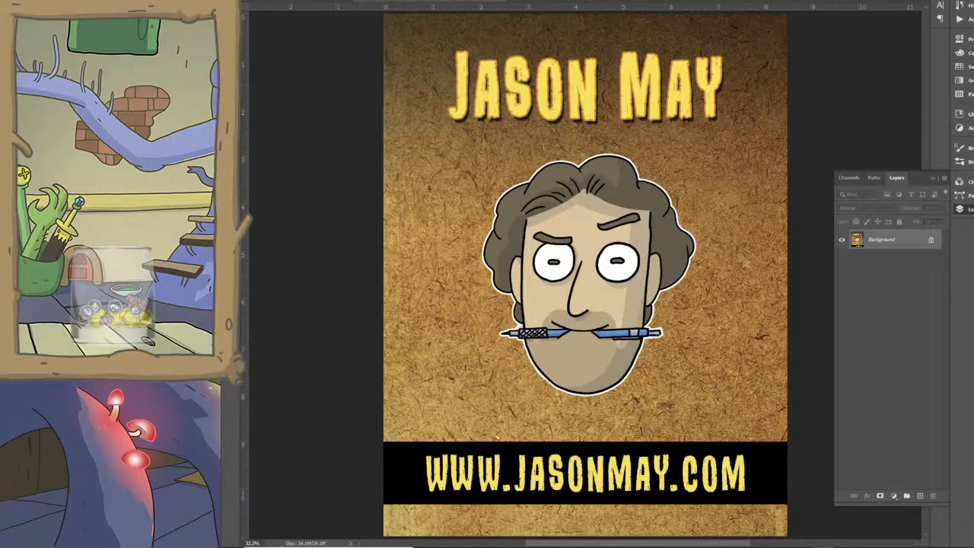
{"action": "left_click", "coordinate": [563, 2]}
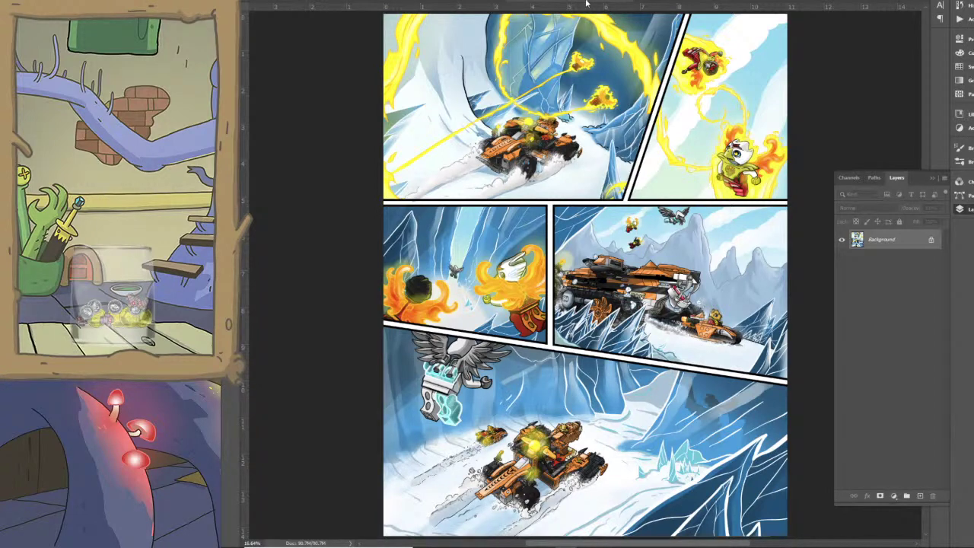
{"action": "left_click", "coordinate": [663, 2]}
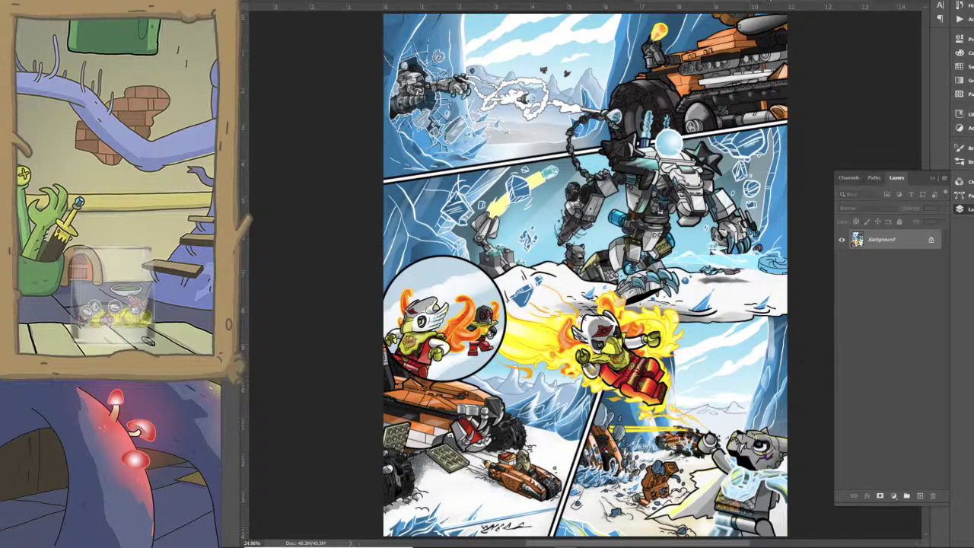
{"action": "left_click", "coordinate": [771, 1]}
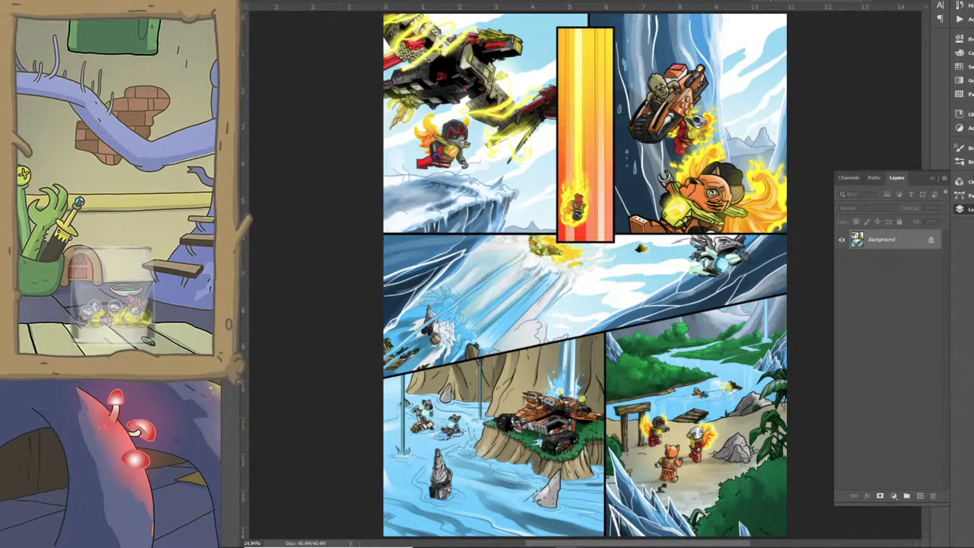
- Return to the blank sketch canvas and, on the other canvas, rough out a beast's head, face lines, ear and hunched back
{"action": "left_click", "coordinate": [447, 2]}
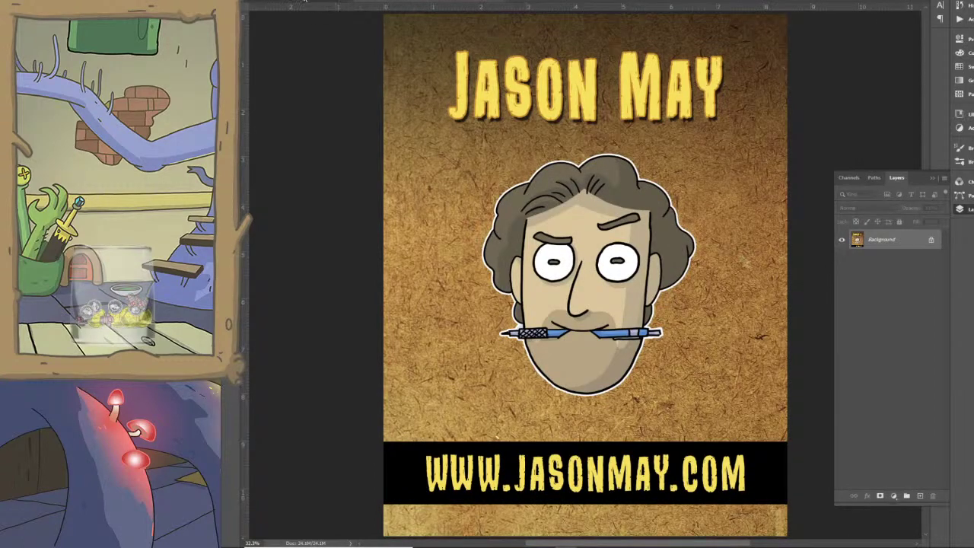
{"action": "left_click", "coordinate": [304, 2]}
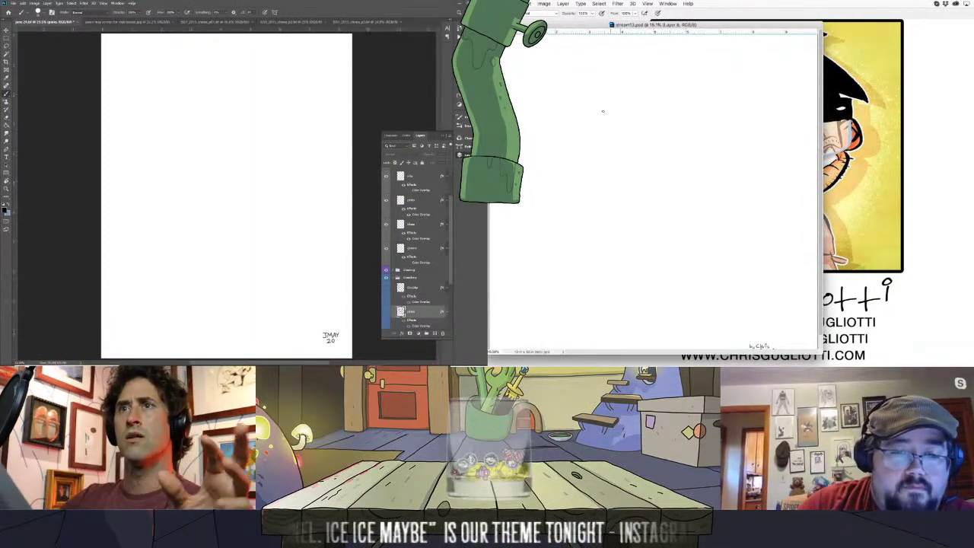
{"action": "left_click_drag", "start_coordinate": [614, 91], "coordinate": [584, 154]}
{"action": "mouse_move", "coordinate": [619, 92]}
{"action": "left_mouse_down"}
{"action": "mouse_move", "coordinate": [641, 131]}
{"action": "mouse_move", "coordinate": [585, 156]}
{"action": "mouse_move", "coordinate": [597, 164]}
{"action": "left_mouse_up"}
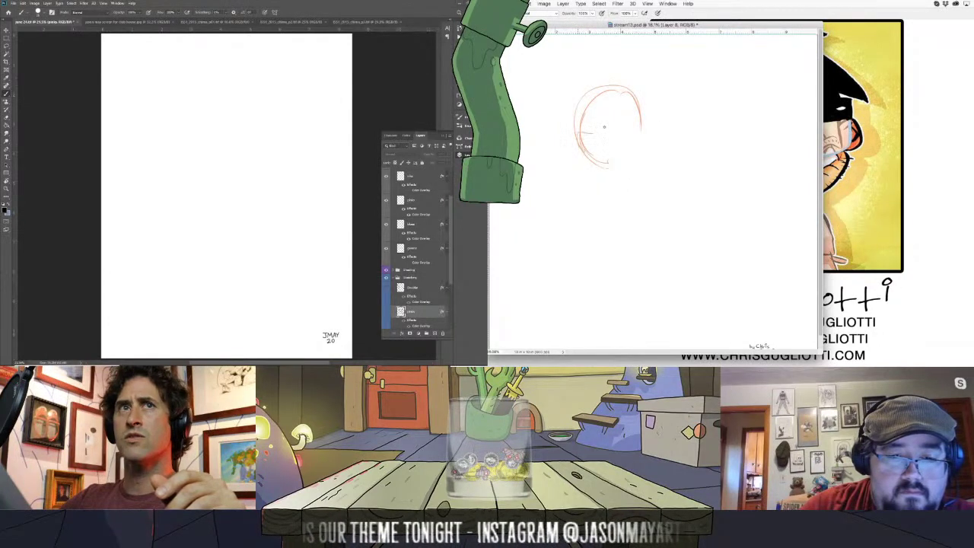
{"action": "mouse_move", "coordinate": [604, 127]}
{"action": "left_mouse_down"}
{"action": "mouse_move", "coordinate": [630, 118]}
{"action": "mouse_move", "coordinate": [623, 156]}
{"action": "left_mouse_up"}
{"action": "left_click_drag", "start_coordinate": [624, 151], "coordinate": [591, 162]}
{"action": "mouse_move", "coordinate": [641, 107]}
{"action": "left_mouse_down"}
{"action": "mouse_move", "coordinate": [654, 114]}
{"action": "mouse_move", "coordinate": [653, 132]}
{"action": "left_mouse_up"}
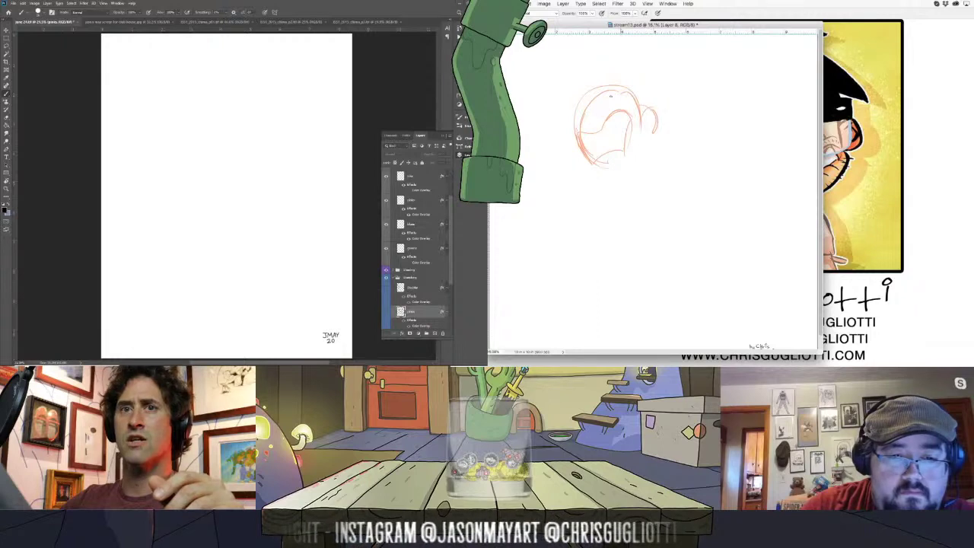
{"action": "mouse_move", "coordinate": [572, 131]}
{"action": "left_mouse_down"}
{"action": "mouse_move", "coordinate": [597, 76]}
{"action": "mouse_move", "coordinate": [633, 64]}
{"action": "mouse_move", "coordinate": [684, 79]}
{"action": "mouse_move", "coordinate": [698, 97]}
{"action": "mouse_move", "coordinate": [696, 135]}
{"action": "left_mouse_up"}
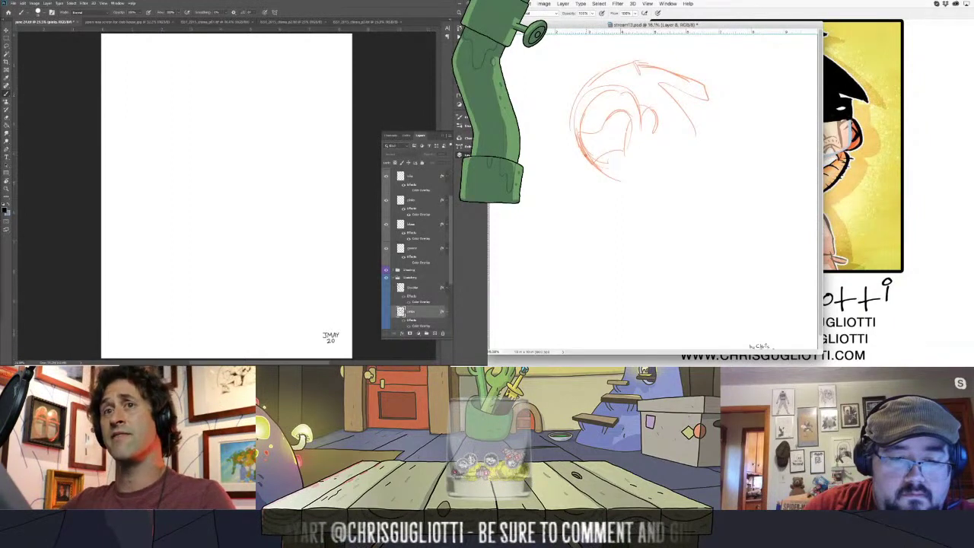
- Sketch the beast's snarling face with an open, fanged mouth and heavy jaw
{"action": "mouse_move", "coordinate": [585, 155]}
{"action": "left_mouse_down"}
{"action": "mouse_move", "coordinate": [616, 155]}
{"action": "mouse_move", "coordinate": [641, 161]}
{"action": "mouse_move", "coordinate": [627, 156]}
{"action": "mouse_move", "coordinate": [606, 181]}
{"action": "mouse_move", "coordinate": [642, 166]}
{"action": "mouse_move", "coordinate": [605, 213]}
{"action": "left_mouse_up"}
{"action": "left_click_drag", "start_coordinate": [450, 253], "coordinate": [450, 263]}
{"action": "left_click_drag", "start_coordinate": [605, 207], "coordinate": [609, 217]}
{"action": "left_click_drag", "start_coordinate": [450, 262], "coordinate": [450, 284]}
{"action": "mouse_move", "coordinate": [625, 214]}
{"action": "left_mouse_down"}
{"action": "mouse_move", "coordinate": [650, 194]}
{"action": "mouse_move", "coordinate": [612, 230]}
{"action": "left_mouse_up"}
- Select the blue sketch layer and draw a boxy vendor's cart with an arched end and wheels
{"action": "left_click", "coordinate": [420, 278]}
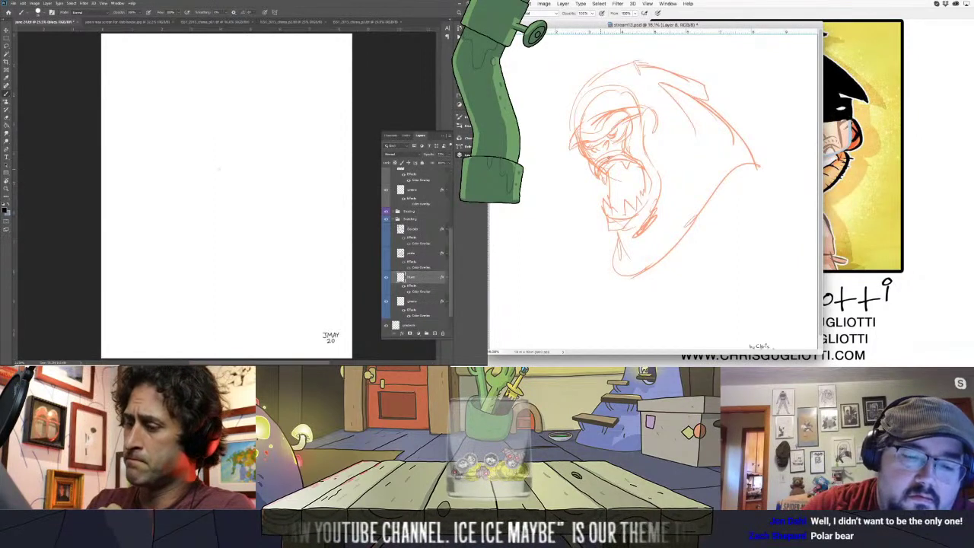
{"action": "left_click_drag", "start_coordinate": [155, 188], "coordinate": [243, 212]}
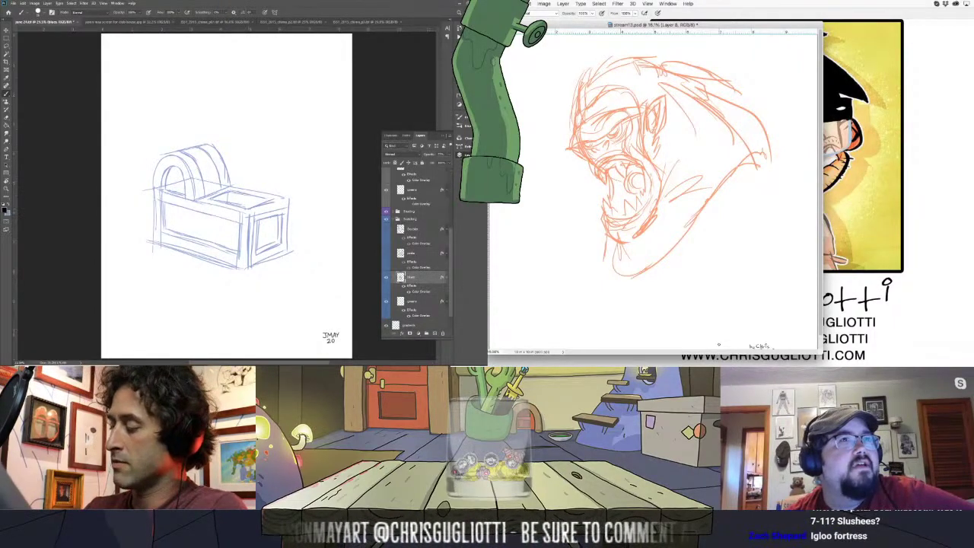
{"action": "left_click_drag", "start_coordinate": [288, 216], "coordinate": [288, 249]}
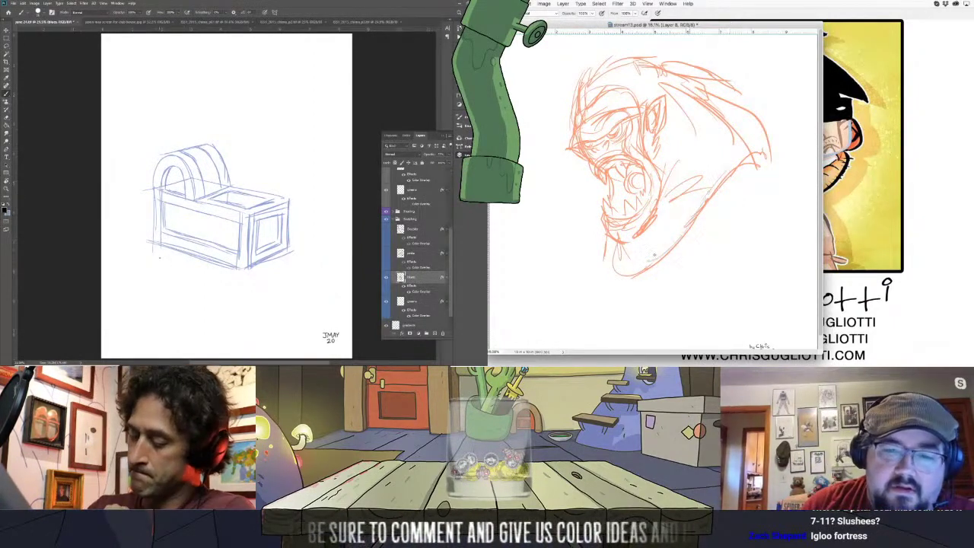
{"action": "mouse_move", "coordinate": [160, 262]}
{"action": "left_mouse_down"}
{"action": "mouse_move", "coordinate": [174, 267]}
{"action": "mouse_move", "coordinate": [161, 261]}
{"action": "mouse_move", "coordinate": [207, 247]}
{"action": "mouse_move", "coordinate": [195, 251]}
{"action": "left_mouse_up"}
- Scale the beast's head sketch down toward the upper part of its canvas
{"action": "left_click", "coordinate": [528, 3]}
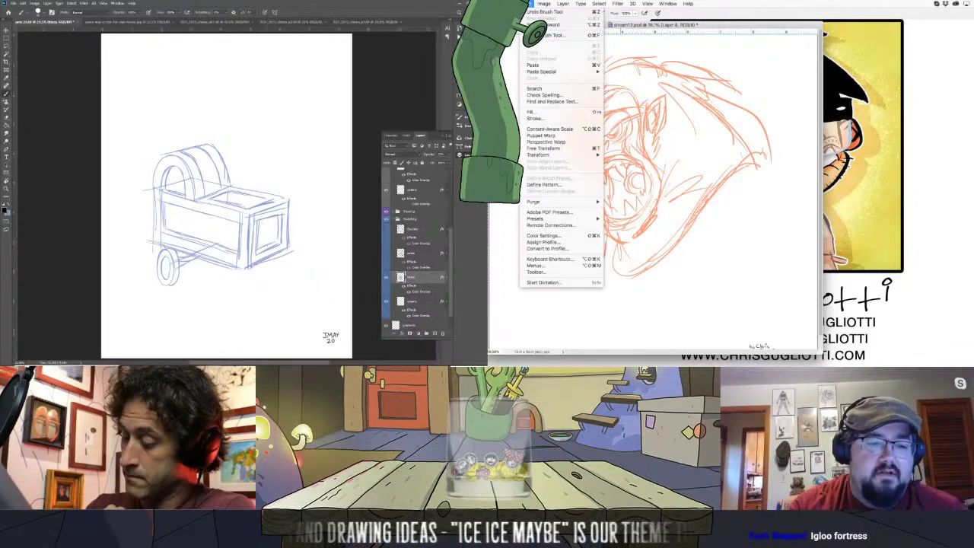
{"action": "mouse_move", "coordinate": [574, 156]}
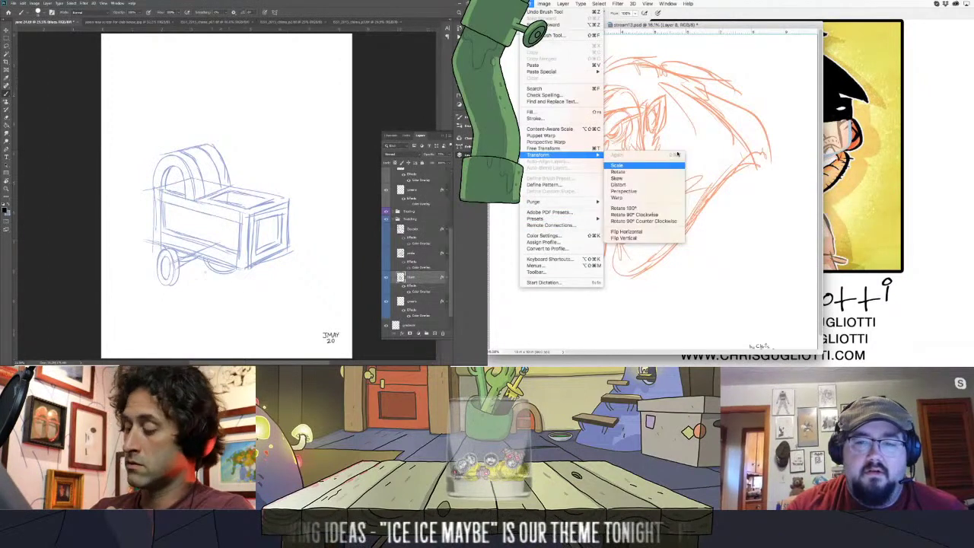
{"action": "left_click", "coordinate": [647, 165]}
{"action": "mouse_move", "coordinate": [767, 55]}
{"action": "left_mouse_down"}
{"action": "mouse_move", "coordinate": [700, 132]}
{"action": "mouse_move", "coordinate": [684, 102]}
{"action": "mouse_move", "coordinate": [692, 70]}
{"action": "left_mouse_up"}
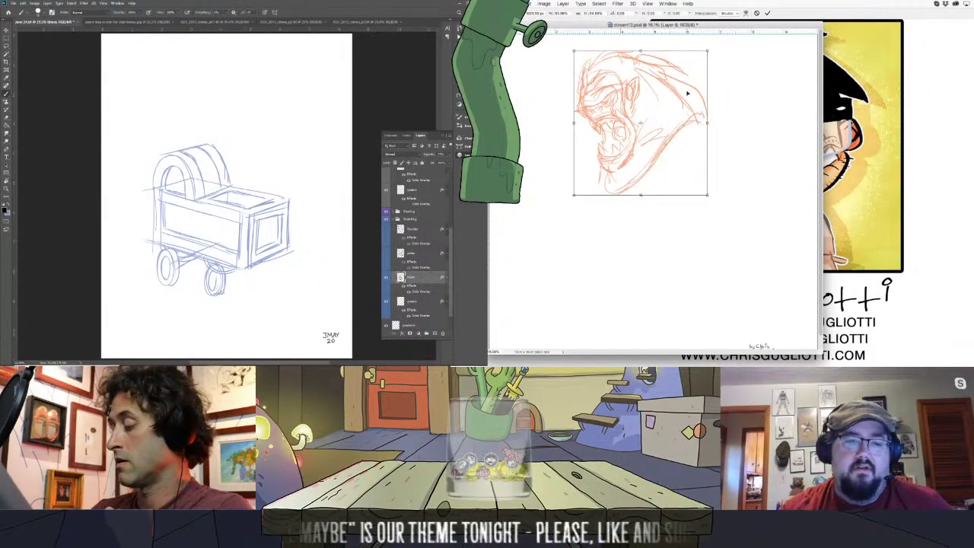
{"action": "key", "text": "Return"}
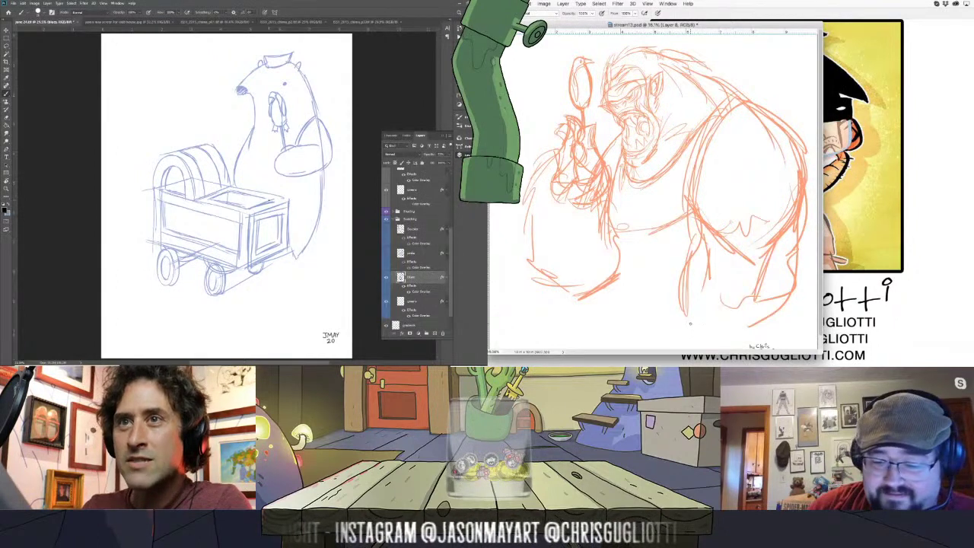
- Sketch the beast's lower body and thick legs below the big arm, with more of the canvas in view
{"action": "mouse_move", "coordinate": [670, 328]}
{"action": "left_mouse_down"}
{"action": "mouse_move", "coordinate": [749, 261]}
{"action": "mouse_move", "coordinate": [735, 266]}
{"action": "left_mouse_up"}
{"action": "left_click_drag", "start_coordinate": [779, 240], "coordinate": [754, 344]}
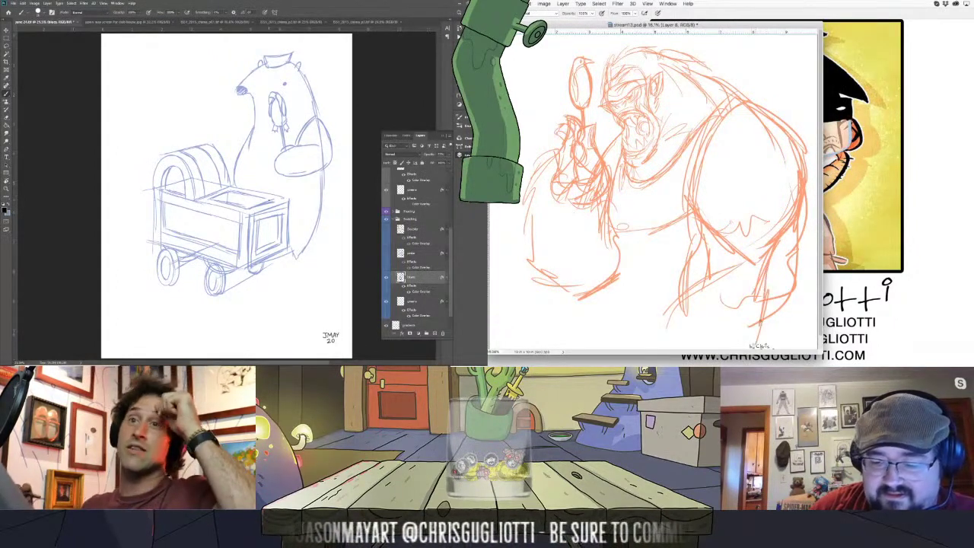
{"action": "left_click_drag", "start_coordinate": [790, 236], "coordinate": [763, 338]}
{"action": "mouse_move", "coordinate": [767, 273]}
{"action": "left_mouse_down"}
{"action": "mouse_move", "coordinate": [761, 292]}
{"action": "mouse_move", "coordinate": [703, 340]}
{"action": "left_mouse_up"}
{"action": "left_click_drag", "start_coordinate": [683, 289], "coordinate": [645, 346]}
{"action": "mouse_move", "coordinate": [696, 224]}
{"action": "left_mouse_down"}
{"action": "mouse_move", "coordinate": [637, 235]}
{"action": "mouse_move", "coordinate": [608, 196]}
{"action": "left_mouse_up"}
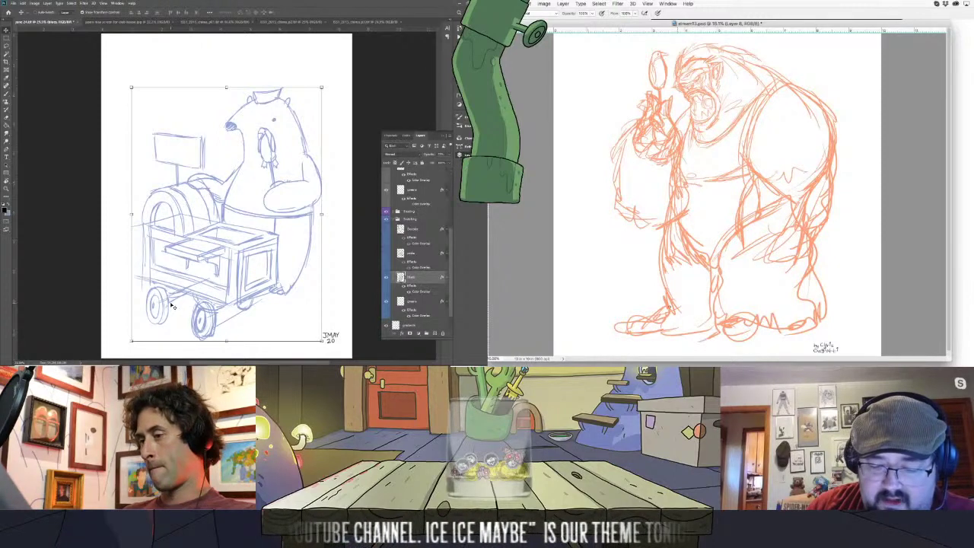
- Apply the transform of the bear-and-cart sketch and draw a large number 3 on the cart's sign
{"action": "key", "text": "Return"}
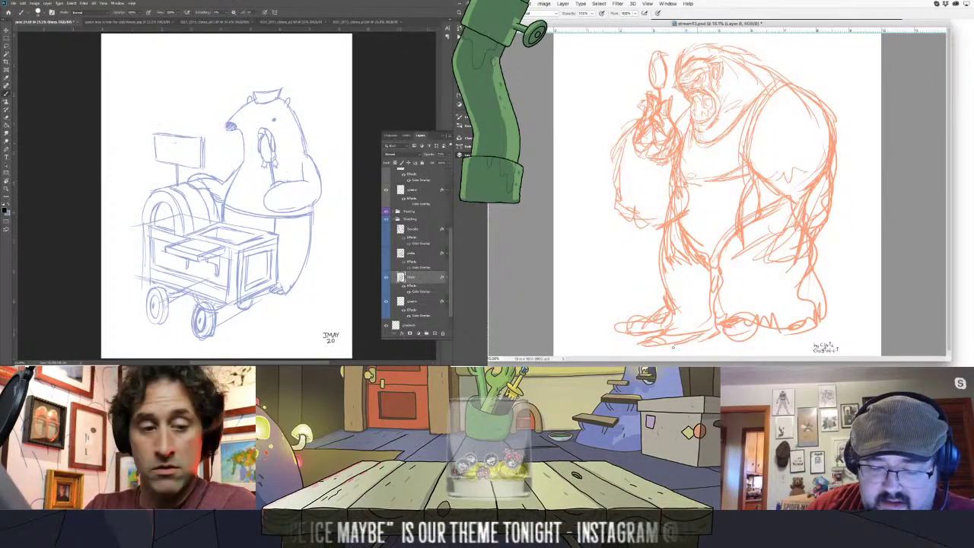
{"action": "key", "text": "z"}
{"action": "left_click", "coordinate": [173, 151]}
{"action": "key", "text": "b"}
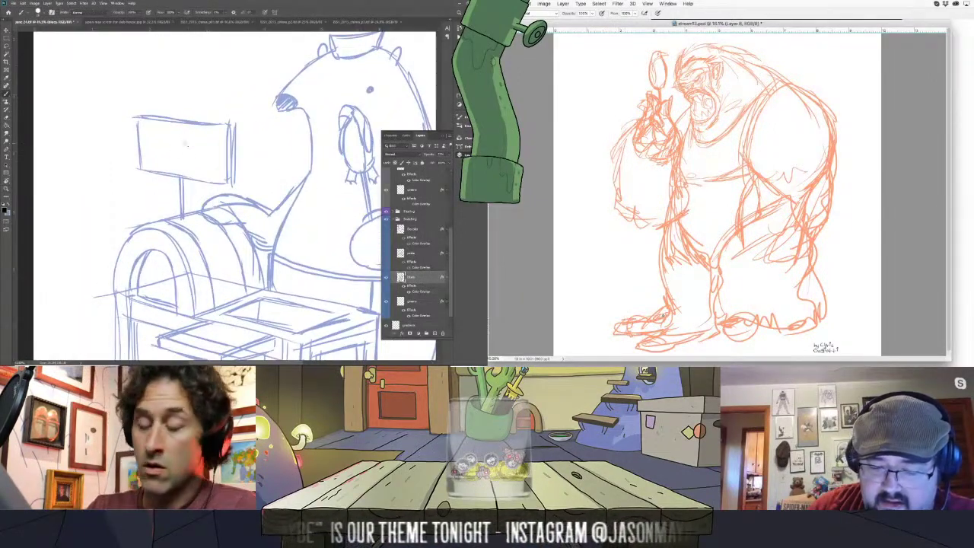
{"action": "mouse_move", "coordinate": [152, 128]}
{"action": "left_mouse_down"}
{"action": "mouse_move", "coordinate": [162, 140]}
{"action": "mouse_move", "coordinate": [152, 156]}
{"action": "mouse_move", "coordinate": [169, 143]}
{"action": "mouse_move", "coordinate": [160, 137]}
{"action": "left_mouse_up"}
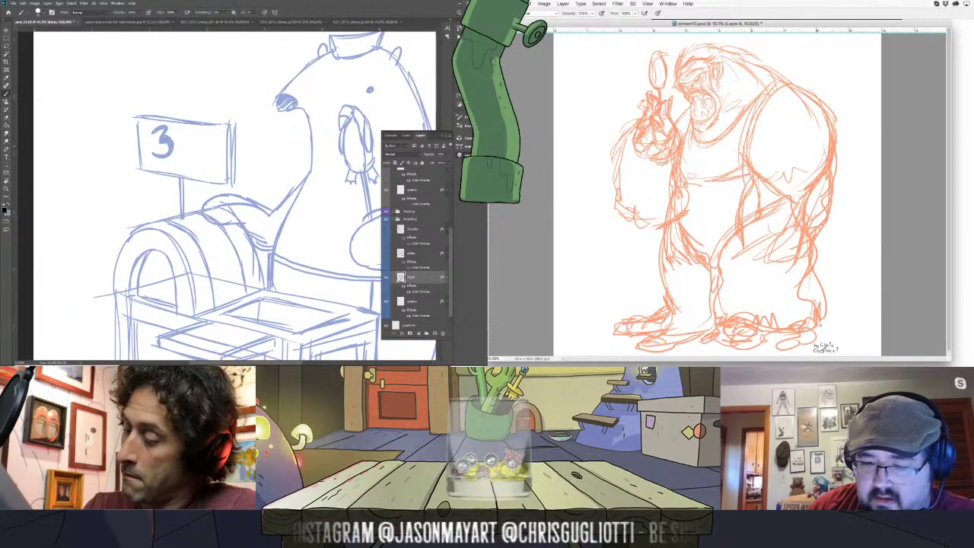
- Select the number 3 with the Lasso and adjust its placement on the sign with a transform
{"action": "key", "text": "l"}
{"action": "mouse_move", "coordinate": [157, 124]}
{"action": "left_mouse_down"}
{"action": "mouse_move", "coordinate": [172, 167]}
{"action": "mouse_move", "coordinate": [159, 123]}
{"action": "left_mouse_up"}
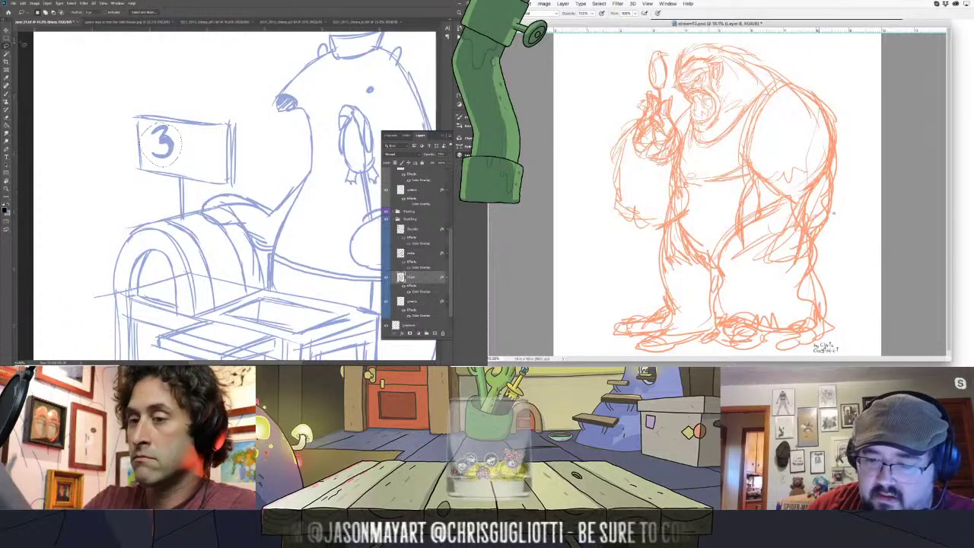
{"action": "key", "text": "v"}
{"action": "left_click_drag", "start_coordinate": [183, 169], "coordinate": [175, 157]}
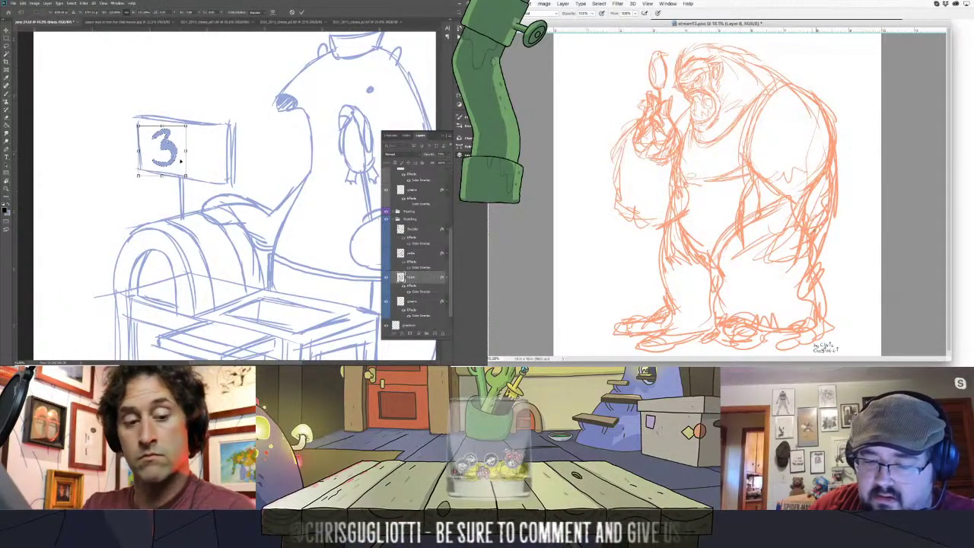
{"action": "key", "text": "Return"}
{"action": "key", "text": "ctrl+d"}
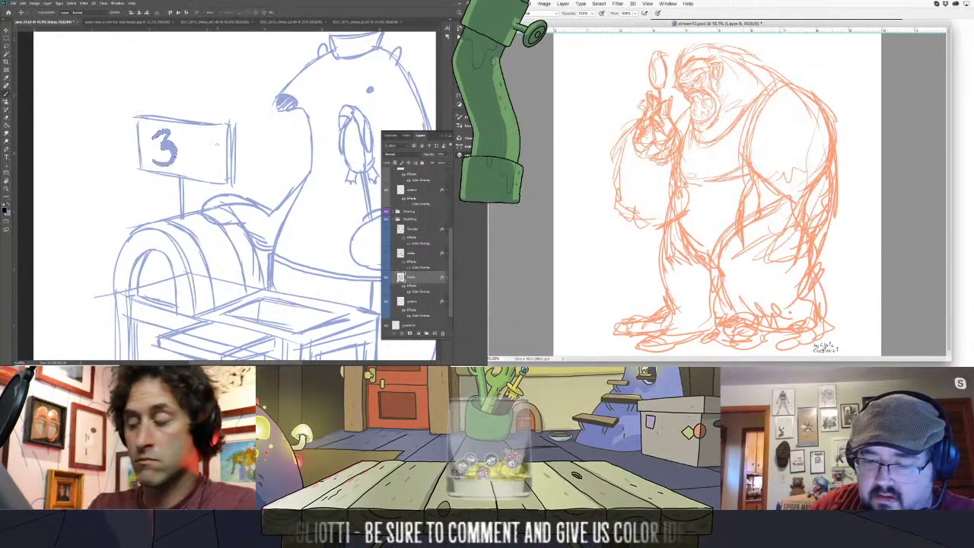
- Draw a small fish beside the 3 on the cart's sign
{"action": "key", "text": "b"}
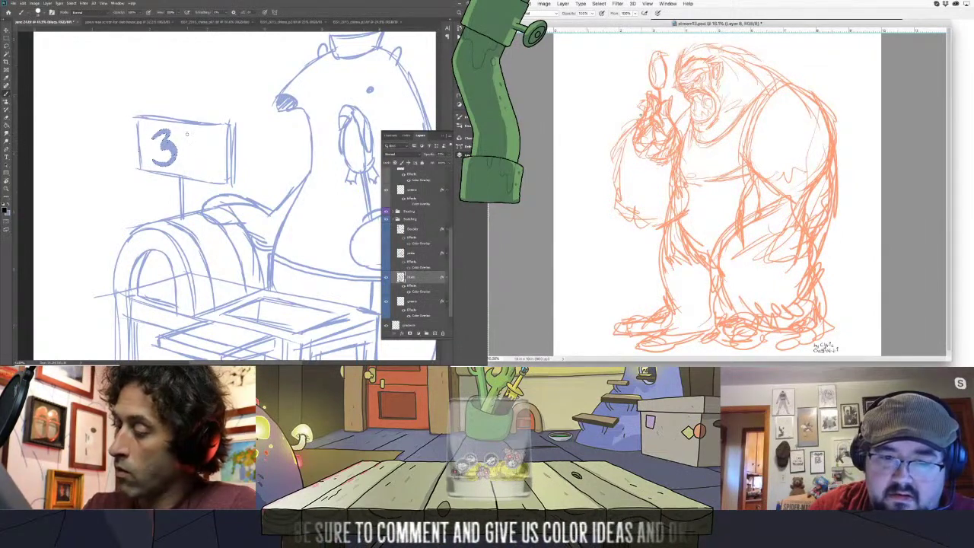
{"action": "left_click_drag", "start_coordinate": [184, 132], "coordinate": [185, 139]}
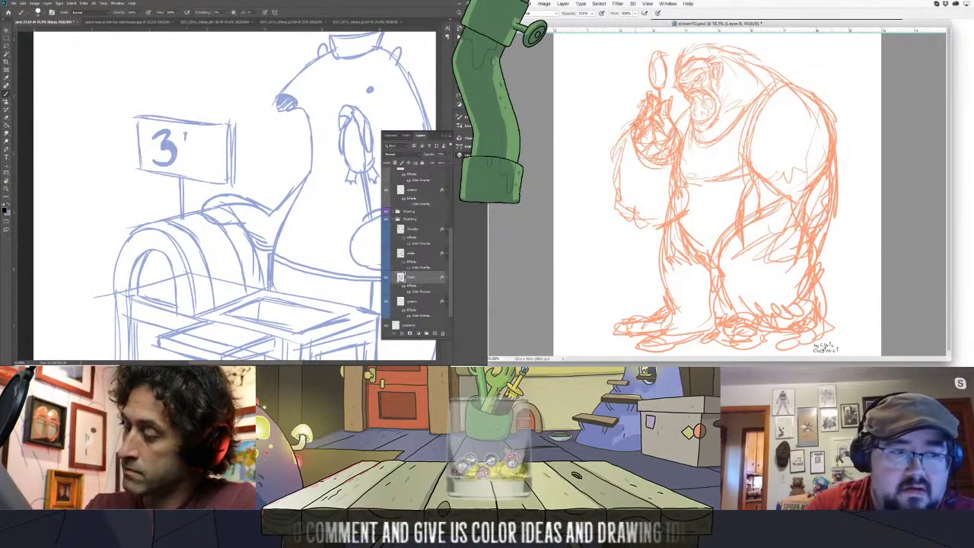
{"action": "key", "text": "l"}
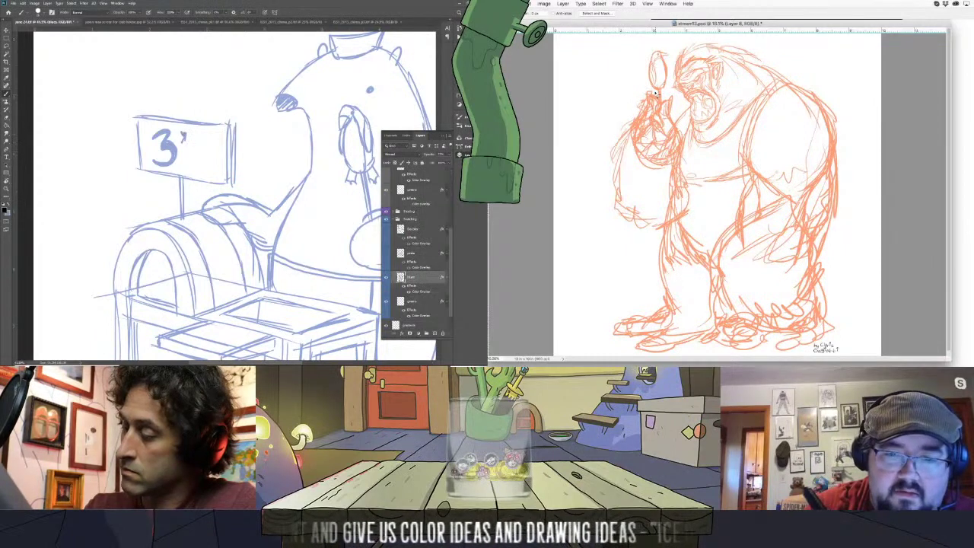
{"action": "left_click_drag", "start_coordinate": [639, 49], "coordinate": [670, 52]}
{"action": "left_click_drag", "start_coordinate": [182, 137], "coordinate": [188, 136]}
- Select the beast's raised arm with the Lasso and scale it up slightly
{"action": "mouse_move", "coordinate": [672, 54]}
{"action": "left_mouse_down"}
{"action": "mouse_move", "coordinate": [684, 141]}
{"action": "mouse_move", "coordinate": [657, 240]}
{"action": "mouse_move", "coordinate": [644, 46]}
{"action": "left_mouse_up"}
{"action": "left_click", "coordinate": [532, 4]}
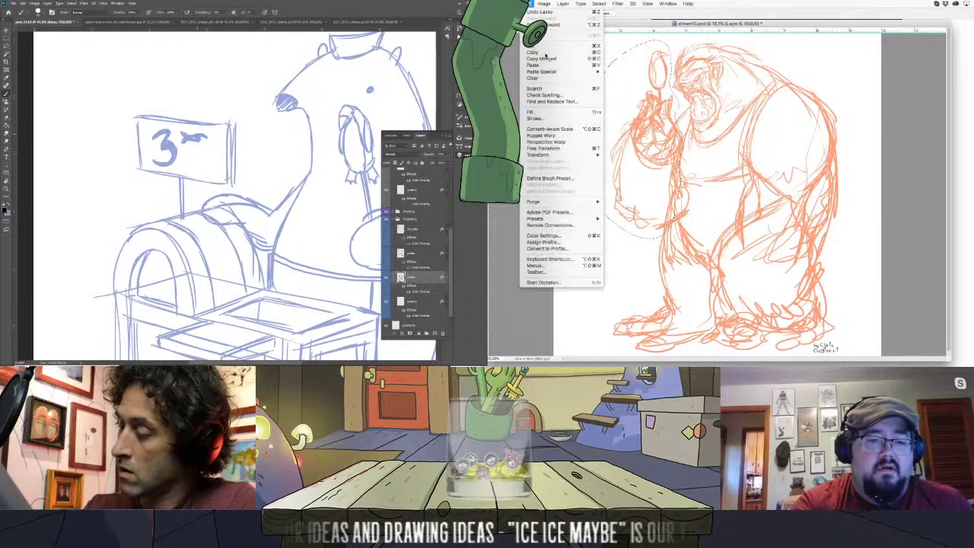
{"action": "mouse_move", "coordinate": [594, 154]}
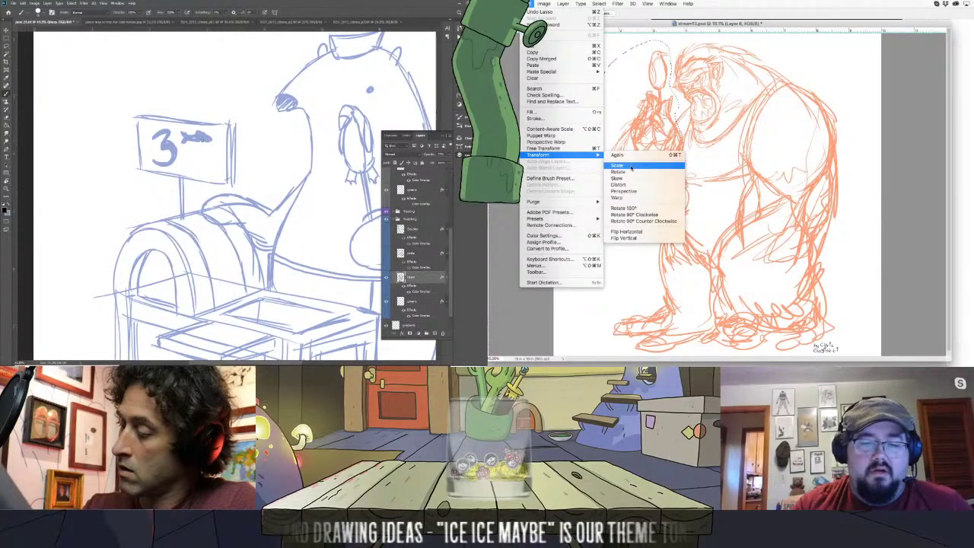
{"action": "left_click", "coordinate": [631, 168]}
{"action": "left_click_drag", "start_coordinate": [583, 240], "coordinate": [568, 263]}
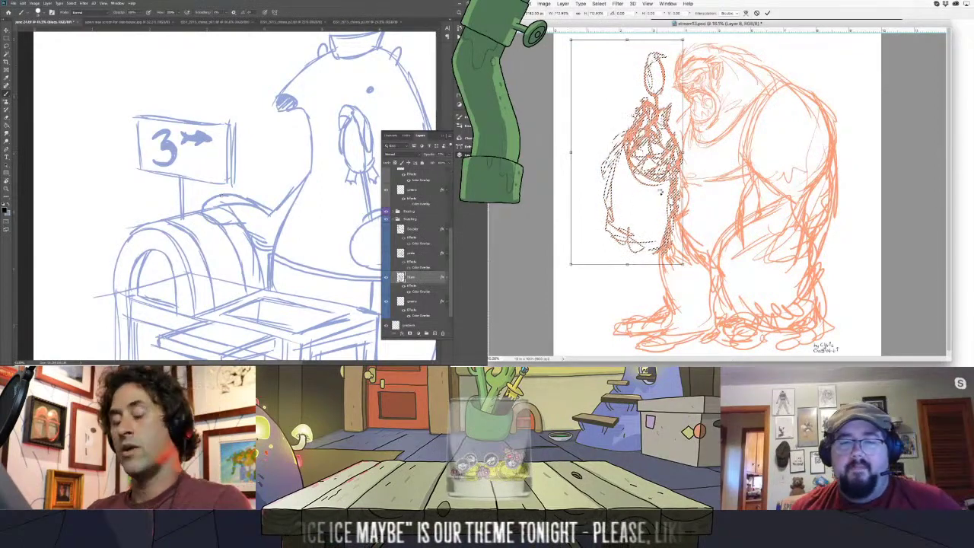
{"action": "key", "text": "Return"}
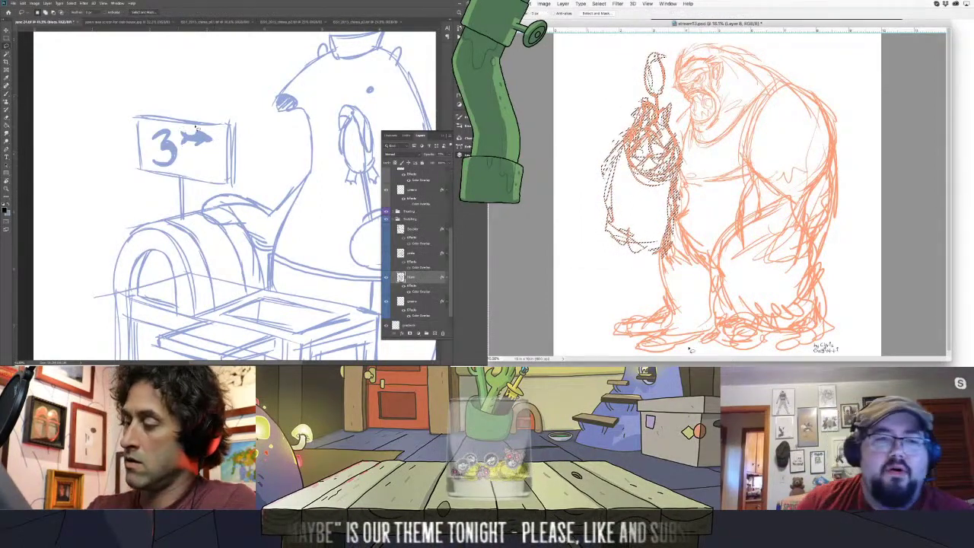
- Deselect the beast's arm and duplicate the sign's fish downward to form a column of three
{"action": "left_click", "coordinate": [632, 4]}
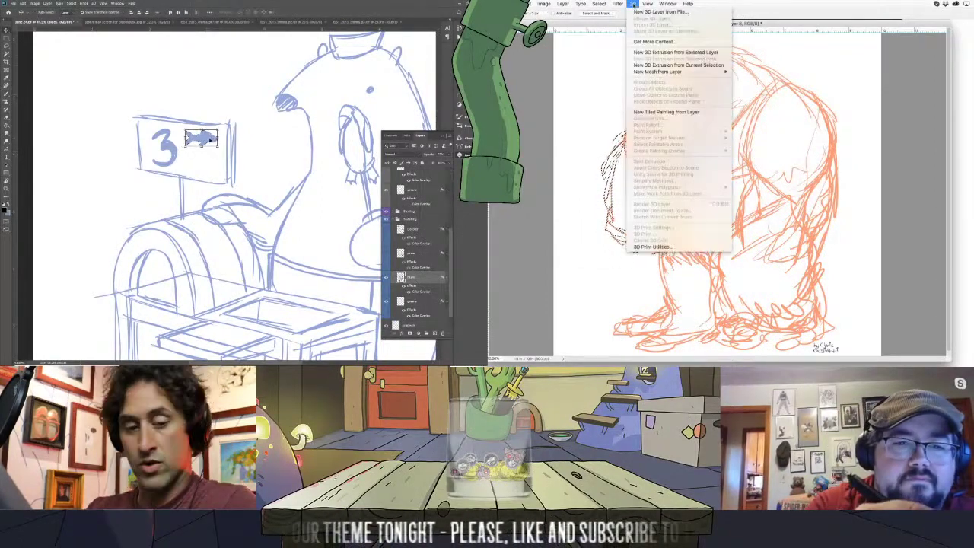
{"action": "mouse_move", "coordinate": [599, 4]}
{"action": "left_click_drag", "start_coordinate": [211, 140], "coordinate": [209, 183]}
{"action": "left_click", "coordinate": [601, 19]}
{"action": "key", "text": "b"}
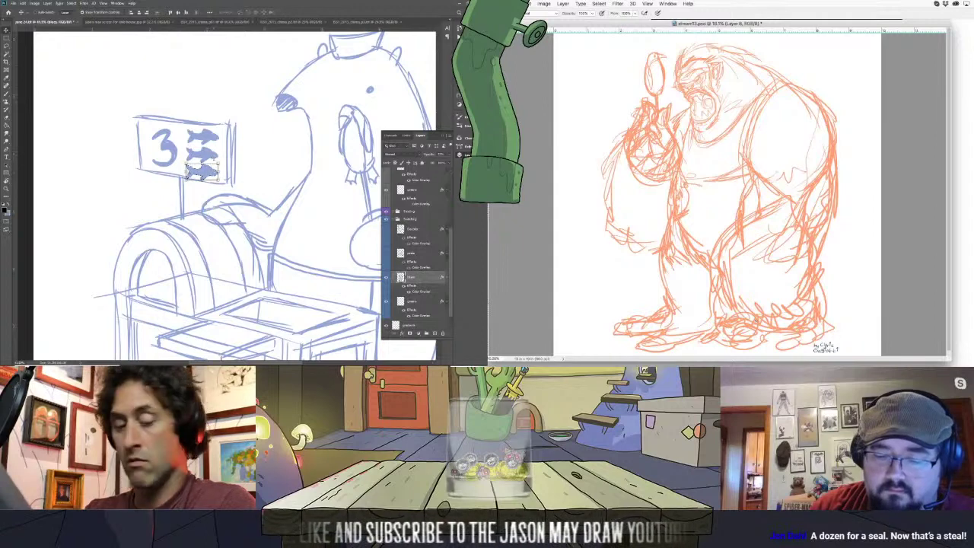
{"action": "key", "text": "ctrl+d"}
- Select the column of three fish with the Lasso and skew it to follow the sign's slant
{"action": "key", "text": "l"}
{"action": "mouse_move", "coordinate": [194, 126]}
{"action": "left_mouse_down"}
{"action": "mouse_move", "coordinate": [184, 177]}
{"action": "mouse_move", "coordinate": [196, 181]}
{"action": "mouse_move", "coordinate": [218, 181]}
{"action": "mouse_move", "coordinate": [223, 127]}
{"action": "left_mouse_up"}
{"action": "left_click", "coordinate": [6, 30]}
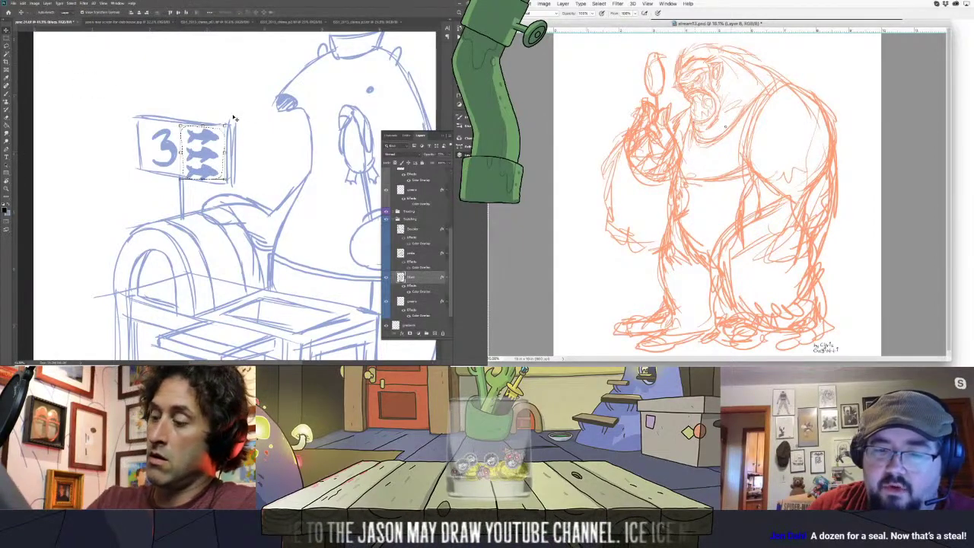
{"action": "left_click", "coordinate": [23, 3]}
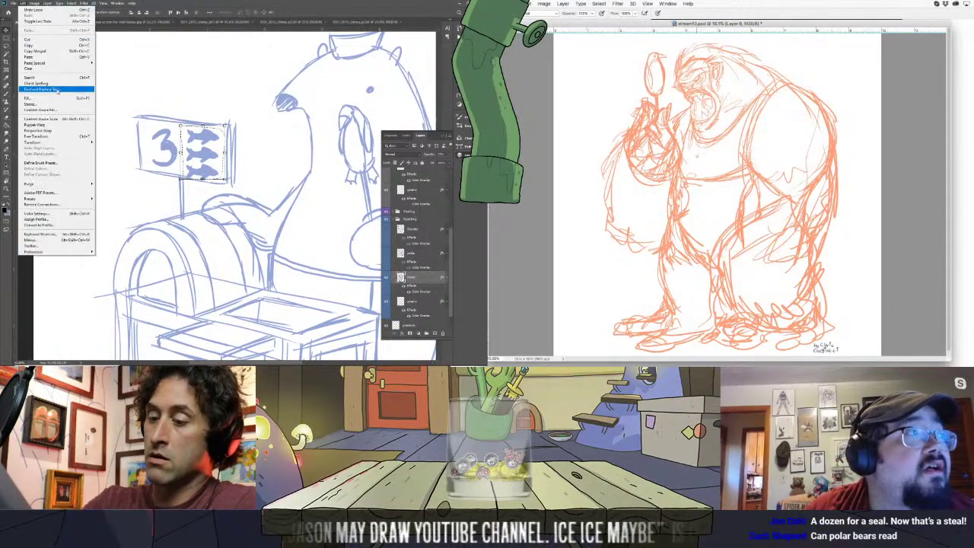
{"action": "mouse_move", "coordinate": [76, 142]}
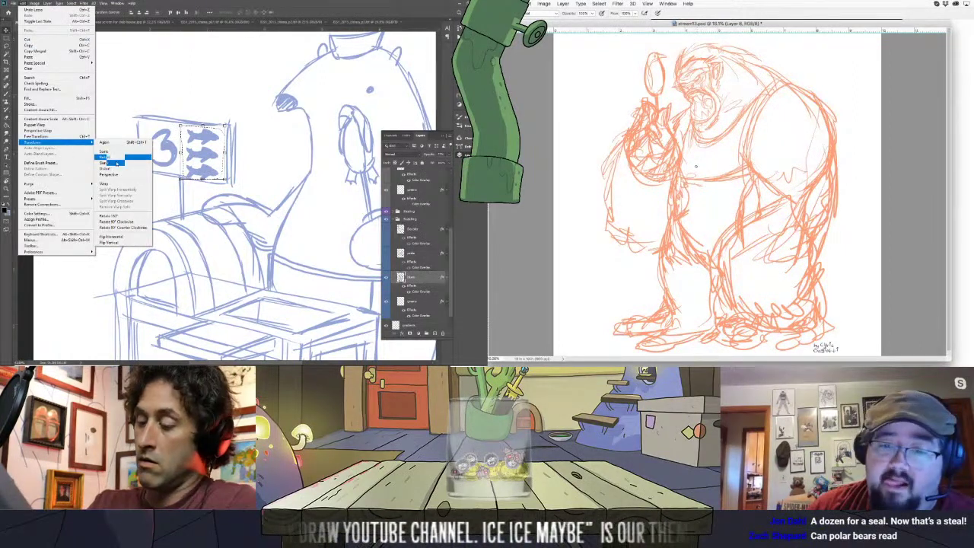
{"action": "left_click", "coordinate": [114, 157]}
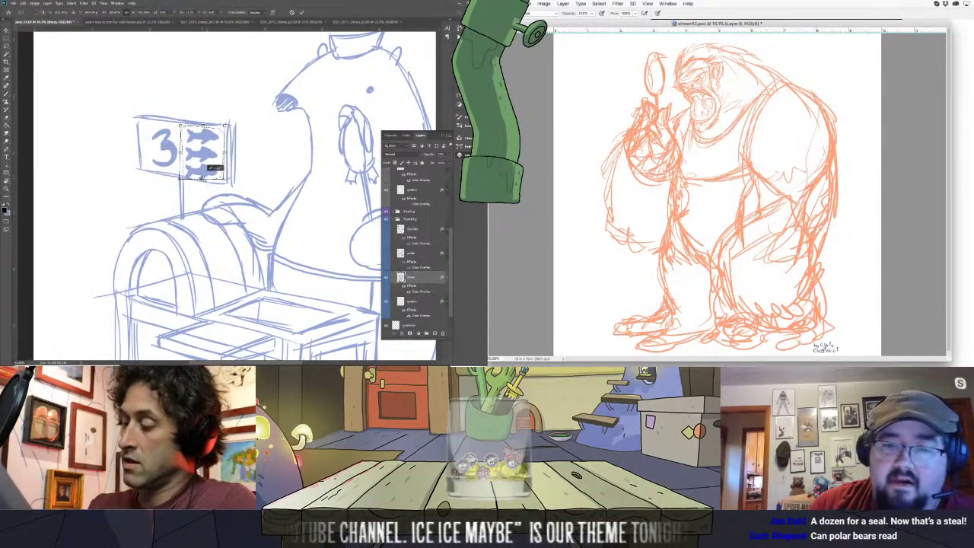
{"action": "key", "text": "z"}
{"action": "left_click_drag", "start_coordinate": [202, 179], "coordinate": [198, 179]}
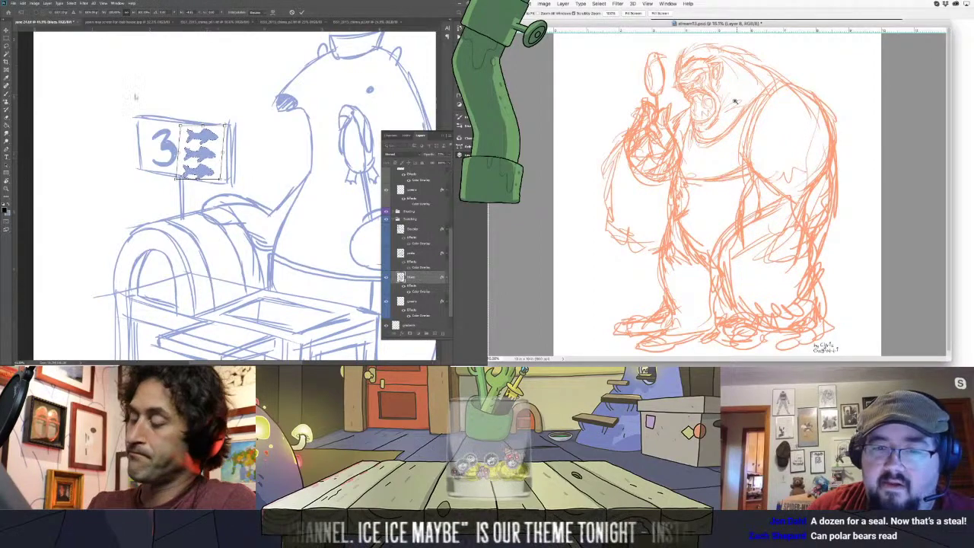
- Scale the fish column down slightly, position it within the sign beside the 3 and apply the transform
{"action": "left_click", "coordinate": [22, 4]}
{"action": "mouse_move", "coordinate": [53, 142]}
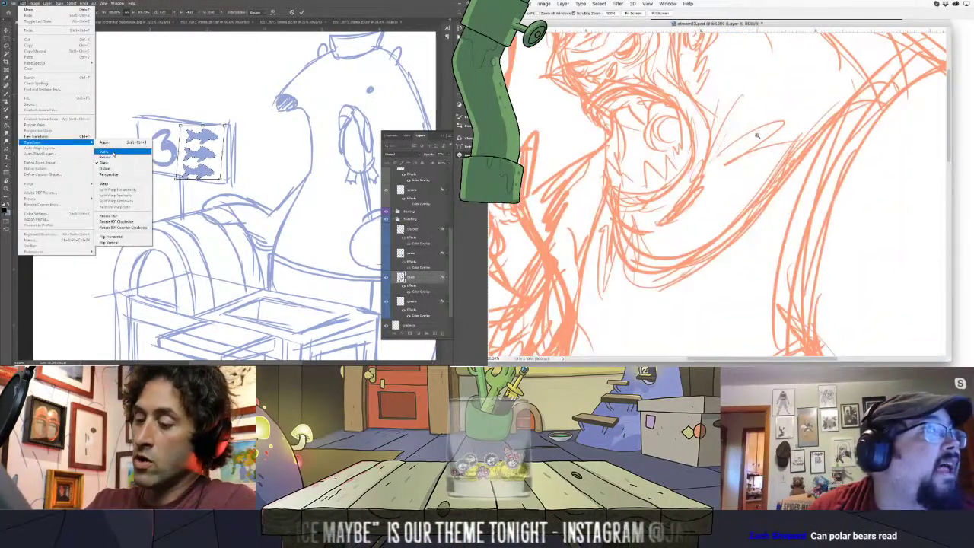
{"action": "left_click", "coordinate": [113, 153]}
{"action": "left_click_drag", "start_coordinate": [233, 163], "coordinate": [210, 155]}
{"action": "left_click_drag", "start_coordinate": [950, 130], "coordinate": [949, 120]}
{"action": "left_click_drag", "start_coordinate": [210, 154], "coordinate": [210, 155]}
{"action": "left_click_drag", "start_coordinate": [949, 120], "coordinate": [950, 96]}
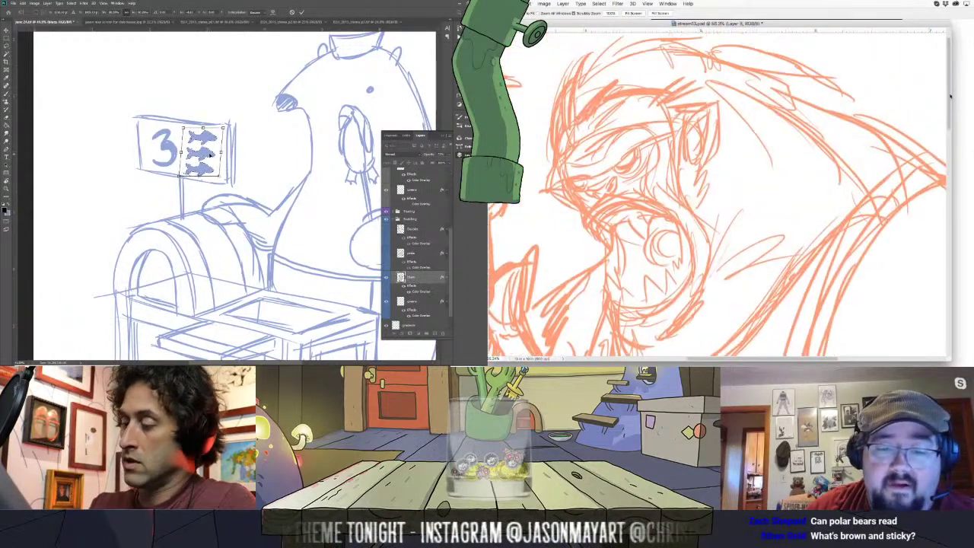
{"action": "key", "text": "Return"}
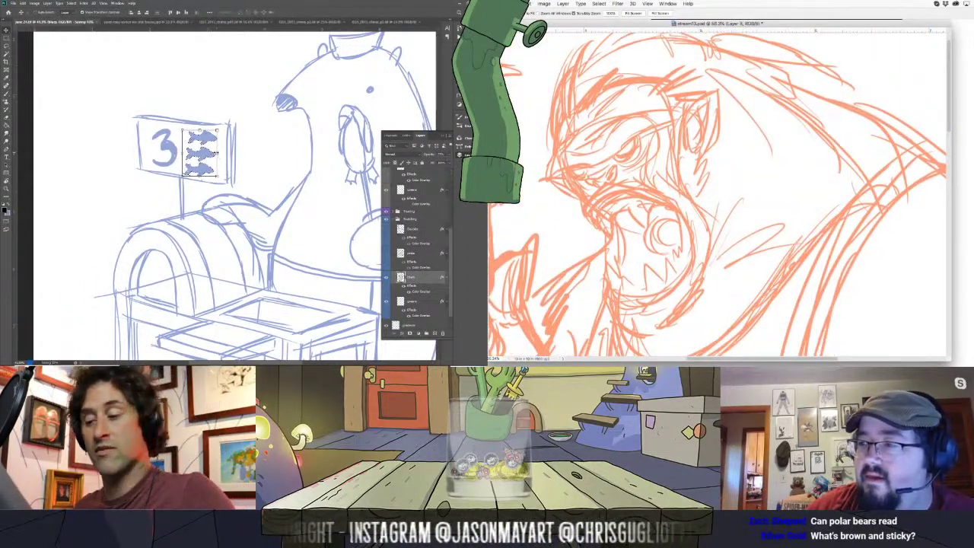
- Collapse the Sketching layer group, fade it to a faint guide by lowering its opacity, and lock it
{"action": "key", "text": "ctrl+0"}
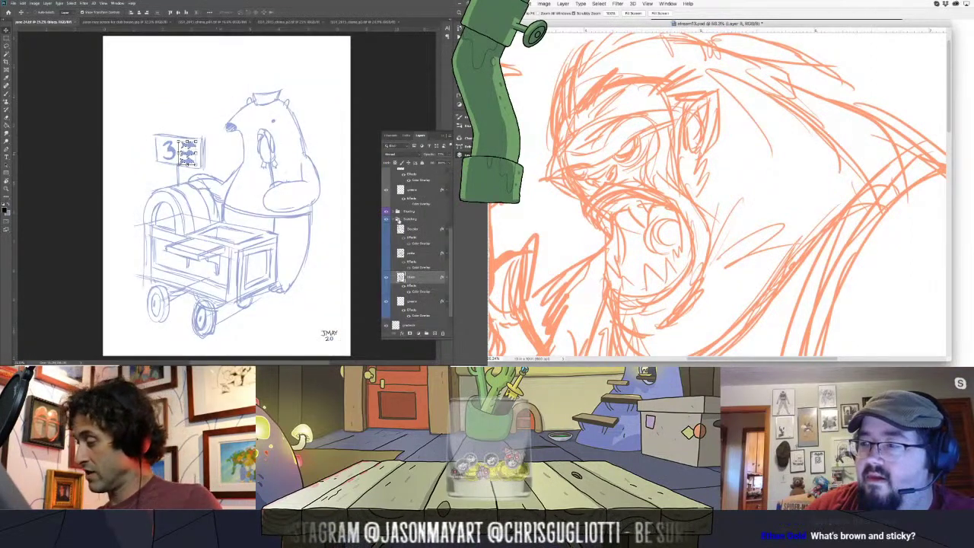
{"action": "left_click", "coordinate": [393, 220]}
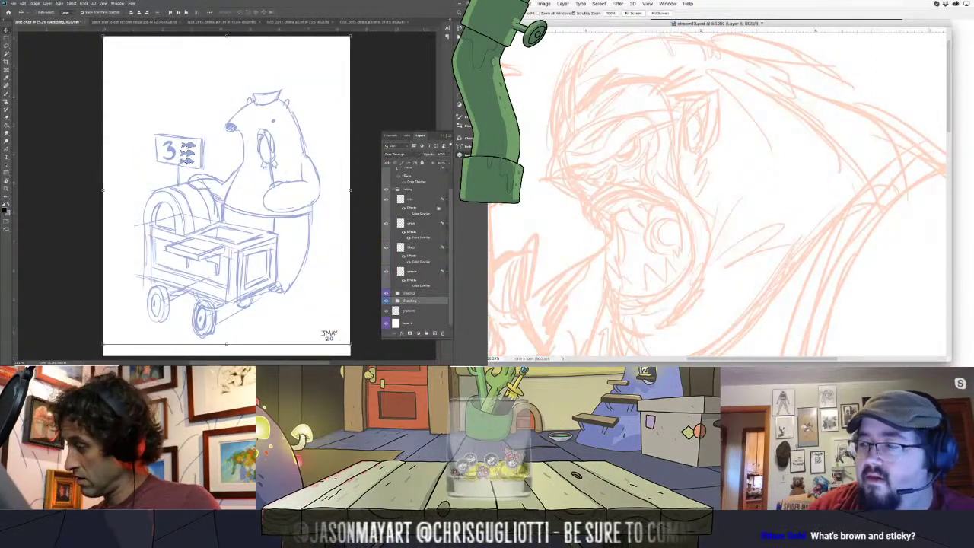
{"action": "left_click_drag", "start_coordinate": [433, 163], "coordinate": [434, 162]}
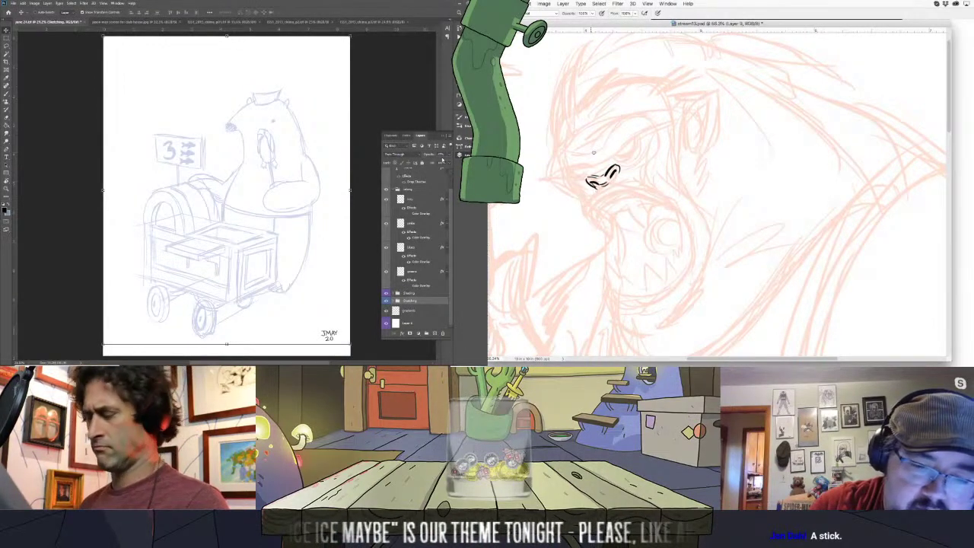
{"action": "left_click", "coordinate": [422, 163]}
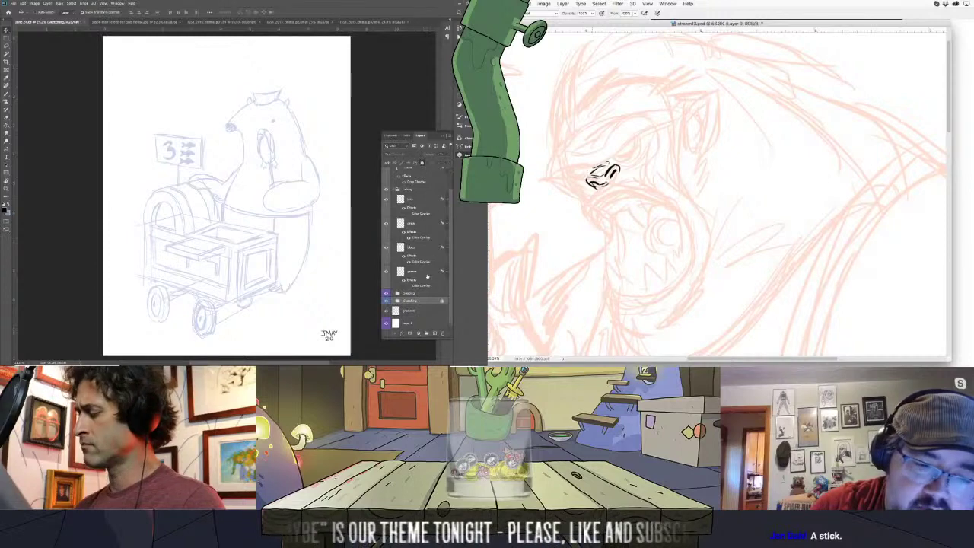
- Ink the cart's two near wheels with hubs and rims on the top layer of the inking group
{"action": "left_click", "coordinate": [403, 201]}
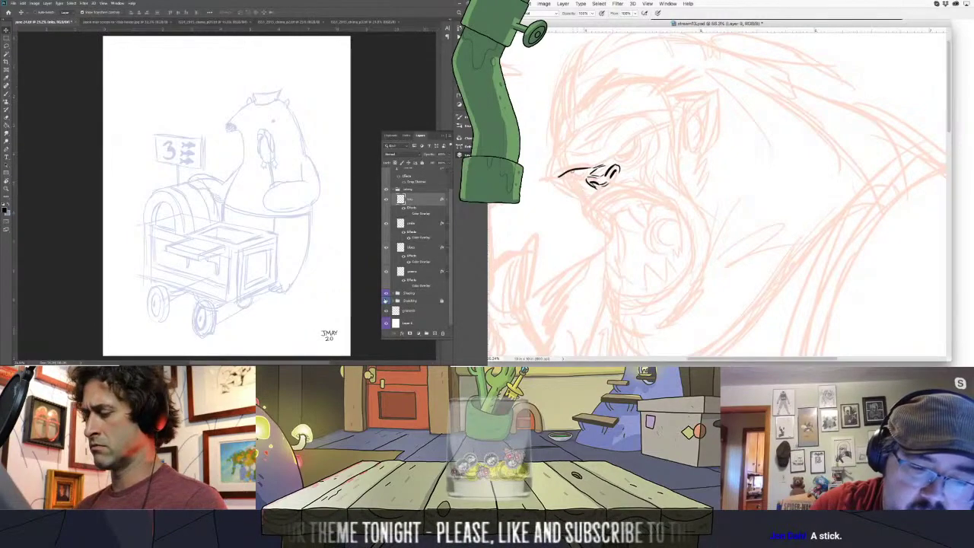
{"action": "key", "text": "z"}
{"action": "left_click_drag", "start_coordinate": [215, 228], "coordinate": [229, 221]}
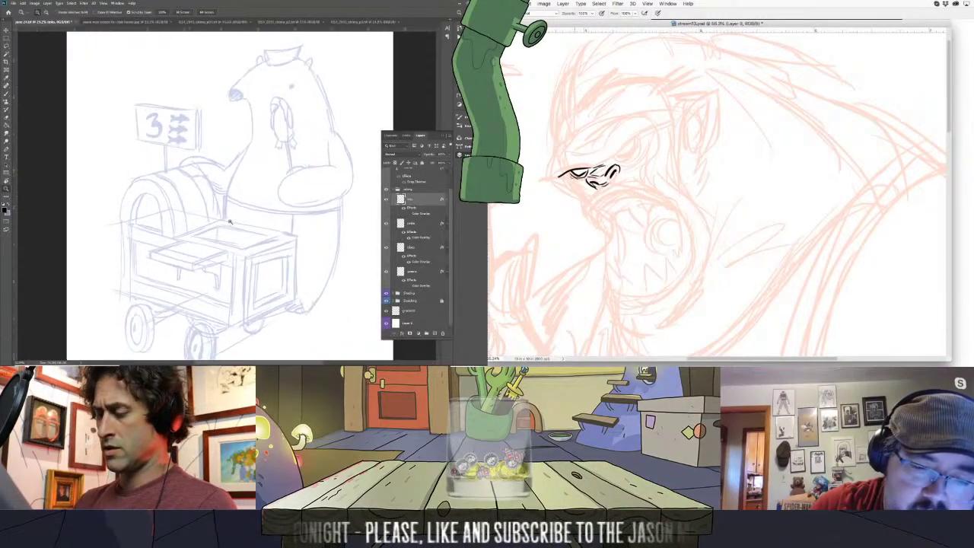
{"action": "left_click", "coordinate": [229, 221]}
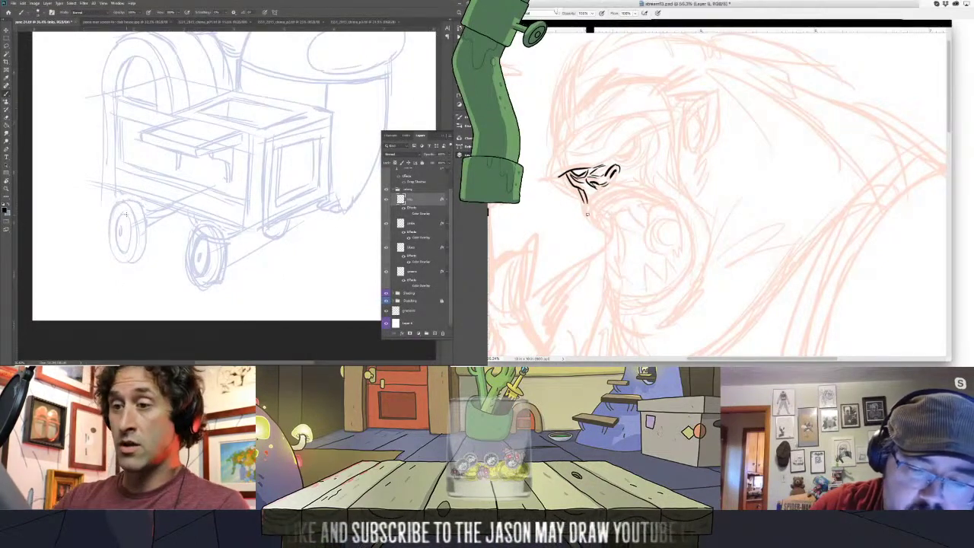
{"action": "mouse_move", "coordinate": [120, 214]}
{"action": "left_mouse_down"}
{"action": "mouse_move", "coordinate": [116, 230]}
{"action": "mouse_move", "coordinate": [130, 231]}
{"action": "mouse_move", "coordinate": [126, 214]}
{"action": "mouse_move", "coordinate": [121, 238]}
{"action": "left_mouse_up"}
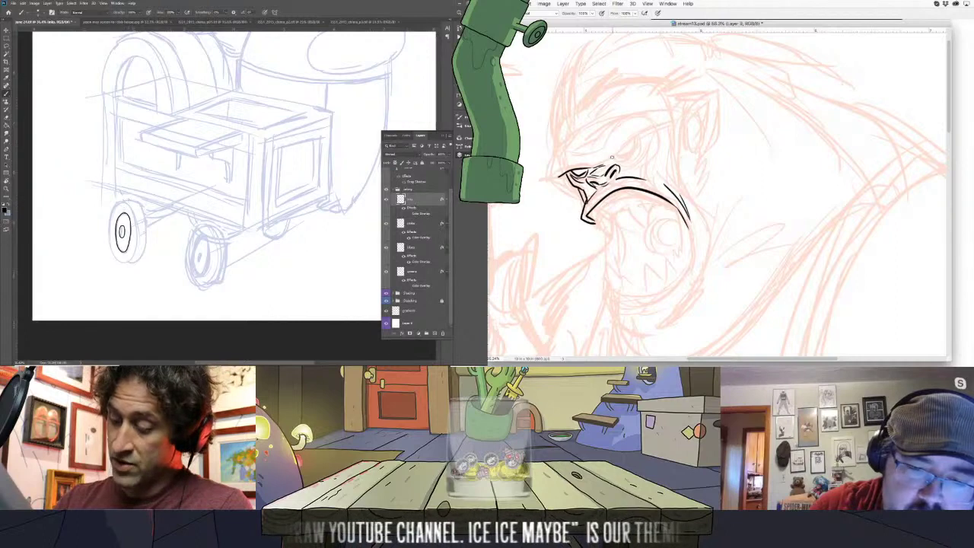
{"action": "mouse_move", "coordinate": [115, 206]}
{"action": "left_mouse_down"}
{"action": "mouse_move", "coordinate": [119, 260]}
{"action": "mouse_move", "coordinate": [138, 256]}
{"action": "mouse_move", "coordinate": [142, 212]}
{"action": "left_mouse_up"}
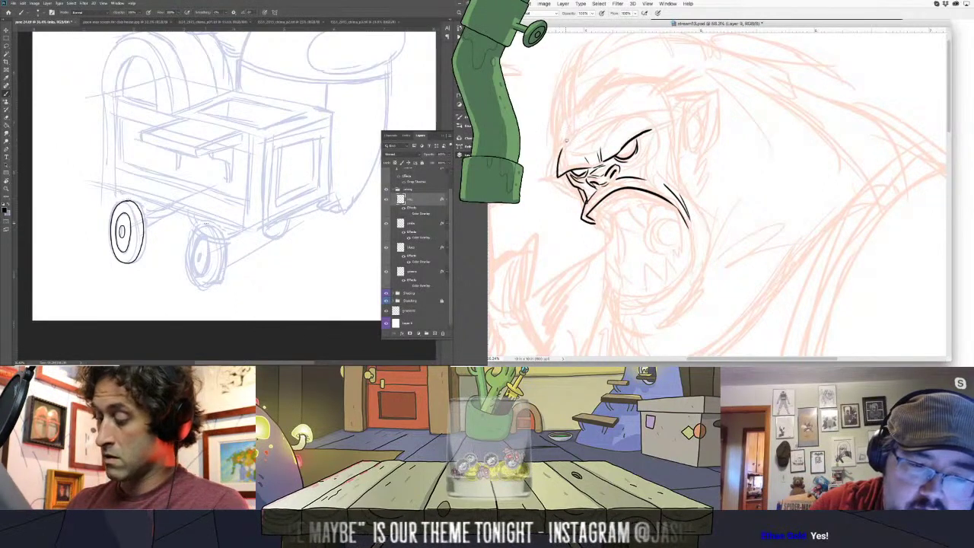
{"action": "mouse_move", "coordinate": [196, 225]}
{"action": "left_mouse_down"}
{"action": "mouse_move", "coordinate": [188, 248]}
{"action": "mouse_move", "coordinate": [195, 285]}
{"action": "mouse_move", "coordinate": [218, 280]}
{"action": "mouse_move", "coordinate": [215, 225]}
{"action": "left_mouse_up"}
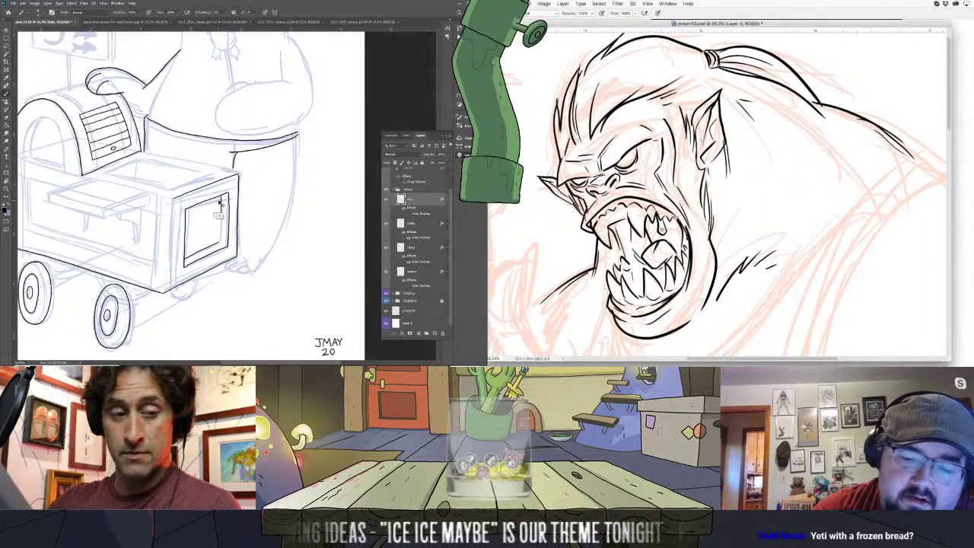
- Fill the back of the beast's open mouth with black and rotate the cart canvas back to nearly upright
{"action": "left_click_drag", "start_coordinate": [655, 219], "coordinate": [647, 241]}
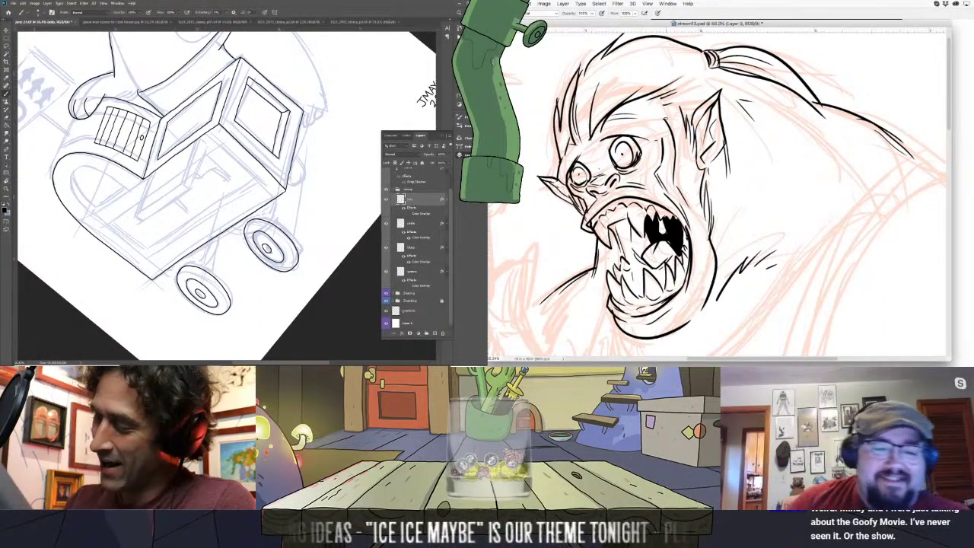
{"action": "key", "text": "r"}
{"action": "mouse_move", "coordinate": [226, 280]}
{"action": "left_mouse_down"}
{"action": "mouse_move", "coordinate": [165, 254]}
{"action": "mouse_move", "coordinate": [158, 263]}
{"action": "left_mouse_up"}
{"action": "key", "text": "b"}
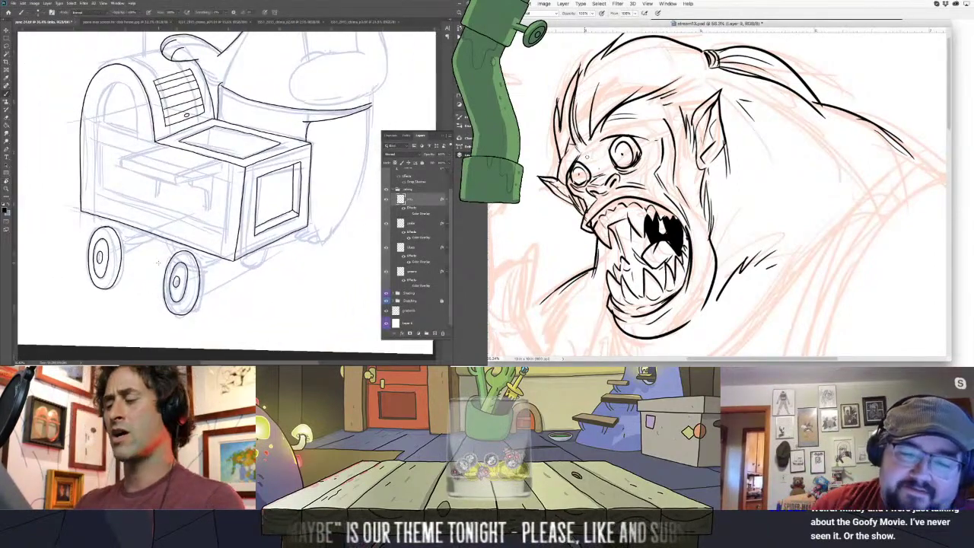
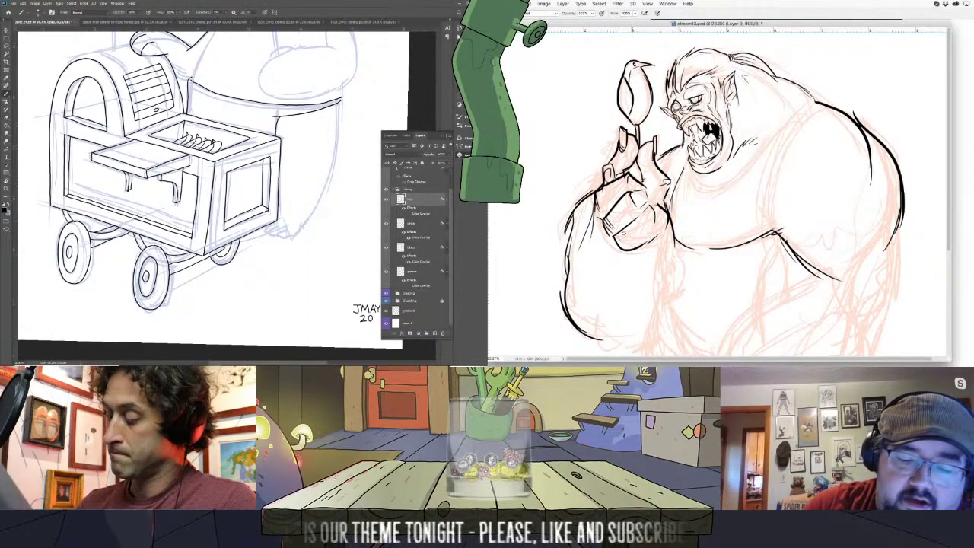
- Ink the top edge of the cart's arched roof and fill the penguin's back and head with black
{"action": "left_click_drag", "start_coordinate": [273, 178], "coordinate": [302, 264]}
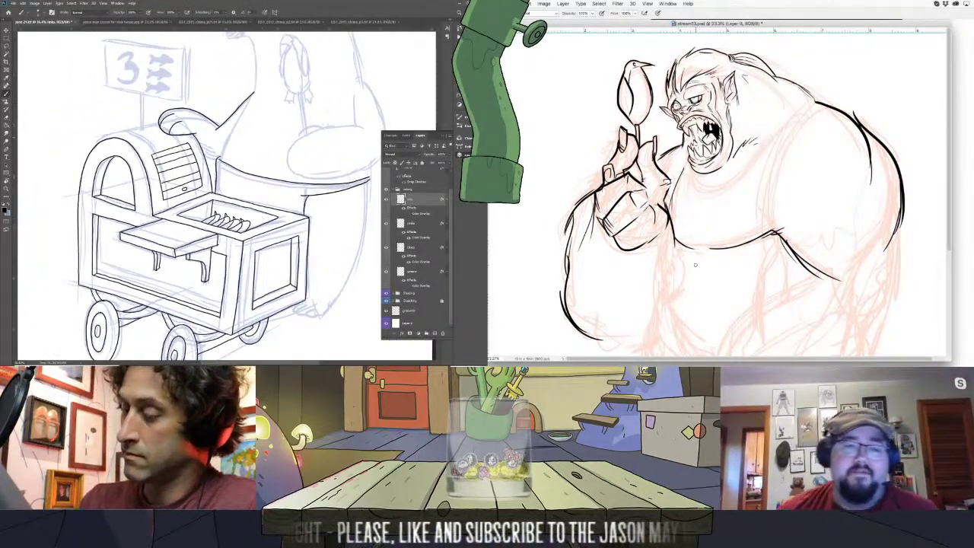
{"action": "left_click_drag", "start_coordinate": [104, 140], "coordinate": [146, 127]}
{"action": "left_click_drag", "start_coordinate": [625, 96], "coordinate": [629, 112]}
{"action": "key", "text": "ctrl+z"}
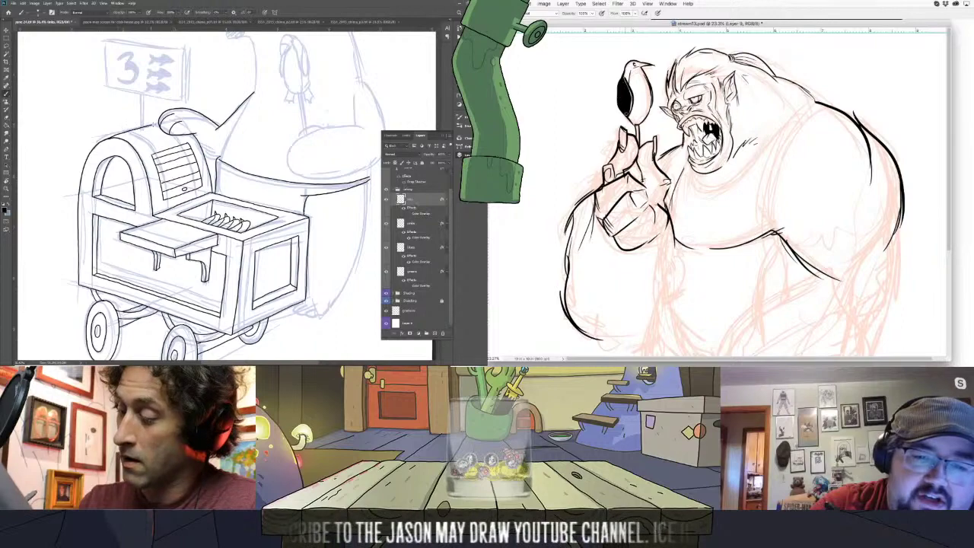
{"action": "left_click_drag", "start_coordinate": [630, 66], "coordinate": [624, 82]}
- Ink the sign's pole and its small round base on top of the cart
{"action": "key", "text": "z"}
{"action": "mouse_move", "coordinate": [150, 134]}
{"action": "left_mouse_down"}
{"action": "mouse_move", "coordinate": [210, 174]}
{"action": "mouse_move", "coordinate": [231, 236]}
{"action": "left_mouse_up"}
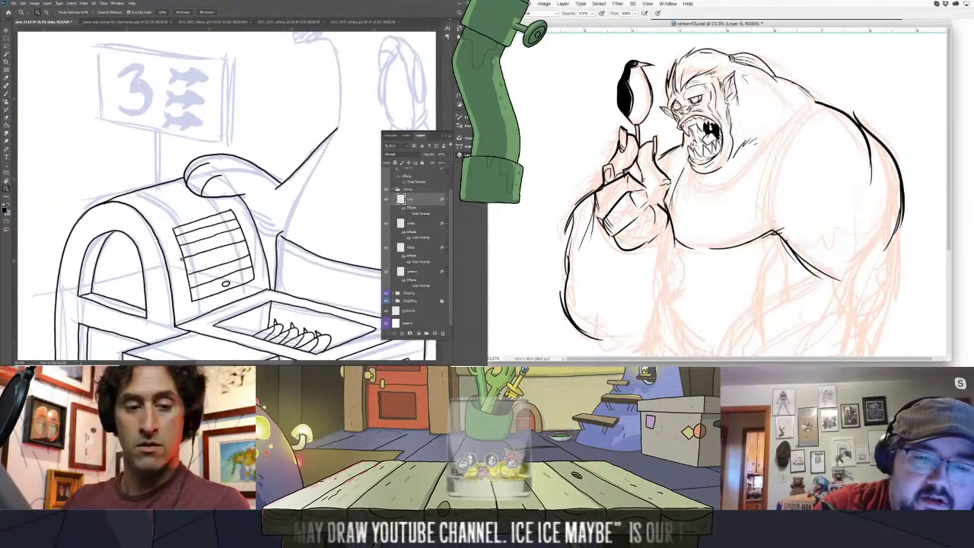
{"action": "key", "text": "b"}
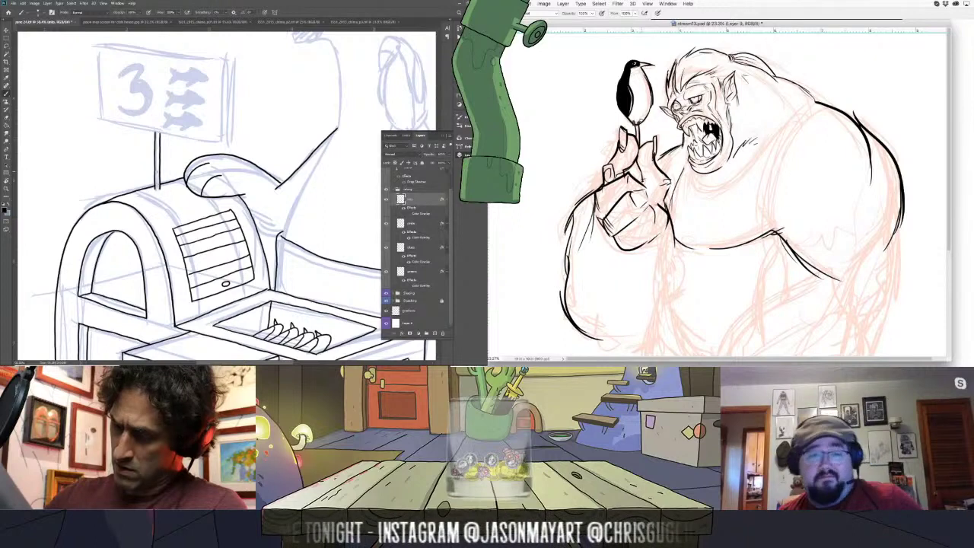
{"action": "left_click_drag", "start_coordinate": [152, 187], "coordinate": [163, 188]}
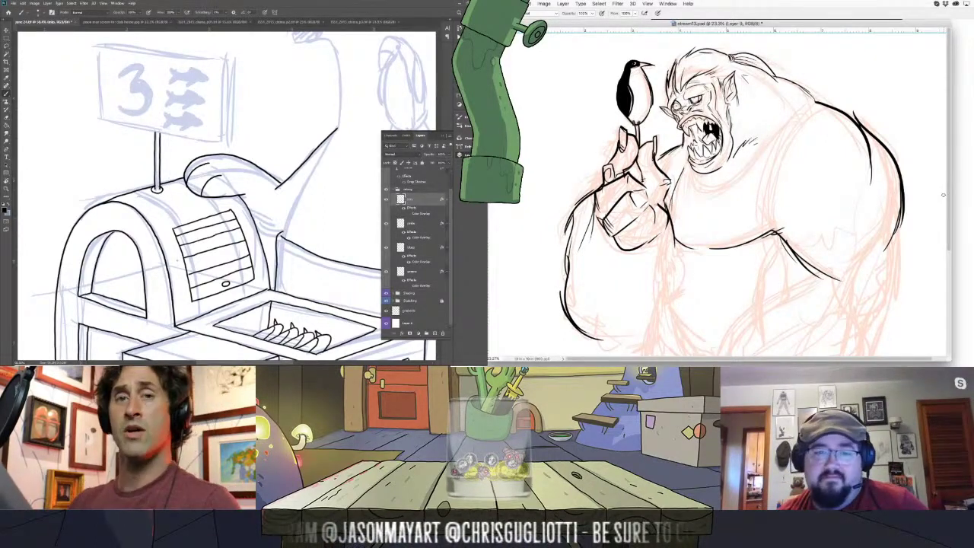
- Ink the beast's belly contour and groin lines, and the two side edges of the cart's sign
{"action": "scroll", "coordinate": [945, 226], "scroll_direction": "down", "scroll_amount": 3}
{"action": "scroll", "coordinate": [943, 232], "scroll_direction": "down", "scroll_amount": 1}
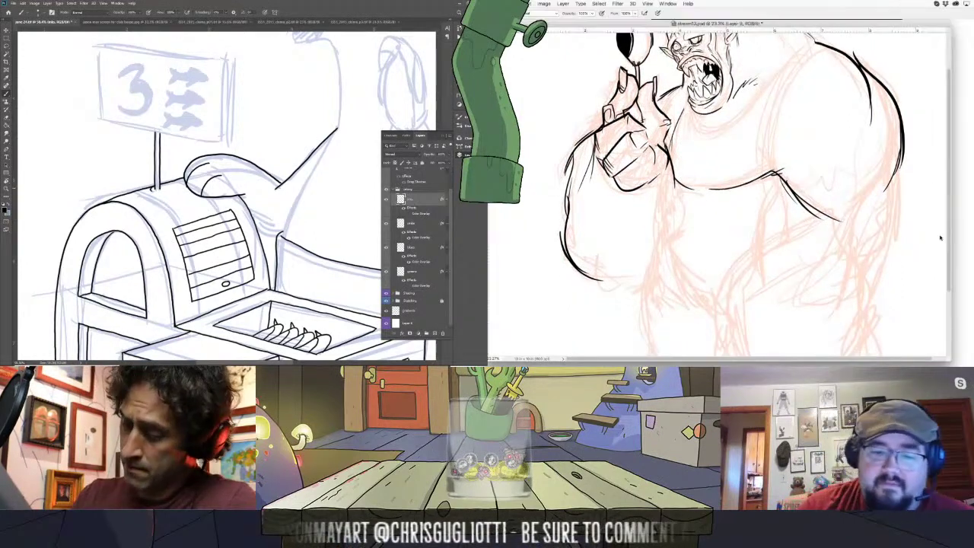
{"action": "left_click_drag", "start_coordinate": [669, 158], "coordinate": [646, 244]}
{"action": "scroll", "coordinate": [227, 196], "scroll_direction": "up", "scroll_amount": 3}
{"action": "left_click_drag", "start_coordinate": [100, 97], "coordinate": [101, 128]}
{"action": "left_click_drag", "start_coordinate": [647, 243], "coordinate": [701, 309]}
{"action": "left_click_drag", "start_coordinate": [100, 127], "coordinate": [102, 166]}
{"action": "mouse_move", "coordinate": [689, 295]}
{"action": "left_mouse_down"}
{"action": "mouse_move", "coordinate": [721, 336]}
{"action": "mouse_move", "coordinate": [760, 290]}
{"action": "left_mouse_up"}
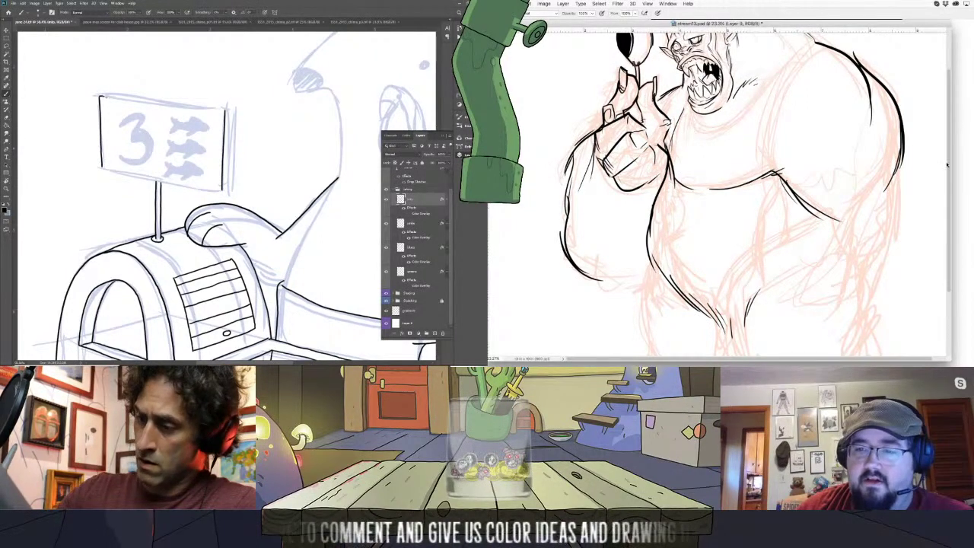
- Ink the underside of the beast's raised arm near the elbow
{"action": "scroll", "coordinate": [939, 240], "scroll_direction": "down", "scroll_amount": 5}
{"action": "scroll", "coordinate": [939, 240], "scroll_direction": "up", "scroll_amount": 5}
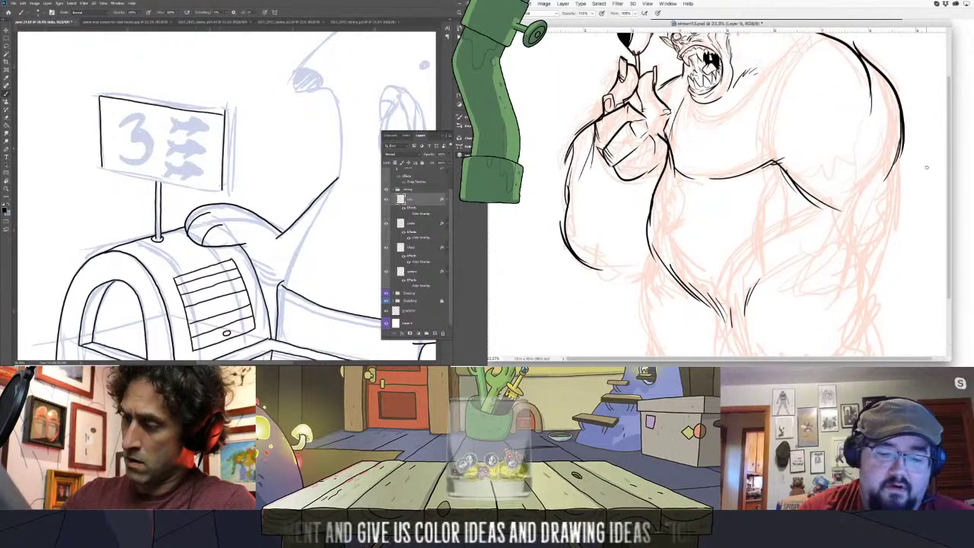
{"action": "left_click_drag", "start_coordinate": [597, 265], "coordinate": [629, 281]}
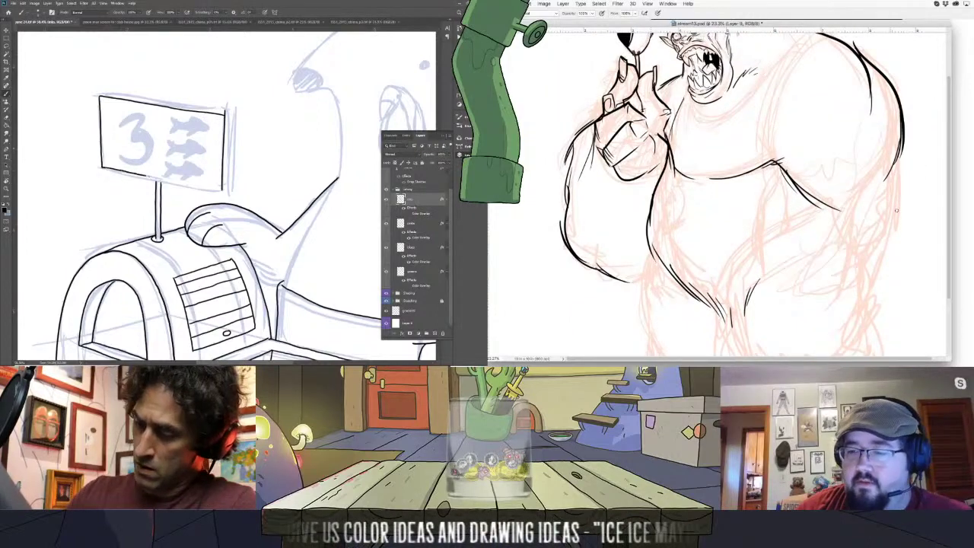
- Ink the beast's waist line below its chest and the inner edge of its lowered arm
{"action": "scroll", "coordinate": [897, 146], "scroll_direction": "down", "scroll_amount": 5}
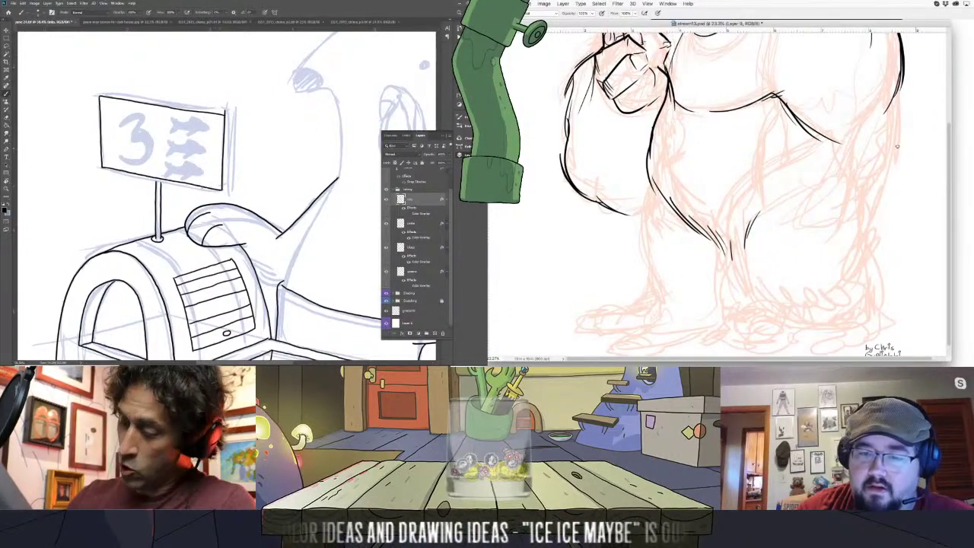
{"action": "left_click_drag", "start_coordinate": [782, 98], "coordinate": [764, 191]}
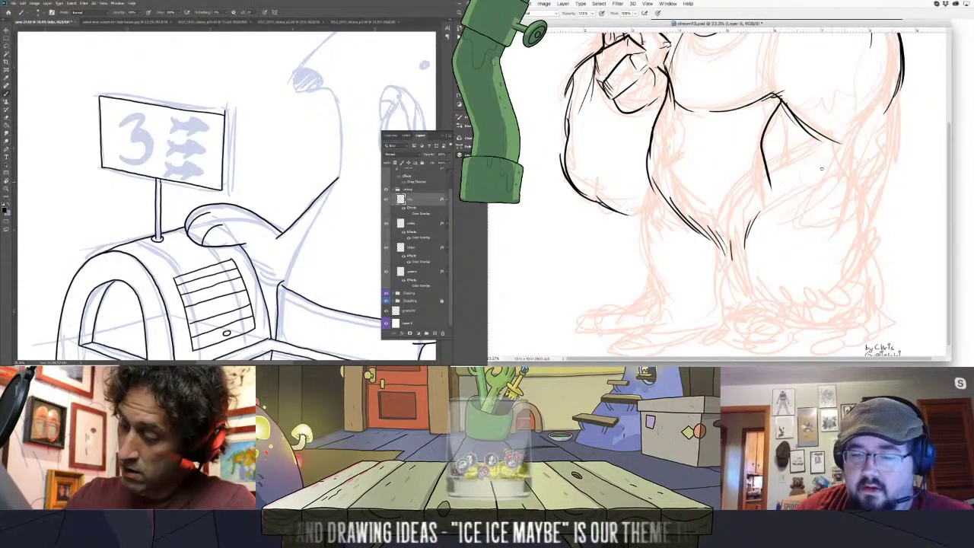
{"action": "left_click_drag", "start_coordinate": [835, 151], "coordinate": [808, 180]}
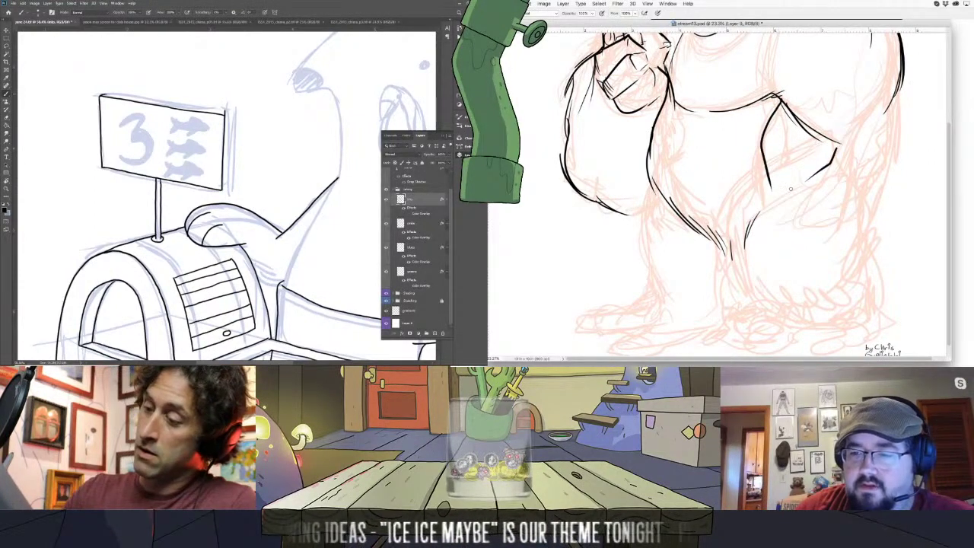
- Ink the forearm and the pointed outline of the hand on the beast's lowered arm
{"action": "left_click_drag", "start_coordinate": [884, 111], "coordinate": [861, 135]}
{"action": "mouse_move", "coordinate": [896, 90]}
{"action": "left_mouse_down"}
{"action": "mouse_move", "coordinate": [887, 145]}
{"action": "mouse_move", "coordinate": [813, 227]}
{"action": "left_mouse_up"}
{"action": "key", "text": "z"}
{"action": "left_click_drag", "start_coordinate": [223, 113], "coordinate": [251, 112]}
{"action": "left_click_drag", "start_coordinate": [829, 190], "coordinate": [812, 221]}
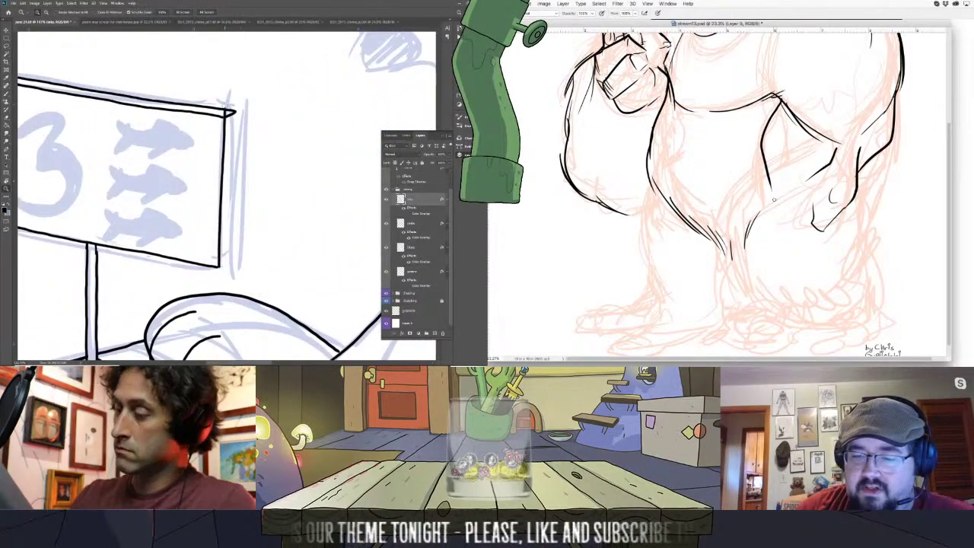
- Ink the shaggy lower leg beneath the beast's lowered hand, and complete the thick side edge of the cart's sign
{"action": "mouse_move", "coordinate": [772, 190]}
{"action": "left_mouse_down"}
{"action": "mouse_move", "coordinate": [752, 225]}
{"action": "mouse_move", "coordinate": [802, 186]}
{"action": "left_mouse_up"}
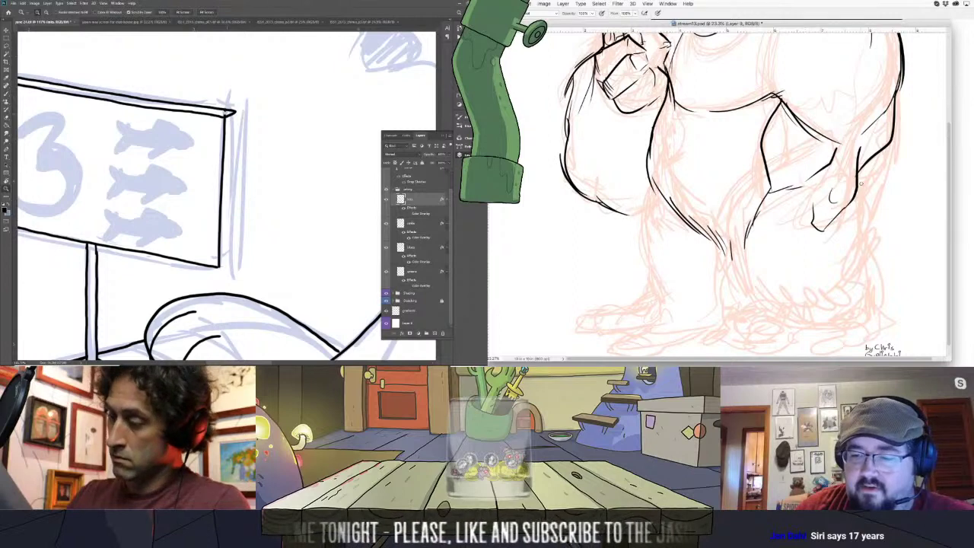
{"action": "mouse_move", "coordinate": [875, 157]}
{"action": "left_mouse_down"}
{"action": "mouse_move", "coordinate": [859, 190]}
{"action": "mouse_move", "coordinate": [870, 234]}
{"action": "left_mouse_up"}
{"action": "key", "text": "b"}
{"action": "left_click_drag", "start_coordinate": [235, 112], "coordinate": [235, 120]}
{"action": "mouse_move", "coordinate": [761, 190]}
{"action": "left_mouse_down"}
{"action": "mouse_move", "coordinate": [750, 287]}
{"action": "mouse_move", "coordinate": [774, 314]}
{"action": "mouse_move", "coordinate": [848, 326]}
{"action": "mouse_move", "coordinate": [868, 309]}
{"action": "left_mouse_up"}
{"action": "left_click_drag", "start_coordinate": [872, 223], "coordinate": [867, 308]}
{"action": "mouse_move", "coordinate": [219, 266]}
{"action": "left_mouse_down"}
{"action": "mouse_move", "coordinate": [225, 252]}
{"action": "mouse_move", "coordinate": [290, 239]}
{"action": "left_mouse_up"}
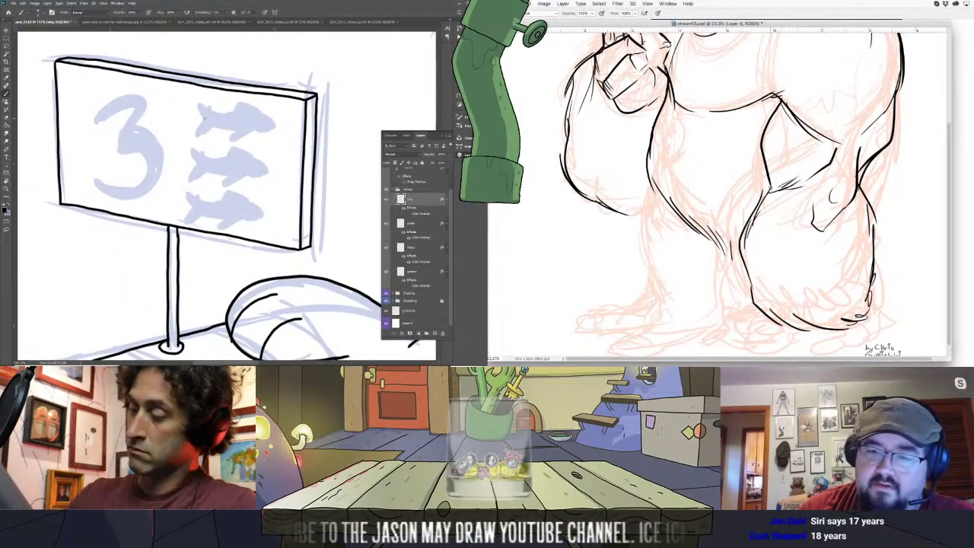
- Ink the topmost fish on the sign and duplicate it onto the two fish sketches below
{"action": "mouse_move", "coordinate": [209, 113]}
{"action": "left_mouse_down"}
{"action": "mouse_move", "coordinate": [244, 102]}
{"action": "mouse_move", "coordinate": [275, 119]}
{"action": "mouse_move", "coordinate": [276, 131]}
{"action": "mouse_move", "coordinate": [195, 138]}
{"action": "mouse_move", "coordinate": [219, 156]}
{"action": "mouse_move", "coordinate": [284, 112]}
{"action": "mouse_move", "coordinate": [221, 98]}
{"action": "left_mouse_up"}
{"action": "key", "text": "l"}
{"action": "key", "text": "v"}
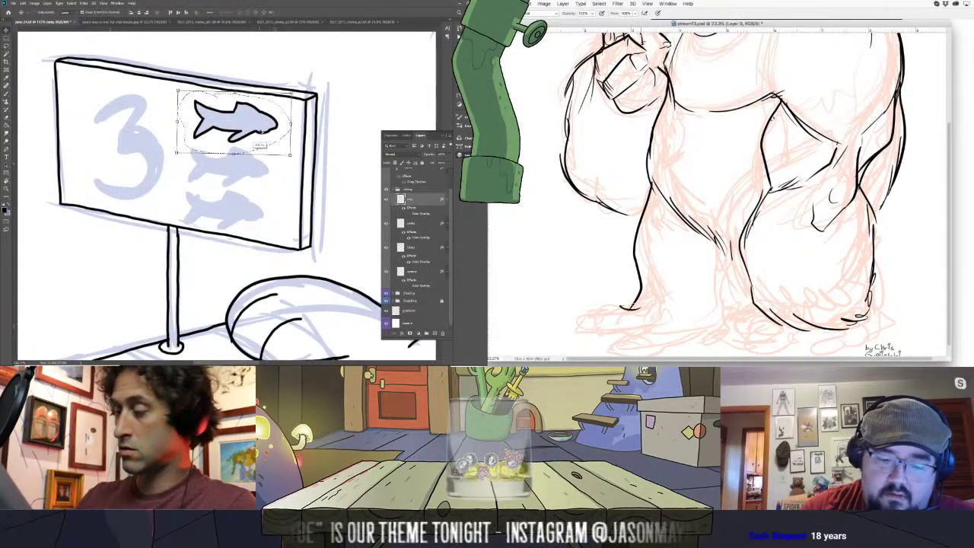
{"action": "left_click_drag", "start_coordinate": [257, 142], "coordinate": [259, 206]}
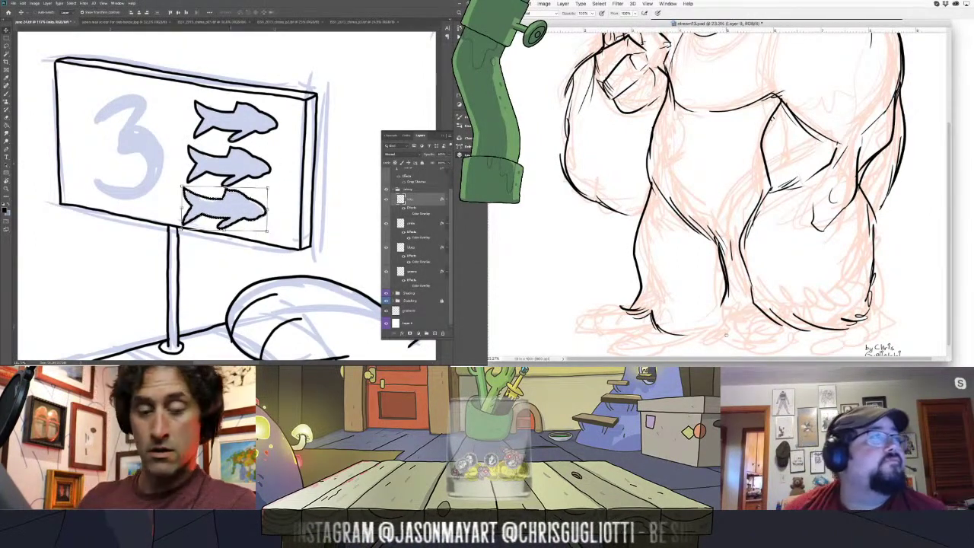
- Select all three inked fish together and transform the group to fit the sign's face
{"action": "key", "text": "l"}
{"action": "key", "text": "ctrl+d"}
{"action": "mouse_move", "coordinate": [184, 89]}
{"action": "left_mouse_down"}
{"action": "mouse_move", "coordinate": [281, 120]}
{"action": "mouse_move", "coordinate": [275, 231]}
{"action": "mouse_move", "coordinate": [187, 228]}
{"action": "mouse_move", "coordinate": [169, 191]}
{"action": "mouse_move", "coordinate": [183, 94]}
{"action": "left_mouse_up"}
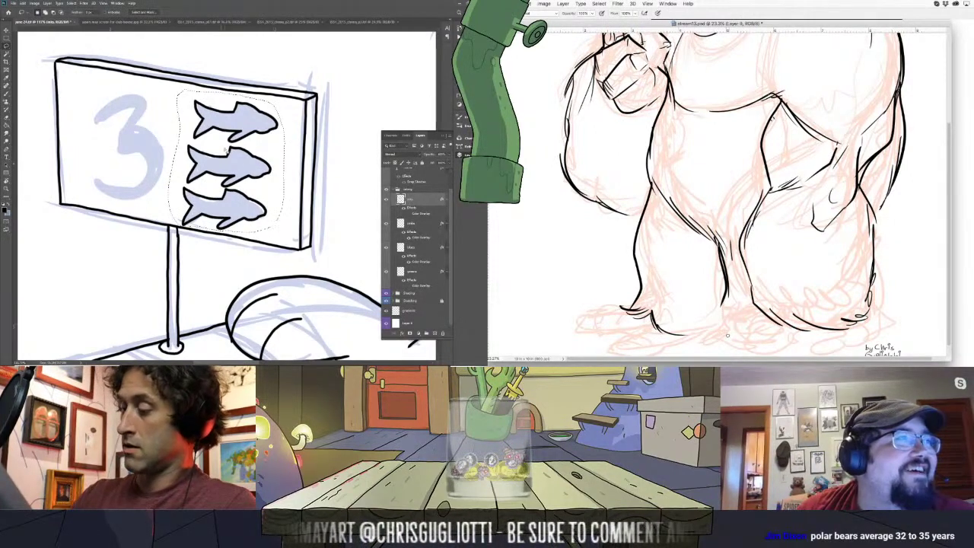
{"action": "key", "text": "v"}
{"action": "left_click_drag", "start_coordinate": [245, 172], "coordinate": [256, 151]}
{"action": "key", "text": "ctrl+t"}
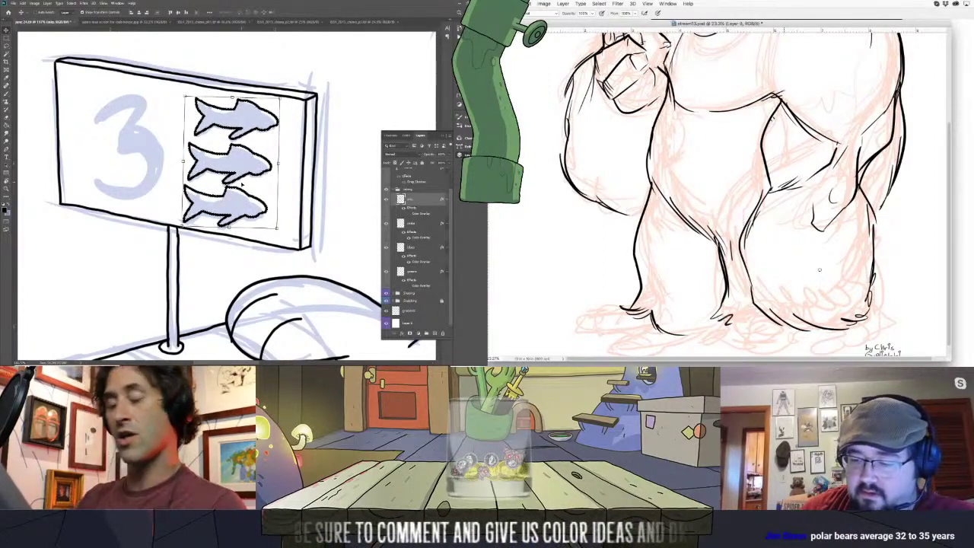
{"action": "key", "text": "Return"}
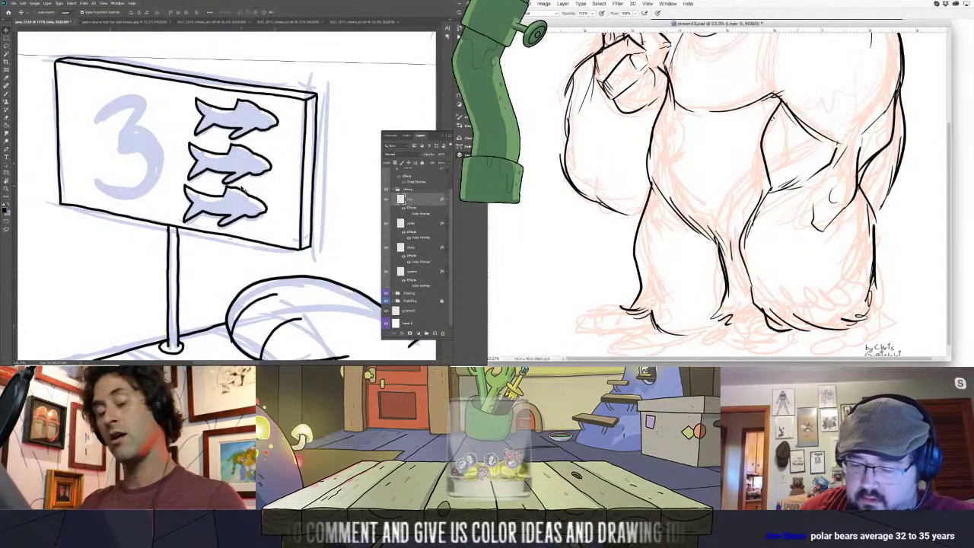
- Ink the outlined numeral 3 beside the fish, and clean up the stray lines above the beast's knee
{"action": "key", "text": "b"}
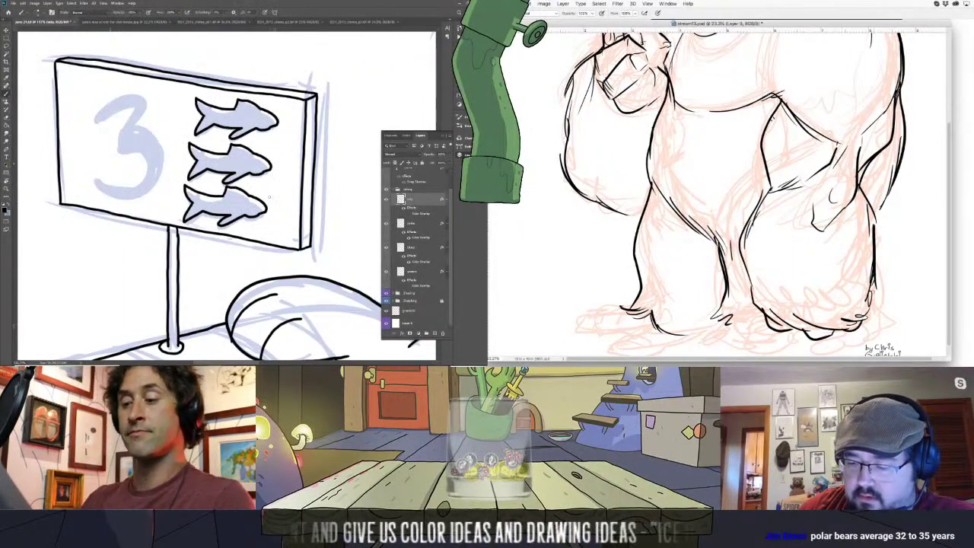
{"action": "mouse_move", "coordinate": [98, 105]}
{"action": "left_mouse_down"}
{"action": "mouse_move", "coordinate": [93, 114]}
{"action": "mouse_move", "coordinate": [107, 123]}
{"action": "mouse_move", "coordinate": [116, 95]}
{"action": "mouse_move", "coordinate": [145, 93]}
{"action": "mouse_move", "coordinate": [146, 117]}
{"action": "mouse_move", "coordinate": [135, 125]}
{"action": "left_mouse_up"}
{"action": "left_click_drag", "start_coordinate": [795, 179], "coordinate": [767, 192]}
{"action": "mouse_move", "coordinate": [105, 114]}
{"action": "left_mouse_down"}
{"action": "mouse_move", "coordinate": [133, 126]}
{"action": "mouse_move", "coordinate": [109, 148]}
{"action": "mouse_move", "coordinate": [125, 137]}
{"action": "mouse_move", "coordinate": [152, 161]}
{"action": "mouse_move", "coordinate": [149, 173]}
{"action": "mouse_move", "coordinate": [138, 184]}
{"action": "mouse_move", "coordinate": [91, 173]}
{"action": "left_mouse_up"}
{"action": "left_click_drag", "start_coordinate": [791, 228], "coordinate": [798, 208]}
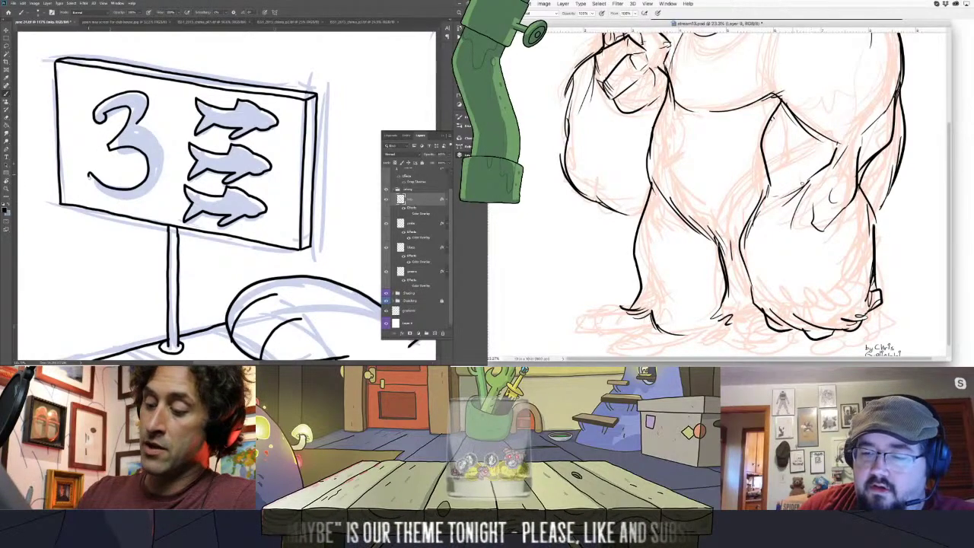
{"action": "mouse_move", "coordinate": [89, 174]}
{"action": "left_mouse_down"}
{"action": "mouse_move", "coordinate": [107, 194]}
{"action": "mouse_move", "coordinate": [142, 197]}
{"action": "mouse_move", "coordinate": [165, 167]}
{"action": "mouse_move", "coordinate": [151, 128]}
{"action": "left_mouse_up"}
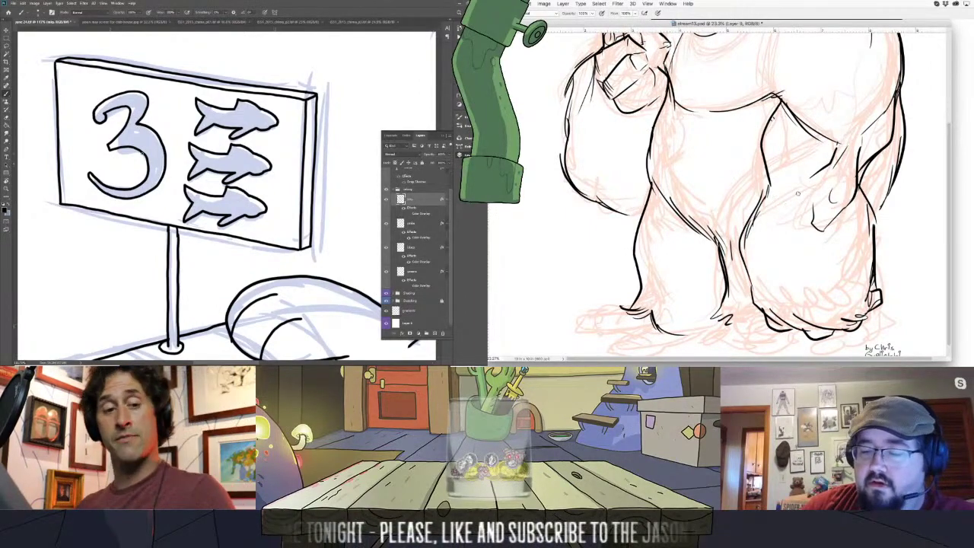
- Ink the back of the bear's leg and its foot with rounded toes behind the cart
{"action": "key", "text": "z"}
{"action": "left_click_drag", "start_coordinate": [256, 235], "coordinate": [182, 234]}
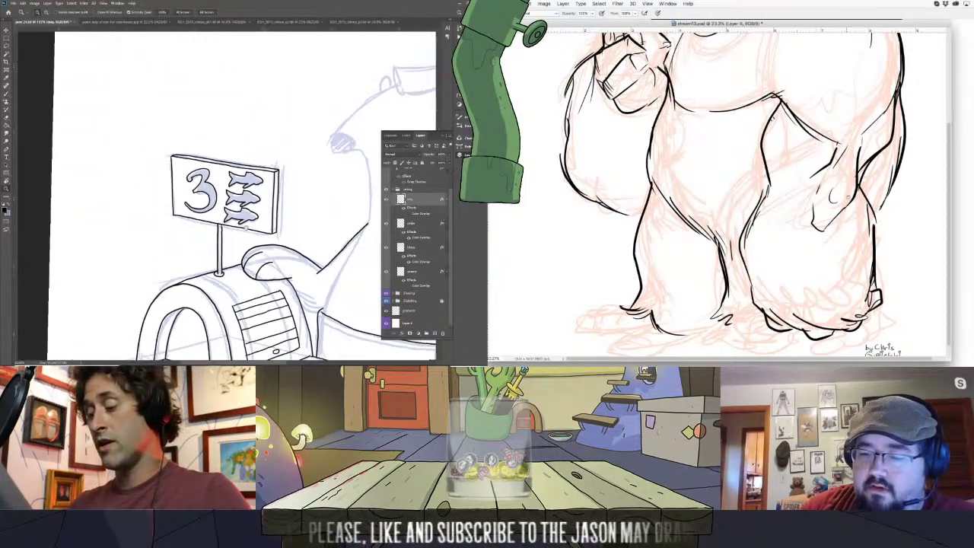
{"action": "left_click_drag", "start_coordinate": [278, 269], "coordinate": [202, 139]}
{"action": "left_click_drag", "start_coordinate": [251, 218], "coordinate": [213, 218]}
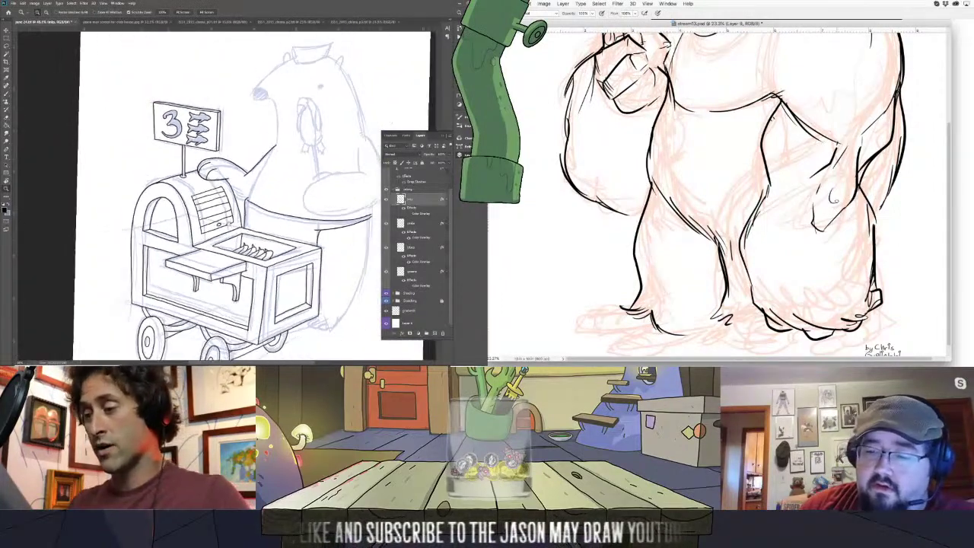
{"action": "left_click_drag", "start_coordinate": [269, 235], "coordinate": [217, 198]}
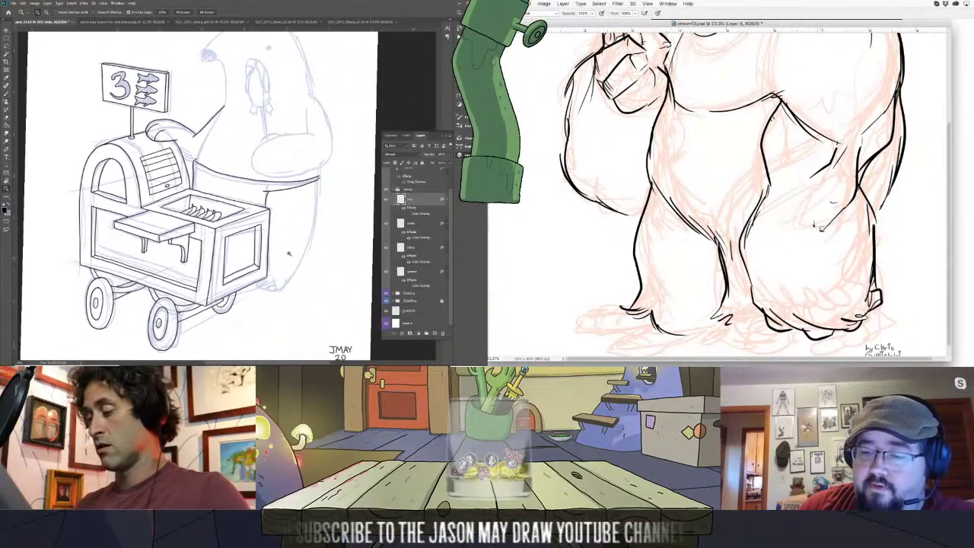
{"action": "scroll", "coordinate": [288, 254], "scroll_direction": "up", "scroll_amount": 5}
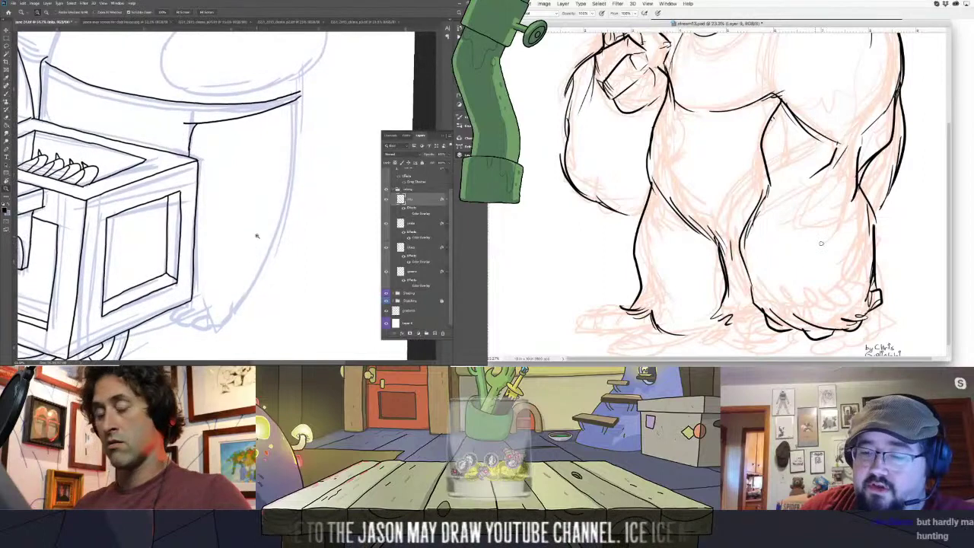
{"action": "key", "text": "b"}
{"action": "left_click_drag", "start_coordinate": [210, 314], "coordinate": [199, 329]}
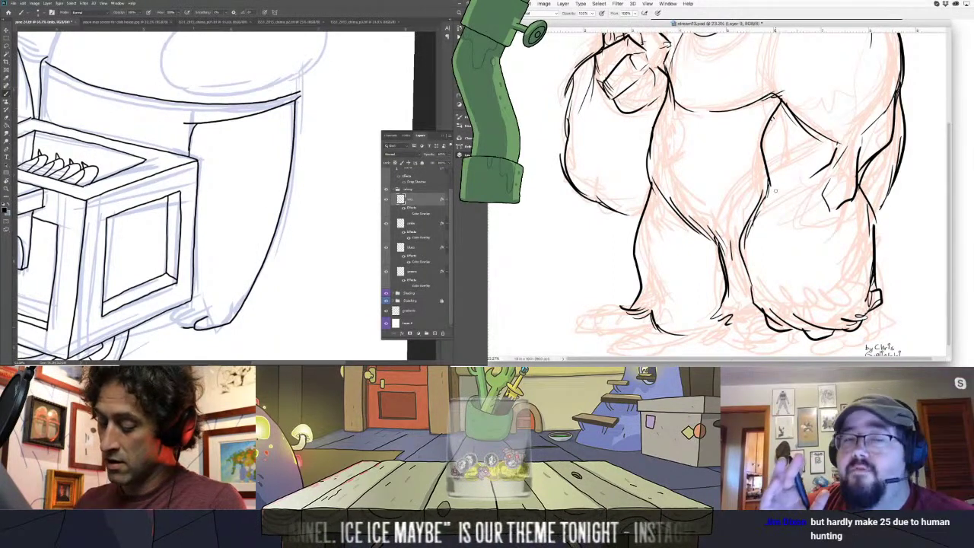
{"action": "mouse_move", "coordinate": [171, 318]}
{"action": "left_mouse_down"}
{"action": "mouse_move", "coordinate": [180, 324]}
{"action": "mouse_move", "coordinate": [171, 316]}
{"action": "left_mouse_up"}
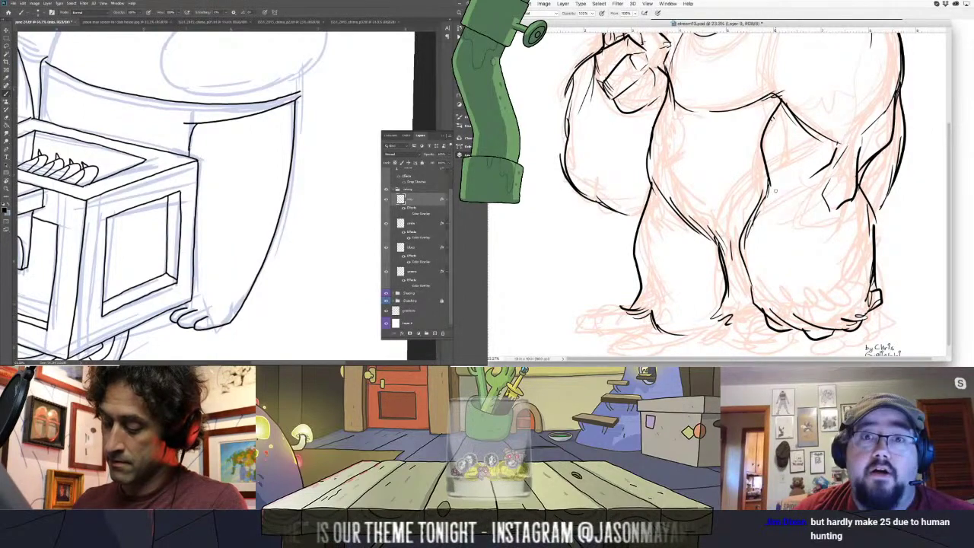
- Ink the bear's bent arm across its belly, including the elbow curve, paw and the vertical crease above the forearm
{"action": "mouse_move", "coordinate": [271, 138]}
{"action": "left_mouse_down"}
{"action": "mouse_move", "coordinate": [255, 159]}
{"action": "mouse_move", "coordinate": [233, 252]}
{"action": "mouse_move", "coordinate": [252, 256]}
{"action": "left_mouse_up"}
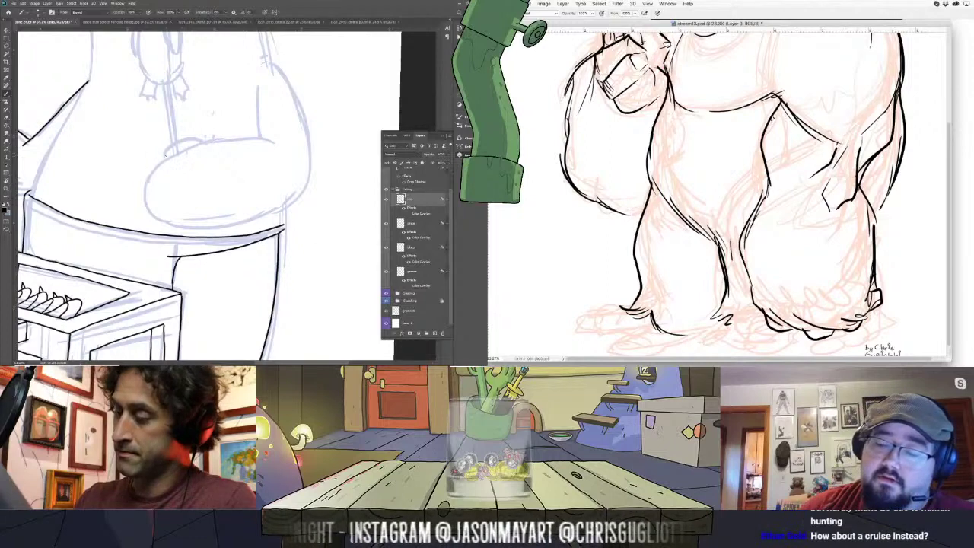
{"action": "mouse_move", "coordinate": [162, 158]}
{"action": "left_mouse_down"}
{"action": "mouse_move", "coordinate": [196, 141]}
{"action": "mouse_move", "coordinate": [149, 181]}
{"action": "mouse_move", "coordinate": [169, 225]}
{"action": "mouse_move", "coordinate": [230, 229]}
{"action": "mouse_move", "coordinate": [299, 191]}
{"action": "mouse_move", "coordinate": [311, 107]}
{"action": "mouse_move", "coordinate": [263, 64]}
{"action": "left_mouse_up"}
{"action": "left_click_drag", "start_coordinate": [272, 174], "coordinate": [275, 221]}
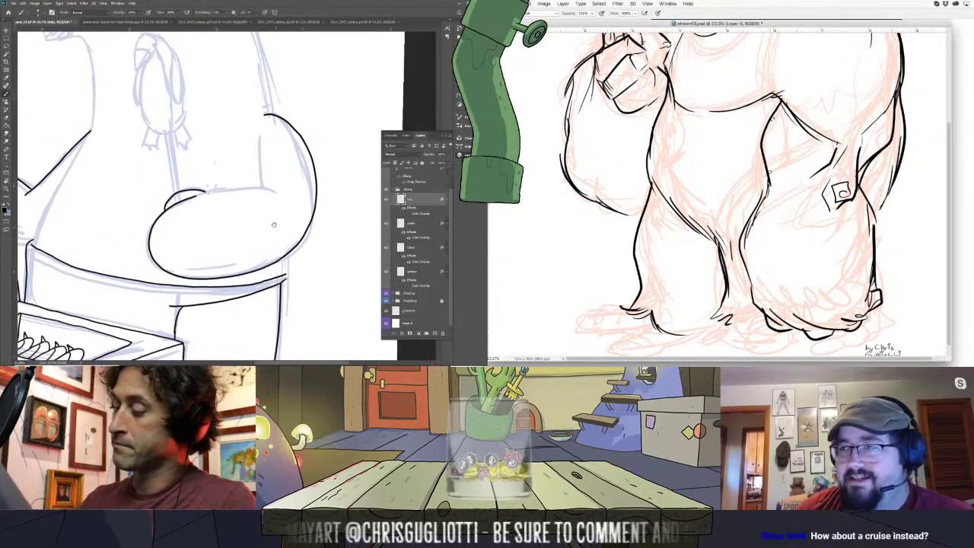
{"action": "left_click_drag", "start_coordinate": [204, 191], "coordinate": [274, 189]}
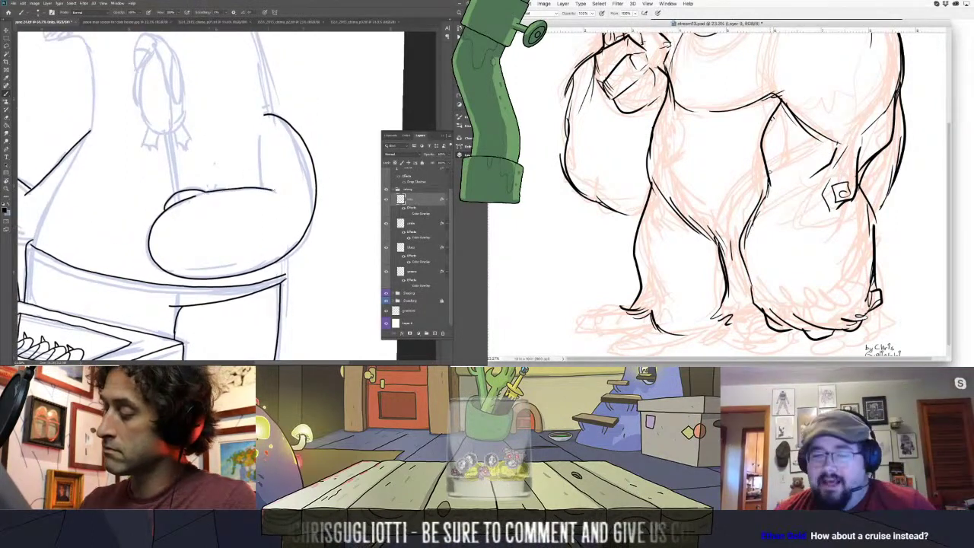
{"action": "left_click_drag", "start_coordinate": [259, 139], "coordinate": [260, 171]}
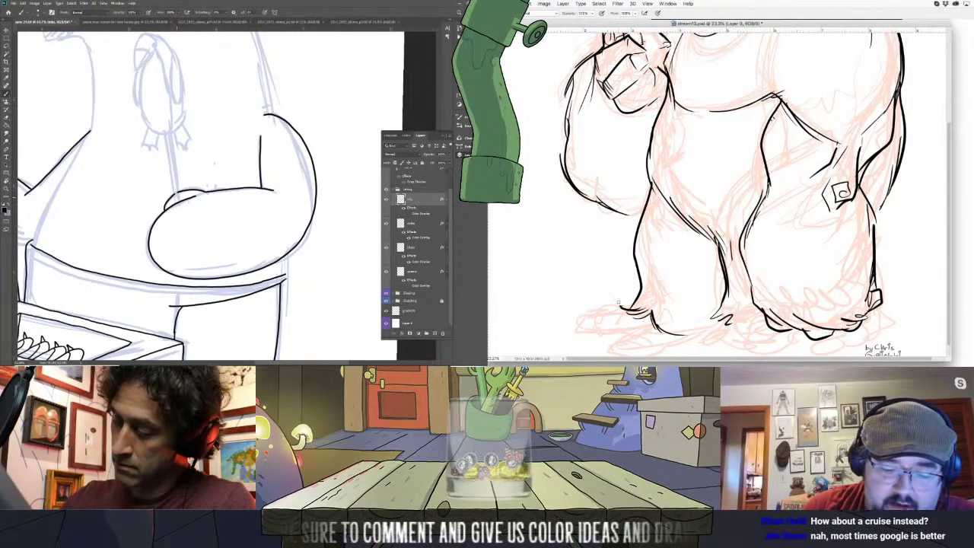
- Ink the top and outer toe of the beast's foot on the side of its penguin-holding arm
{"action": "left_click_drag", "start_coordinate": [630, 309], "coordinate": [601, 312]}
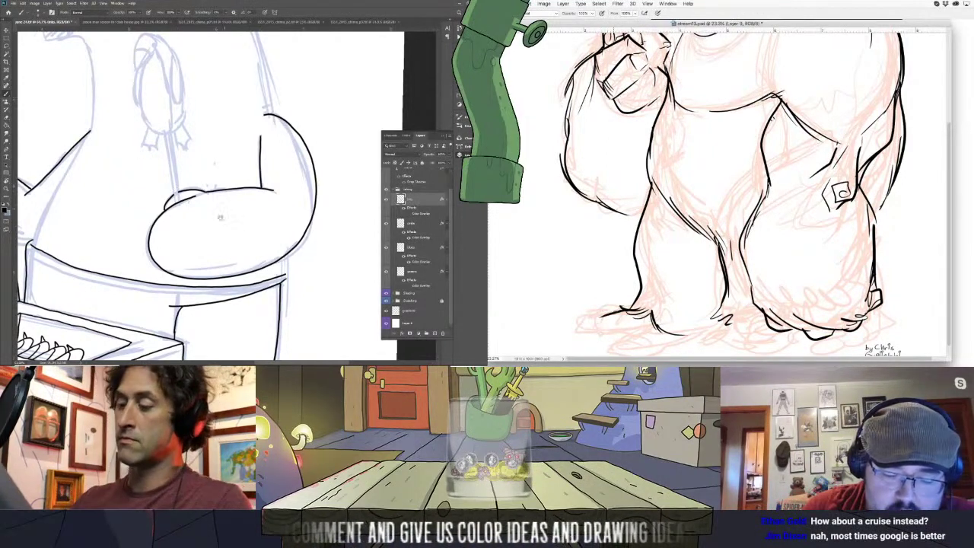
{"action": "left_click_drag", "start_coordinate": [221, 217], "coordinate": [207, 247]}
{"action": "left_click_drag", "start_coordinate": [574, 325], "coordinate": [596, 335]}
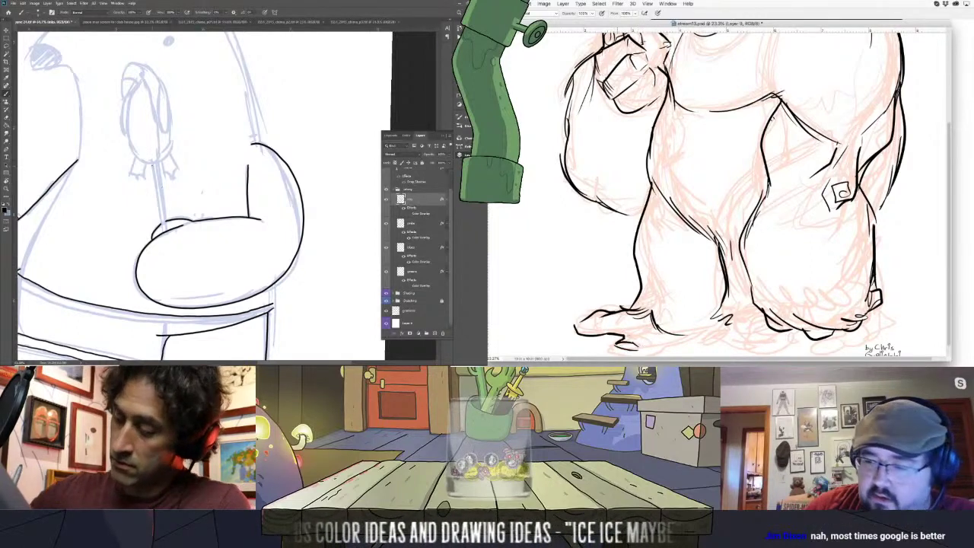
{"action": "scroll", "coordinate": [944, 255], "scroll_direction": "down", "scroll_amount": 1}
- Ink the stick rising from the bear's paw to the penguin, and the second toe and sole of the beast's foot
{"action": "left_click_drag", "start_coordinate": [155, 177], "coordinate": [164, 229]}
{"action": "mouse_move", "coordinate": [619, 327]}
{"action": "left_mouse_down"}
{"action": "mouse_move", "coordinate": [611, 340]}
{"action": "mouse_move", "coordinate": [643, 346]}
{"action": "mouse_move", "coordinate": [667, 334]}
{"action": "left_mouse_up"}
{"action": "left_click_drag", "start_coordinate": [167, 231], "coordinate": [166, 222]}
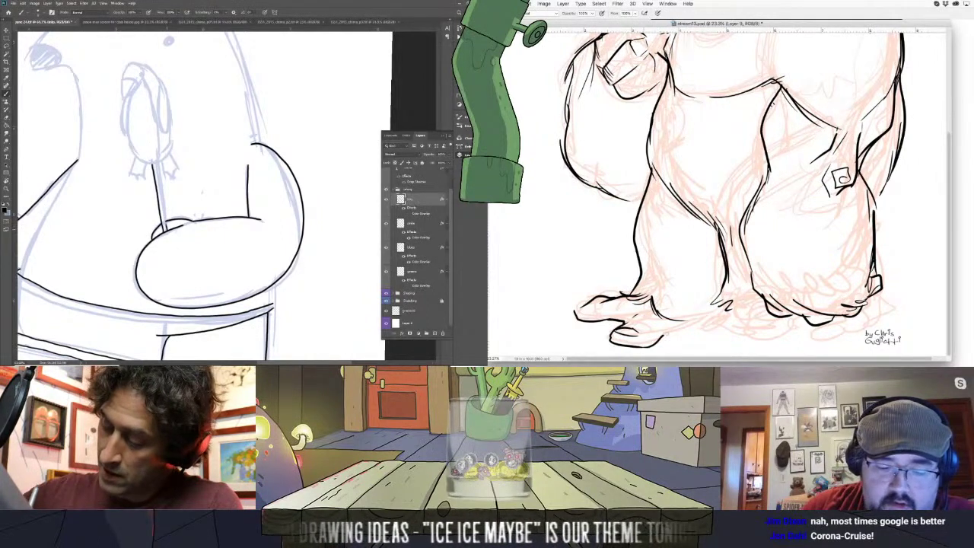
{"action": "left_click_drag", "start_coordinate": [668, 334], "coordinate": [697, 323]}
{"action": "left_click_drag", "start_coordinate": [165, 222], "coordinate": [161, 190]}
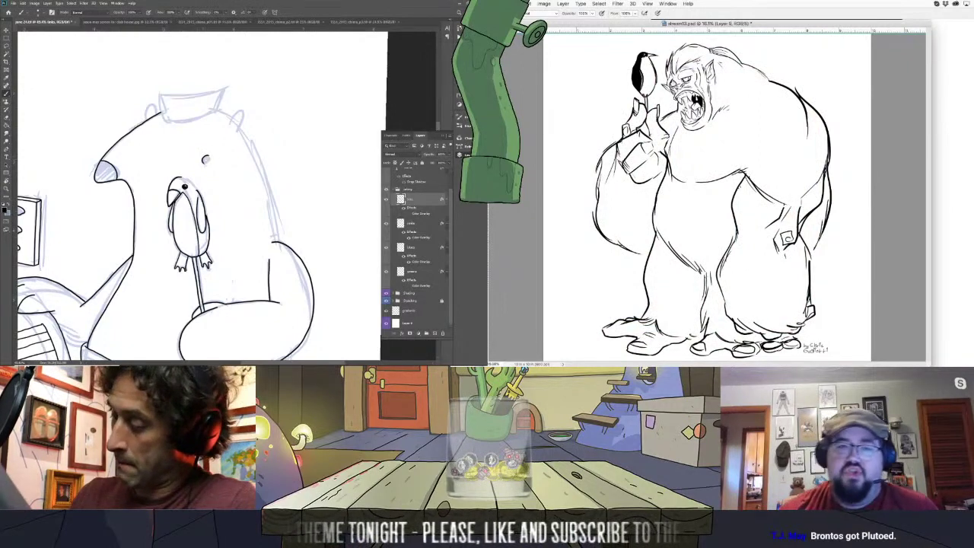
- Scale the beast's line art down to leave room above the signature, and ink the bear's small hat
{"action": "left_click", "coordinate": [545, 5]}
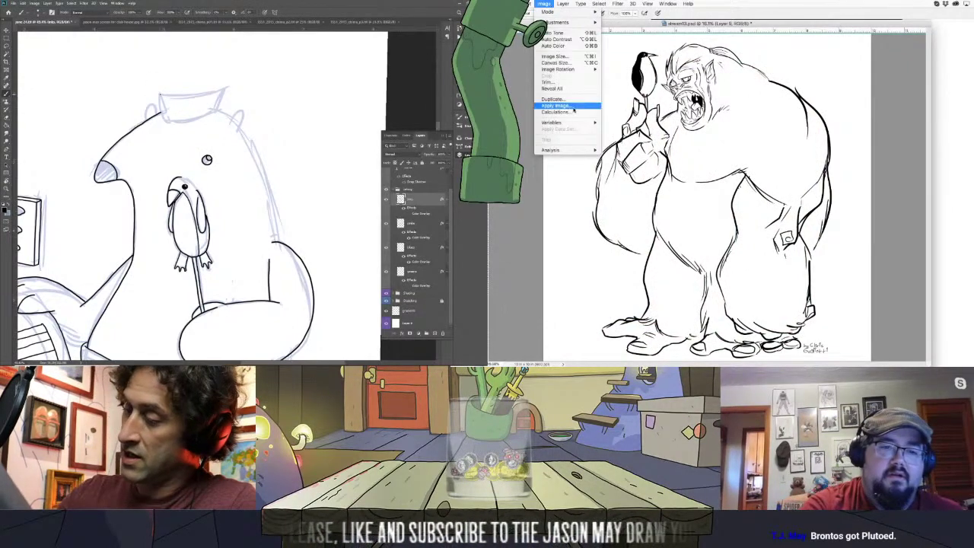
{"action": "mouse_move", "coordinate": [529, 3]}
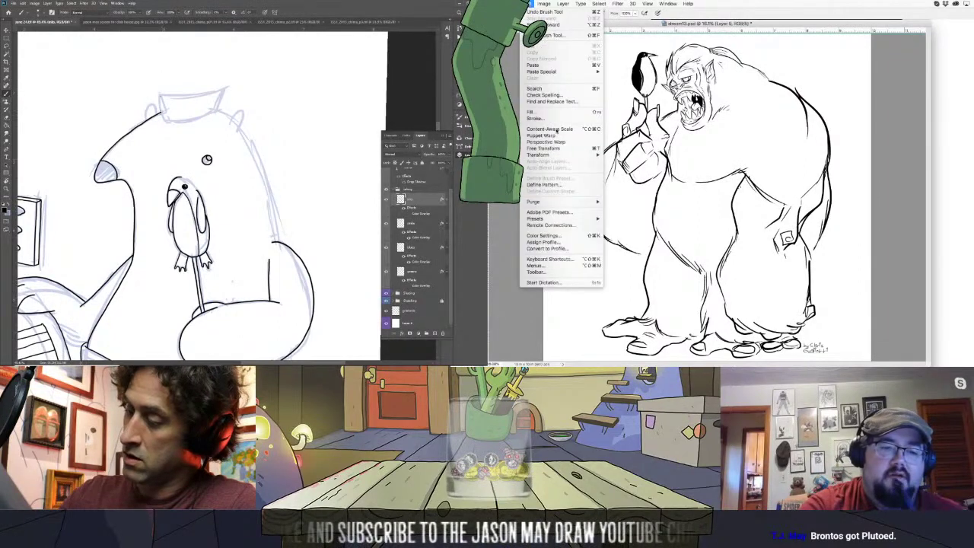
{"action": "mouse_move", "coordinate": [563, 155]}
{"action": "left_click", "coordinate": [632, 166]}
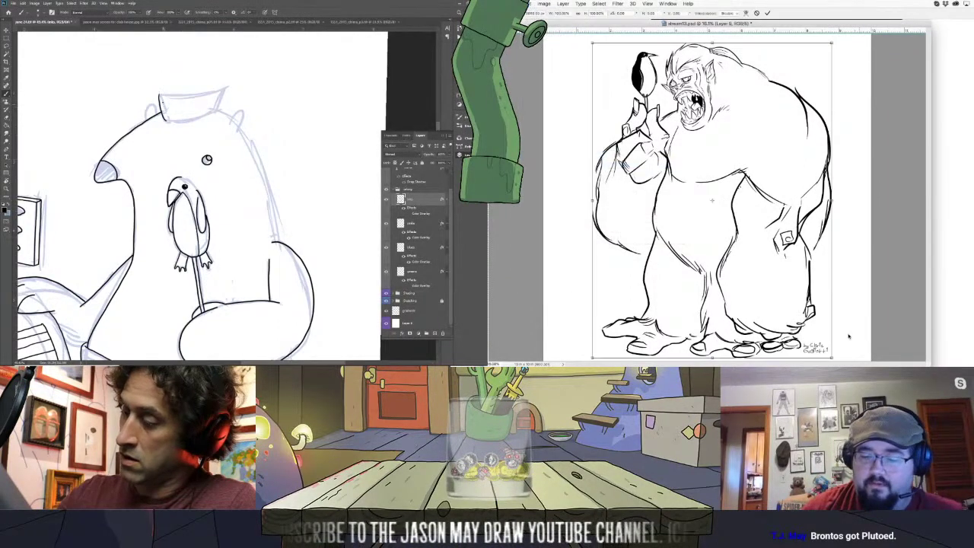
{"action": "left_click_drag", "start_coordinate": [832, 357], "coordinate": [806, 318]}
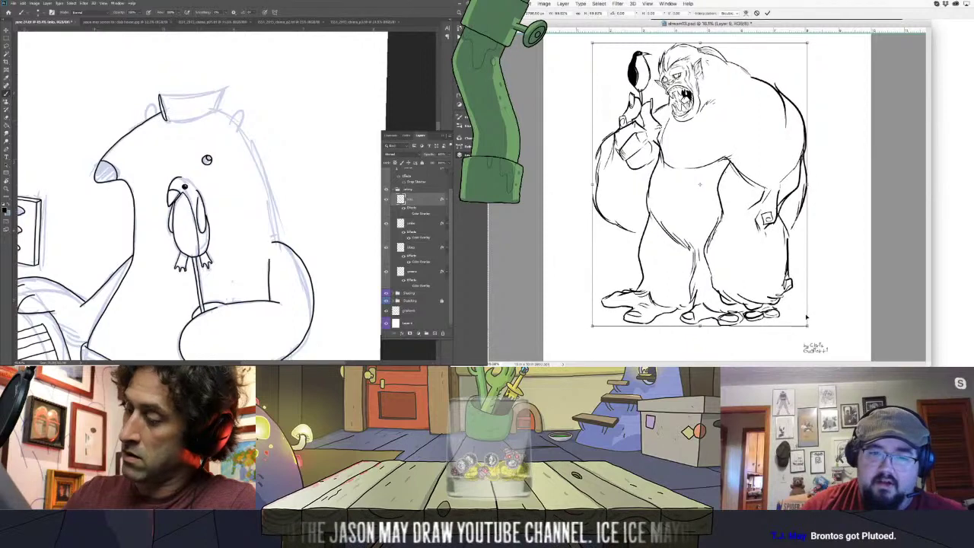
{"action": "key", "text": "Return"}
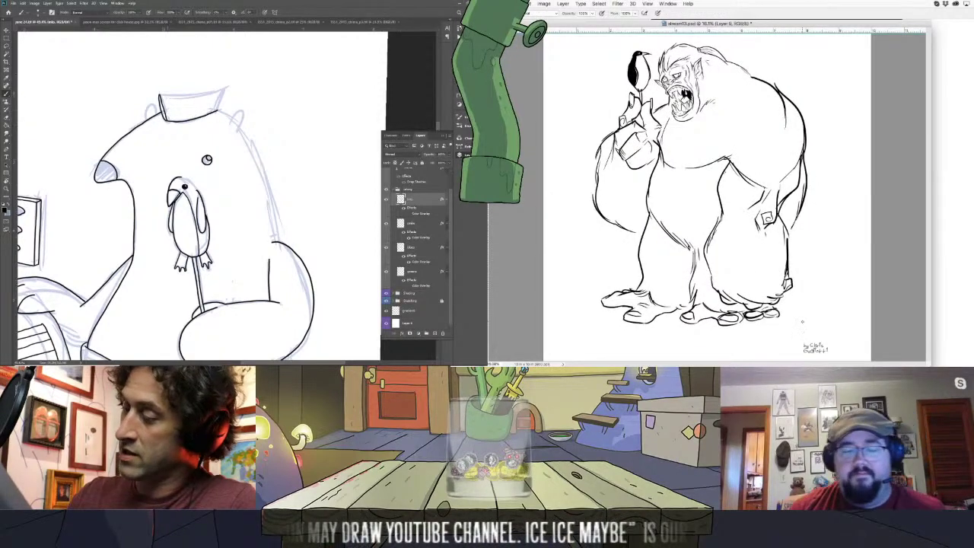
{"action": "mouse_move", "coordinate": [159, 95]}
{"action": "left_mouse_down"}
{"action": "mouse_move", "coordinate": [223, 88]}
{"action": "mouse_move", "coordinate": [217, 108]}
{"action": "left_mouse_up"}
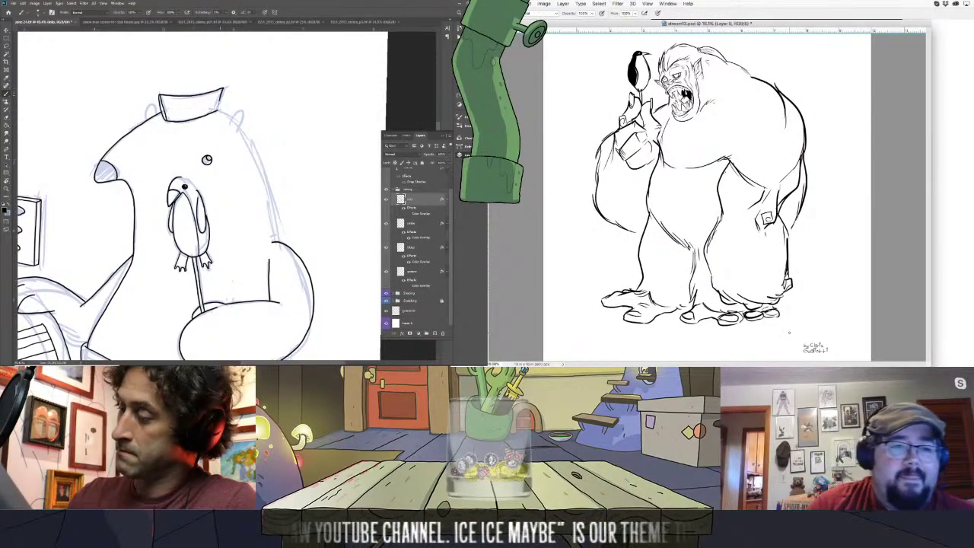
- Stretch the beast's line art slightly taller and wider
{"action": "left_click", "coordinate": [525, 3]}
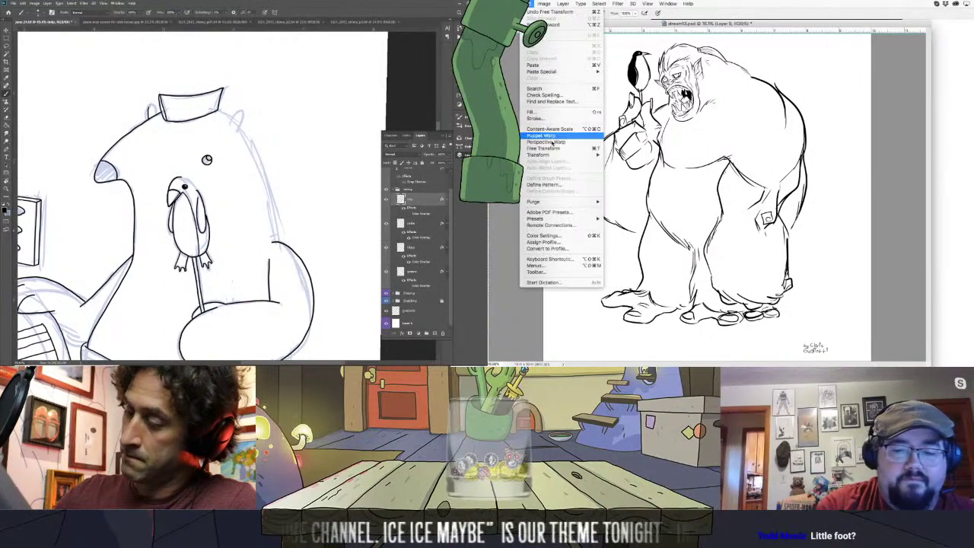
{"action": "mouse_move", "coordinate": [548, 155]}
{"action": "left_click", "coordinate": [640, 165]}
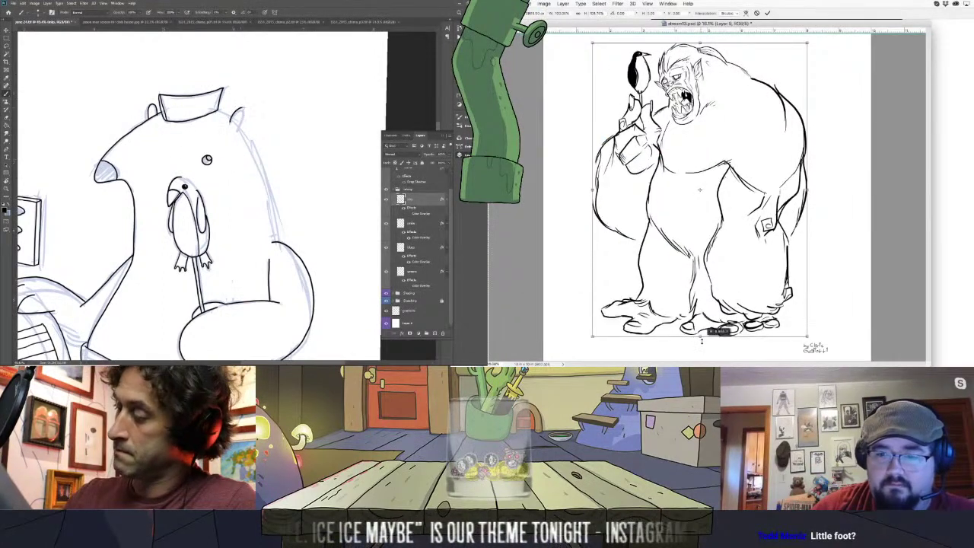
{"action": "left_click_drag", "start_coordinate": [808, 190], "coordinate": [815, 190]}
{"action": "key", "text": "Return"}
- Ink the bear's back contour from behind its ear down to the arm
{"action": "mouse_move", "coordinate": [242, 128]}
{"action": "left_mouse_down"}
{"action": "mouse_move", "coordinate": [278, 233]}
{"action": "mouse_move", "coordinate": [248, 261]}
{"action": "mouse_move", "coordinate": [213, 261]}
{"action": "left_mouse_up"}
{"action": "key", "text": "e"}
{"action": "key", "text": "ctrl+space"}
{"action": "mouse_move", "coordinate": [225, 213]}
{"action": "left_mouse_down"}
{"action": "mouse_move", "coordinate": [218, 130]}
{"action": "mouse_move", "coordinate": [250, 171]}
{"action": "left_mouse_up"}
{"action": "scroll", "coordinate": [224, 131], "scroll_direction": "up", "scroll_amount": 5}
{"action": "key", "text": "b"}
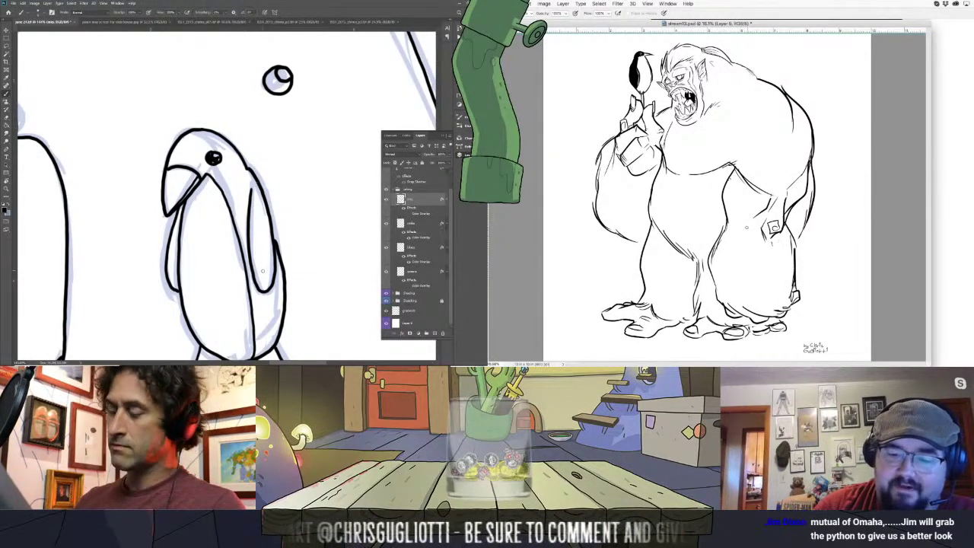
{"action": "key", "text": "ctrl+0"}
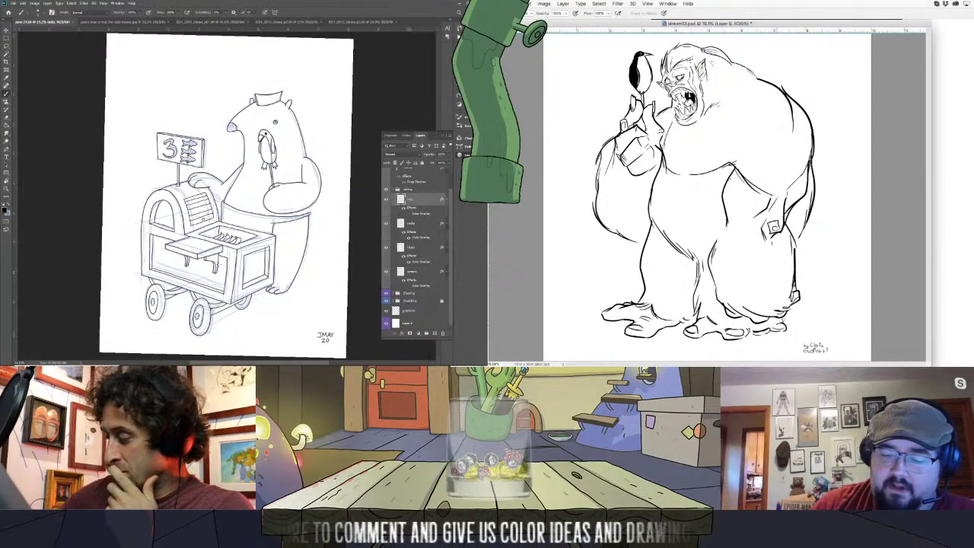
- Ink the short rounded end of the bear's waistband, joining its two edges just below the arm
{"action": "key", "text": "ctrl+space"}
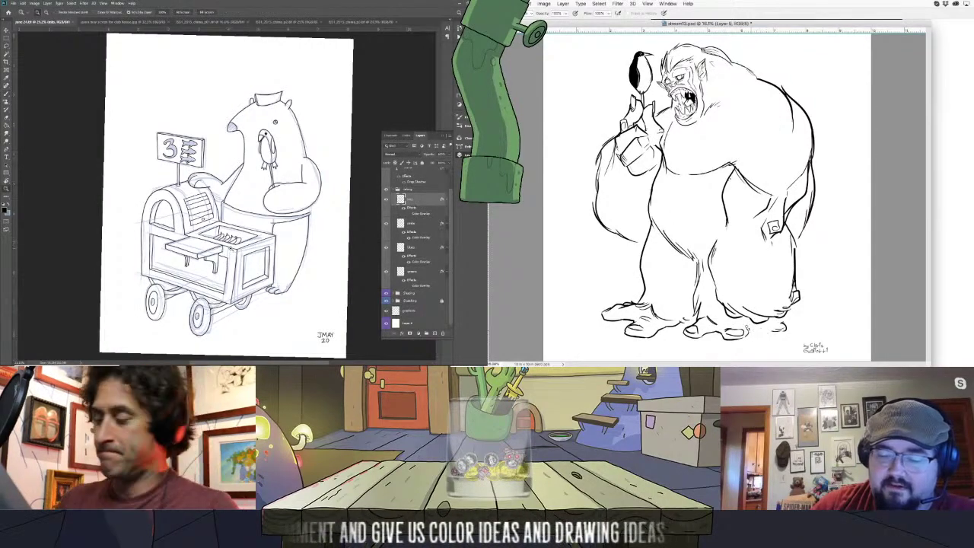
{"action": "mouse_move", "coordinate": [219, 200]}
{"action": "left_mouse_down"}
{"action": "mouse_move", "coordinate": [254, 189]}
{"action": "mouse_move", "coordinate": [222, 190]}
{"action": "mouse_move", "coordinate": [240, 192]}
{"action": "left_mouse_up"}
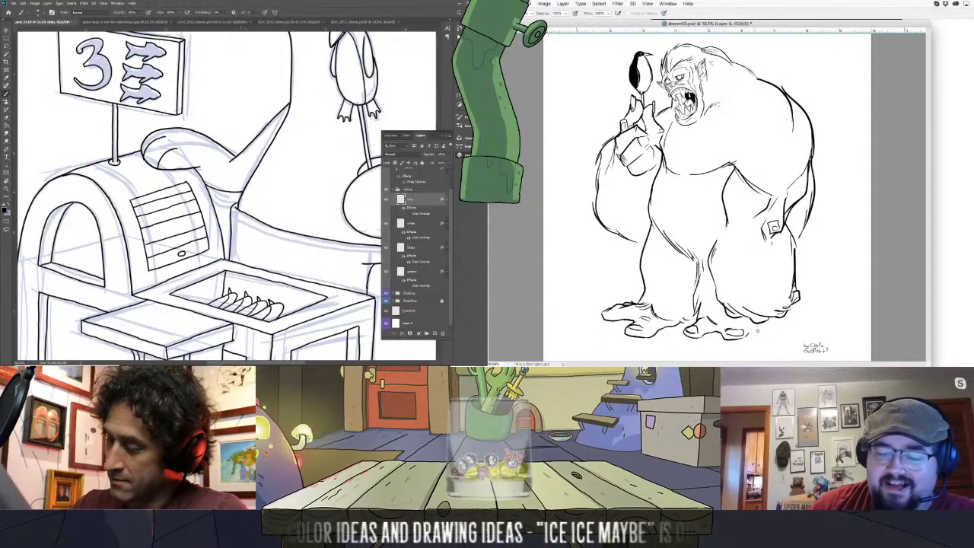
{"action": "key", "text": "ctrl+0"}
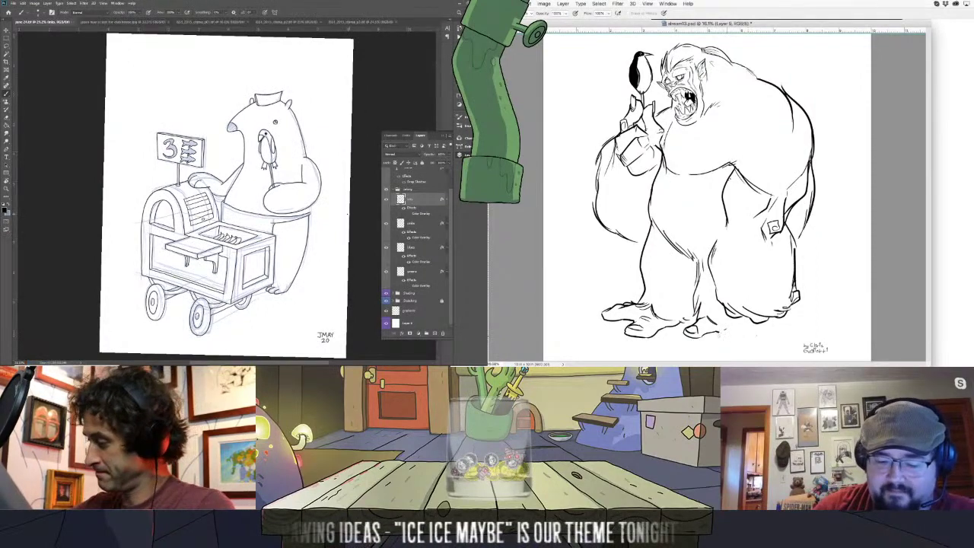
{"action": "key", "text": "z"}
{"action": "left_click_drag", "start_coordinate": [306, 209], "coordinate": [326, 187]}
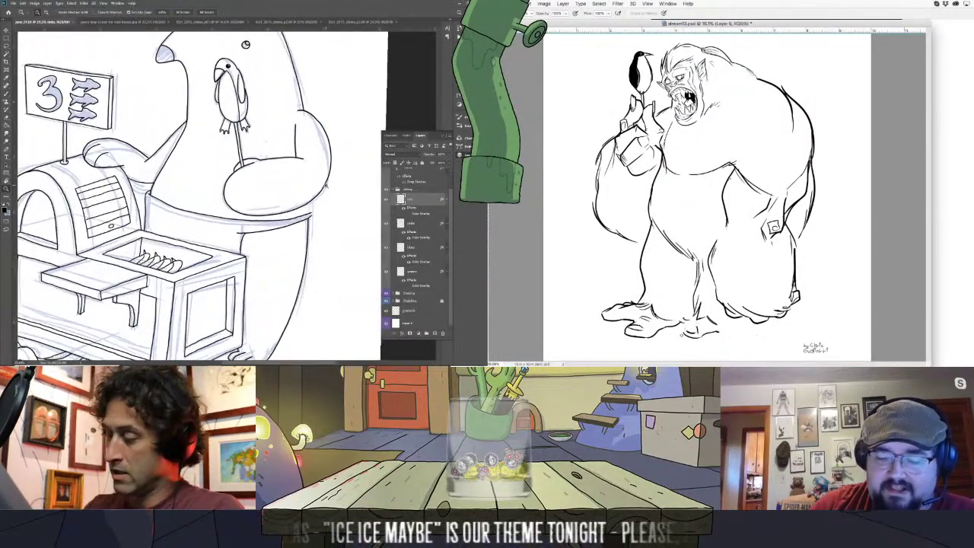
{"action": "key", "text": "b"}
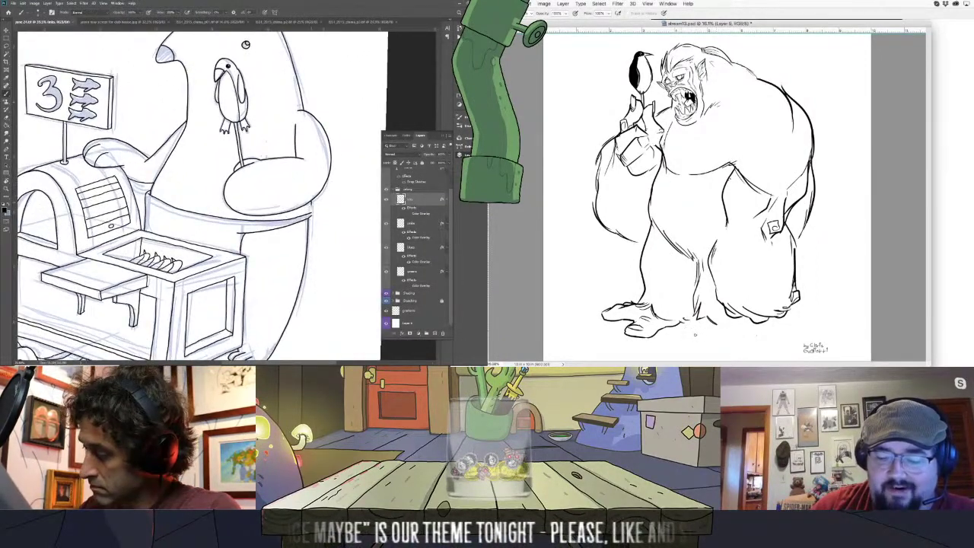
{"action": "key", "text": "b"}
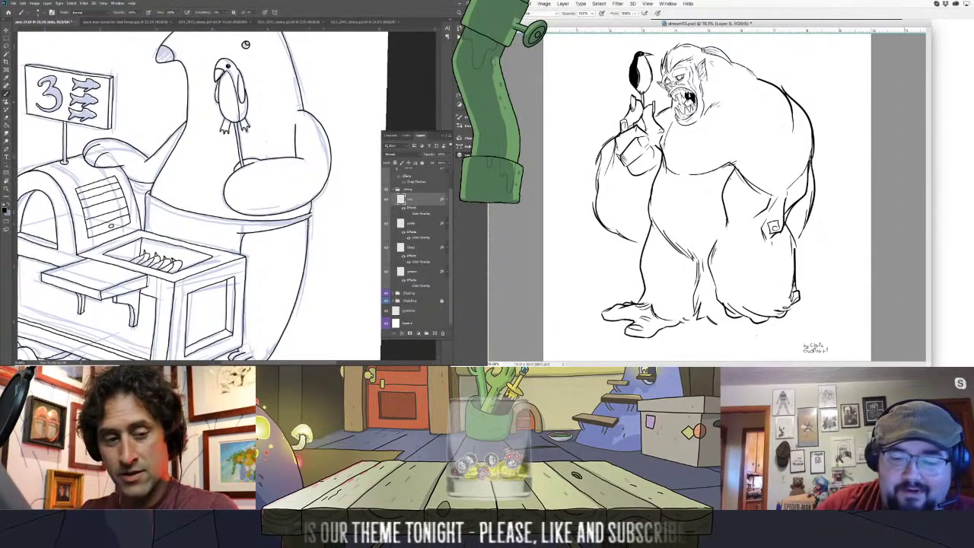
{"action": "key", "text": "z"}
{"action": "left_click_drag", "start_coordinate": [310, 222], "coordinate": [355, 213]}
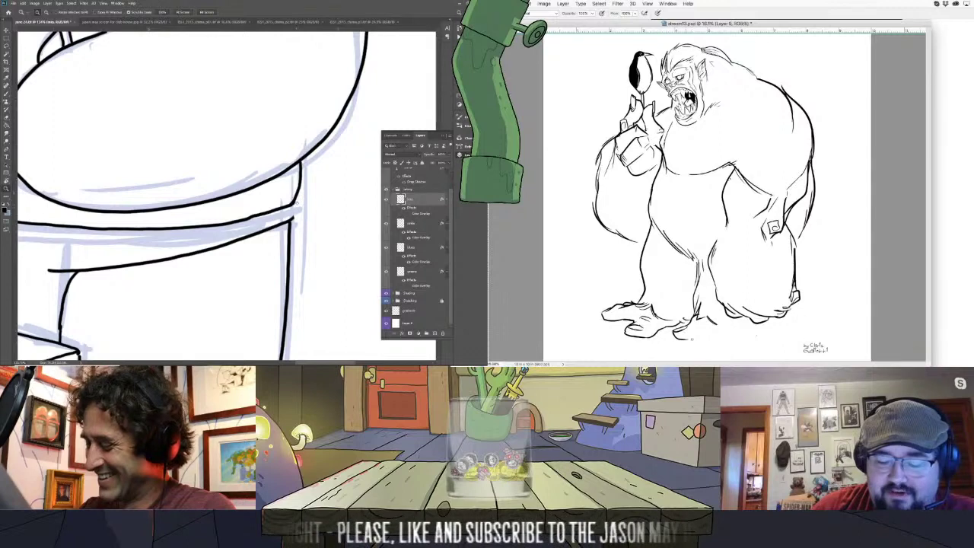
{"action": "key", "text": "b"}
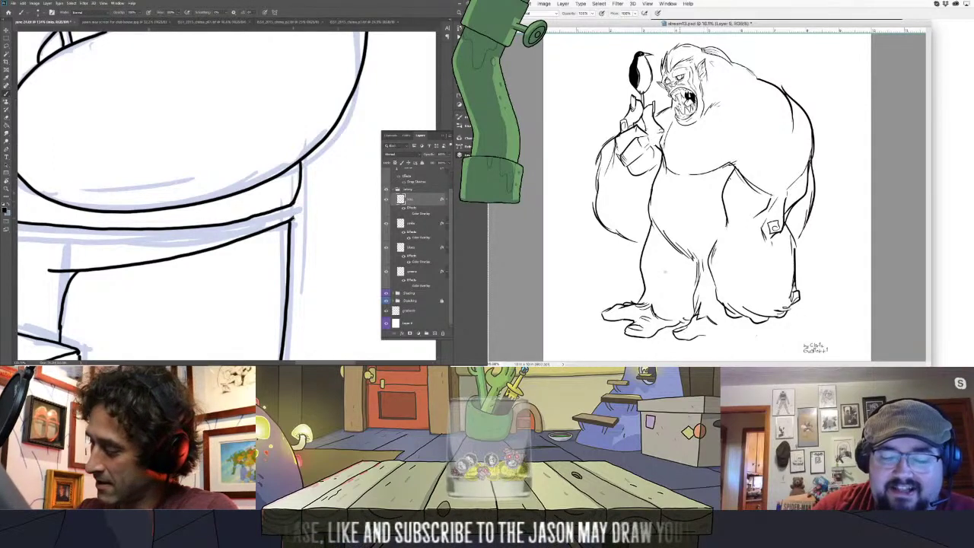
{"action": "left_click_drag", "start_coordinate": [290, 219], "coordinate": [300, 200]}
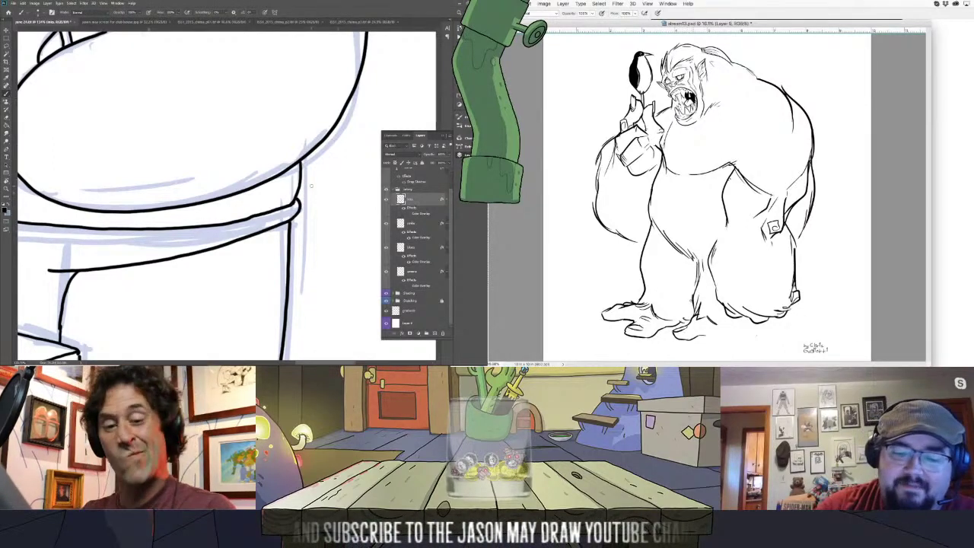
{"action": "key", "text": "ctrl+0"}
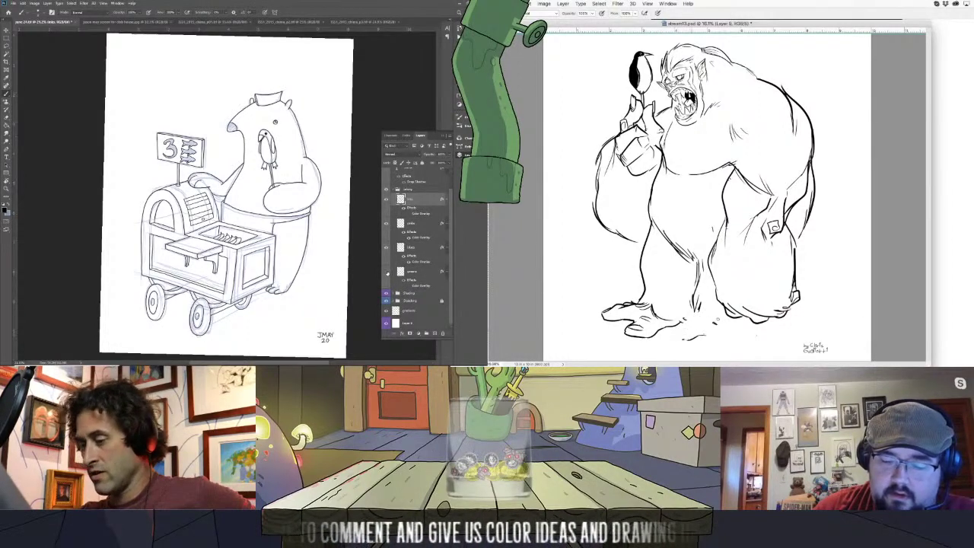
- Hide the shading and sketching groups behind the bear's line art and rotate the canvas view upright
{"action": "left_click", "coordinate": [387, 200]}
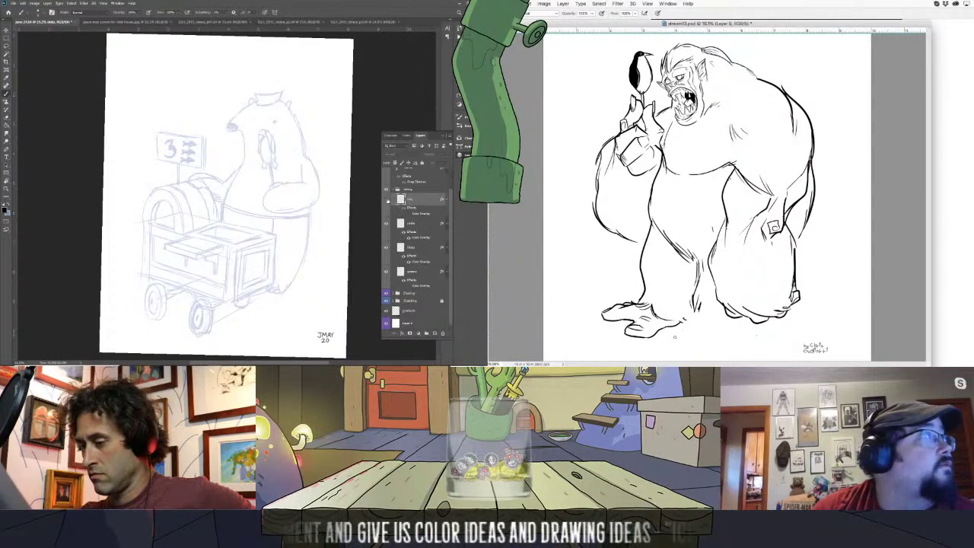
{"action": "left_click", "coordinate": [387, 200]}
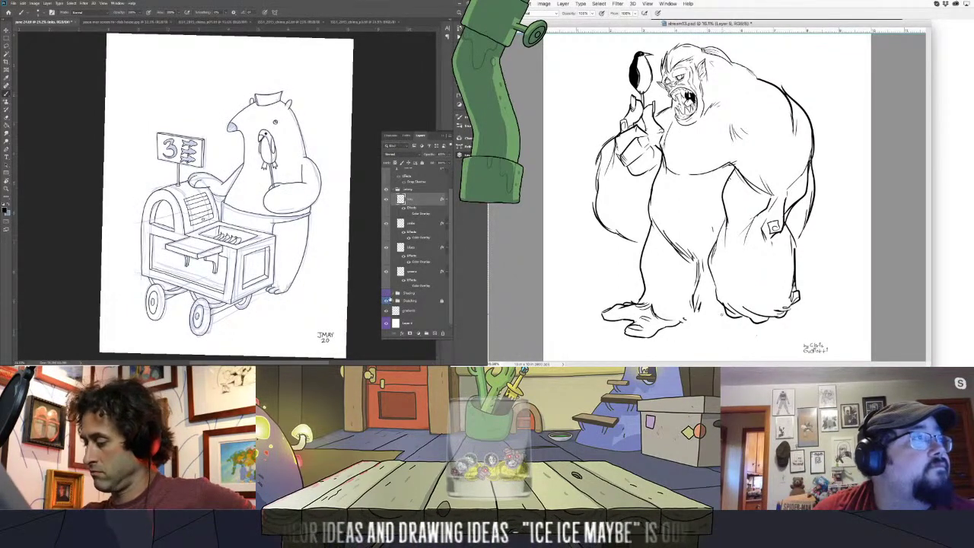
{"action": "left_click", "coordinate": [386, 301]}
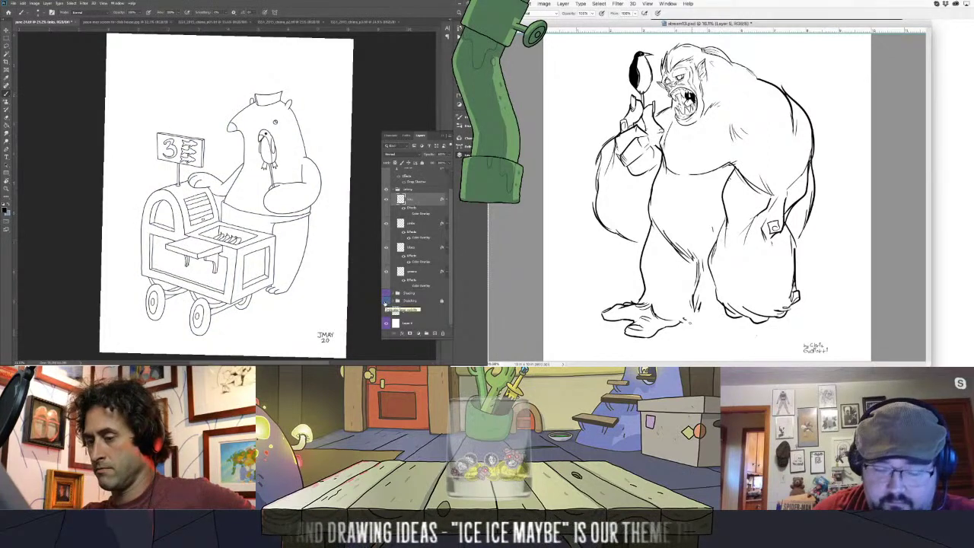
{"action": "key", "text": "F5"}
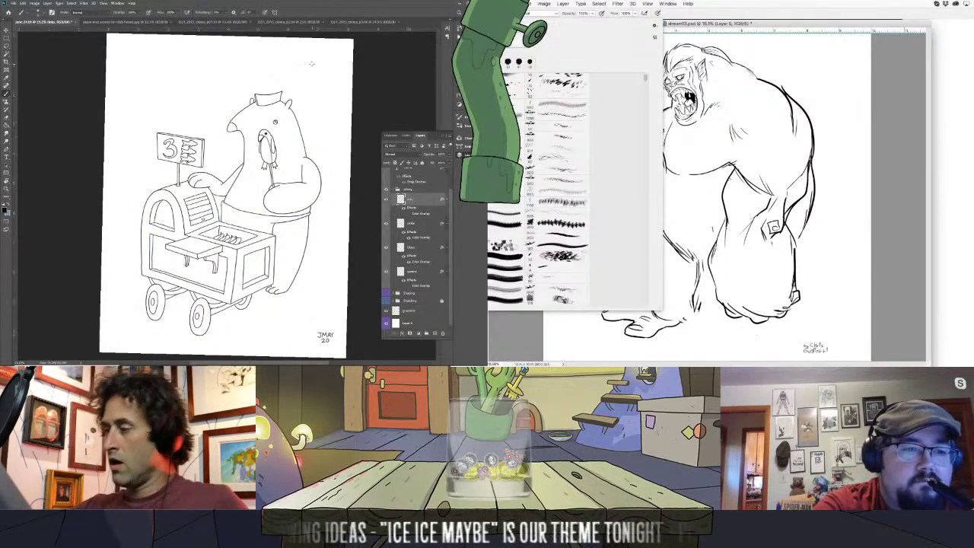
{"action": "key", "text": "r"}
{"action": "left_click_drag", "start_coordinate": [273, 60], "coordinate": [268, 60]}
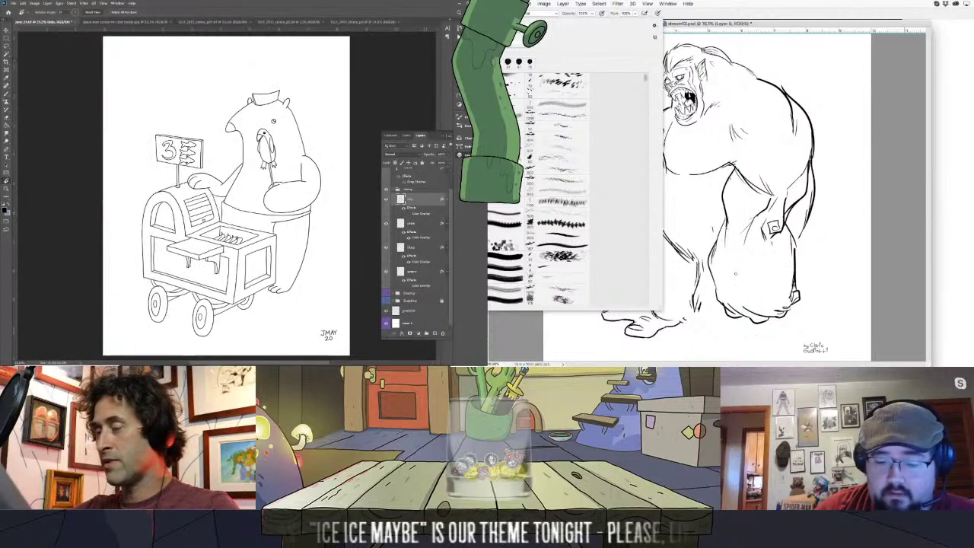
{"action": "key", "text": "Return"}
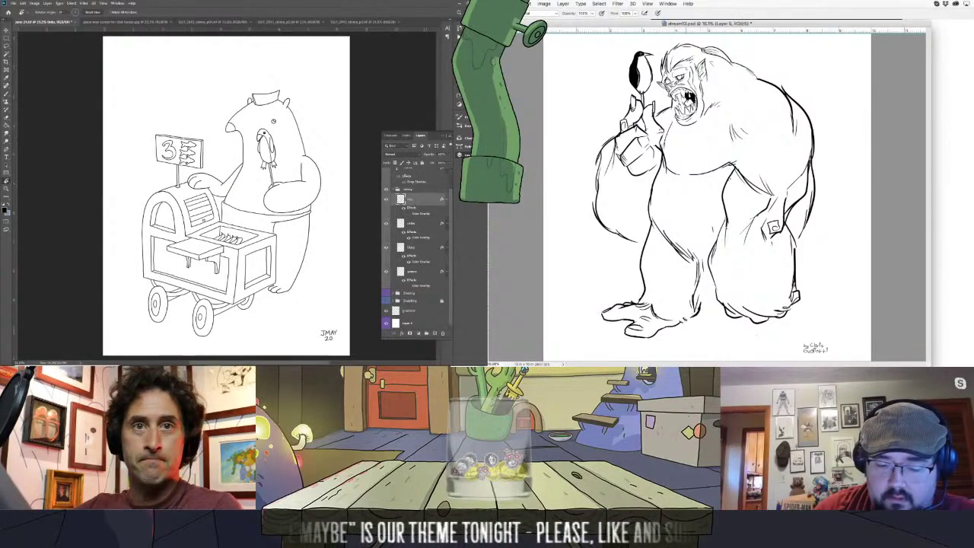
- Ink the beast's second foot with its row of toes, and redraw the belly fold and inner leg lines more cleanly
{"action": "left_click_drag", "start_coordinate": [683, 322], "coordinate": [677, 330]}
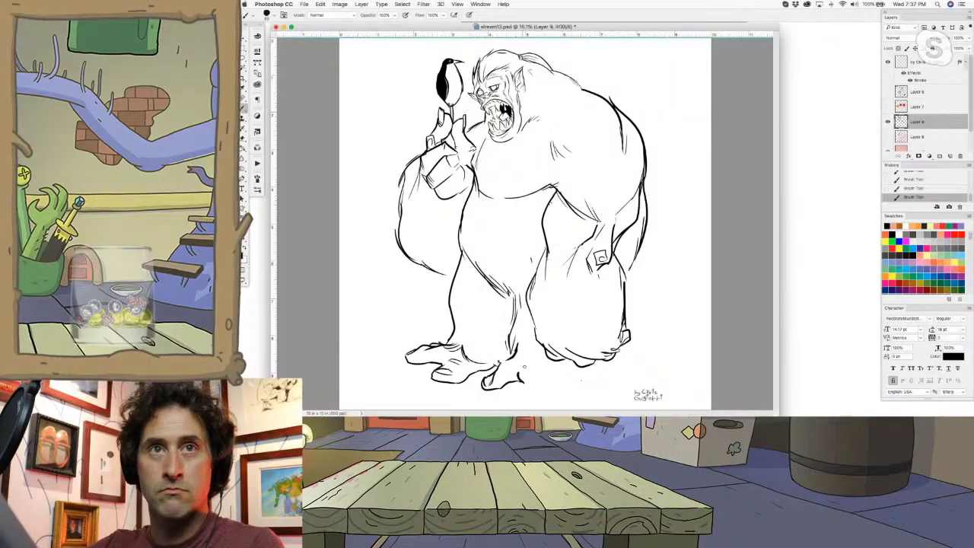
{"action": "mouse_move", "coordinate": [528, 372]}
{"action": "left_mouse_down"}
{"action": "mouse_move", "coordinate": [551, 376]}
{"action": "mouse_move", "coordinate": [542, 382]}
{"action": "mouse_move", "coordinate": [526, 345]}
{"action": "mouse_move", "coordinate": [572, 386]}
{"action": "mouse_move", "coordinate": [569, 369]}
{"action": "mouse_move", "coordinate": [601, 374]}
{"action": "left_mouse_up"}
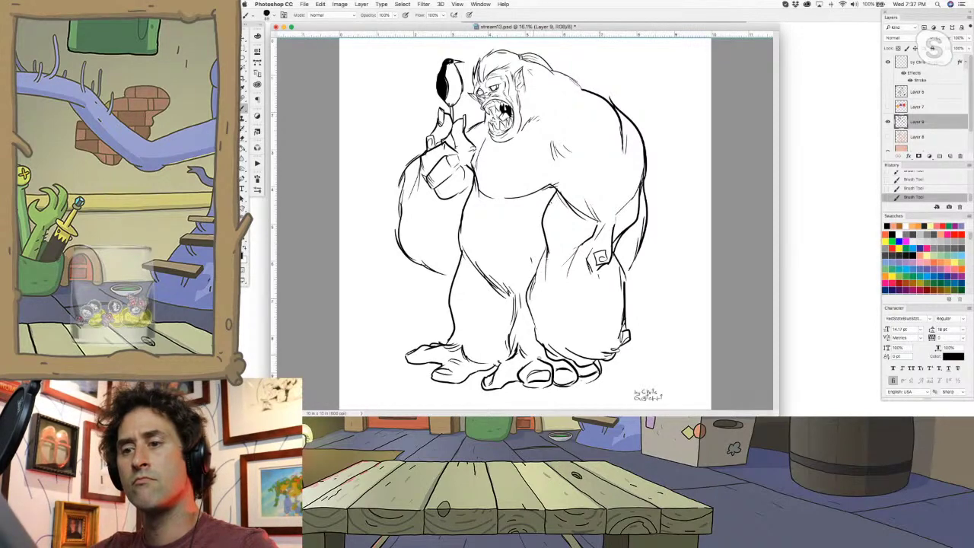
{"action": "mouse_move", "coordinate": [449, 297]}
{"action": "left_mouse_down"}
{"action": "mouse_move", "coordinate": [454, 330]}
{"action": "mouse_move", "coordinate": [445, 344]}
{"action": "left_mouse_up"}
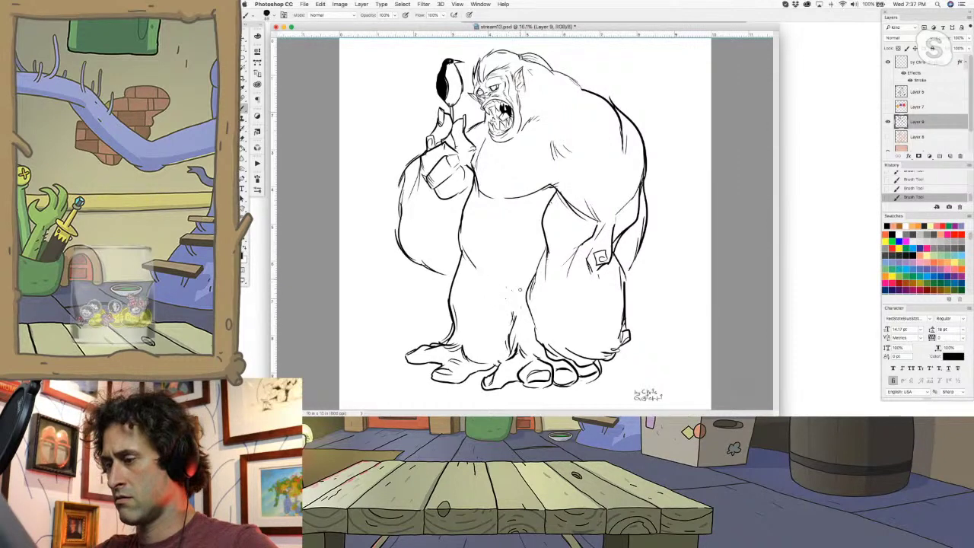
{"action": "left_click_drag", "start_coordinate": [511, 312], "coordinate": [519, 335]}
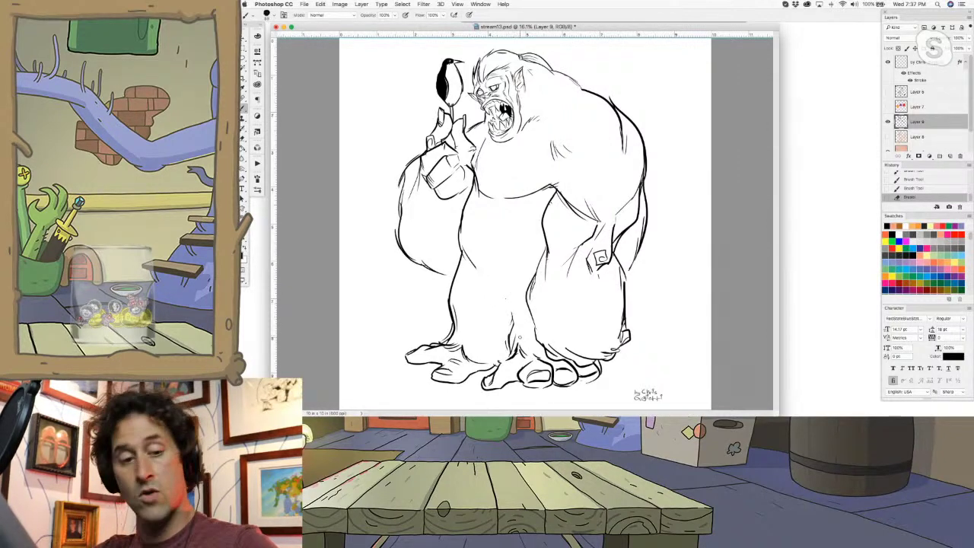
{"action": "left_click_drag", "start_coordinate": [466, 251], "coordinate": [502, 303]}
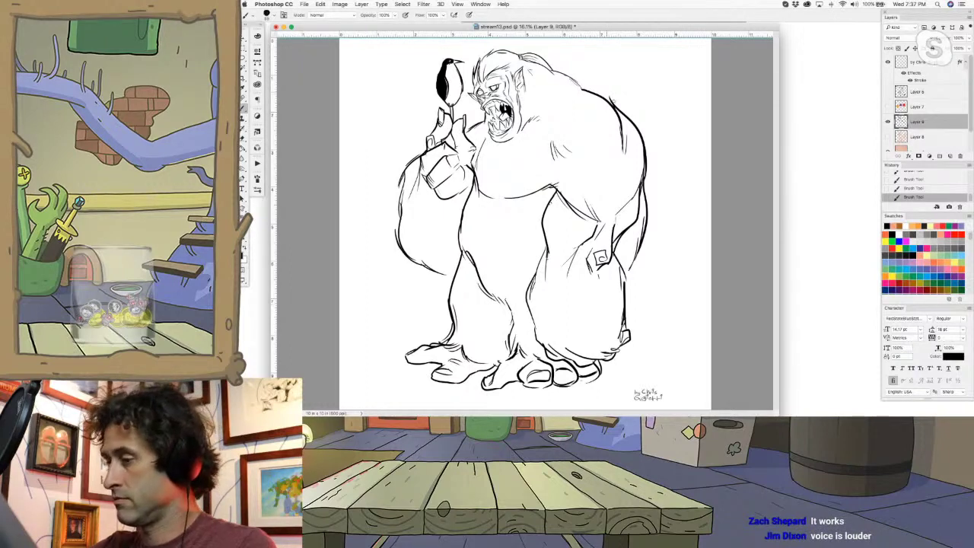
- Erase the stray strokes on the beast's upper back, shoulder and chest beside the raised hand
{"action": "left_click_drag", "start_coordinate": [611, 98], "coordinate": [619, 108]}
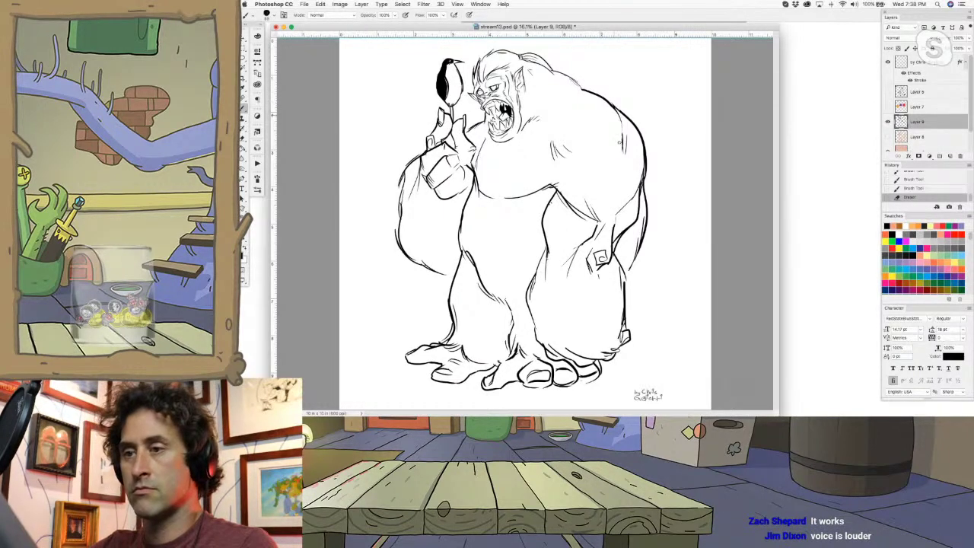
{"action": "left_click_drag", "start_coordinate": [619, 152], "coordinate": [623, 162]}
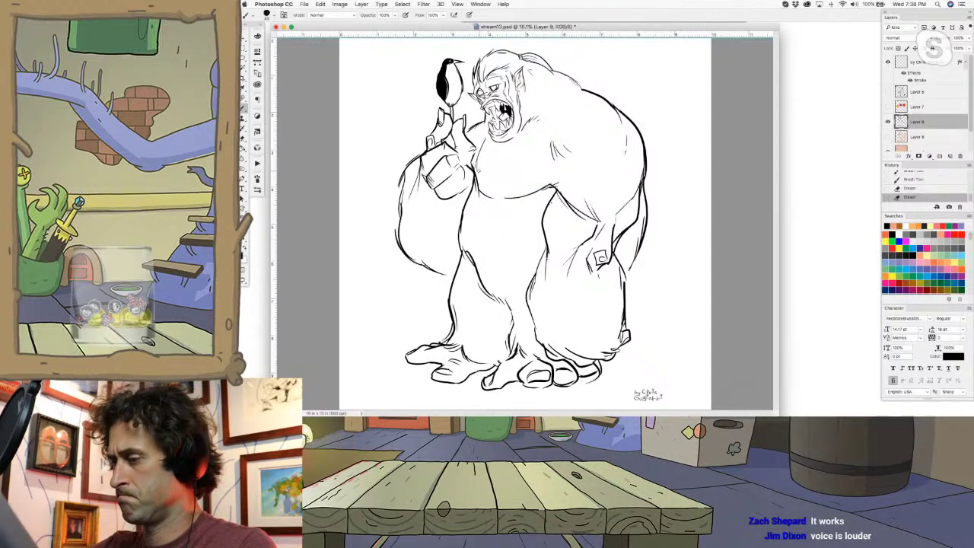
{"action": "left_click_drag", "start_coordinate": [479, 171], "coordinate": [478, 190]}
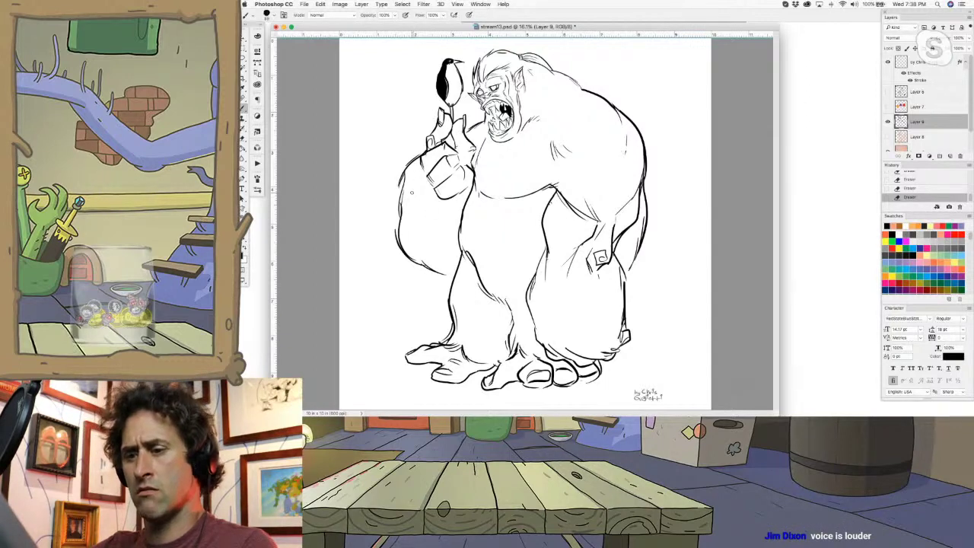
- Redraw the edge of the beast's raised hand and wrist, and replace the forearm's outer contour with shaggier strokes
{"action": "left_click_drag", "start_coordinate": [473, 163], "coordinate": [476, 173]}
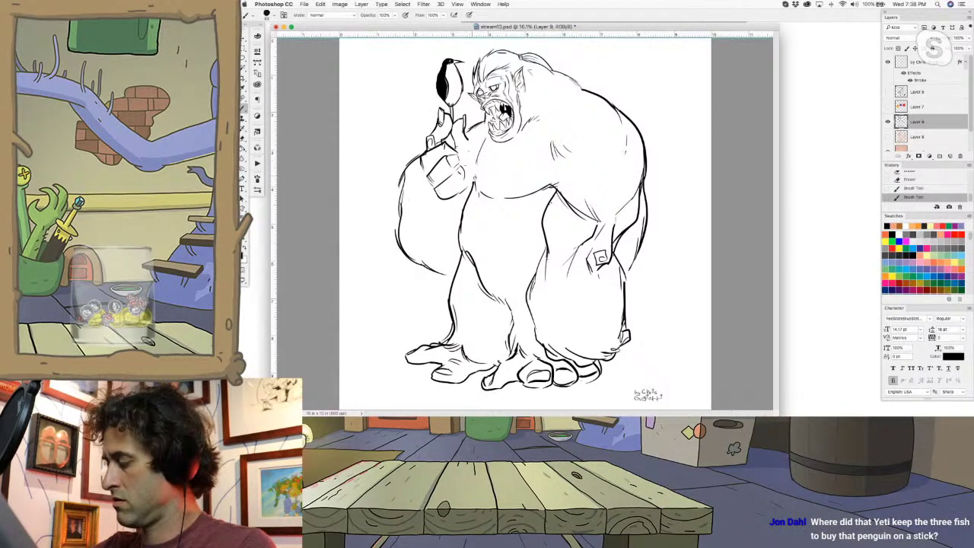
{"action": "mouse_move", "coordinate": [485, 140]}
{"action": "left_mouse_down"}
{"action": "mouse_move", "coordinate": [478, 151]}
{"action": "mouse_move", "coordinate": [453, 148]}
{"action": "left_mouse_up"}
{"action": "mouse_move", "coordinate": [455, 139]}
{"action": "left_mouse_down"}
{"action": "mouse_move", "coordinate": [449, 147]}
{"action": "mouse_move", "coordinate": [475, 164]}
{"action": "left_mouse_up"}
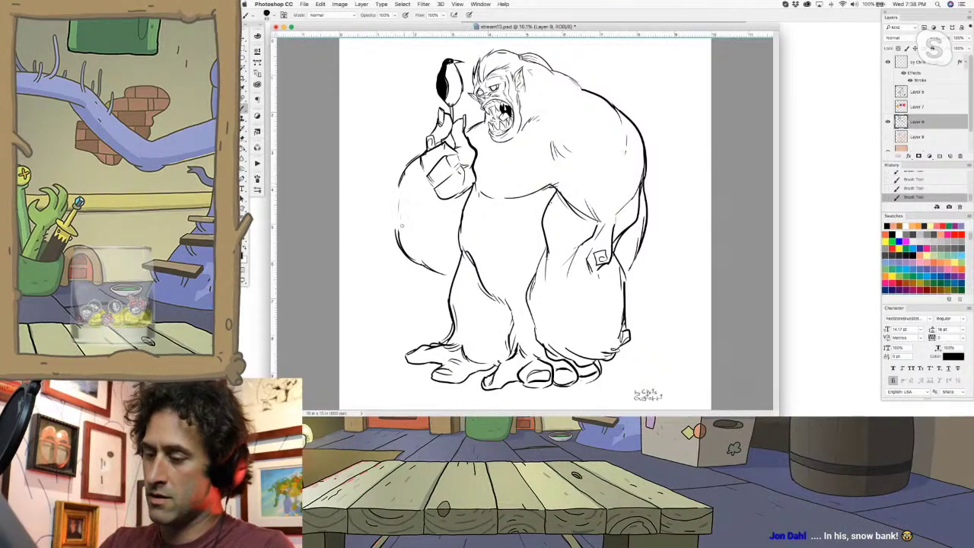
{"action": "left_click_drag", "start_coordinate": [401, 226], "coordinate": [404, 249]}
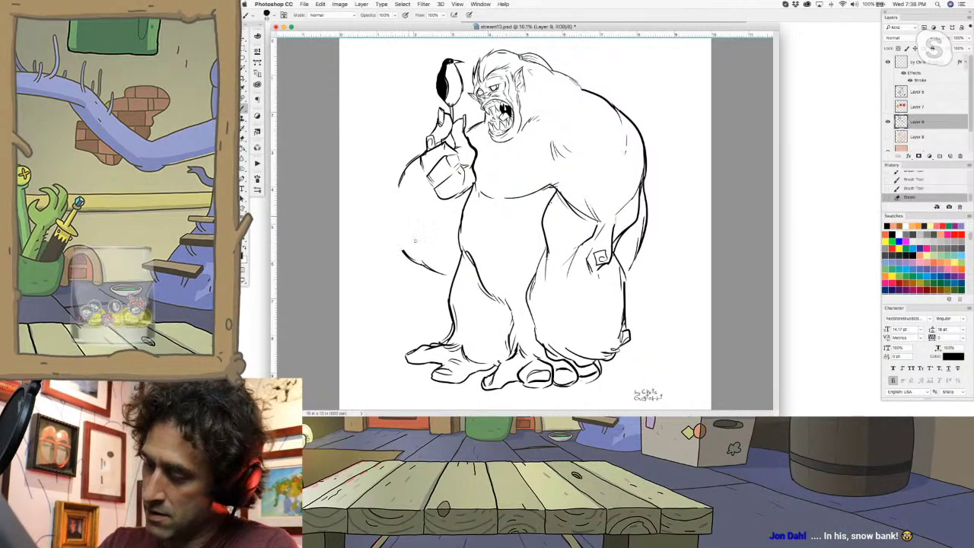
{"action": "left_click_drag", "start_coordinate": [420, 166], "coordinate": [432, 191]}
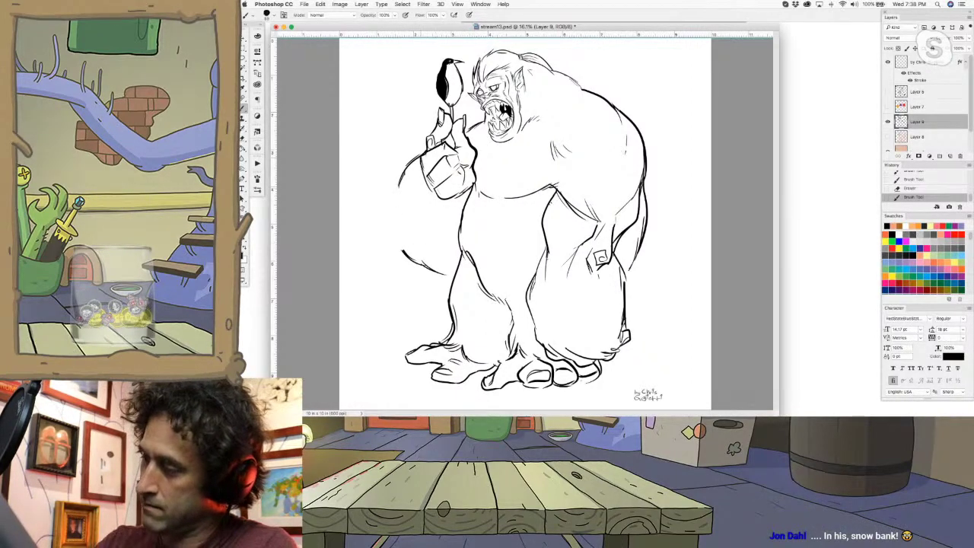
{"action": "mouse_move", "coordinate": [417, 157]}
{"action": "left_mouse_down"}
{"action": "mouse_move", "coordinate": [431, 192]}
{"action": "mouse_move", "coordinate": [393, 225]}
{"action": "mouse_move", "coordinate": [396, 258]}
{"action": "mouse_move", "coordinate": [405, 253]}
{"action": "left_mouse_up"}
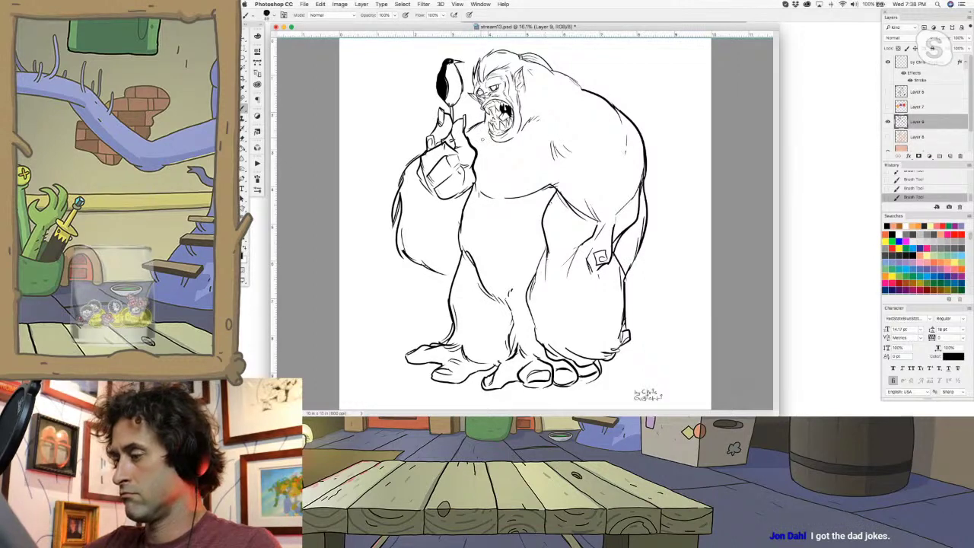
- Duplicate the beast's line art layer and thicken the outline of the raised hand, forearm and adjoining leg on the copy
{"action": "left_click_drag", "start_coordinate": [939, 128], "coordinate": [950, 154]}
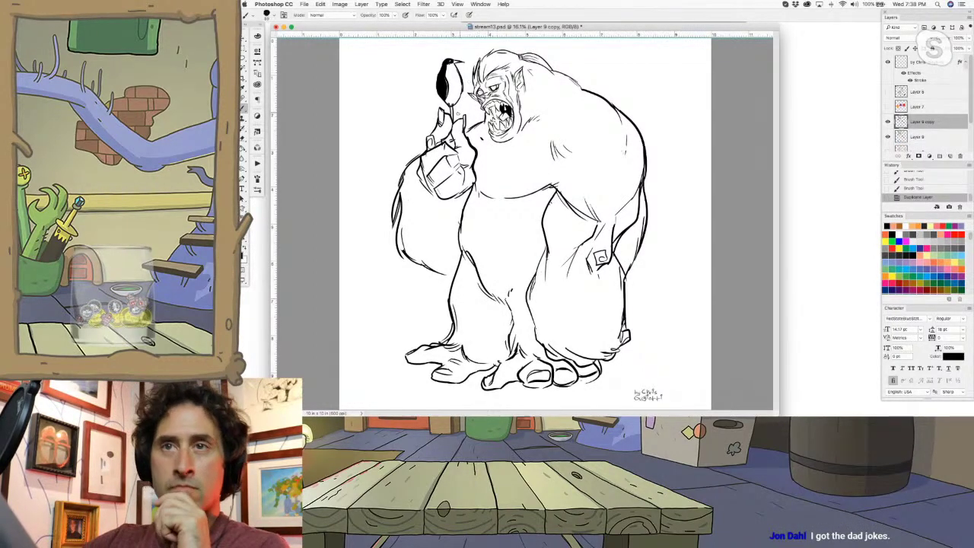
{"action": "left_click_drag", "start_coordinate": [442, 143], "coordinate": [453, 133]}
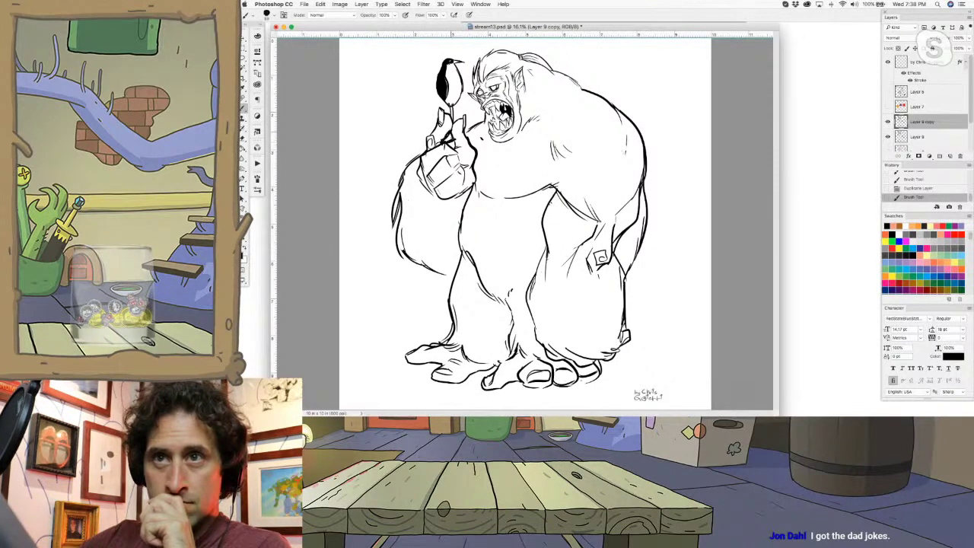
{"action": "mouse_move", "coordinate": [402, 170]}
{"action": "left_mouse_down"}
{"action": "mouse_move", "coordinate": [418, 156]}
{"action": "mouse_move", "coordinate": [396, 191]}
{"action": "mouse_move", "coordinate": [396, 260]}
{"action": "mouse_move", "coordinate": [458, 282]}
{"action": "left_mouse_up"}
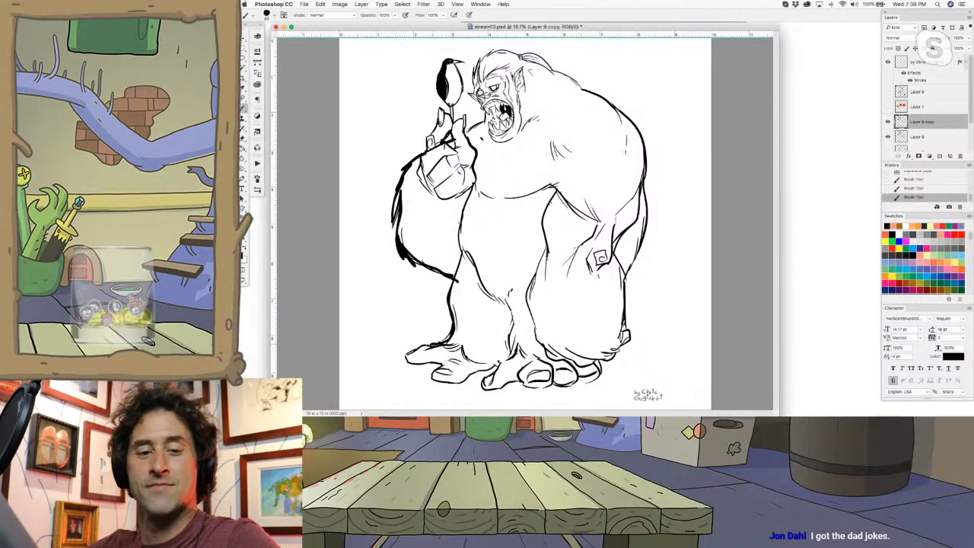
- Thicken the beast's outer contour around the feet and toes, the lowered arm, and the head and upper back
{"action": "left_click_drag", "start_coordinate": [410, 350], "coordinate": [407, 361]}
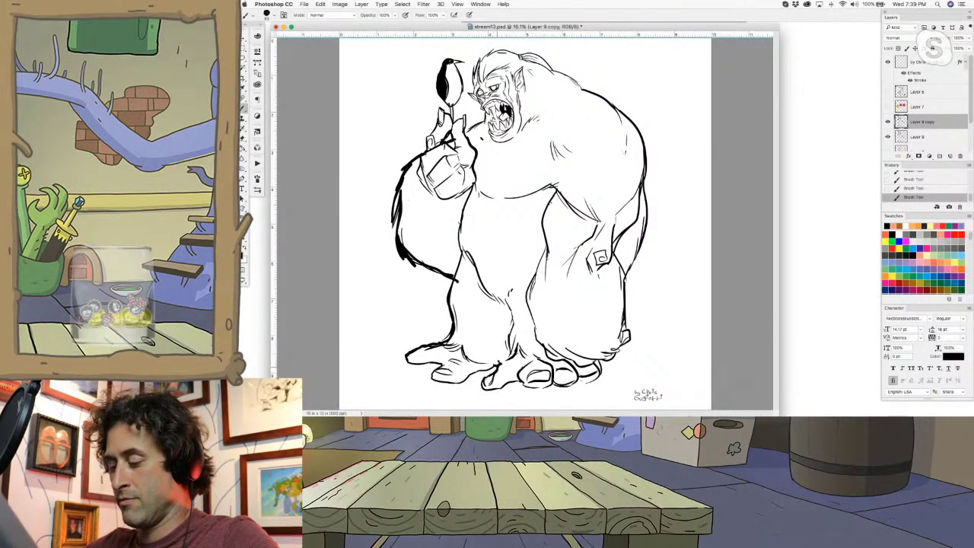
{"action": "mouse_move", "coordinate": [523, 384]}
{"action": "left_mouse_down"}
{"action": "mouse_move", "coordinate": [593, 381]}
{"action": "mouse_move", "coordinate": [618, 348]}
{"action": "left_mouse_up"}
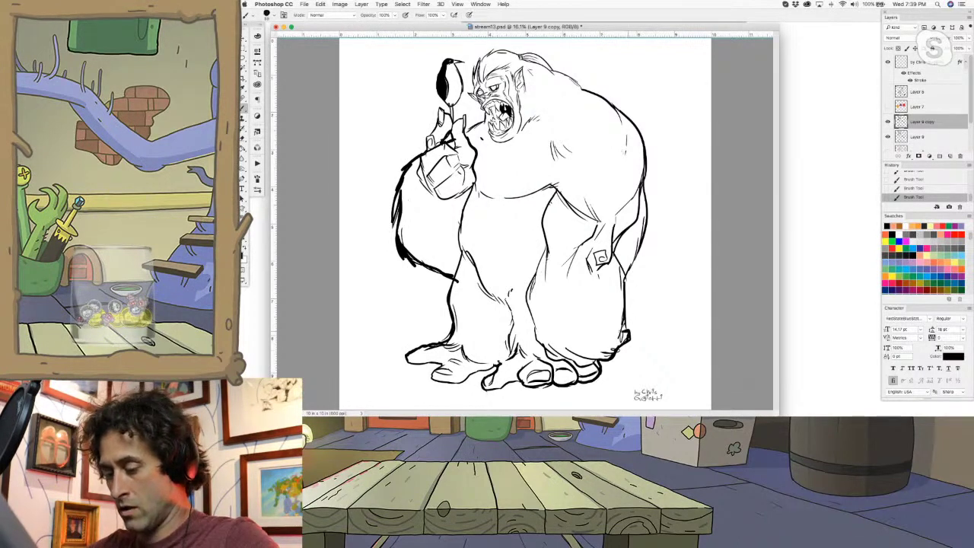
{"action": "left_click_drag", "start_coordinate": [644, 193], "coordinate": [623, 283]}
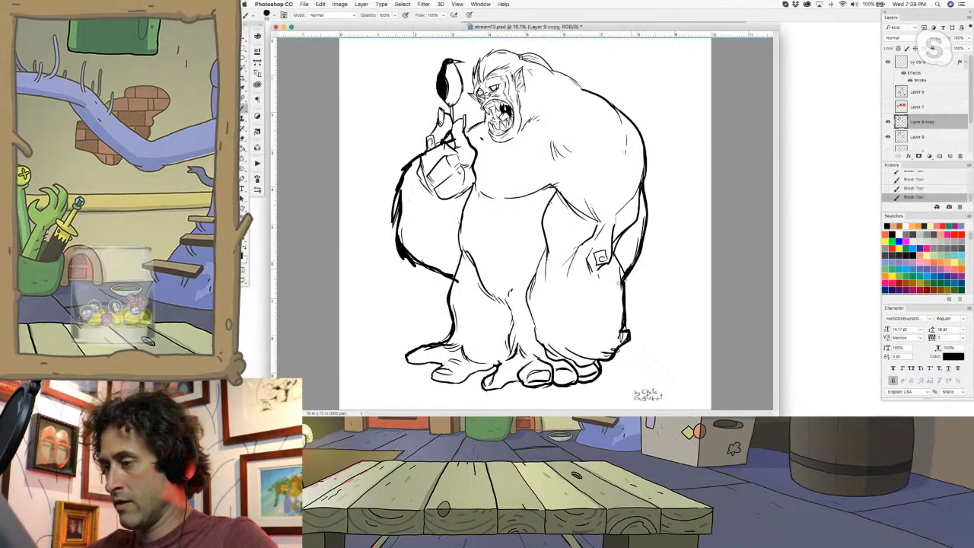
{"action": "left_click_drag", "start_coordinate": [521, 57], "coordinate": [588, 96]}
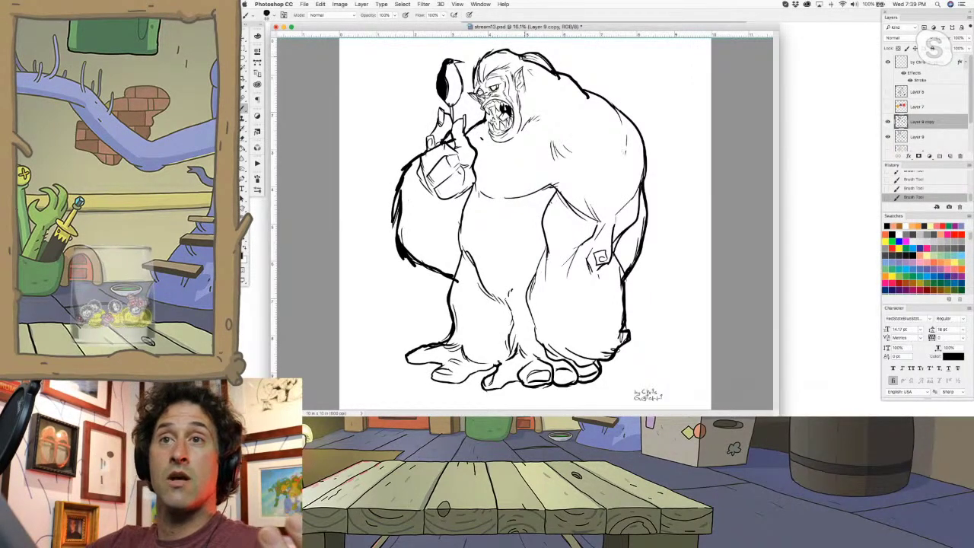
- Select the empty area around the beast, including the gap by its raised hand, and fill it pale pink on a new layer
{"action": "key", "text": "w"}
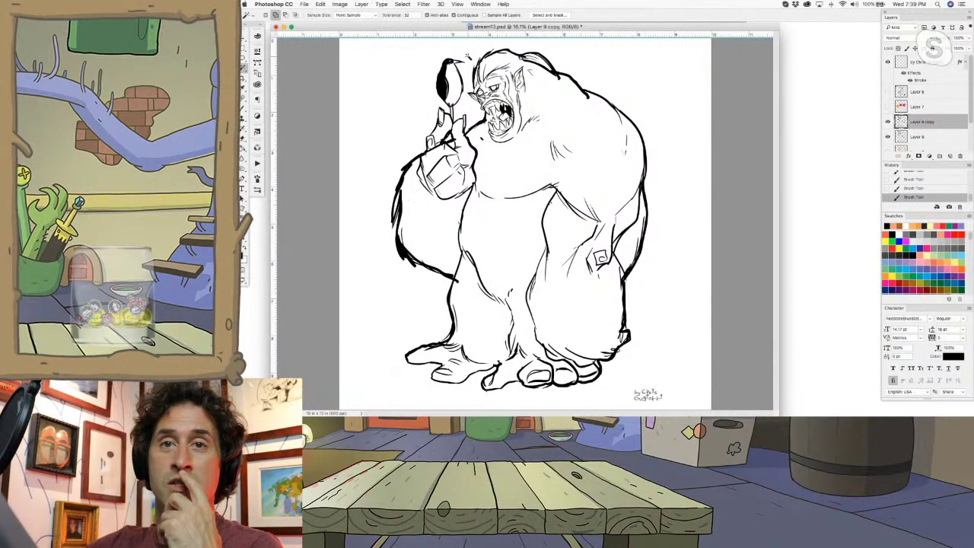
{"action": "left_click", "coordinate": [473, 50]}
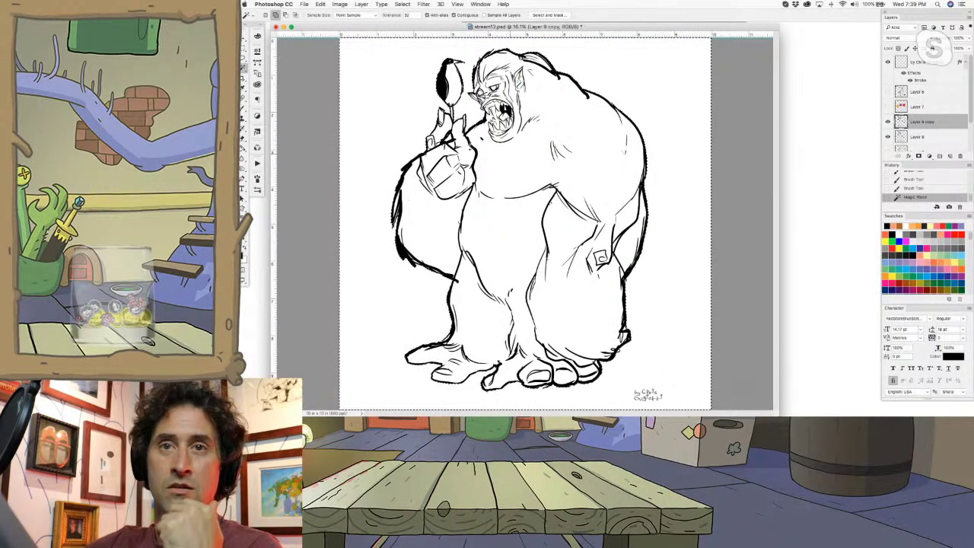
{"action": "left_click", "coordinate": [457, 142]}
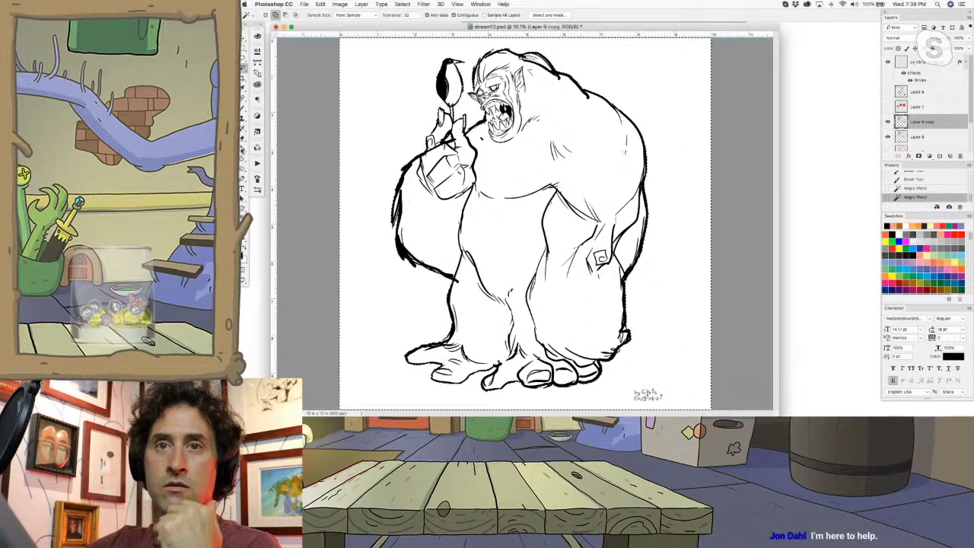
{"action": "key", "text": "g"}
{"action": "scroll", "coordinate": [963, 118], "scroll_direction": "down", "scroll_amount": 3}
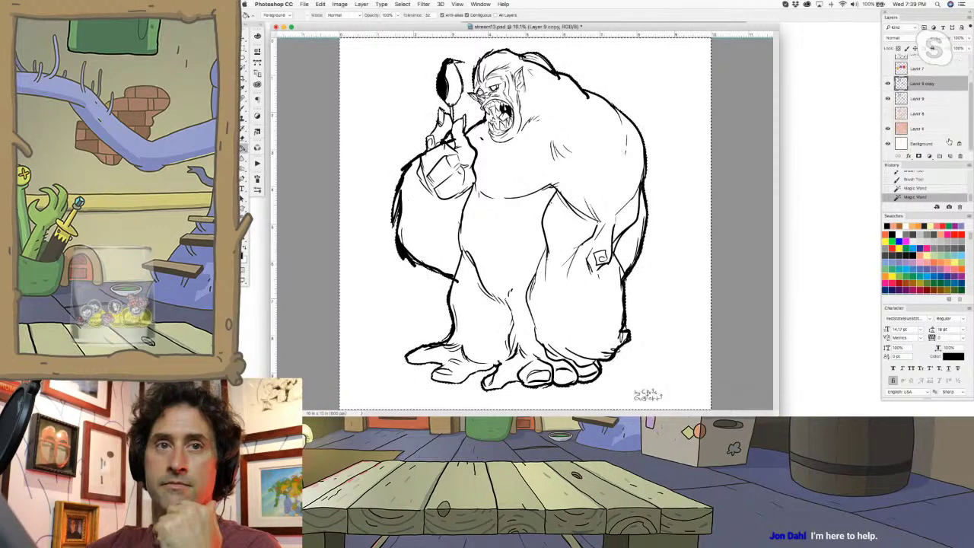
{"action": "left_click", "coordinate": [949, 155]}
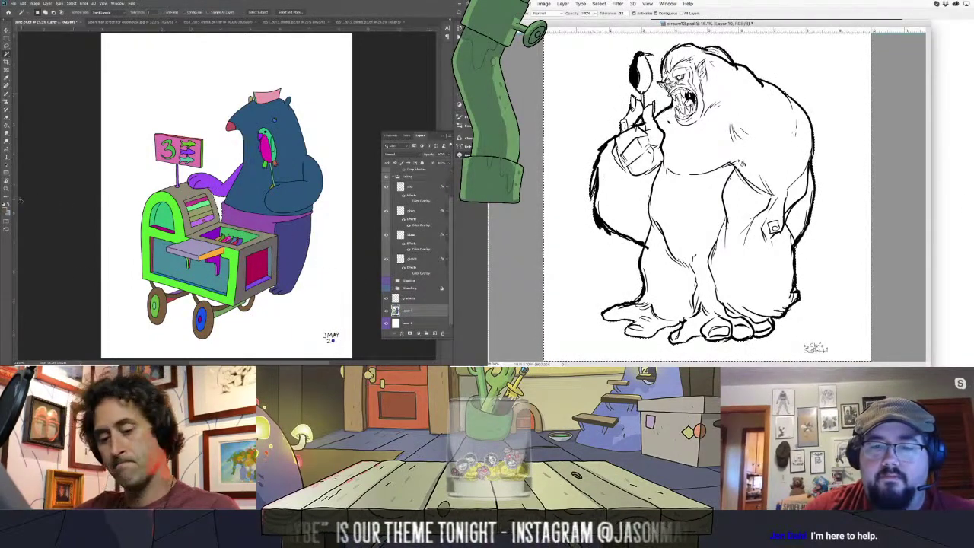
{"action": "key", "text": "Delete"}
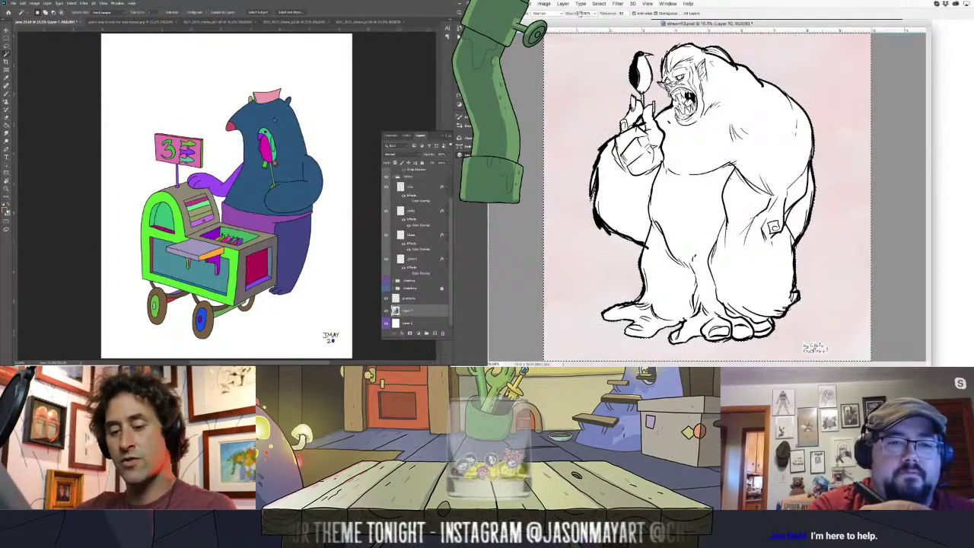
- Undo the pink fill and drop the selection on the beast's canvas, and choose a pale blue foreground colour on the bear's canvas
{"action": "left_click", "coordinate": [6, 211]}
{"action": "left_click", "coordinate": [599, 4]}
{"action": "left_click", "coordinate": [324, 120]}
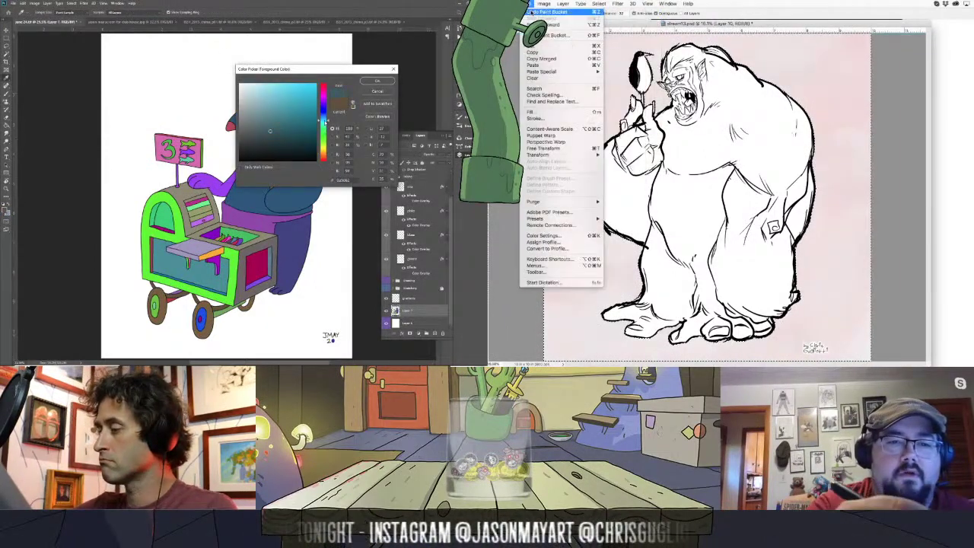
{"action": "left_click", "coordinate": [549, 11]}
{"action": "left_click", "coordinate": [599, 4]}
{"action": "left_click", "coordinate": [248, 91]}
{"action": "left_click", "coordinate": [606, 18]}
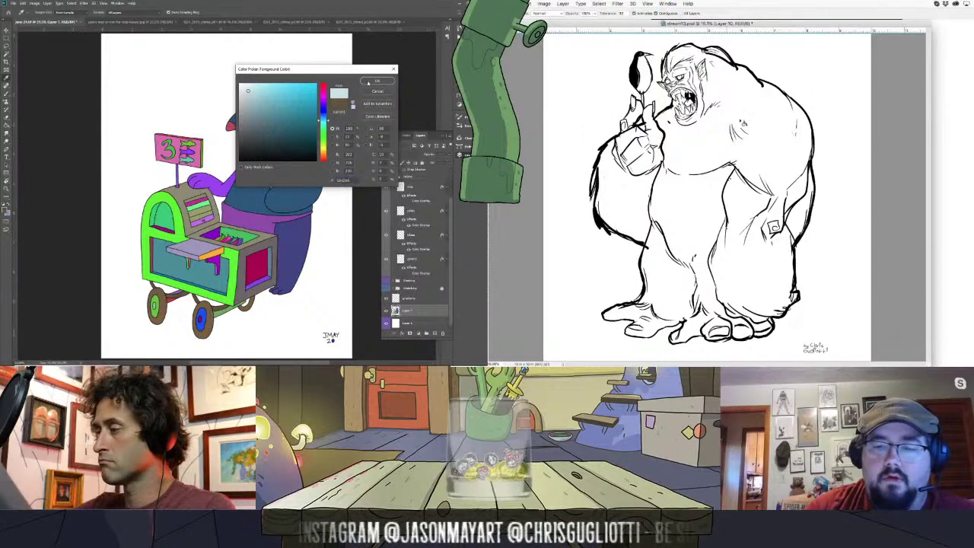
{"action": "left_click", "coordinate": [377, 81]}
- Fill the bear's head, torso and legs with pale blue, and flood the beast's new layer with pale pink
{"action": "key", "text": "g"}
{"action": "left_click", "coordinate": [759, 167]}
{"action": "left_click", "coordinate": [292, 158]}
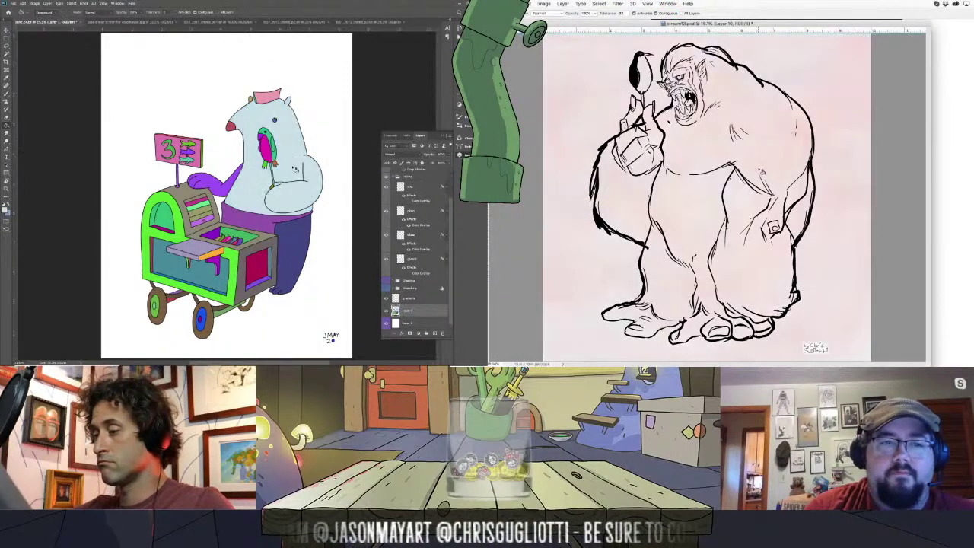
{"action": "left_click", "coordinate": [287, 261]}
- Restore the selection around the beast and remove the pink fill, and colour the bear's outstretched arm pale blue
{"action": "left_click", "coordinate": [599, 4]}
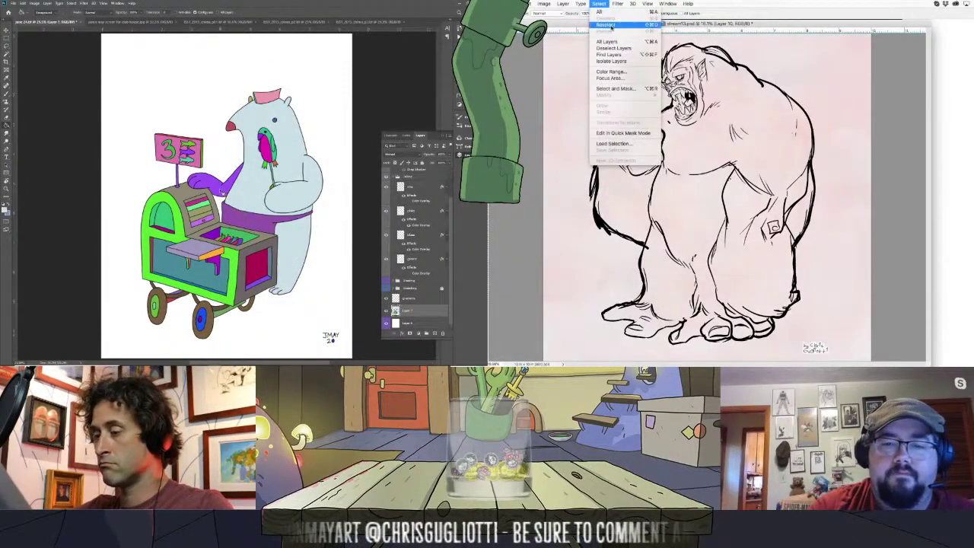
{"action": "left_click", "coordinate": [616, 37]}
{"action": "left_click", "coordinate": [245, 193]}
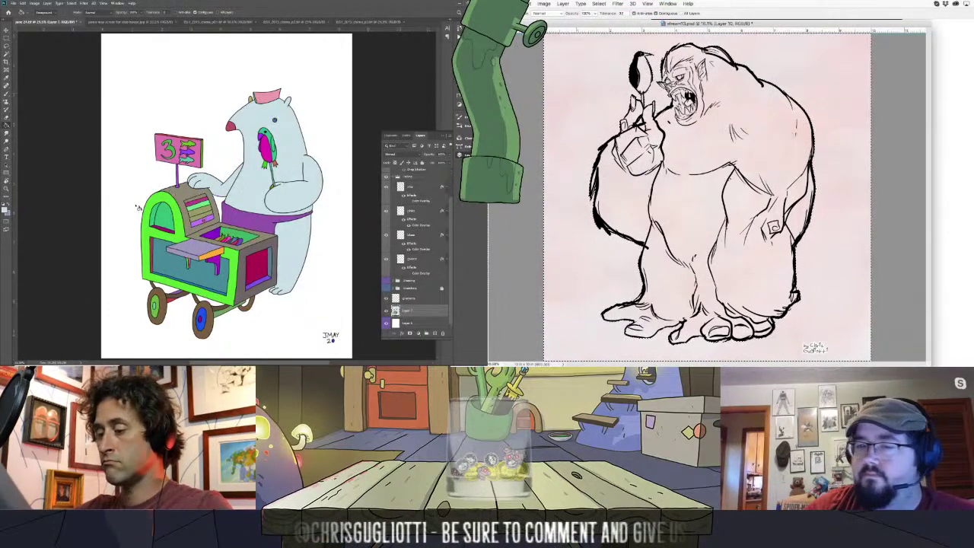
{"action": "key", "text": "Delete"}
- Invert the selection and fill the beast's silhouette with pale pink, and open the foreground colour for editing on the bear's canvas
{"action": "left_click", "coordinate": [599, 4]}
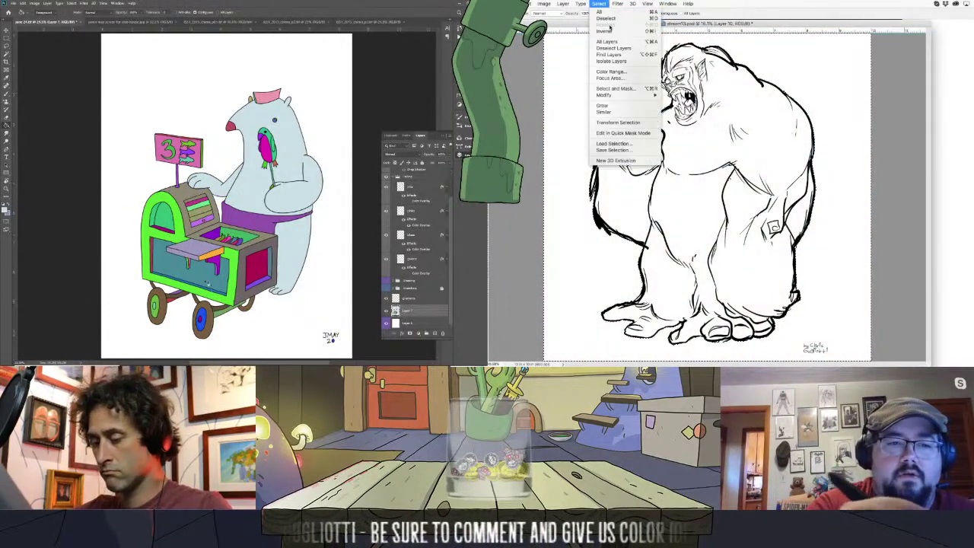
{"action": "left_click", "coordinate": [610, 31]}
{"action": "left_click", "coordinate": [527, 3]}
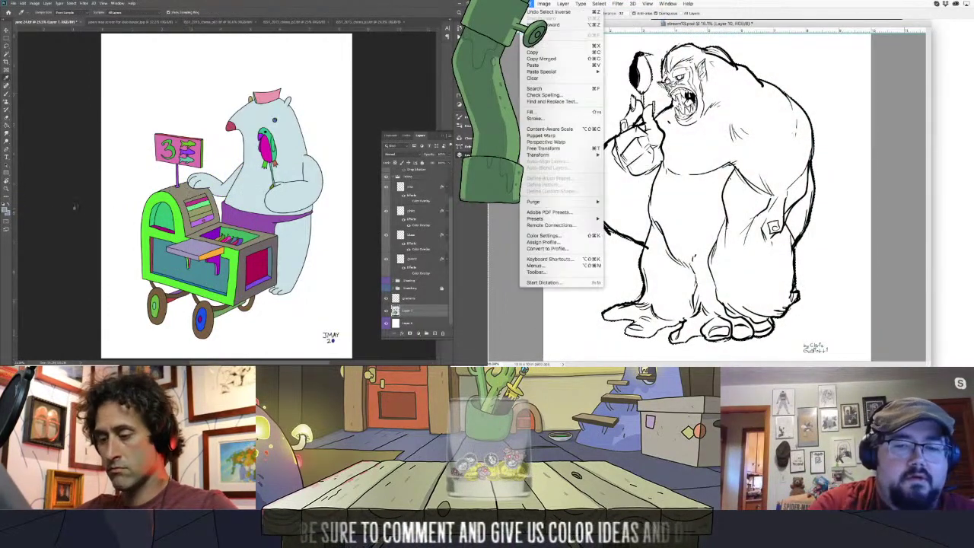
{"action": "left_click", "coordinate": [548, 116]}
{"action": "left_click", "coordinate": [5, 210]}
{"action": "left_click", "coordinate": [734, 107]}
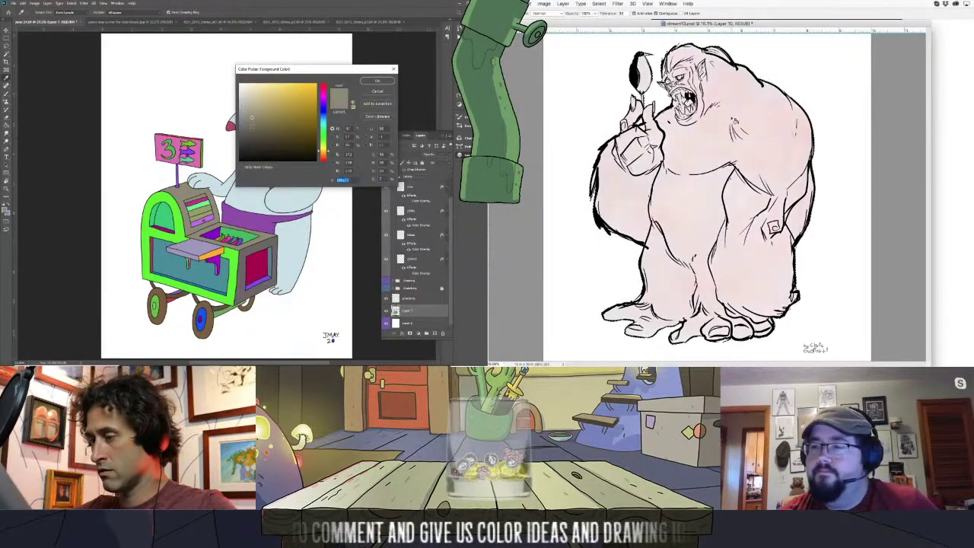
- Choose a muted grey-brown foreground colour for the cart, and merge the yeti's active layer down and clear its selection
{"action": "left_click", "coordinate": [254, 125]}
{"action": "key", "text": "super+e"}
{"action": "left_click", "coordinate": [377, 80]}
{"action": "key", "text": "super+d"}
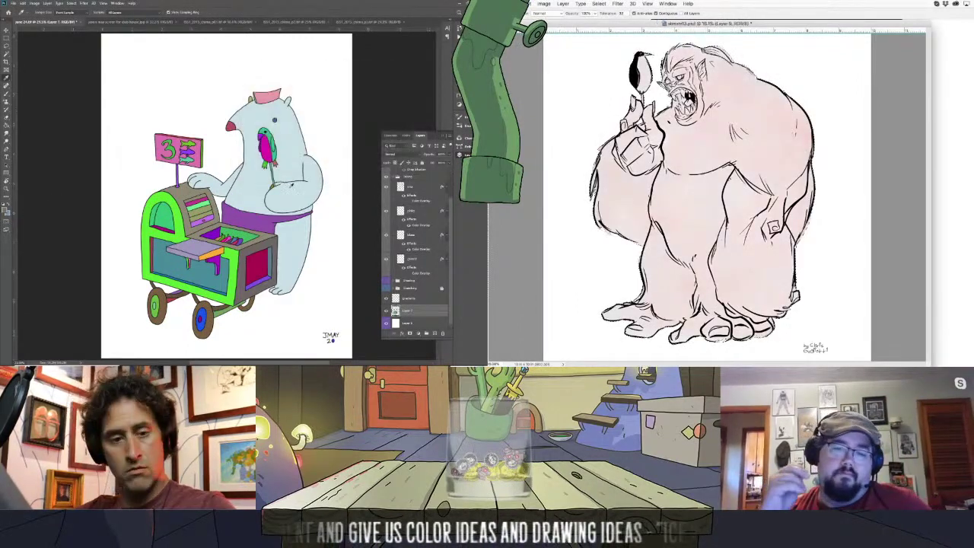
{"action": "key", "text": "b"}
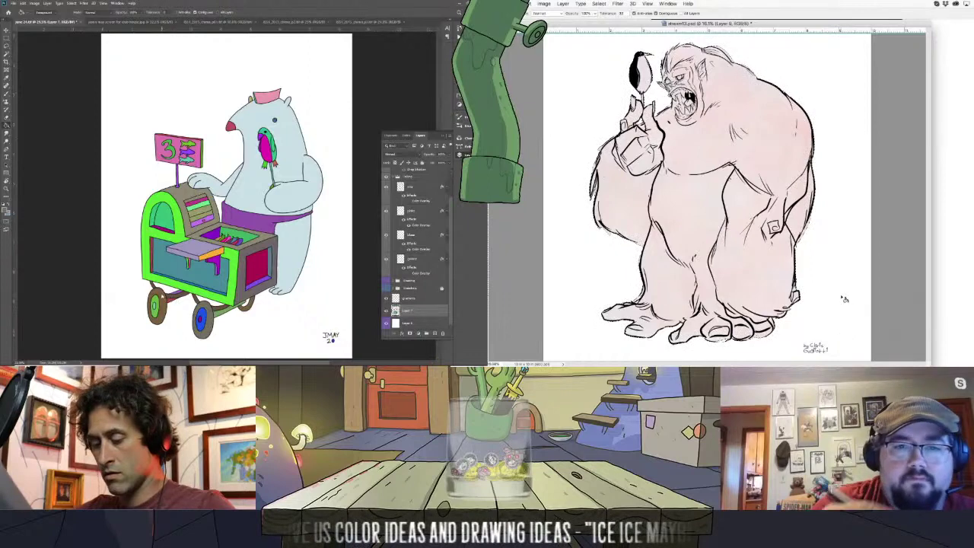
- Choose a darker grey-brown for the cart, and lower the lightness of the yeti's Layer 9 with a Hue/Saturation adjustment
{"action": "left_click", "coordinate": [7, 211]}
{"action": "left_click", "coordinate": [599, 4]}
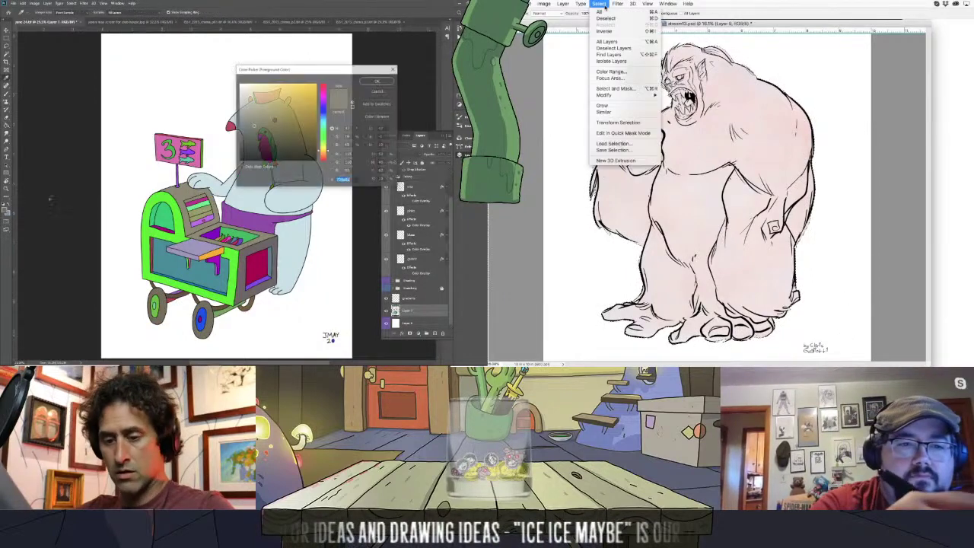
{"action": "mouse_move", "coordinate": [563, 4]}
{"action": "left_click", "coordinate": [256, 135]}
{"action": "mouse_move", "coordinate": [567, 21]}
{"action": "left_click", "coordinate": [377, 80]}
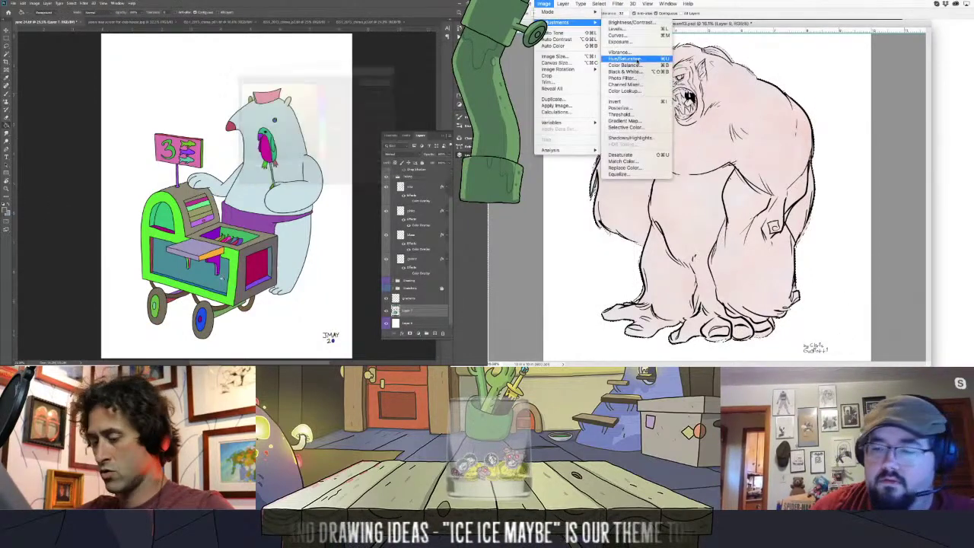
{"action": "left_click", "coordinate": [616, 61]}
{"action": "key", "text": "g"}
{"action": "key", "text": "ctrl+u"}
{"action": "left_click_drag", "start_coordinate": [913, 320], "coordinate": [904, 321]}
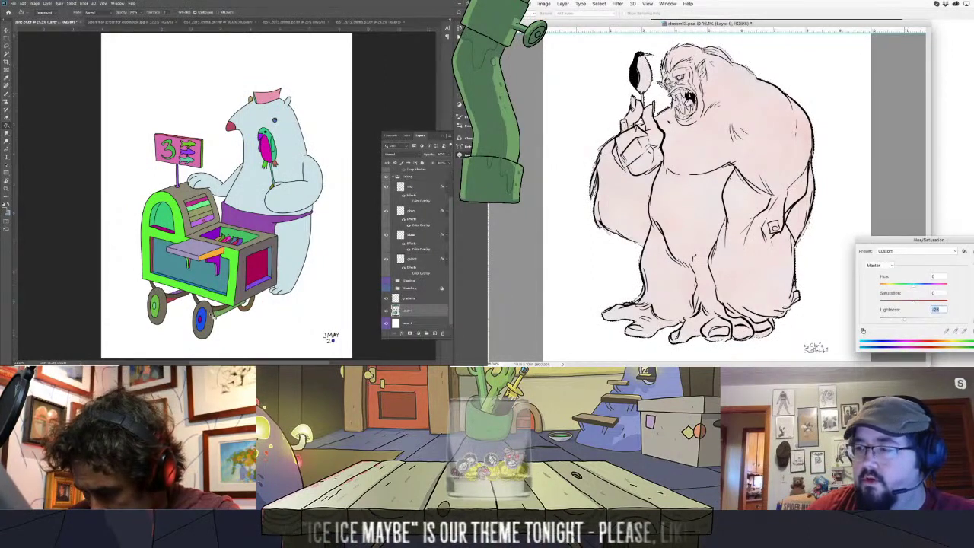
{"action": "key", "text": "Return"}
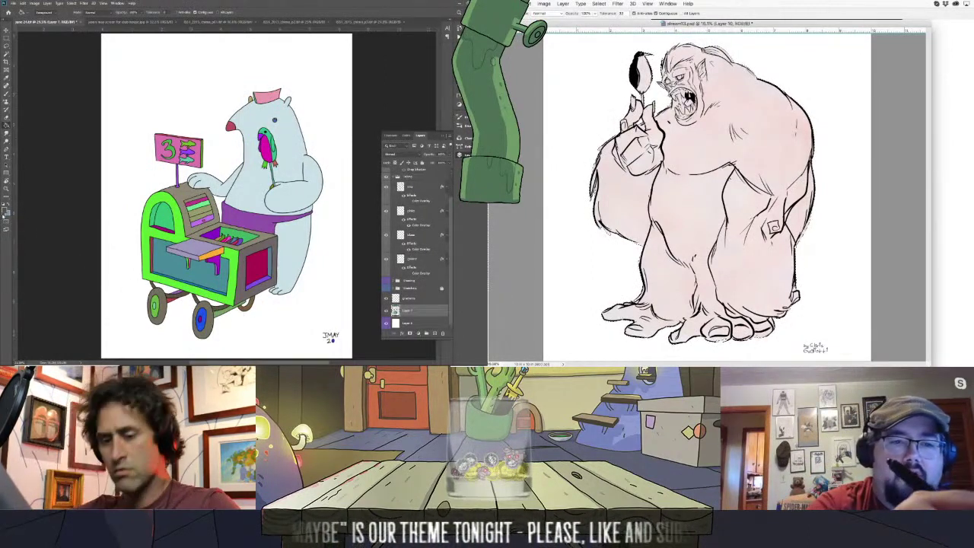
- Fill the cart's undercarriage with a darker brown, and shift the yeti's Layer 10 to pale blue with a Hue/Saturation adjustment
{"action": "left_click", "coordinate": [546, 4]}
{"action": "left_click", "coordinate": [5, 211]}
{"action": "mouse_move", "coordinate": [561, 25]}
{"action": "left_click", "coordinate": [255, 141]}
{"action": "left_click", "coordinate": [637, 72]}
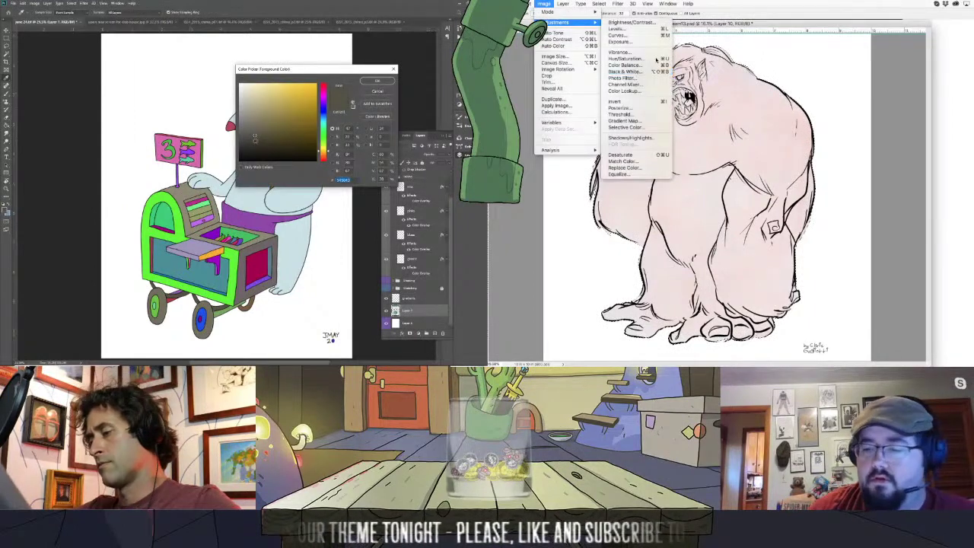
{"action": "left_click", "coordinate": [373, 82]}
{"action": "left_click_drag", "start_coordinate": [913, 319], "coordinate": [935, 302]}
{"action": "left_click", "coordinate": [219, 312]}
{"action": "left_click", "coordinate": [250, 309]}
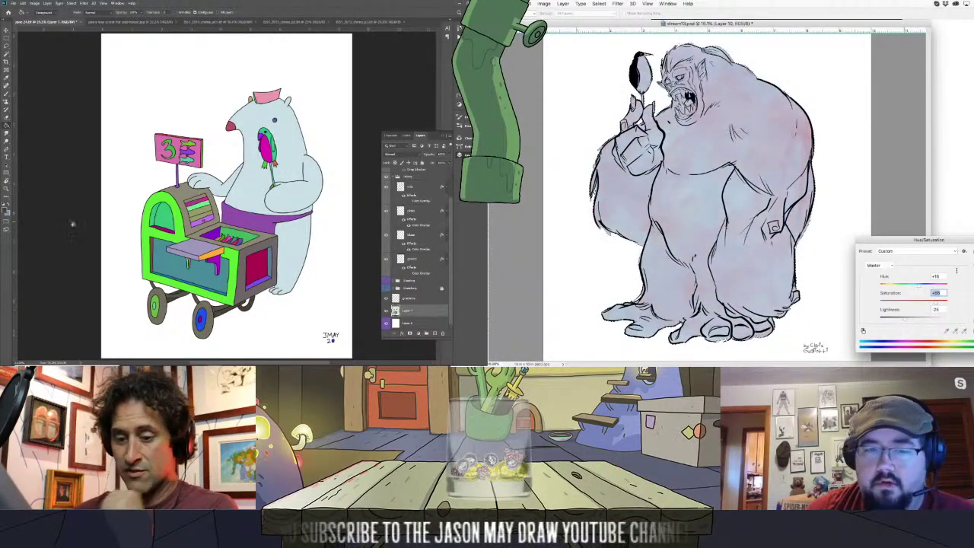
{"action": "key", "text": "Return"}
- Choose a mid-tone taupe and fill the bright green front frame of the cart with it
{"action": "left_click", "coordinate": [5, 210]}
{"action": "left_click", "coordinate": [254, 126]}
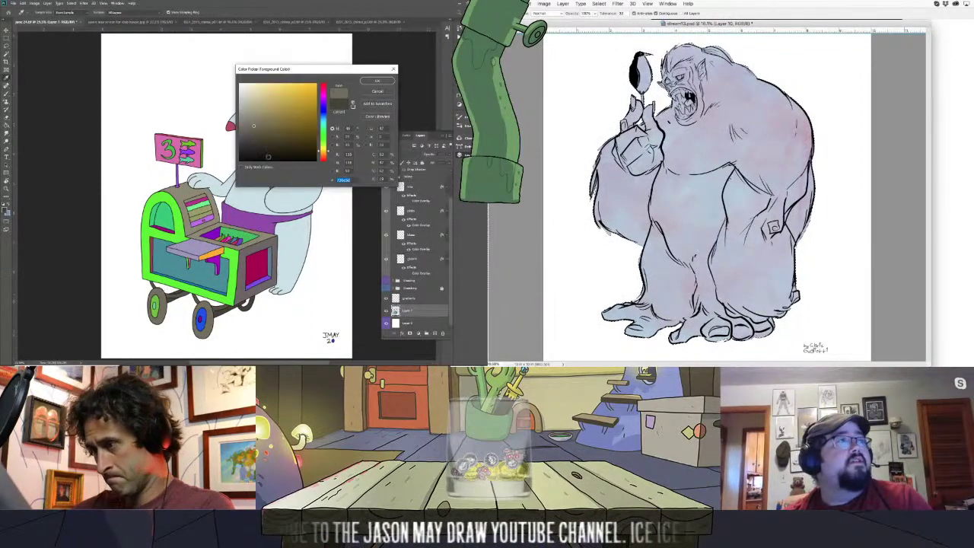
{"action": "left_click", "coordinate": [254, 122]}
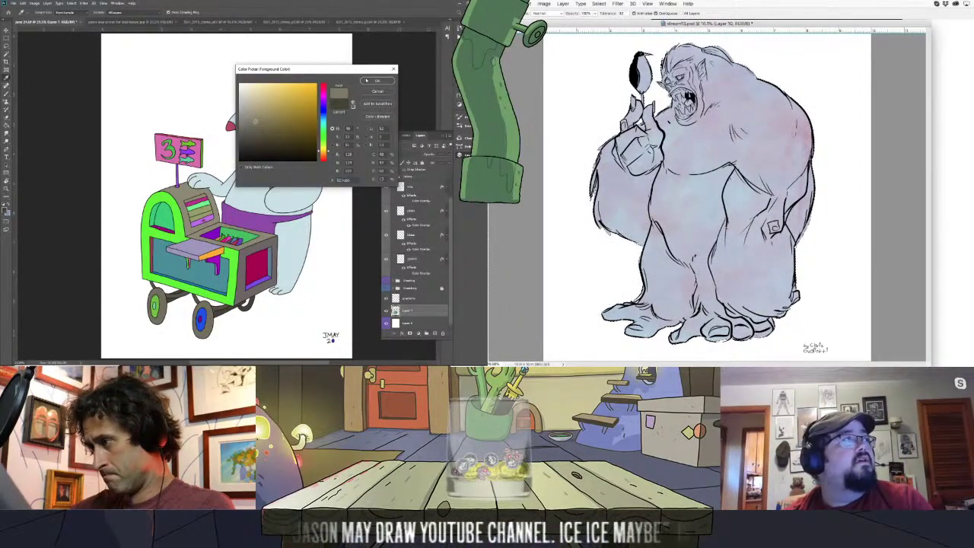
{"action": "key", "text": "Return"}
{"action": "left_click", "coordinate": [207, 278]}
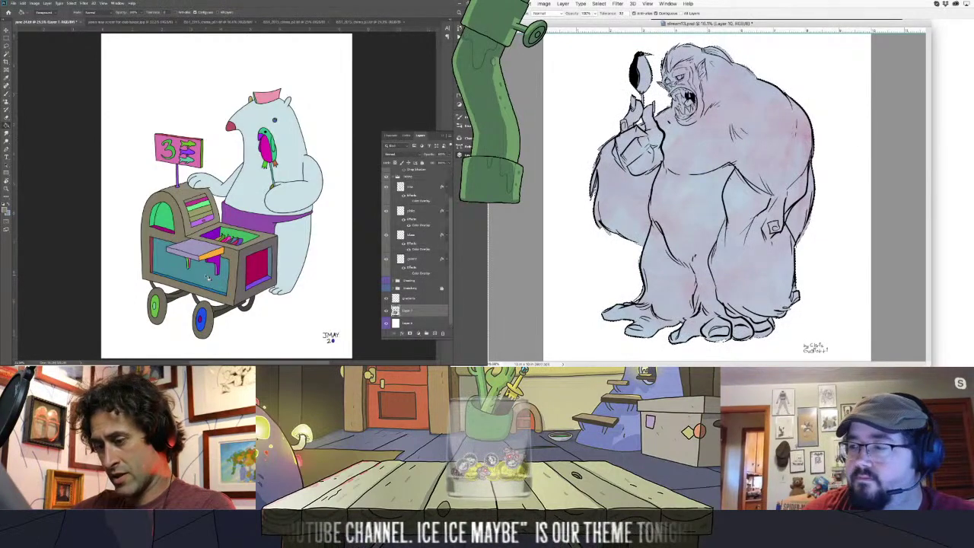
- Pick a slightly darker taupe and fill the teal front panel of the cart with it
{"action": "left_click", "coordinate": [7, 219]}
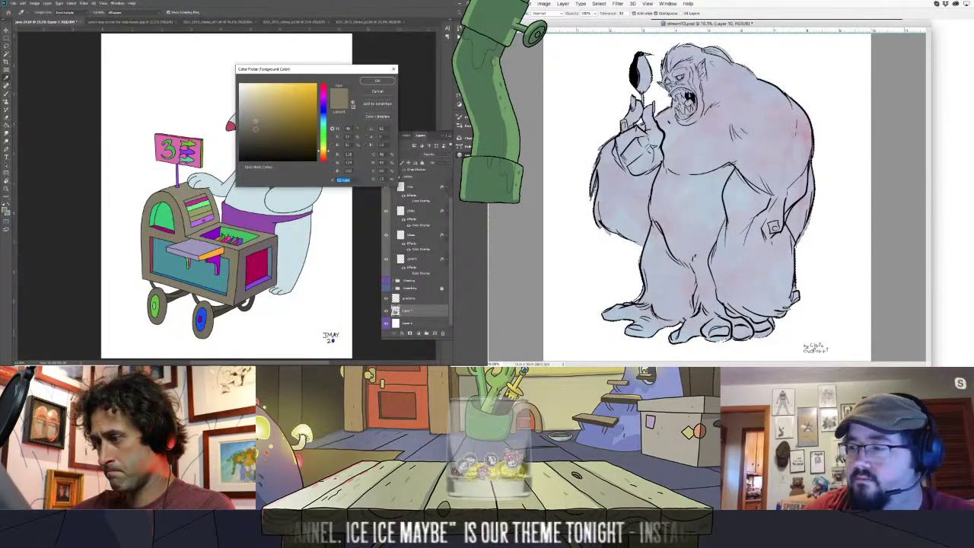
{"action": "left_click", "coordinate": [377, 92]}
{"action": "left_click", "coordinate": [174, 266]}
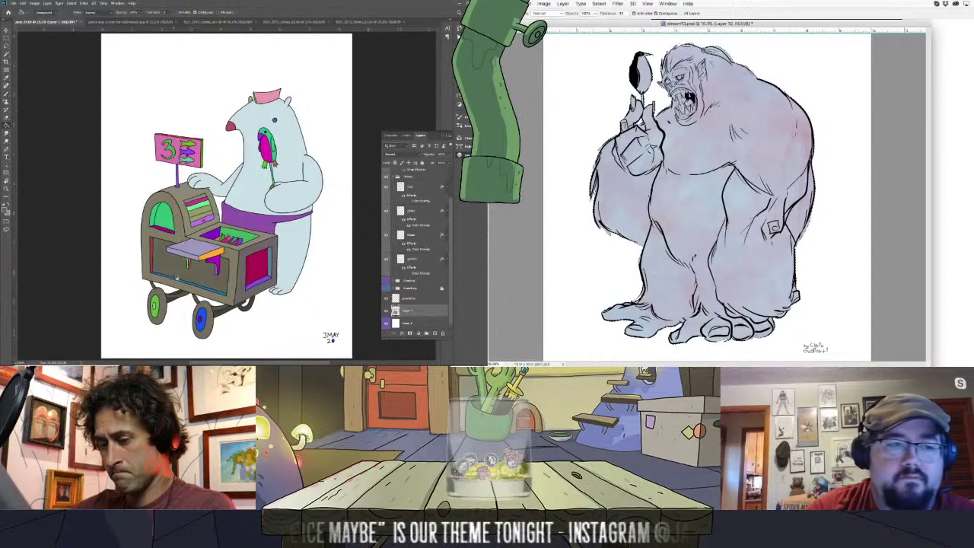
- Lasso the green back area inside the cart's arched window, fill it with the darker taupe and clear the selection
{"action": "key", "text": "z"}
{"action": "left_click_drag", "start_coordinate": [178, 210], "coordinate": [206, 209]}
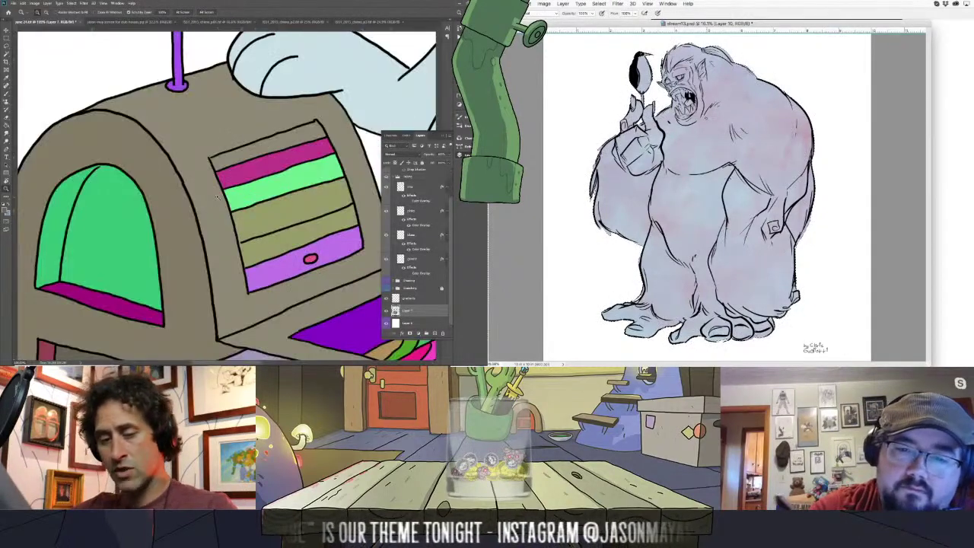
{"action": "left_click_drag", "start_coordinate": [161, 234], "coordinate": [234, 172]}
{"action": "key", "text": "l"}
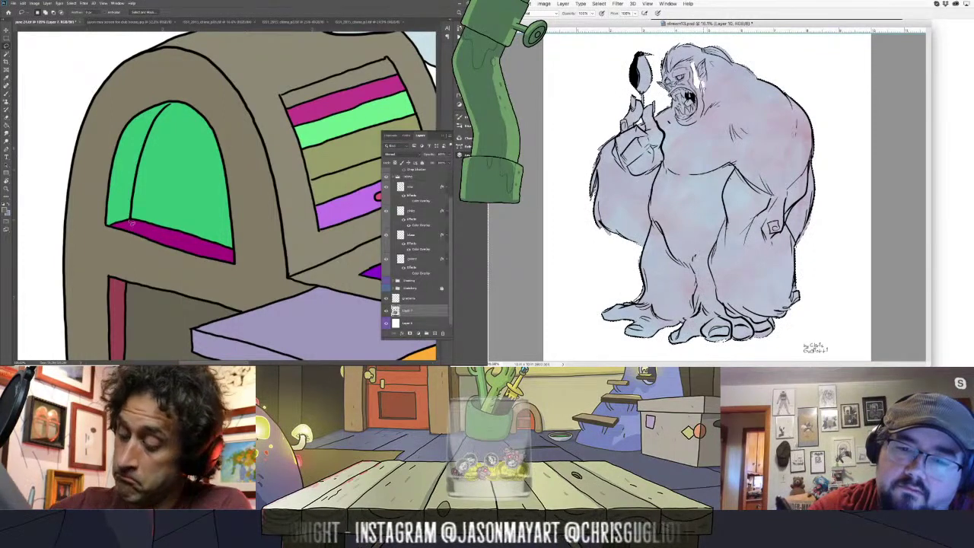
{"action": "mouse_move", "coordinate": [135, 190]}
{"action": "left_mouse_down"}
{"action": "mouse_move", "coordinate": [171, 103]}
{"action": "mouse_move", "coordinate": [220, 120]}
{"action": "mouse_move", "coordinate": [249, 229]}
{"action": "mouse_move", "coordinate": [186, 236]}
{"action": "left_mouse_up"}
{"action": "key", "text": "Delete"}
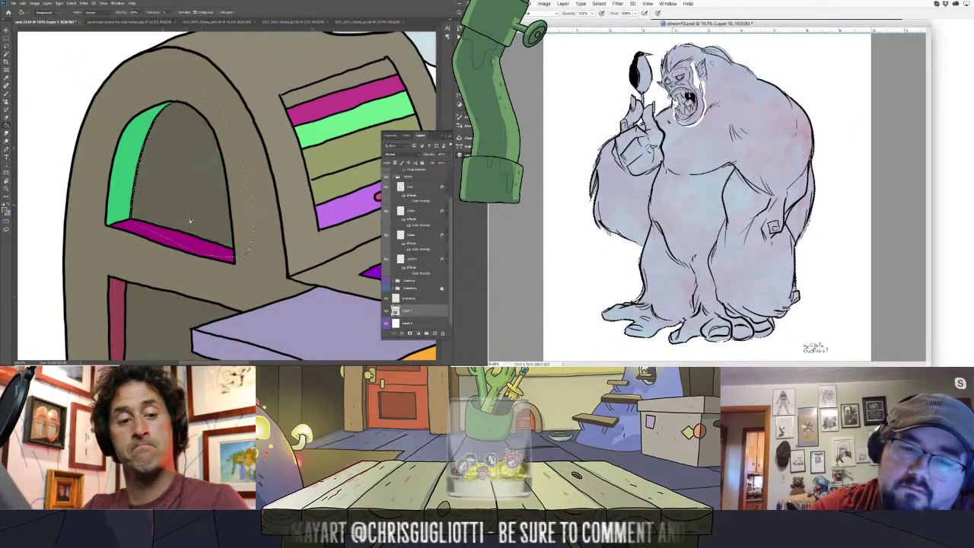
{"action": "key", "text": "ctrl+d"}
{"action": "key", "text": "ctrl+0"}
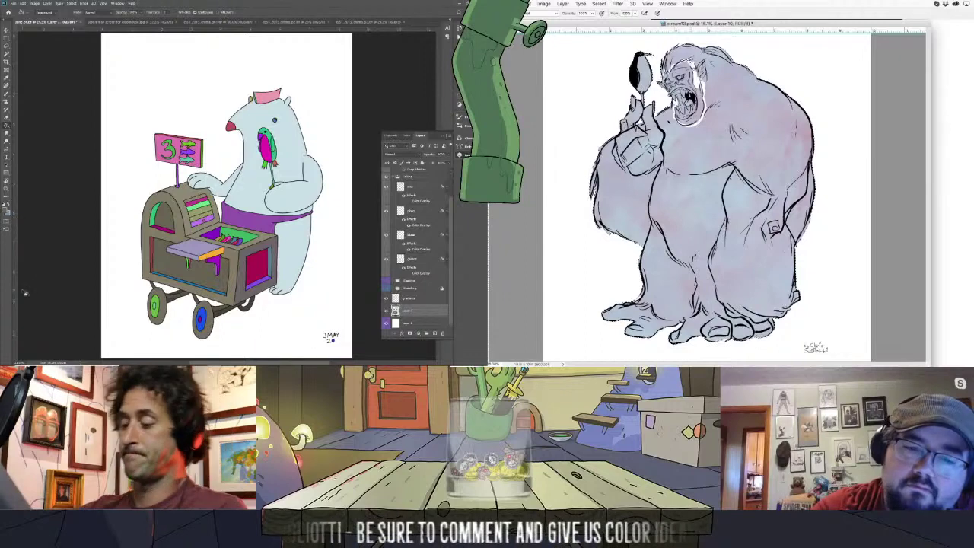
- Sample the window's taupe, darken it, and fill the arch's remaining green inner edge and the front panel's maroon side edge
{"action": "key", "text": "i"}
{"action": "left_click", "coordinate": [165, 222]}
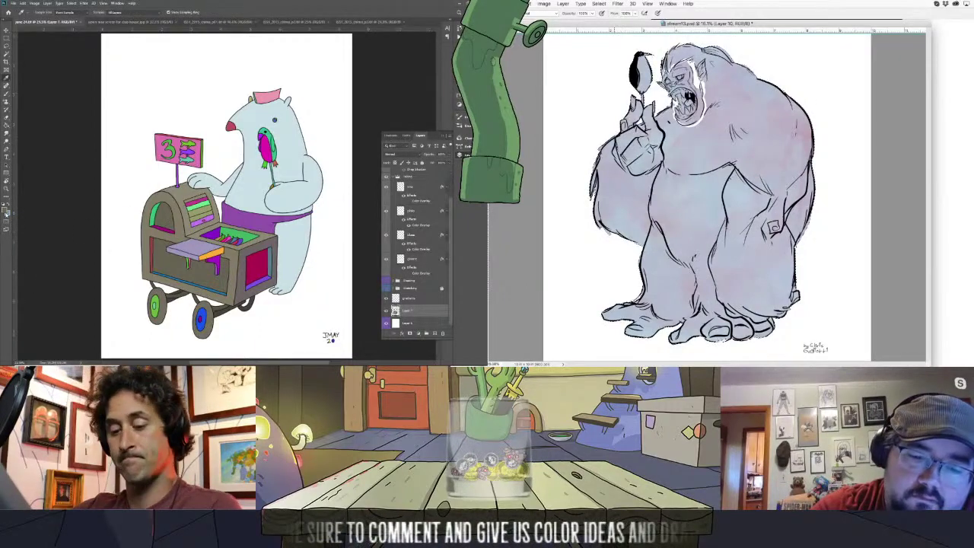
{"action": "left_click", "coordinate": [5, 210]}
{"action": "left_click", "coordinate": [257, 139]}
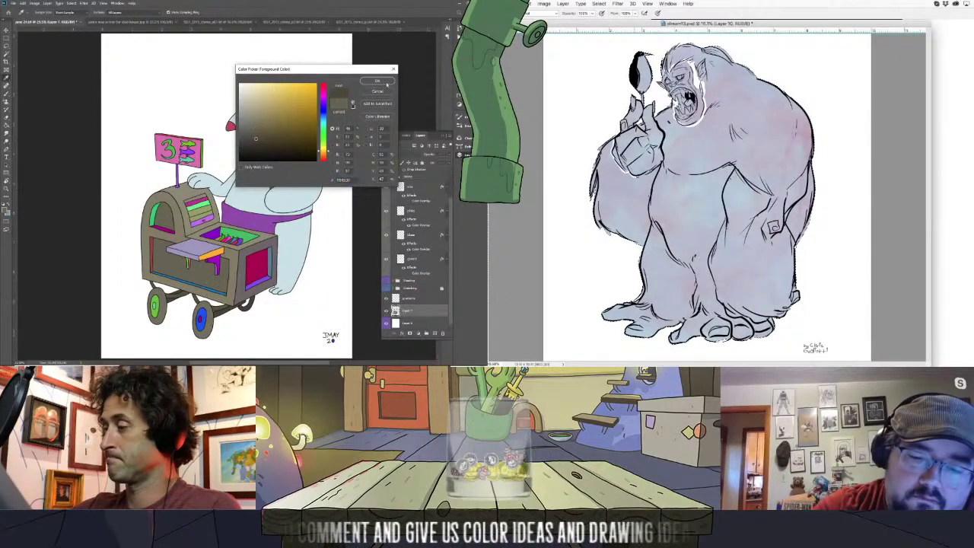
{"action": "left_click", "coordinate": [377, 80]}
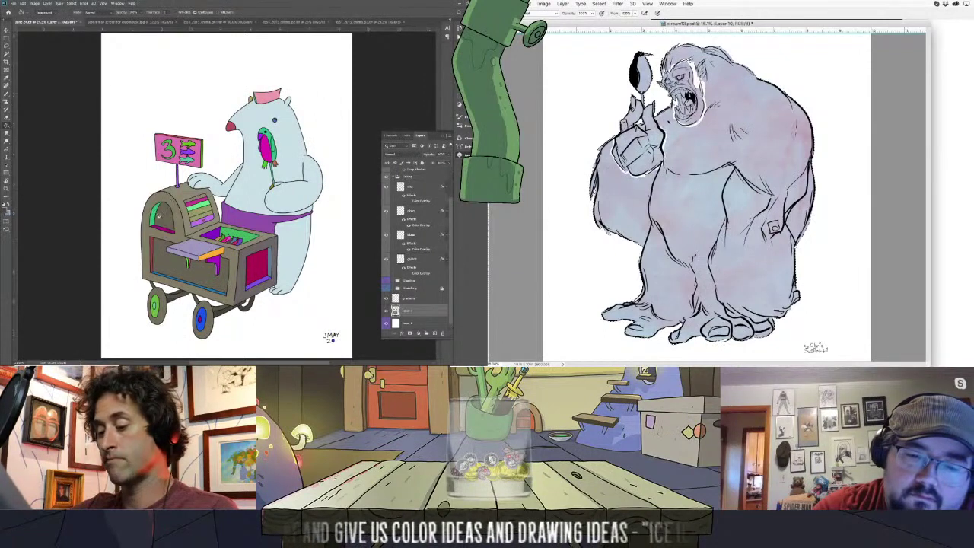
{"action": "left_click_drag", "start_coordinate": [158, 215], "coordinate": [167, 238]}
{"action": "left_click", "coordinate": [153, 246]}
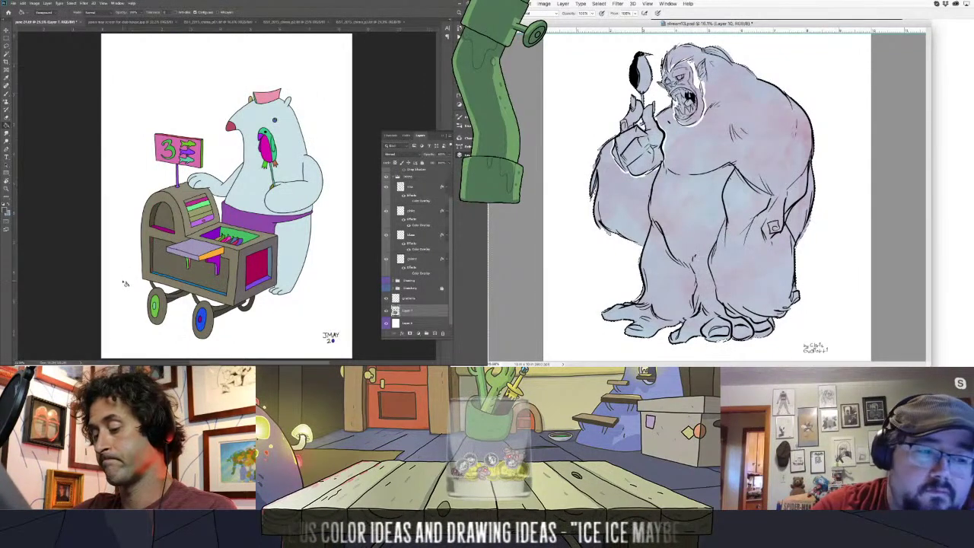
- Switch to a lighter taupe and fill the arched window's magenta sill and the front panel's blue bottom ledge
{"action": "left_click", "coordinate": [6, 213]}
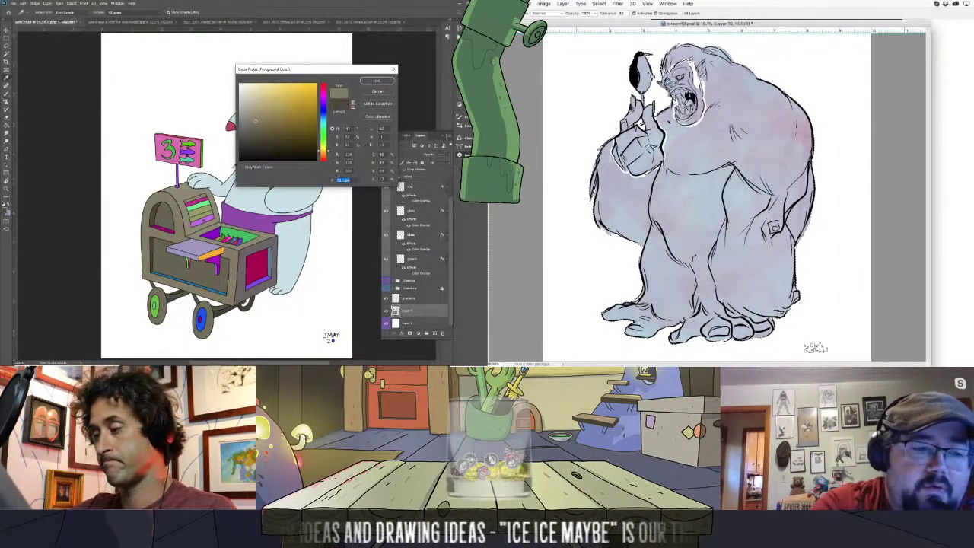
{"action": "key", "text": "Return"}
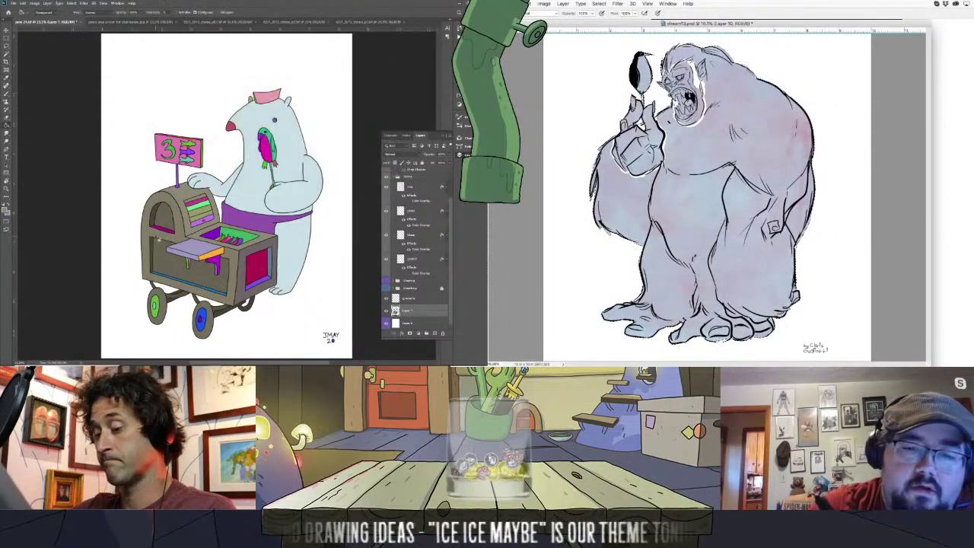
{"action": "left_click", "coordinate": [196, 288]}
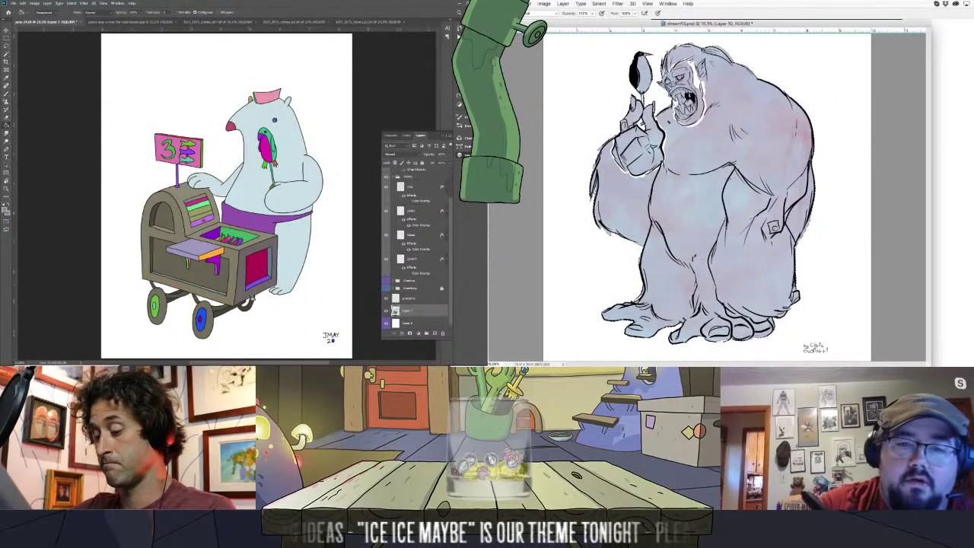
- Fill the penguin popsicle's belly with white, and fill the purple lower edge of the cart's side panel with taupe
{"action": "key", "text": "g"}
{"action": "left_click", "coordinate": [648, 76]}
{"action": "left_click", "coordinate": [260, 285]}
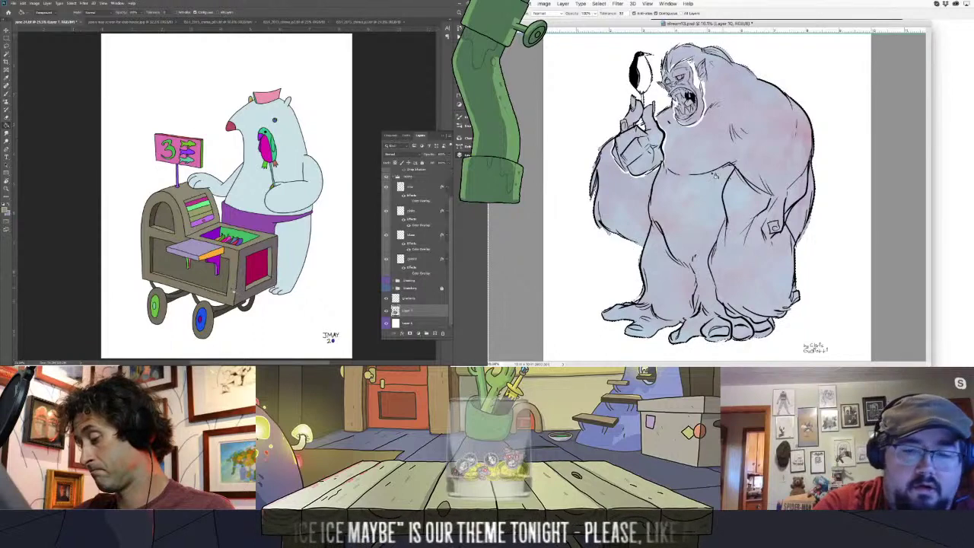
- Sample the front panel's taupe, choose a darker shade of it, and fill the frame on the cart's side face
{"action": "key", "text": "b"}
{"action": "left_click", "coordinate": [197, 272], "text": "alt"}
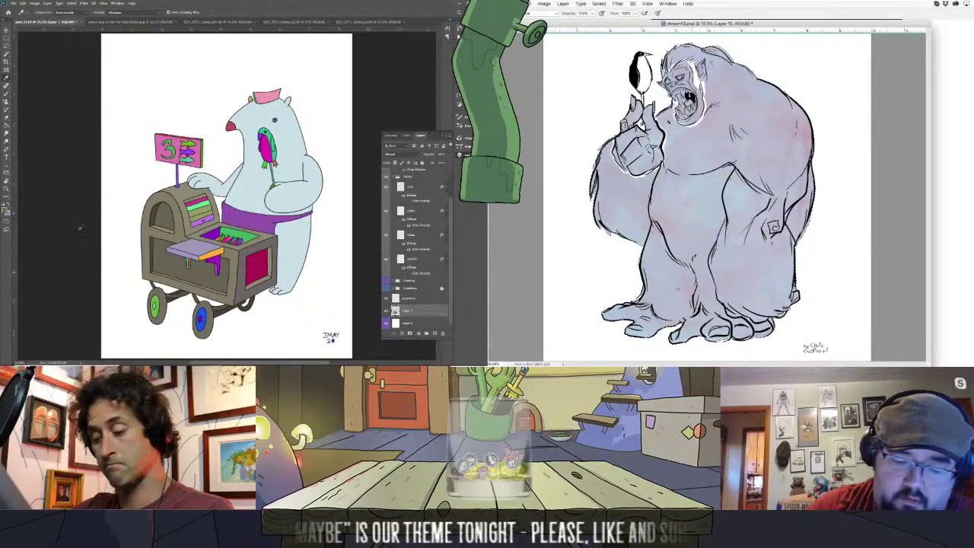
{"action": "left_click", "coordinate": [8, 212]}
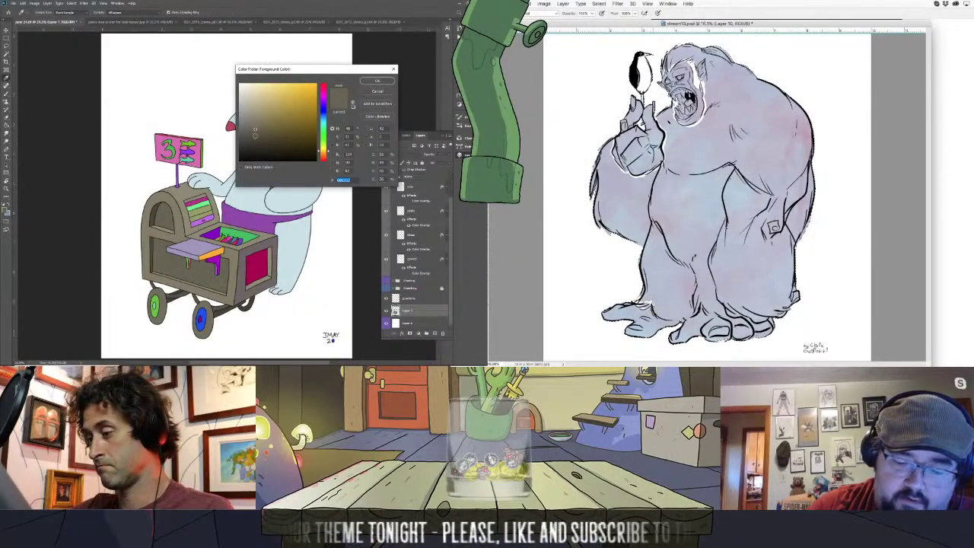
{"action": "left_click", "coordinate": [255, 137]}
{"action": "left_click", "coordinate": [376, 81]}
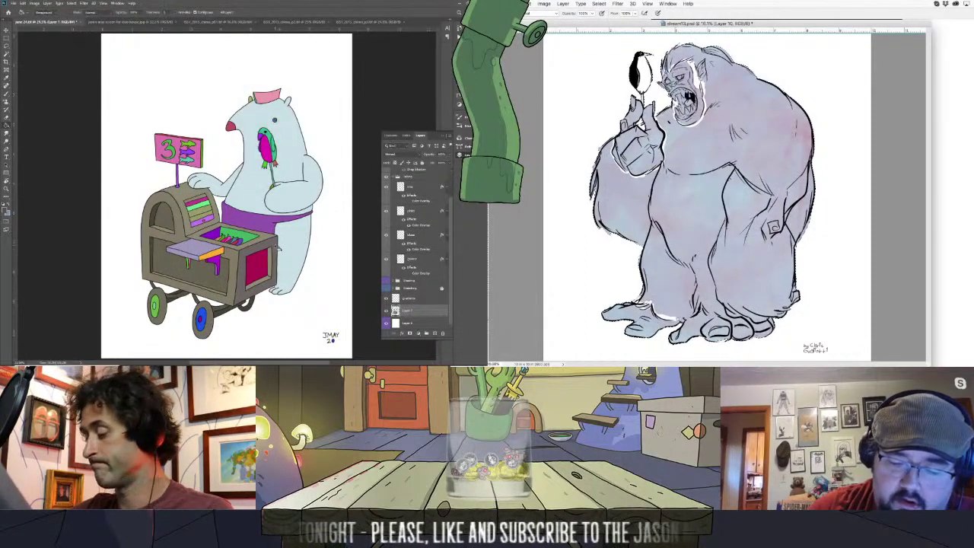
{"action": "left_click", "coordinate": [270, 283]}
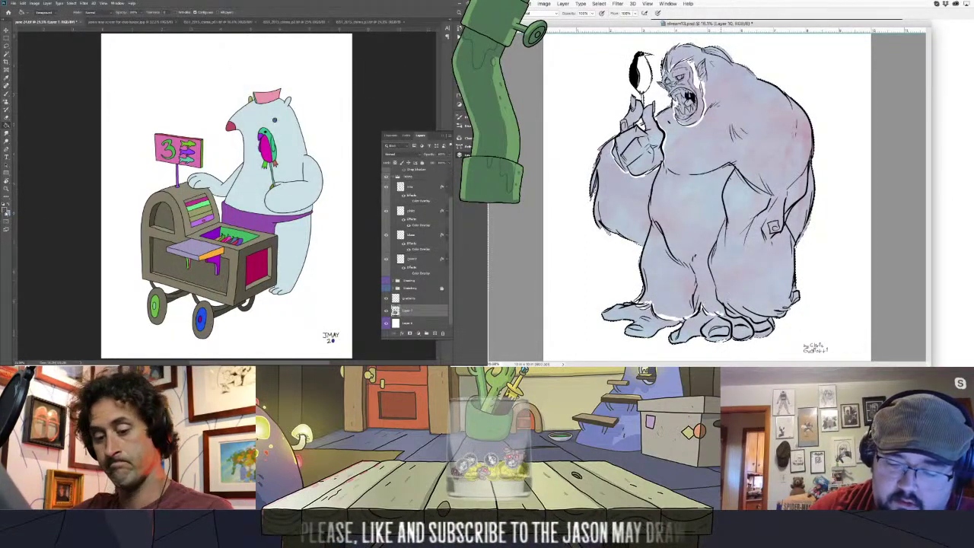
- Choose progressively darker browns and fill the inner edge and the magenta centre of the cart's side panel
{"action": "left_click", "coordinate": [8, 212]}
{"action": "left_click", "coordinate": [255, 140]}
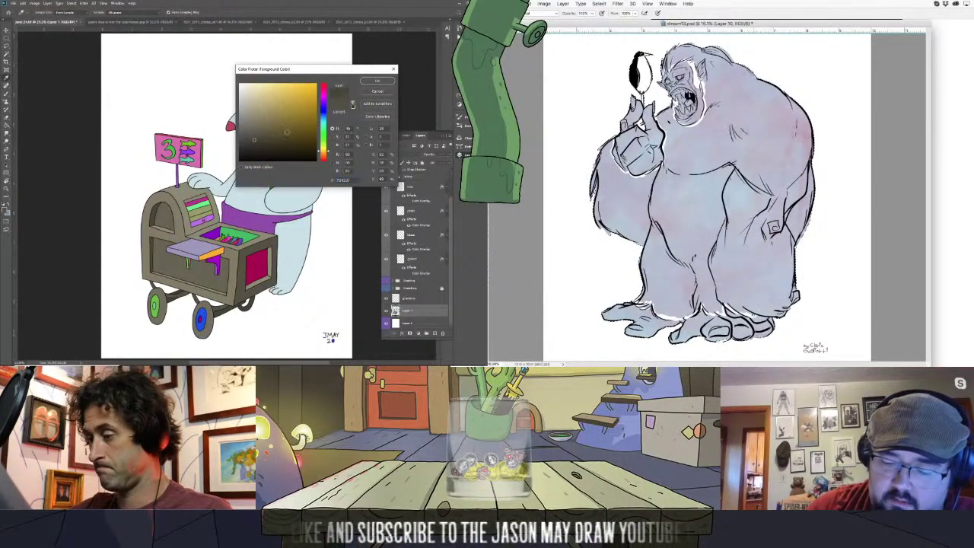
{"action": "left_click", "coordinate": [377, 81]}
{"action": "left_click", "coordinate": [258, 262]}
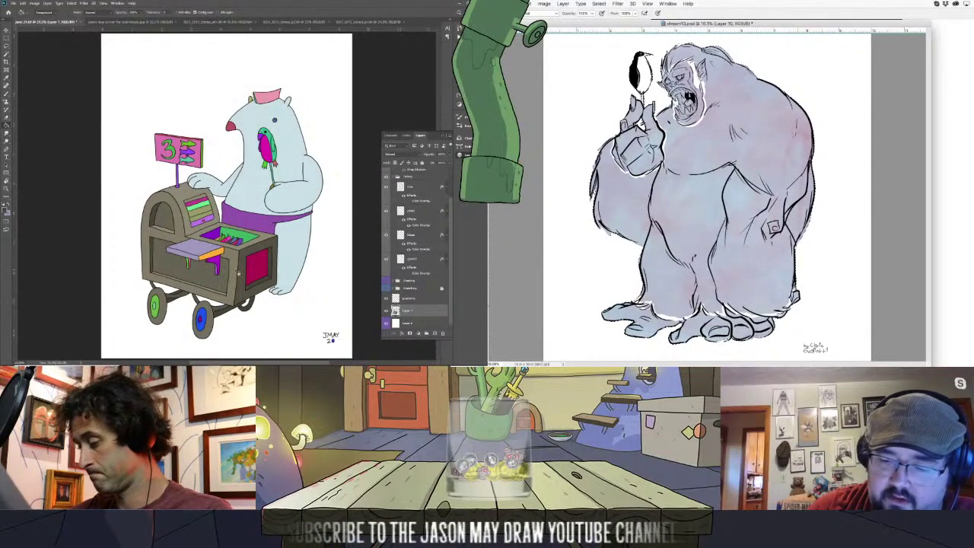
{"action": "left_click", "coordinate": [7, 213]}
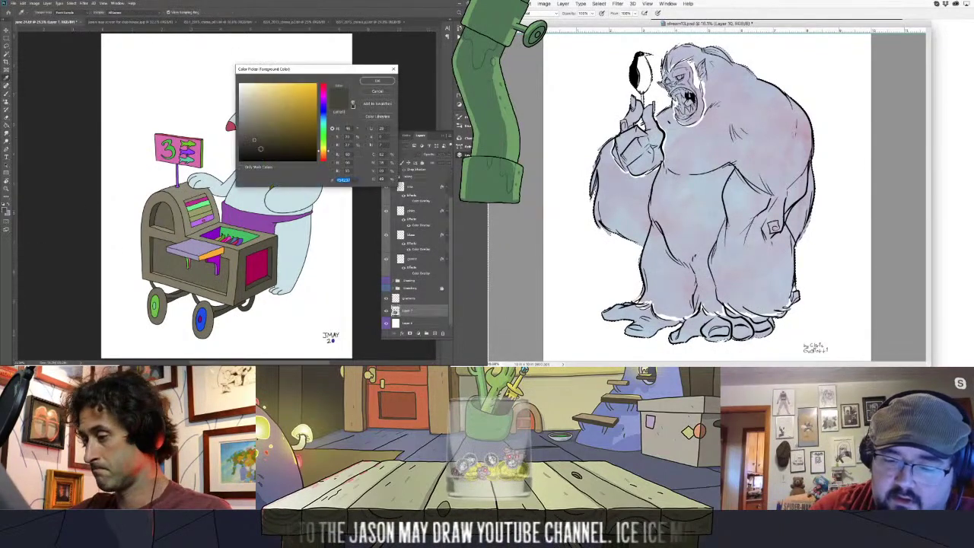
{"action": "left_click", "coordinate": [255, 143]}
{"action": "left_click", "coordinate": [369, 81]}
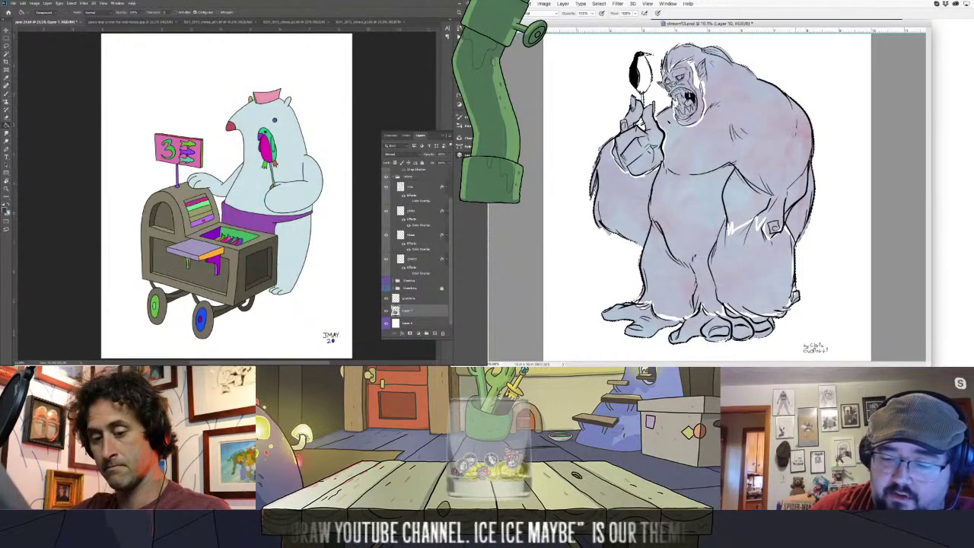
- Choose varied dark browns and fill the purple and green inner walls of the cart's open compartment
{"action": "left_click", "coordinate": [7, 211]}
{"action": "left_click", "coordinate": [266, 245]}
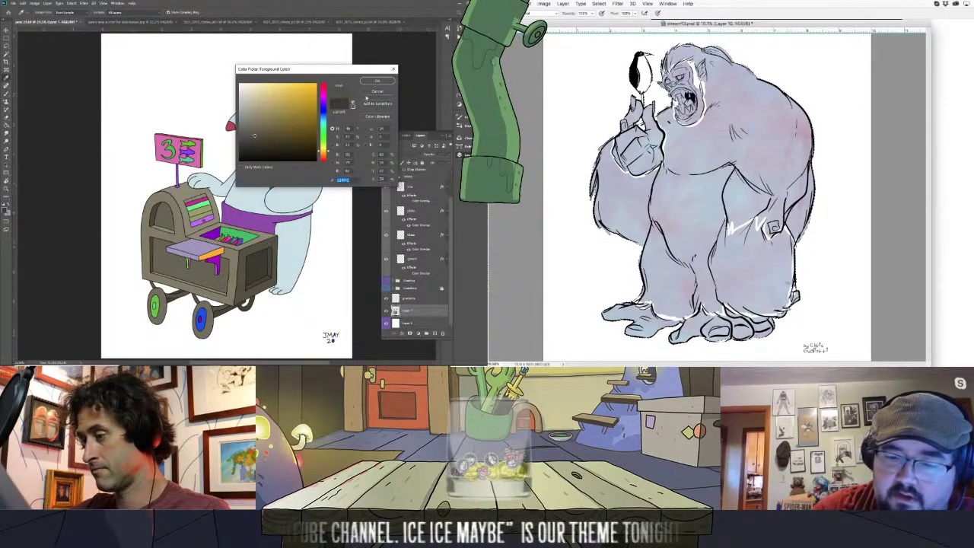
{"action": "left_click", "coordinate": [369, 82]}
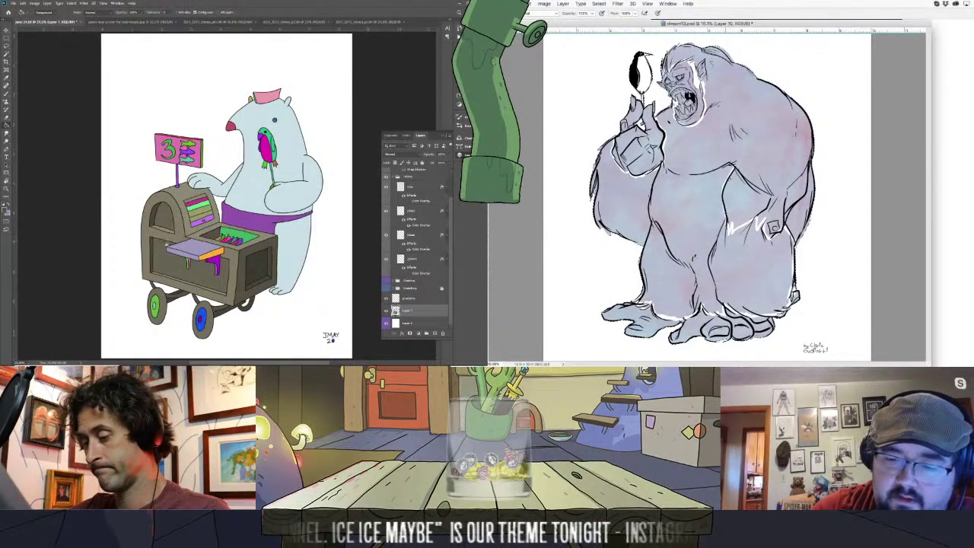
{"action": "left_click", "coordinate": [5, 210]}
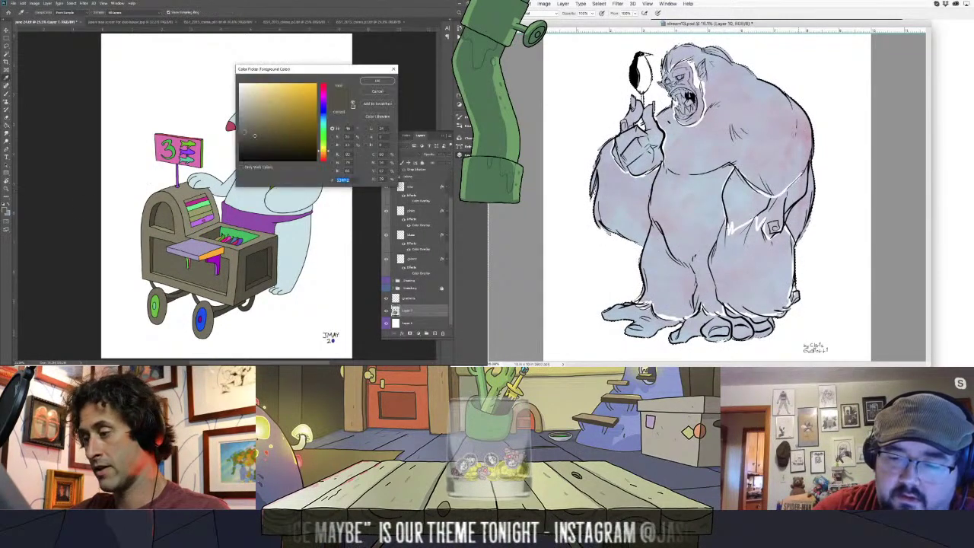
{"action": "left_click", "coordinate": [377, 80]}
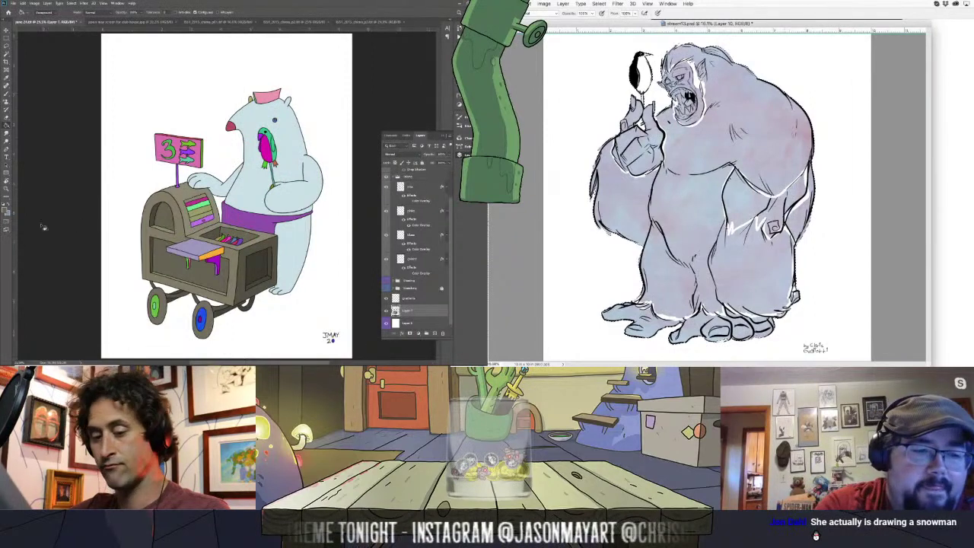
- Fill the yeti's fur with white, clear the selection, and fill the coloured slats on the cart's lid with light beige
{"action": "left_click", "coordinate": [7, 210]}
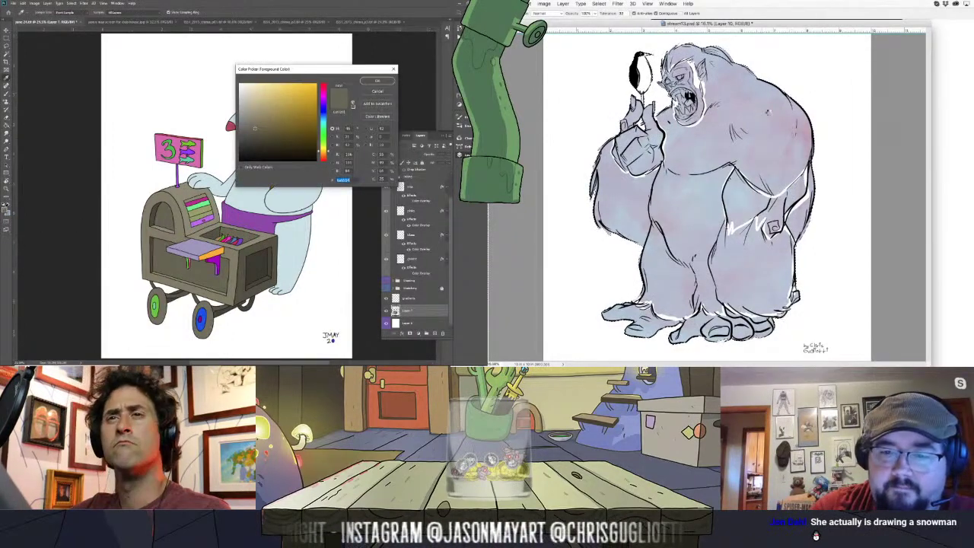
{"action": "left_click", "coordinate": [767, 112]}
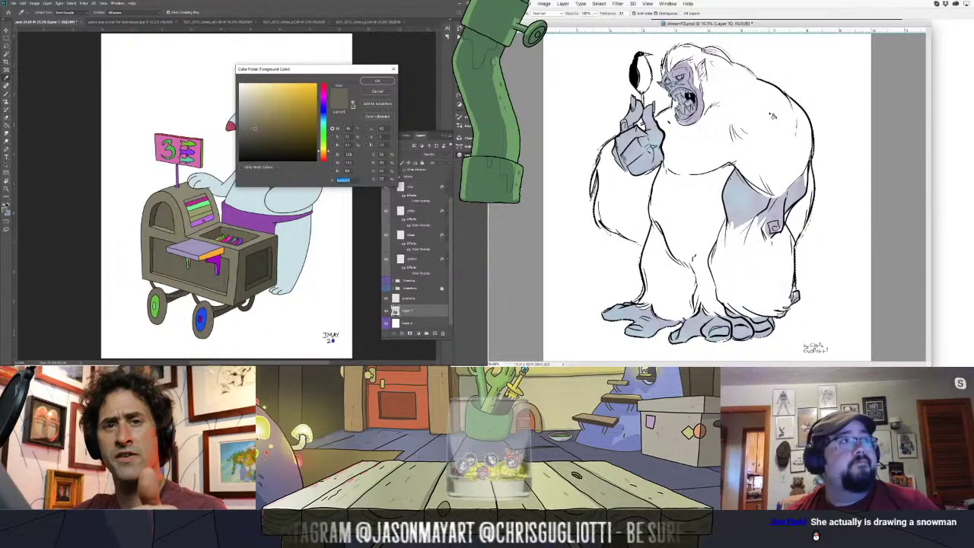
{"action": "left_click", "coordinate": [255, 116]}
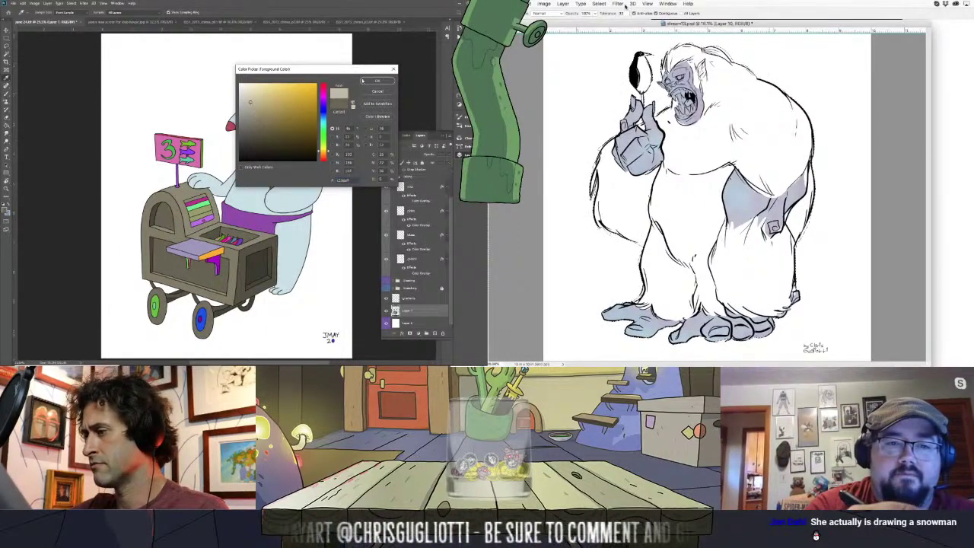
{"action": "key", "text": "Return"}
{"action": "left_click", "coordinate": [599, 3]}
{"action": "left_click", "coordinate": [608, 18]}
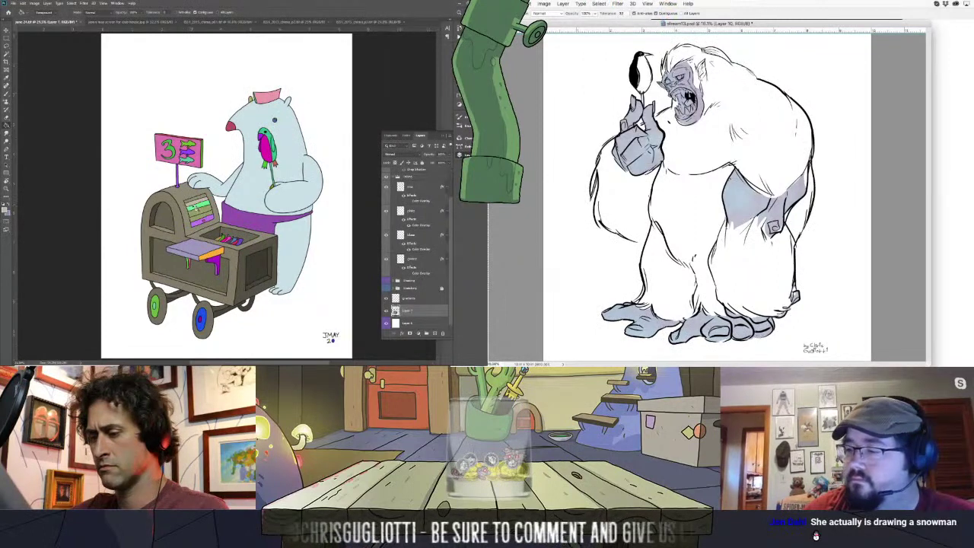
{"action": "left_click", "coordinate": [197, 222]}
- Draw a vertical gradient from sky blue to near-white across the background behind the yeti
{"action": "key", "text": "z"}
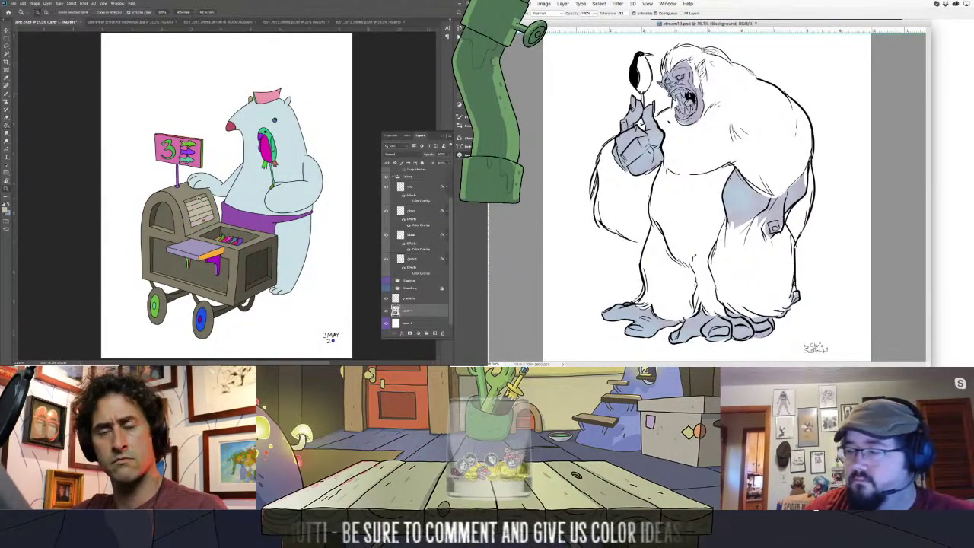
{"action": "left_click_drag", "start_coordinate": [198, 200], "coordinate": [320, 162]}
{"action": "key", "text": "shift+g"}
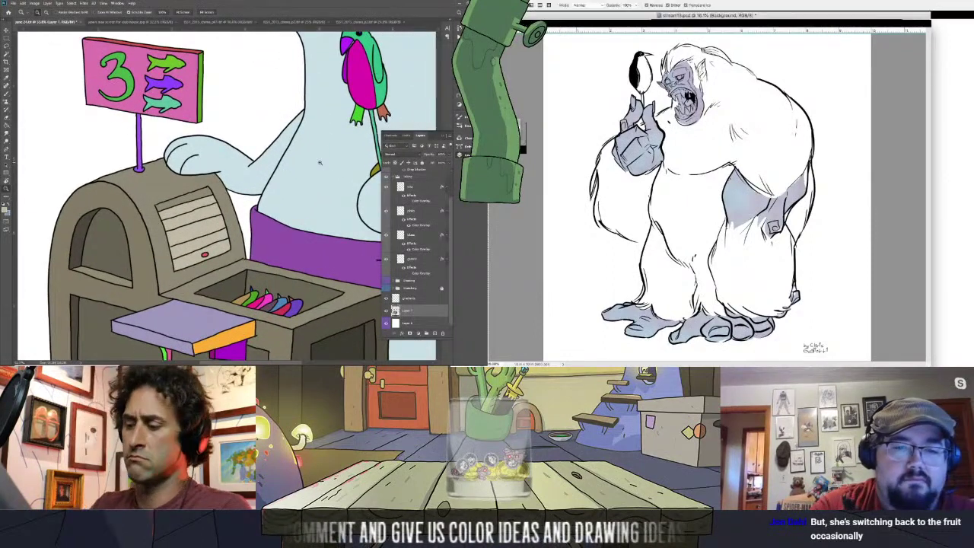
{"action": "key", "text": "l"}
{"action": "left_click_drag", "start_coordinate": [632, 33], "coordinate": [670, 364]}
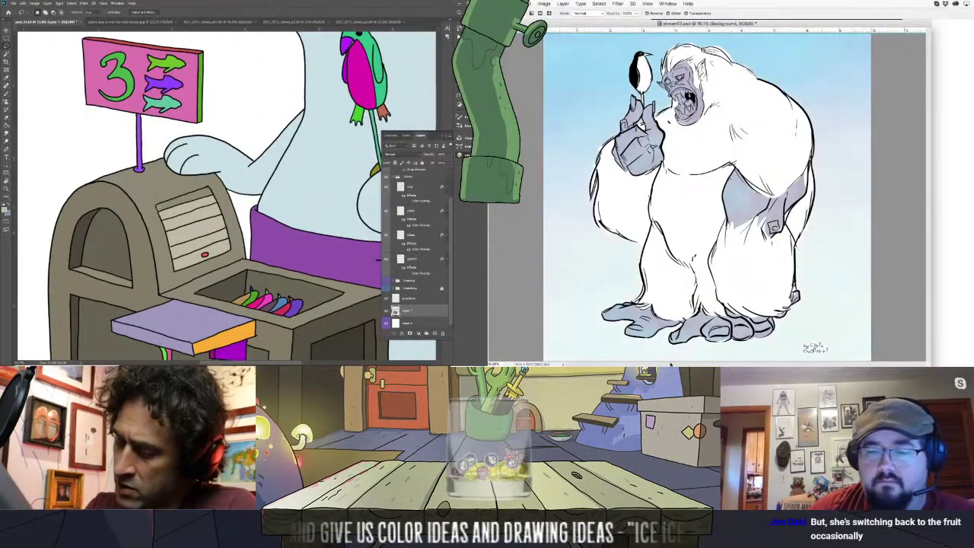
{"action": "mouse_move", "coordinate": [156, 206]}
{"action": "left_mouse_down"}
{"action": "mouse_move", "coordinate": [160, 217]}
{"action": "mouse_move", "coordinate": [181, 214]}
{"action": "left_mouse_up"}
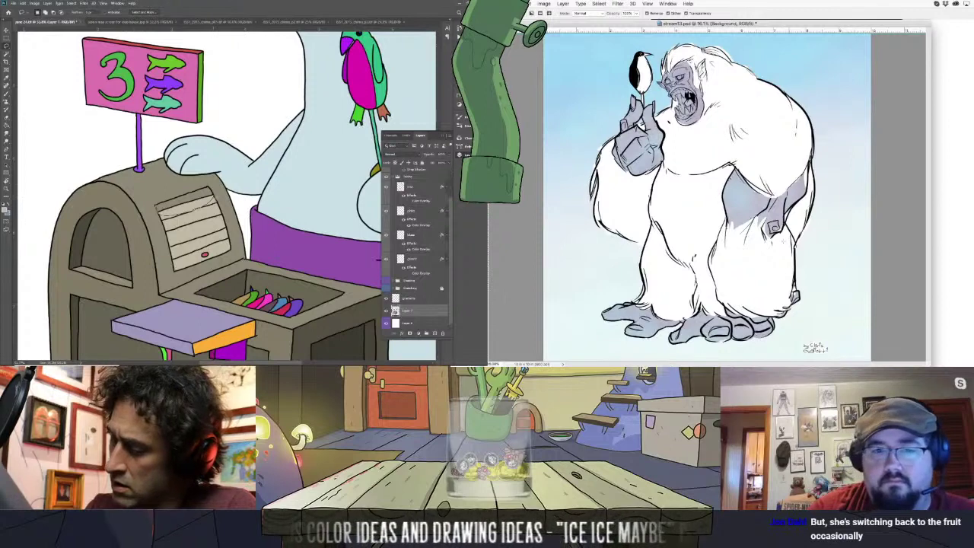
{"action": "left_click_drag", "start_coordinate": [761, 52], "coordinate": [740, 353]}
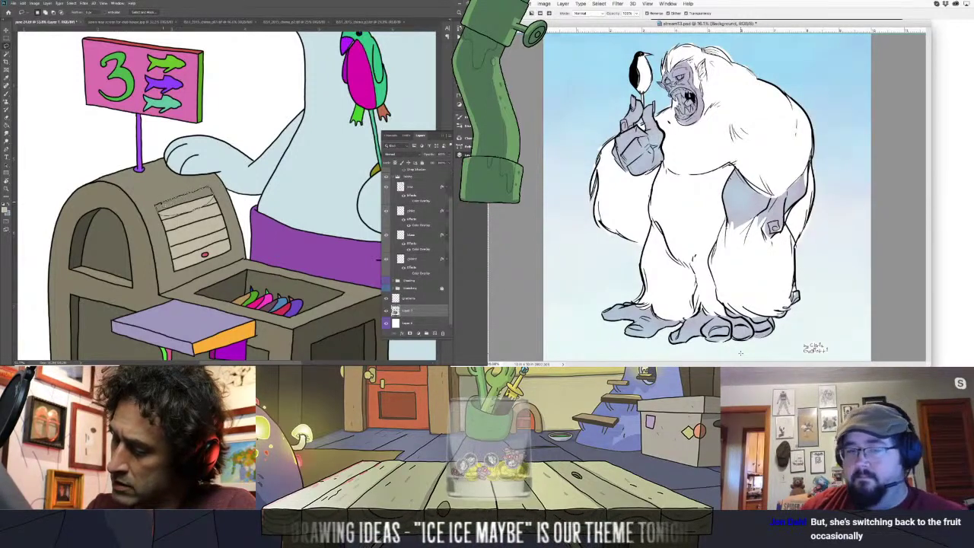
- Outline the top slat of the cart's lid with the Lasso and fill it with light beige
{"action": "left_click_drag", "start_coordinate": [200, 204], "coordinate": [156, 204]}
{"action": "key", "text": "g"}
{"action": "left_click", "coordinate": [181, 208]}
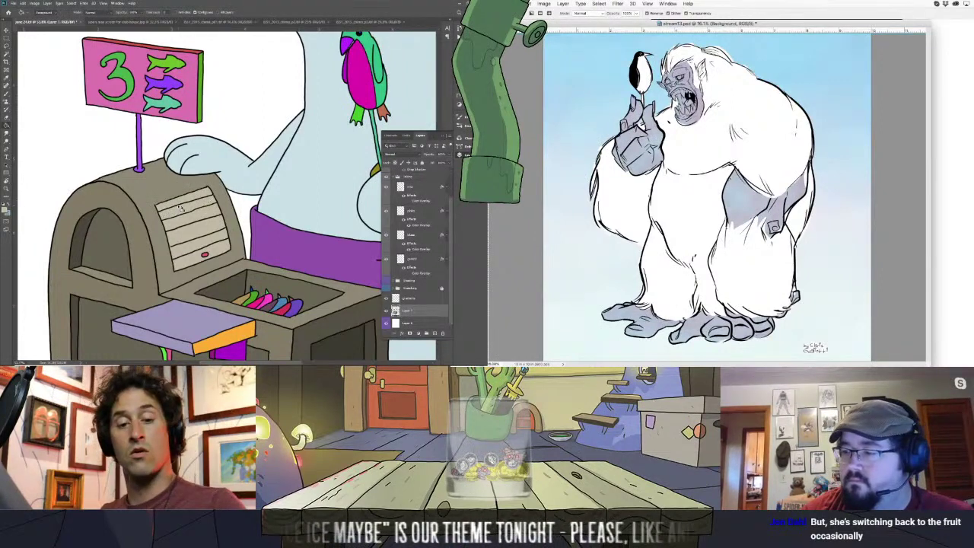
{"action": "key", "text": "ctrl+0"}
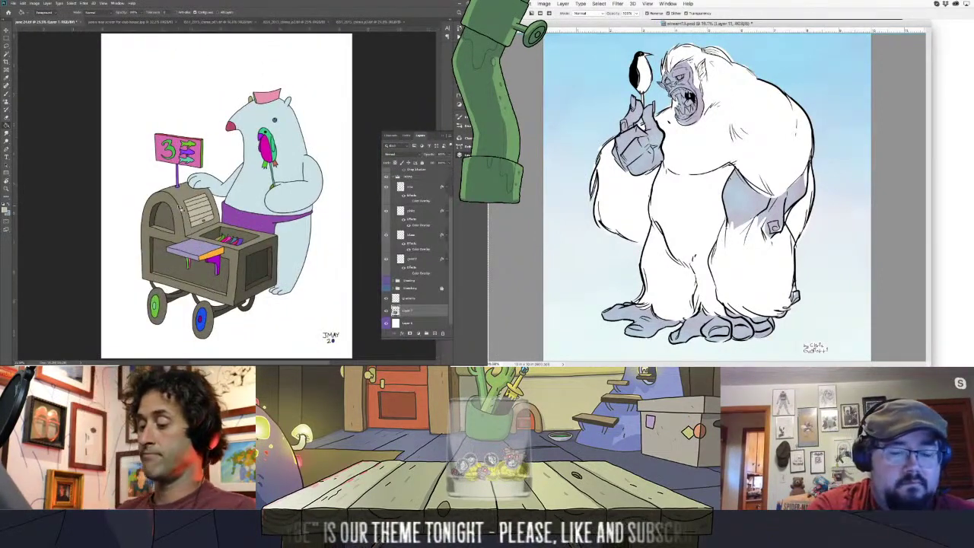
- Paint a snow horizon behind the yeti and fill the ground below white, and fill the top of the cart's fold-out shelf with light tan
{"action": "key", "text": "b"}
{"action": "left_click", "coordinate": [4, 209]}
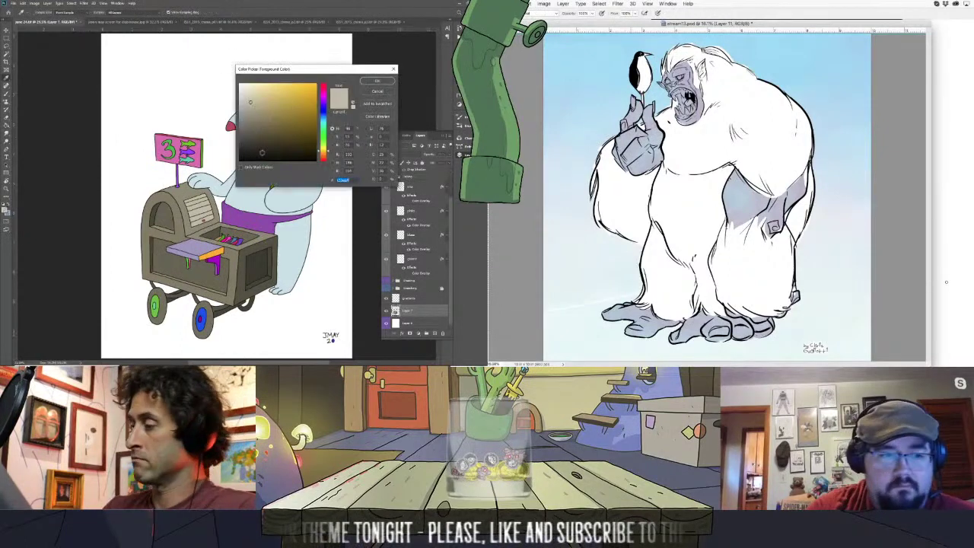
{"action": "left_click_drag", "start_coordinate": [804, 269], "coordinate": [927, 265]}
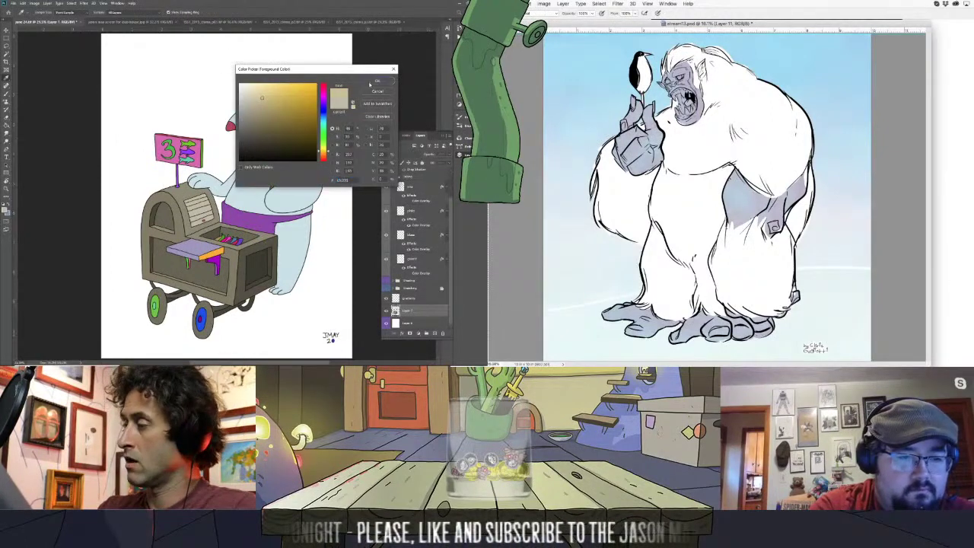
{"action": "left_click", "coordinate": [376, 80]}
{"action": "key", "text": "g"}
{"action": "left_click", "coordinate": [191, 248]}
{"action": "key", "text": "shift+g"}
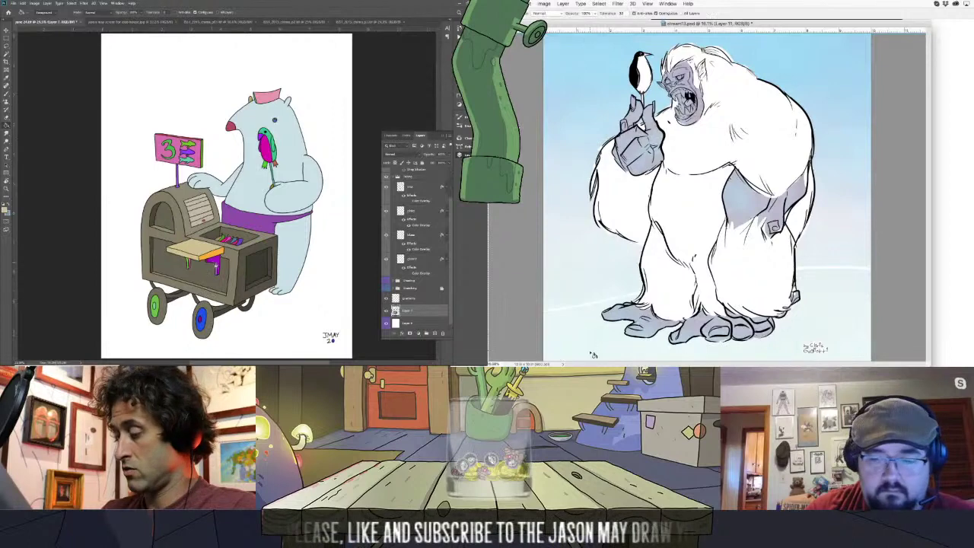
{"action": "left_click", "coordinate": [591, 354]}
- Choose a slightly darker tan and fill the orange edge of the cart's fold-out shelf
{"action": "left_click", "coordinate": [5, 209]}
{"action": "left_click", "coordinate": [262, 105]}
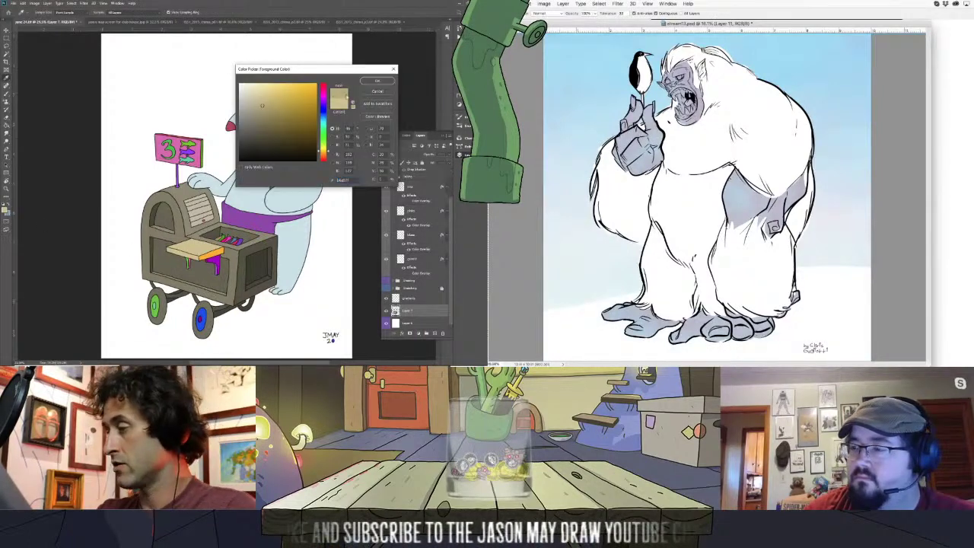
{"action": "left_click", "coordinate": [377, 81]}
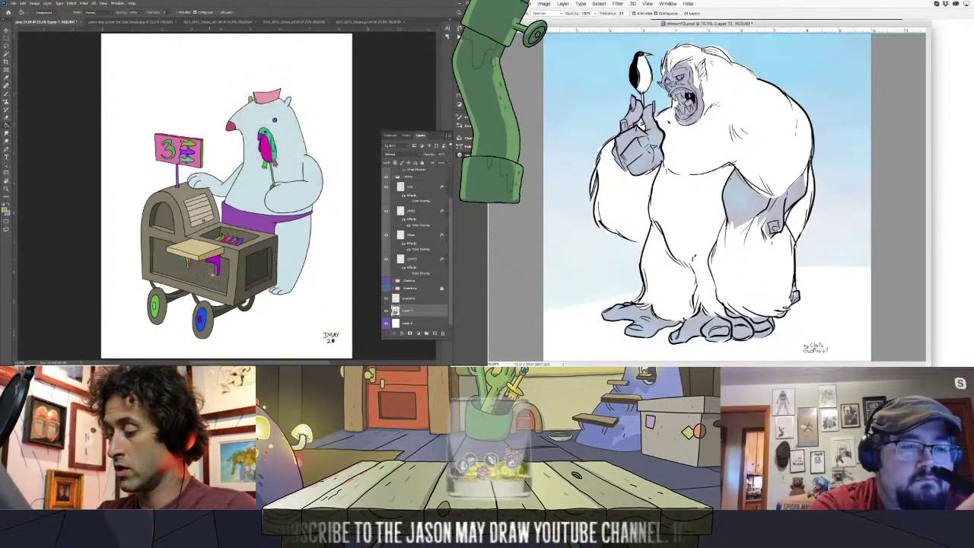
- Choose progressively darker olive tans and fill the purple bracket under the cart's fold-out shelf
{"action": "left_click", "coordinate": [5, 209]}
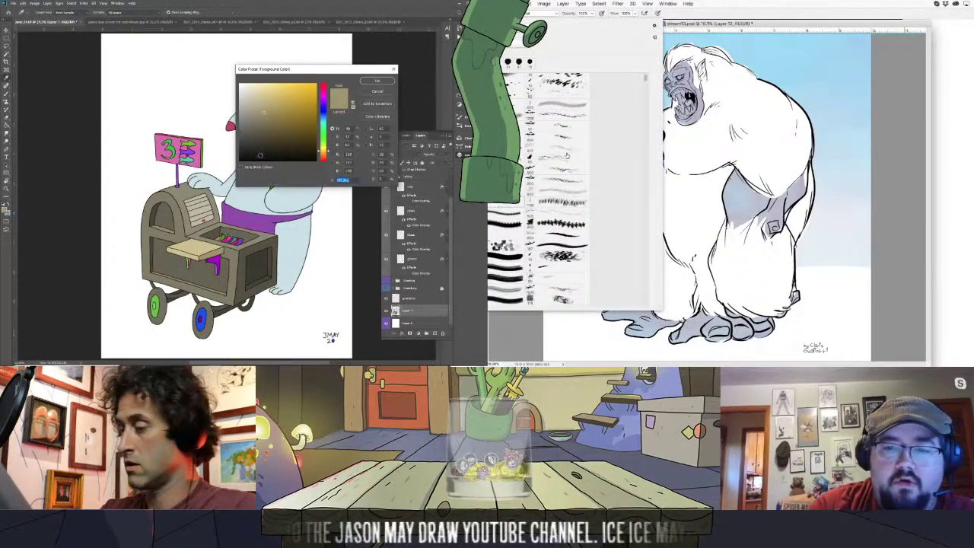
{"action": "left_click", "coordinate": [262, 120]}
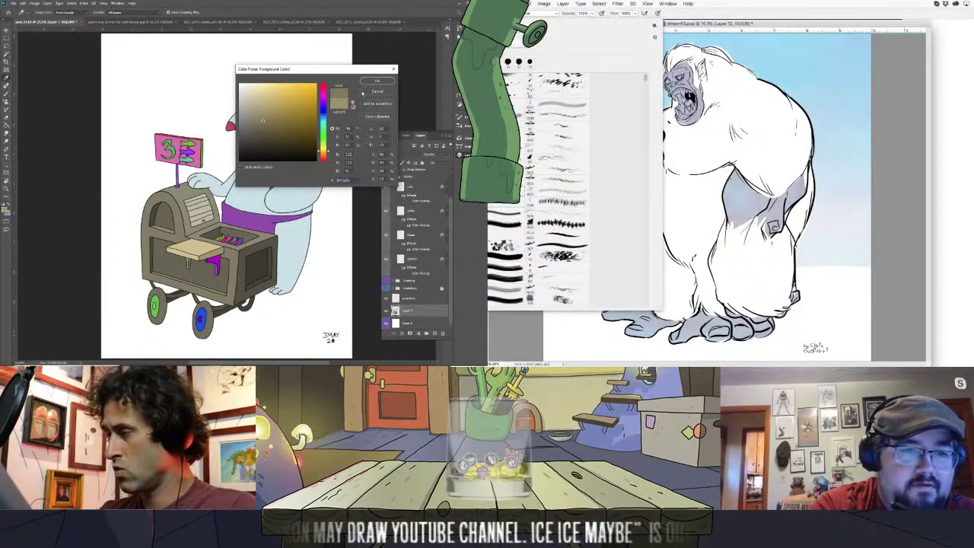
{"action": "key", "text": "Return"}
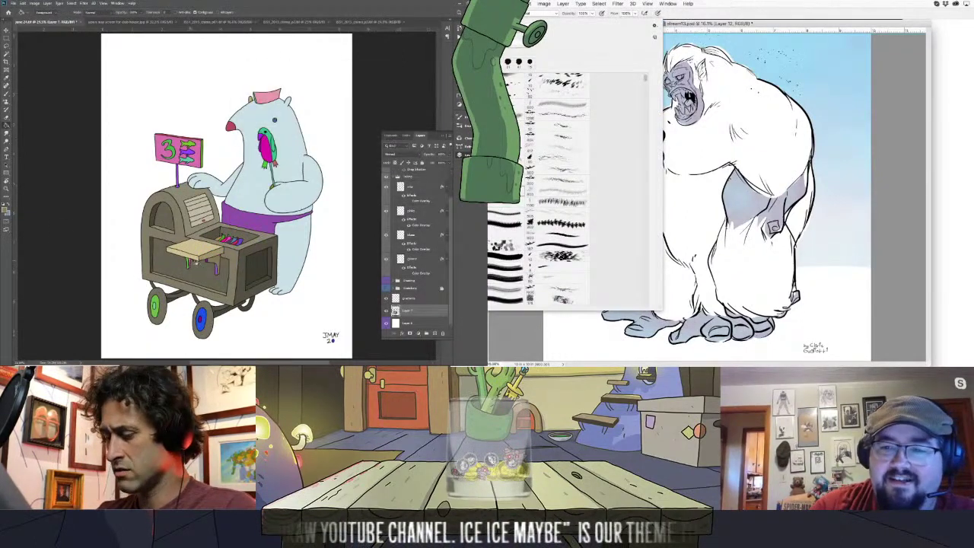
{"action": "key", "text": "Return"}
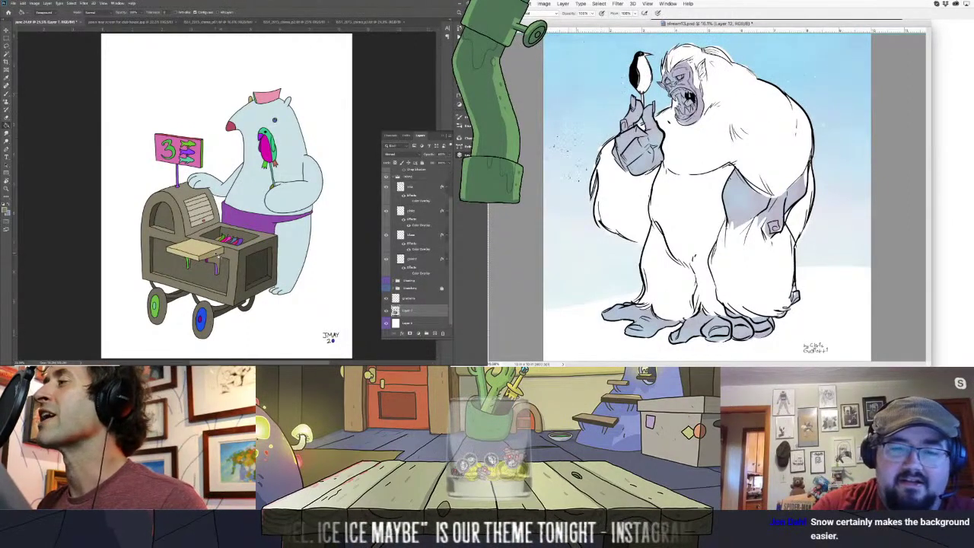
{"action": "left_click", "coordinate": [5, 210]}
{"action": "left_click", "coordinate": [265, 129]}
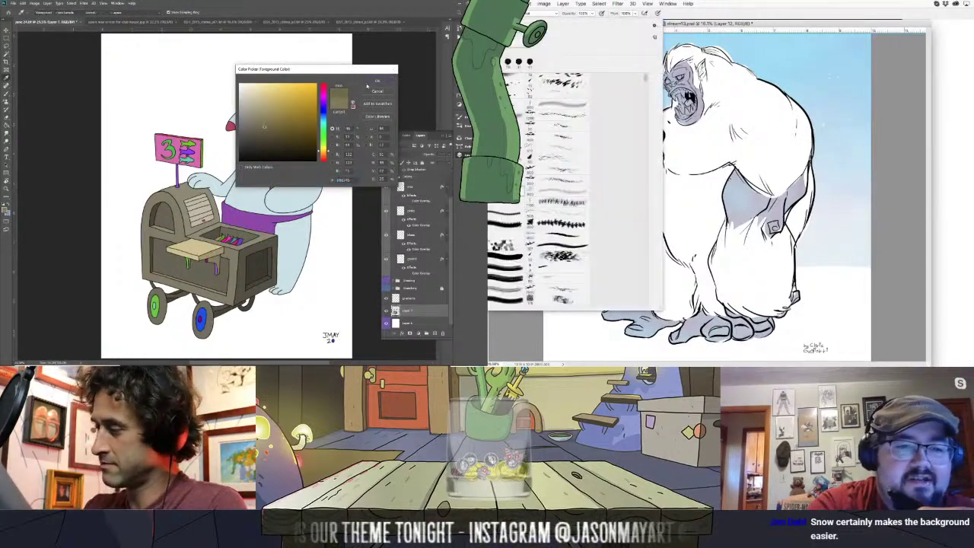
{"action": "left_click", "coordinate": [376, 81]}
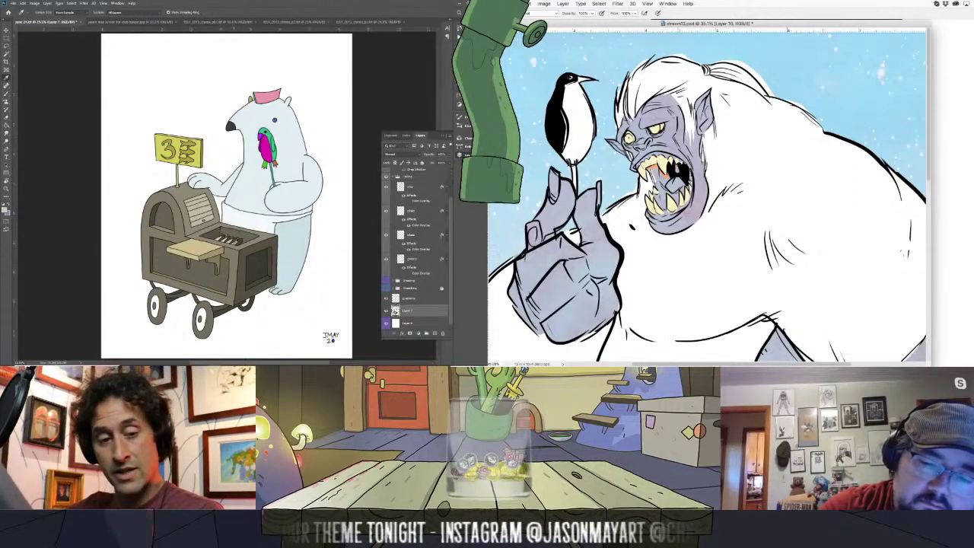
- Fill the penguin popsicle's magenta belly with light beige and its green body with the dark brown sampled from the cart
{"action": "left_click", "coordinate": [267, 153]}
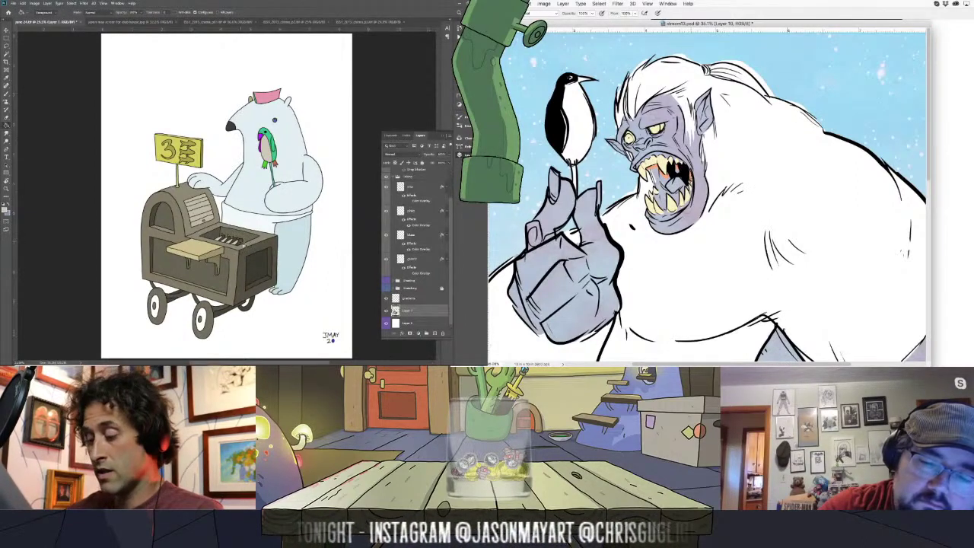
{"action": "key", "text": "i"}
{"action": "left_click", "coordinate": [242, 246]}
{"action": "key", "text": "g"}
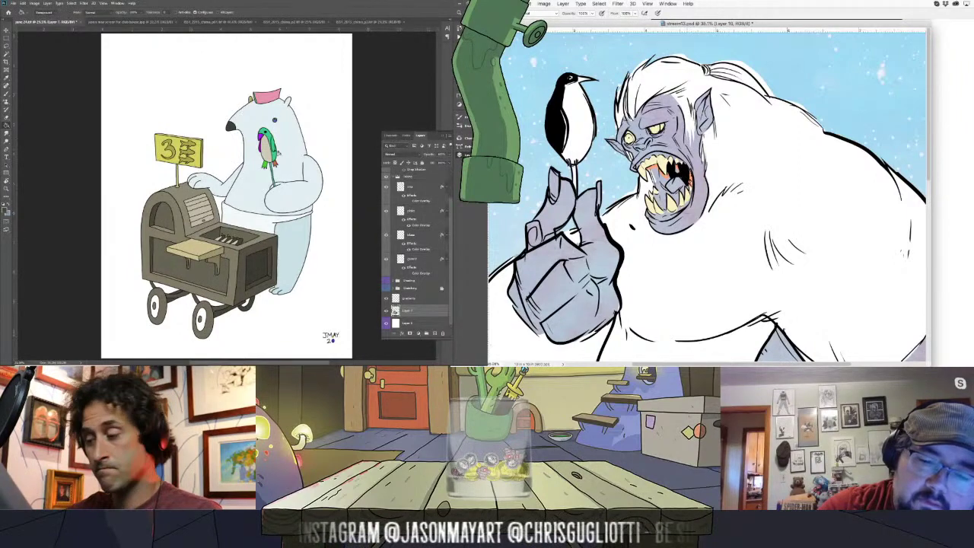
{"action": "left_click", "coordinate": [273, 151]}
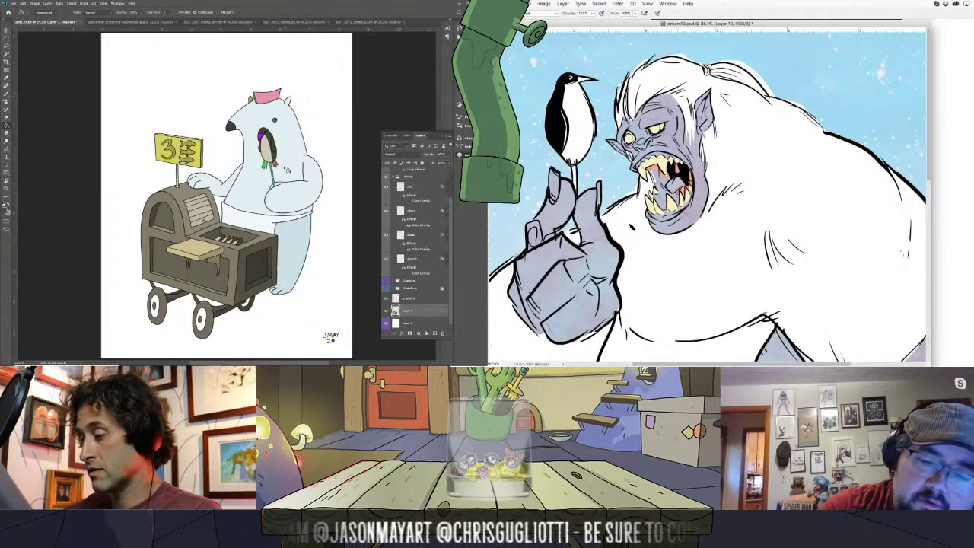
- Select the area around the penguin popsicle's purple beak and fill the beak with a golden yellow-orange
{"action": "key", "text": "z"}
{"action": "left_click", "coordinate": [279, 175]}
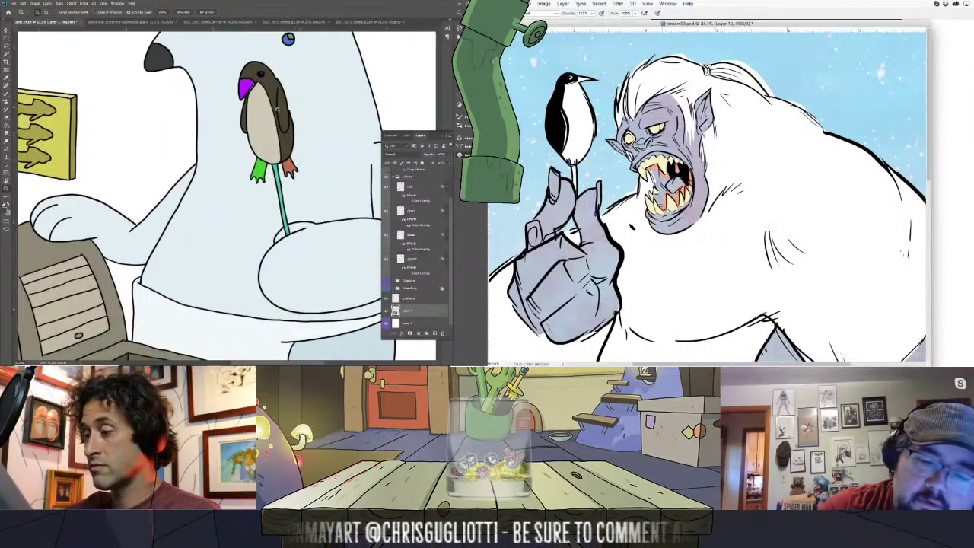
{"action": "left_click", "coordinate": [269, 87]}
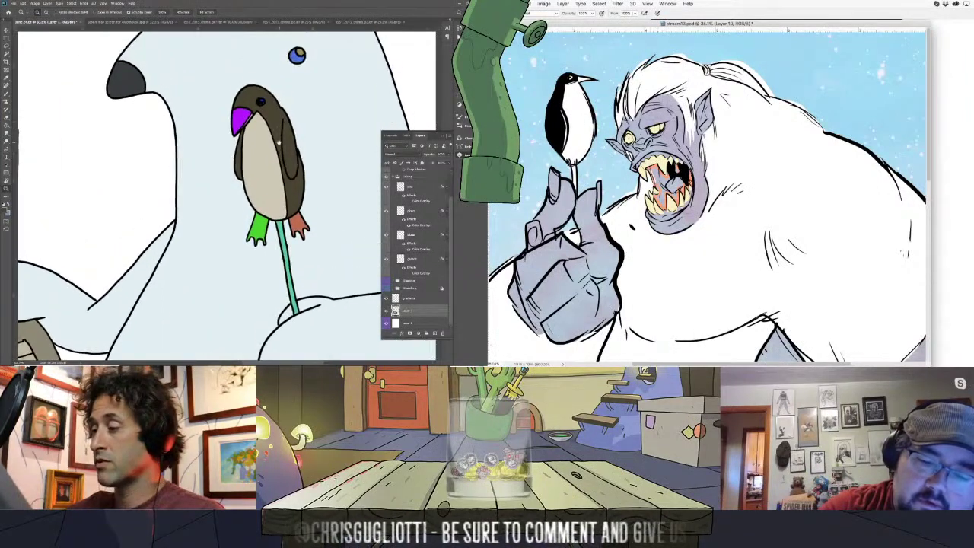
{"action": "key", "text": "l"}
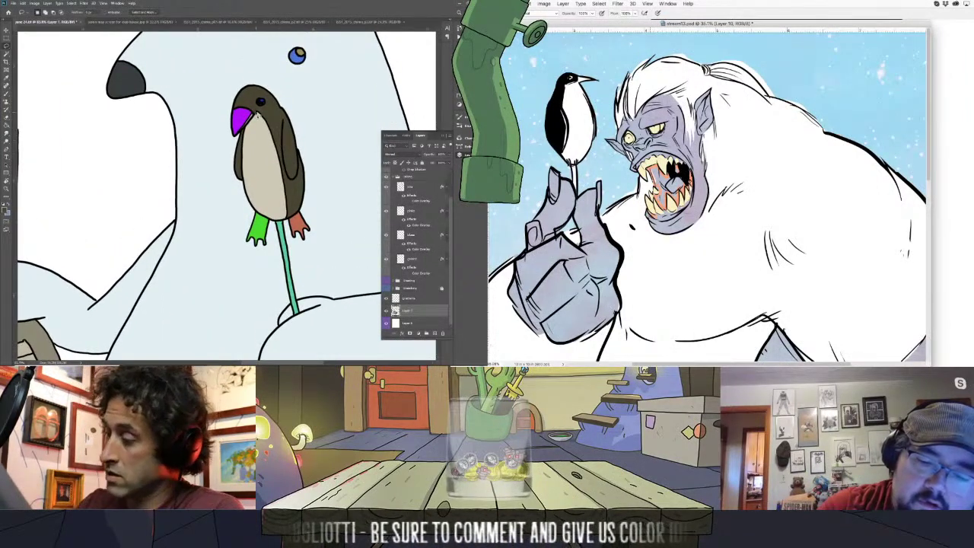
{"action": "left_click_drag", "start_coordinate": [236, 138], "coordinate": [251, 108]}
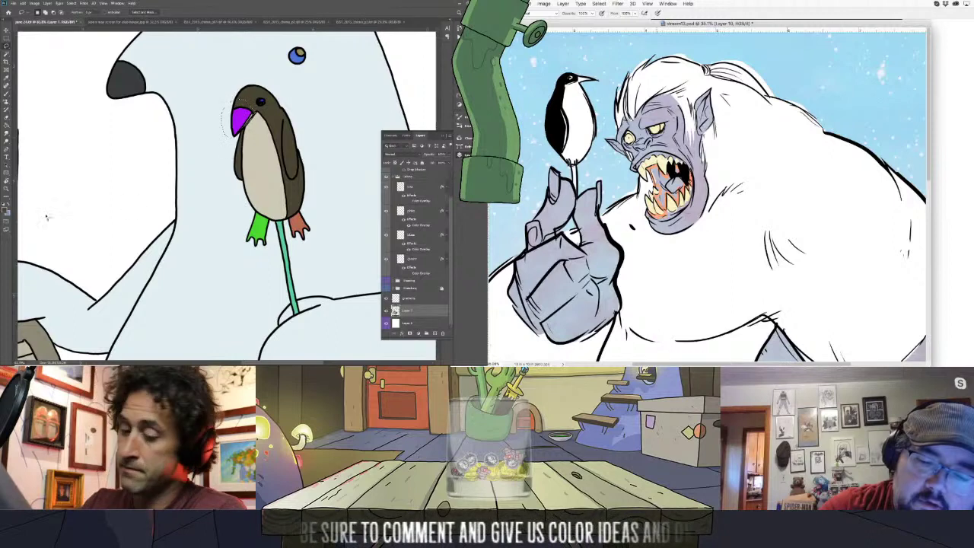
{"action": "left_click", "coordinate": [6, 210]}
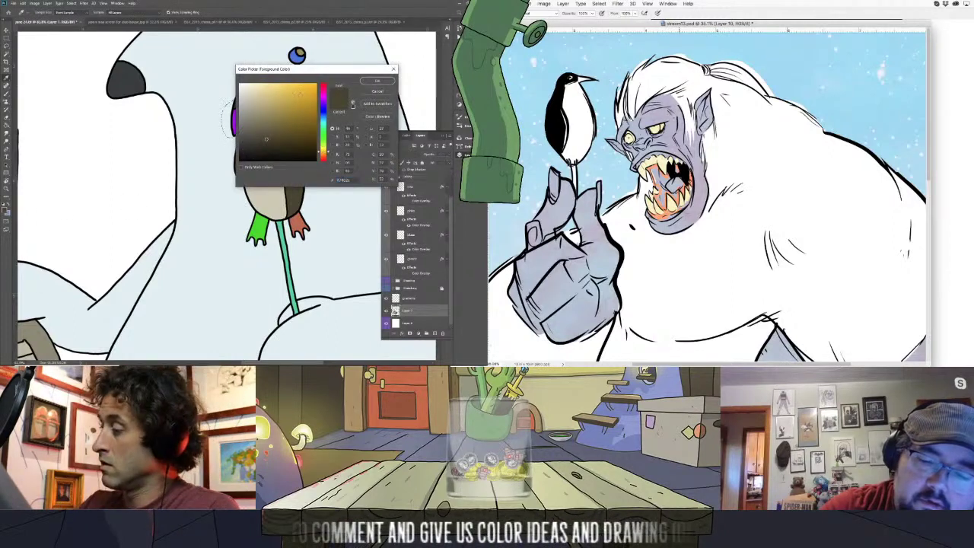
{"action": "left_click", "coordinate": [373, 82]}
{"action": "key", "text": "g"}
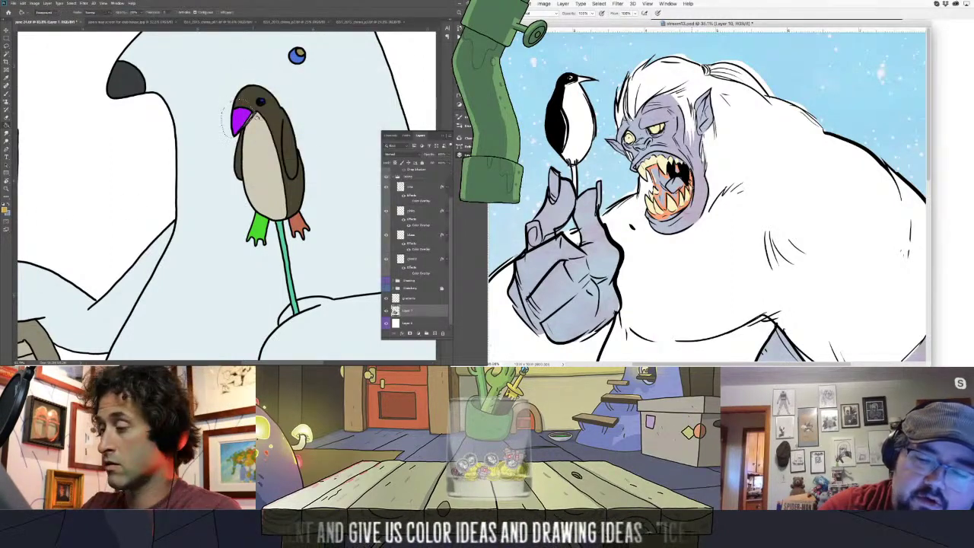
{"action": "left_click", "coordinate": [250, 120]}
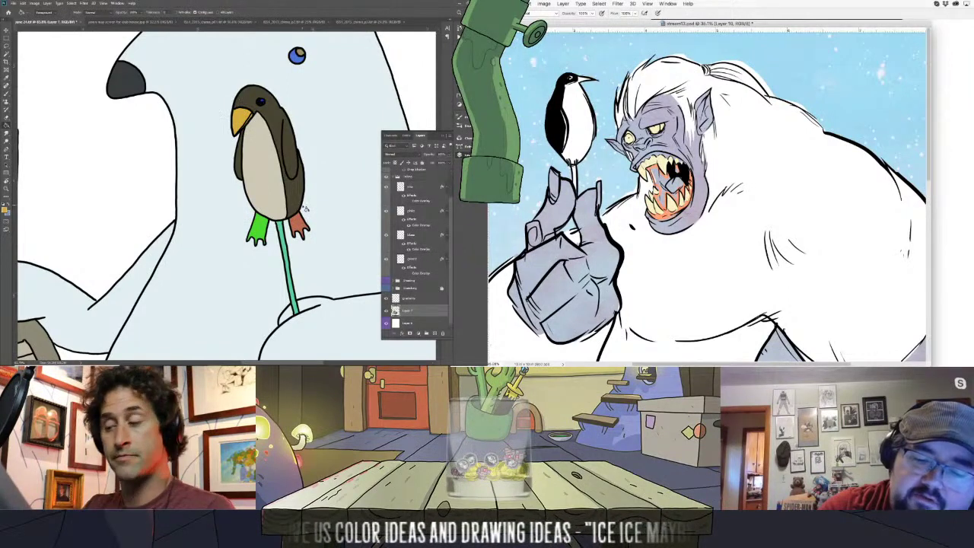
- Fill the eye highlights of the penguin and the bear with white and the yeti's tongue with coral
{"action": "key", "text": "g"}
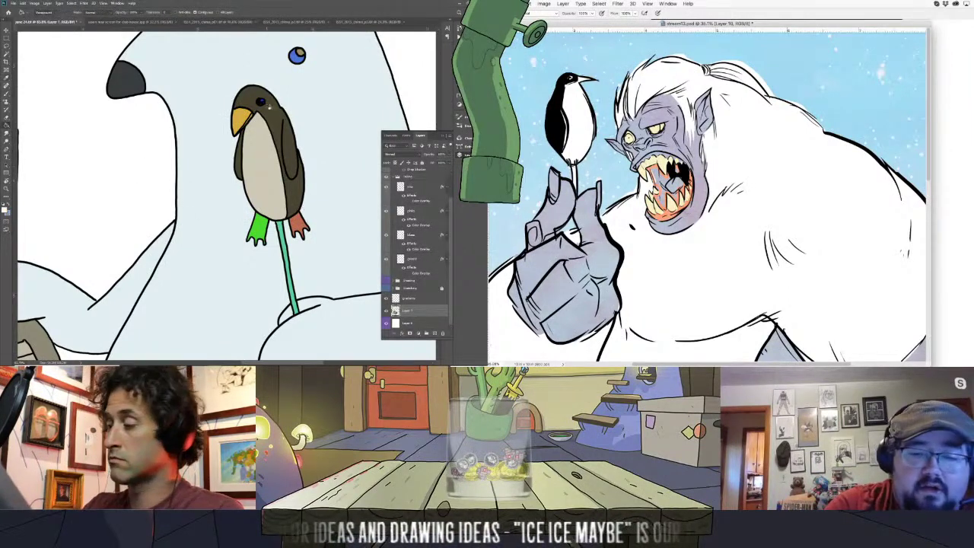
{"action": "left_click", "coordinate": [262, 100]}
{"action": "key", "text": "g"}
{"action": "left_click", "coordinate": [301, 53]}
{"action": "left_click", "coordinate": [676, 184]}
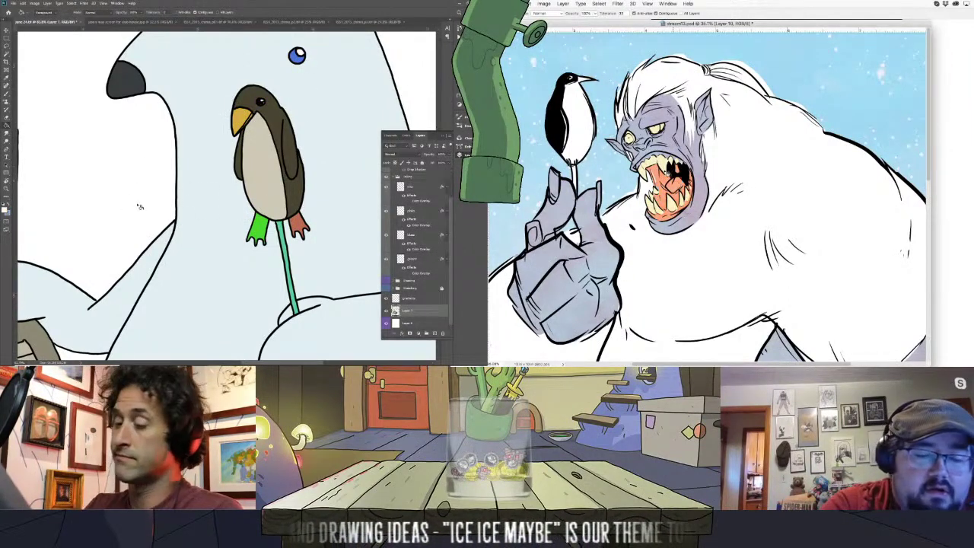
- Fill the blue part of the polar bear's eye with dark grey
{"action": "key", "text": "i"}
{"action": "key", "text": "b"}
{"action": "key", "text": "g"}
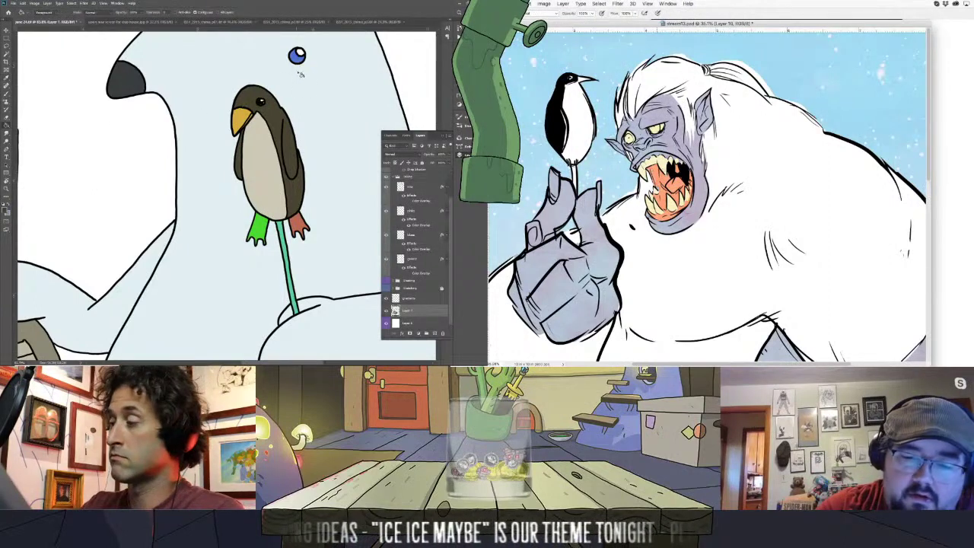
{"action": "left_click", "coordinate": [296, 58]}
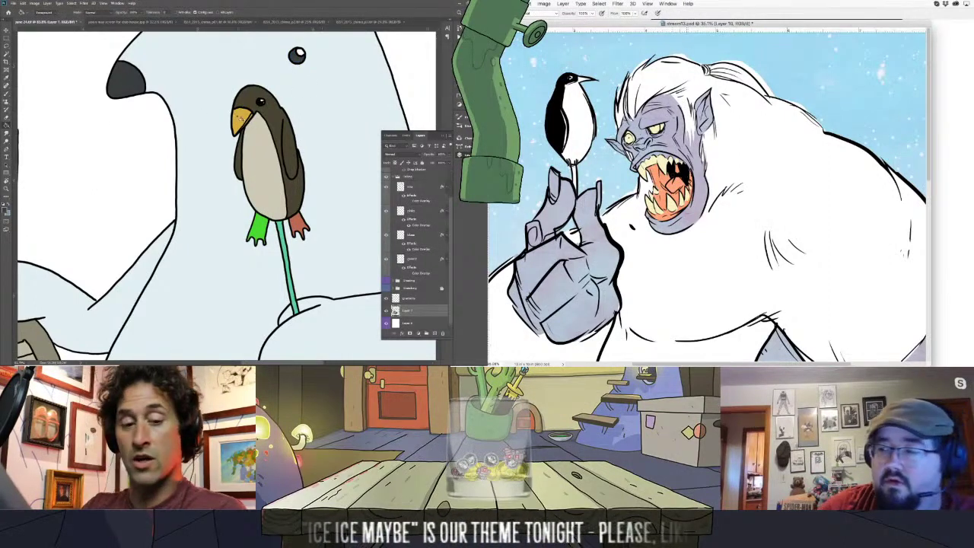
- Fill both of the penguin's feet with the yellow-orange sampled from its beak
{"action": "left_click", "coordinate": [239, 118], "text": "alt"}
{"action": "left_click", "coordinate": [259, 228]}
{"action": "left_click", "coordinate": [298, 226]}
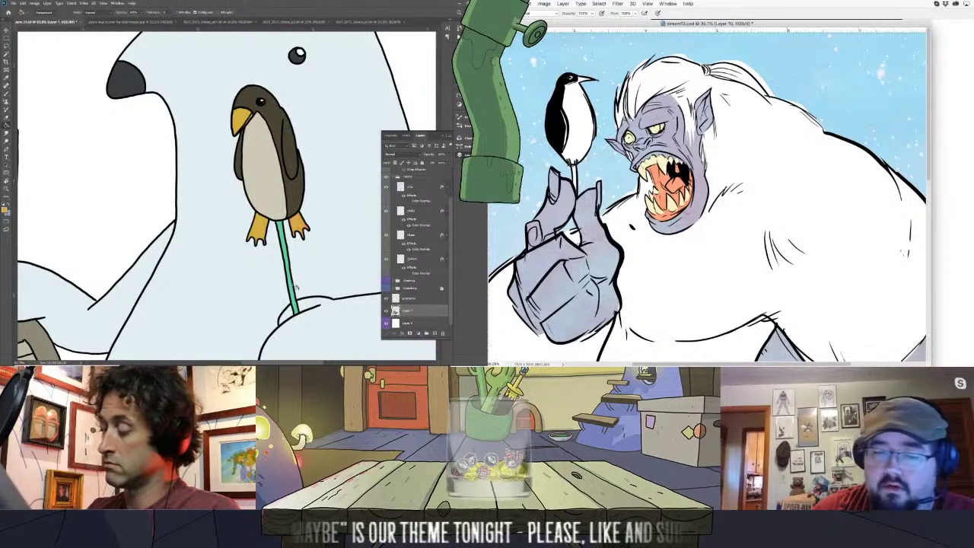
- Choose a muted medium brown and fill the penguin popsicle's green stick with it
{"action": "left_click", "coordinate": [5, 210]}
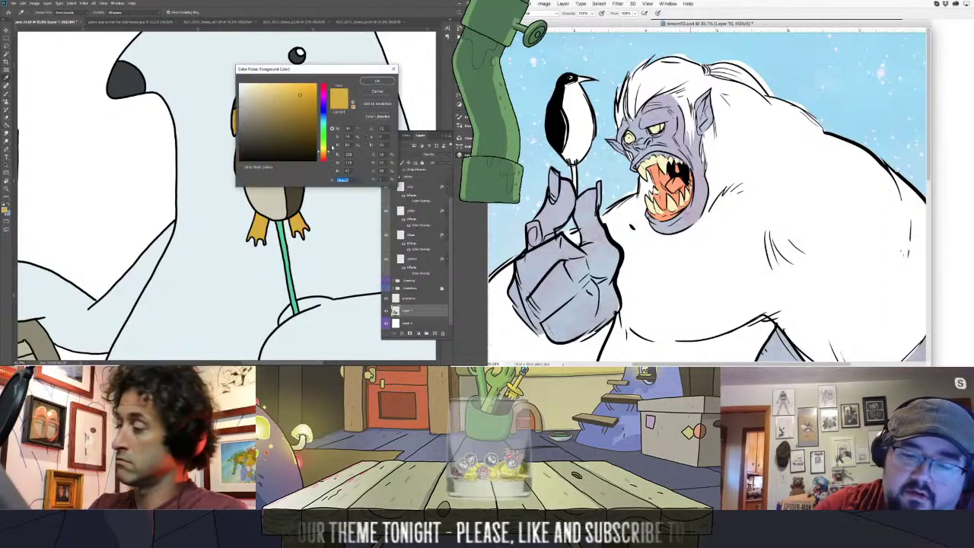
{"action": "left_click", "coordinate": [291, 116]}
{"action": "left_click", "coordinate": [323, 153]}
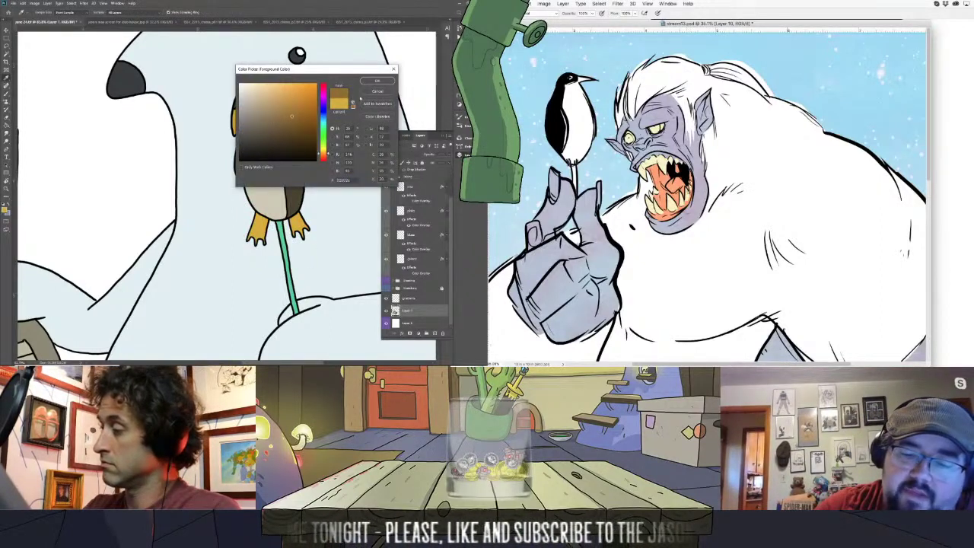
{"action": "left_click", "coordinate": [280, 121]}
{"action": "left_click", "coordinate": [276, 129]}
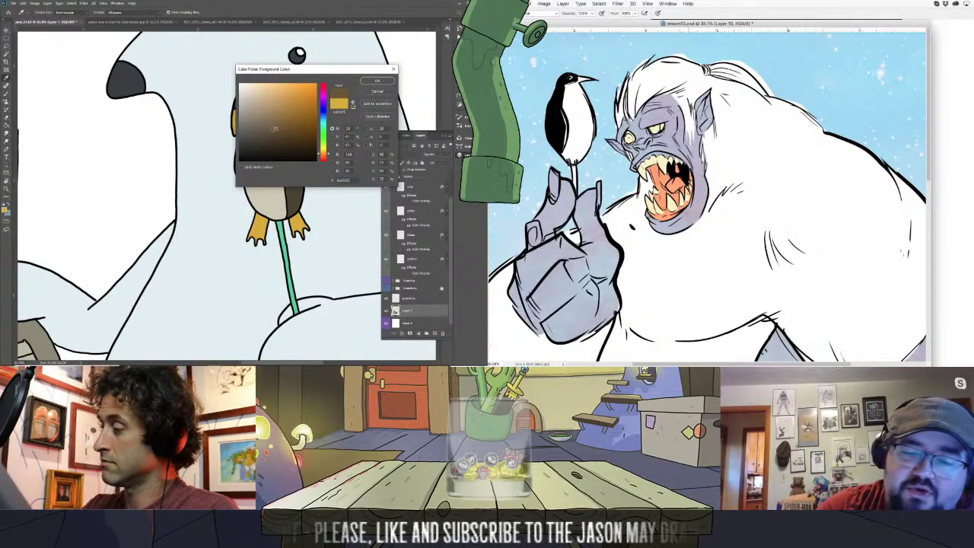
{"action": "left_click", "coordinate": [269, 120]}
{"action": "left_click", "coordinate": [376, 80]}
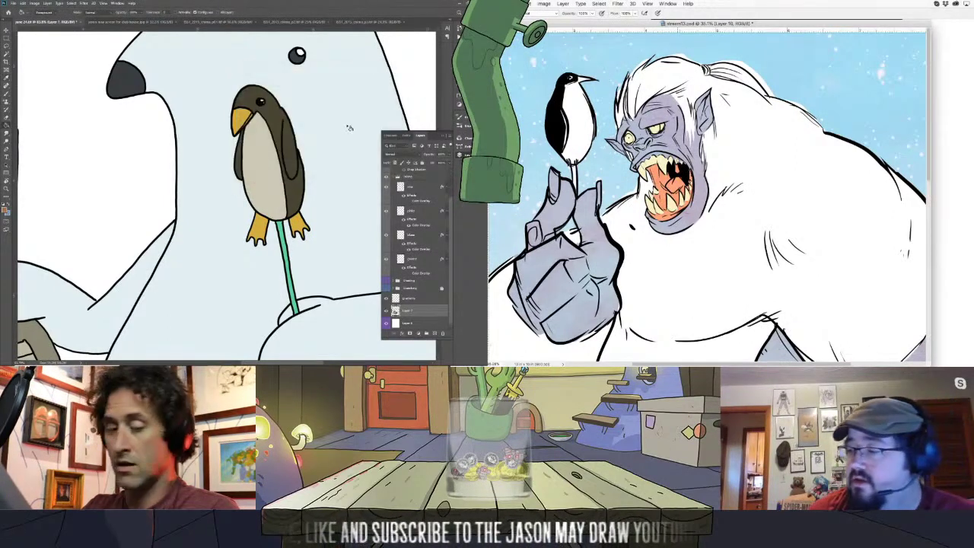
{"action": "left_click", "coordinate": [284, 233]}
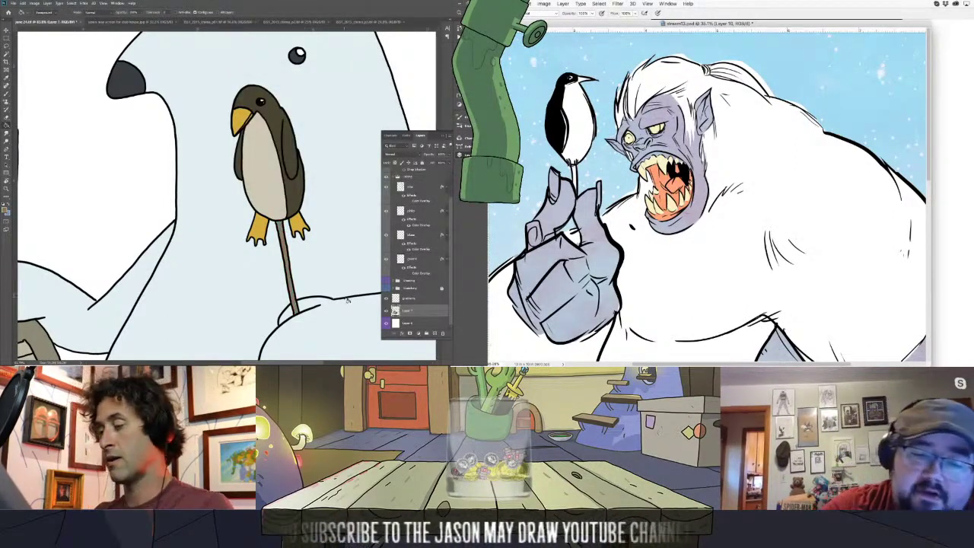
- Choose a pale blue-grey close to the bear's fur as the fill colour
{"action": "key", "text": "ctrl+0"}
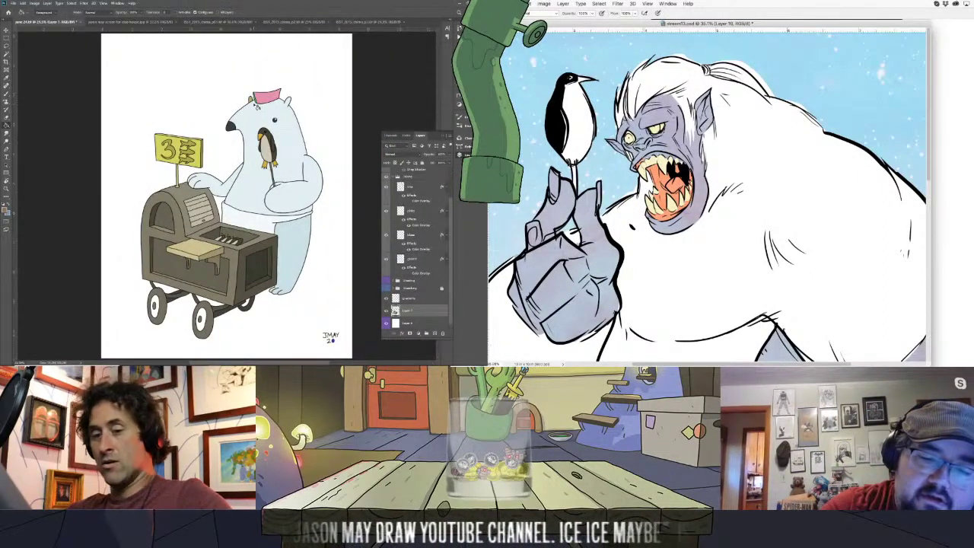
{"action": "key", "text": "i"}
{"action": "left_click", "coordinate": [6, 209]}
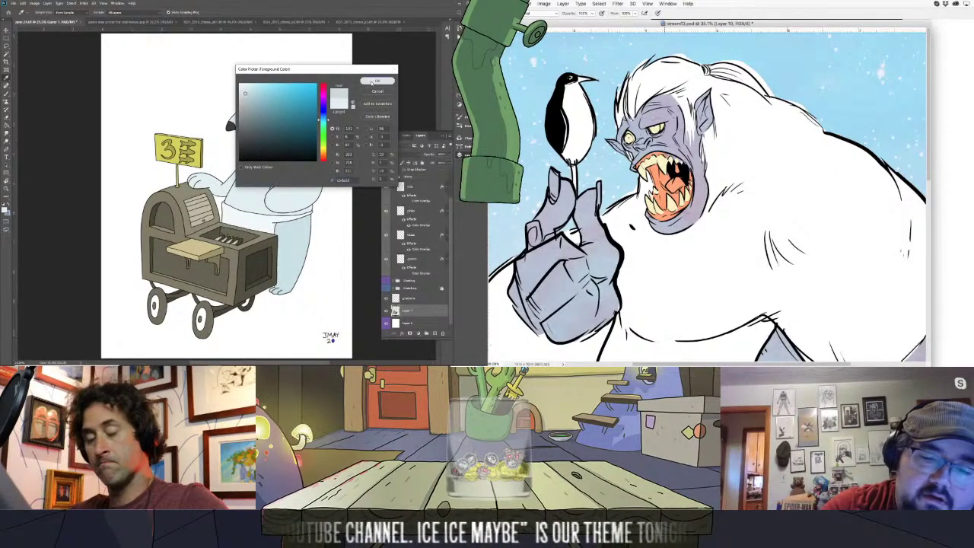
{"action": "key", "text": "Return"}
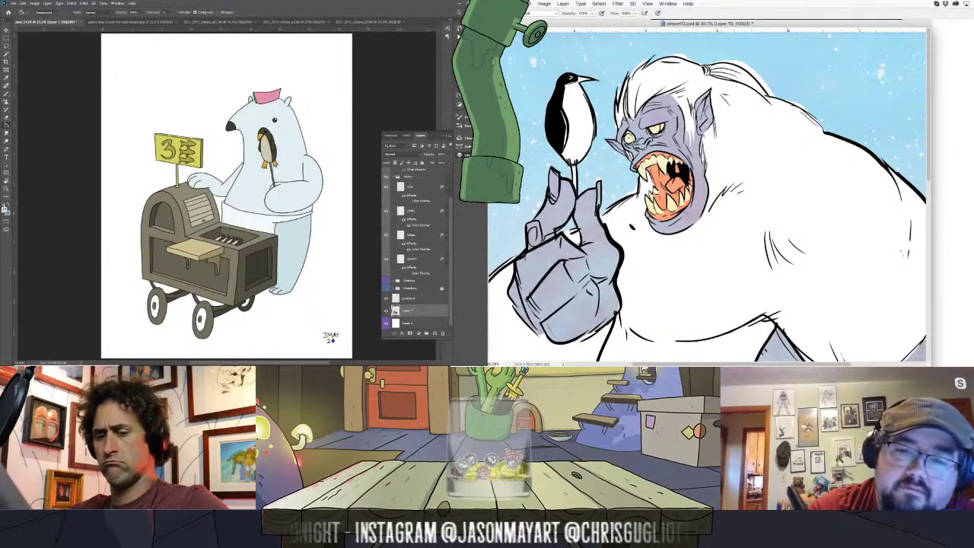
- Choose a medium pink and fill the polar bear's hat with it
{"action": "left_click", "coordinate": [5, 210]}
{"action": "left_click", "coordinate": [324, 90]}
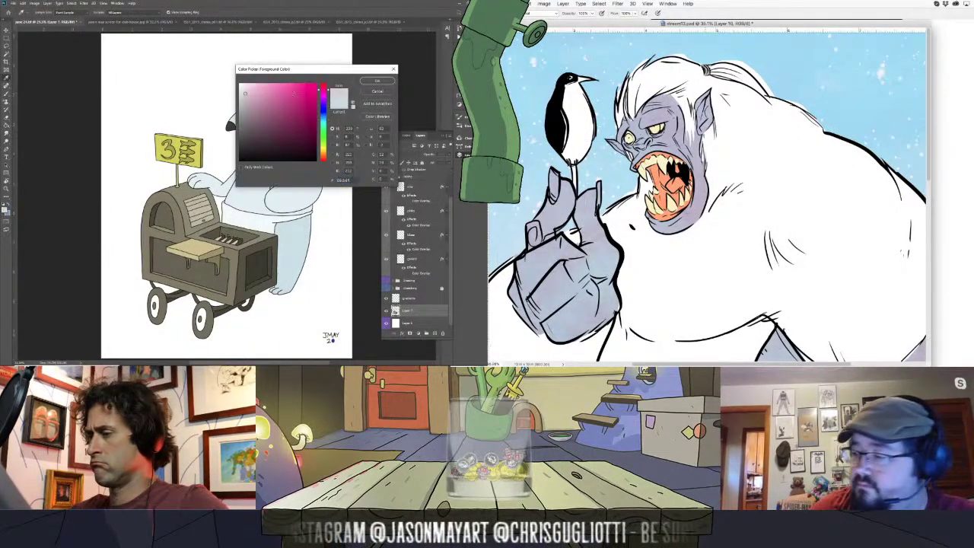
{"action": "left_click", "coordinate": [278, 89]}
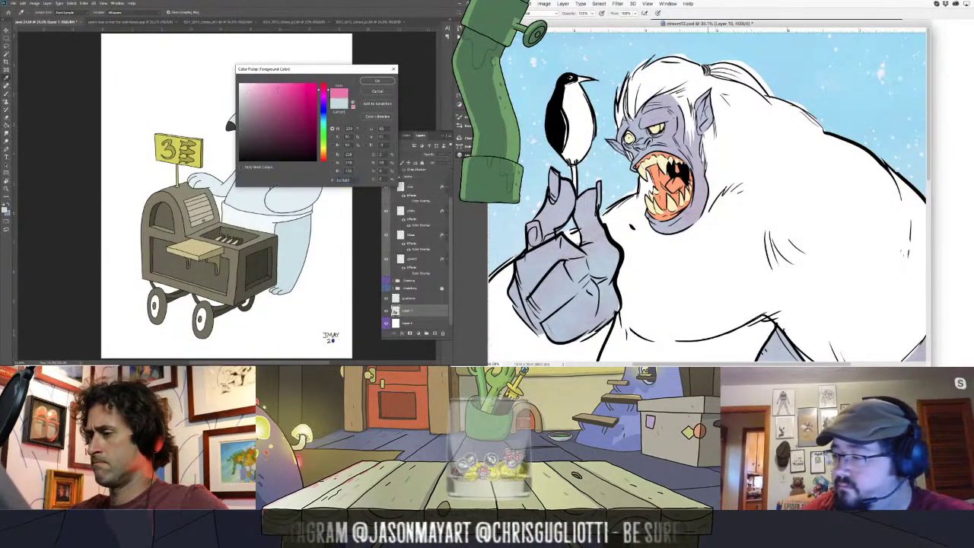
{"action": "left_click", "coordinate": [384, 82]}
{"action": "left_click", "coordinate": [271, 97]}
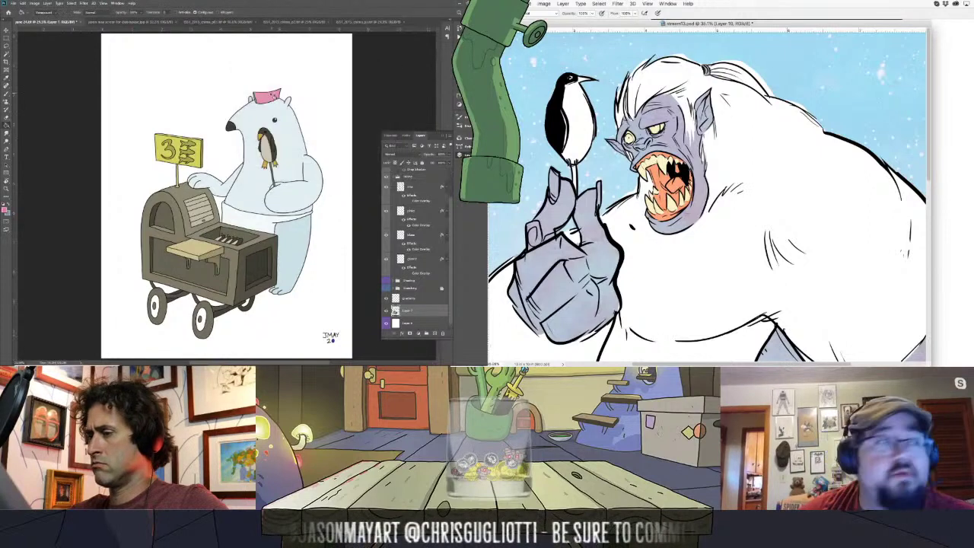
- Choose a slightly darker pink for the polar bear's hat and save the drawing
{"action": "left_click", "coordinate": [6, 209]}
{"action": "left_click", "coordinate": [277, 99]}
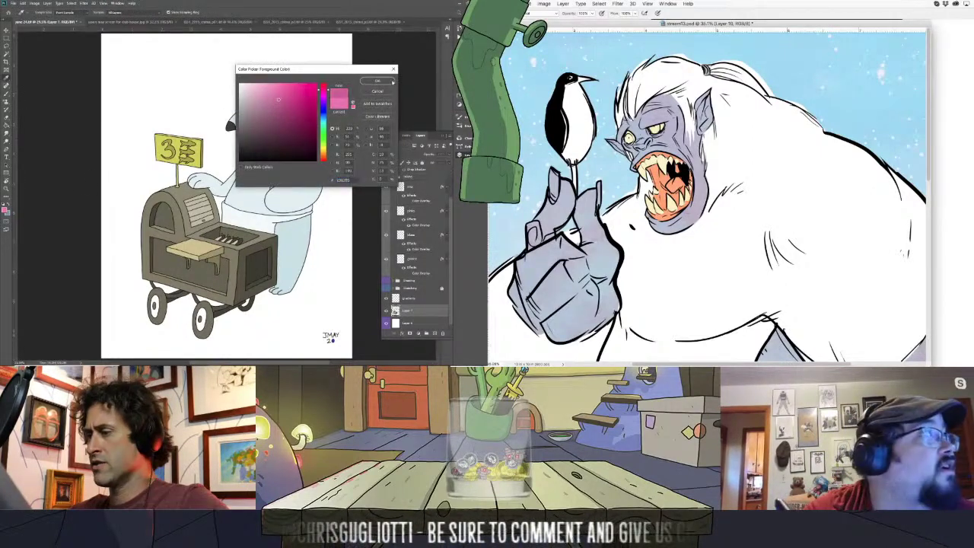
{"action": "left_click", "coordinate": [378, 81]}
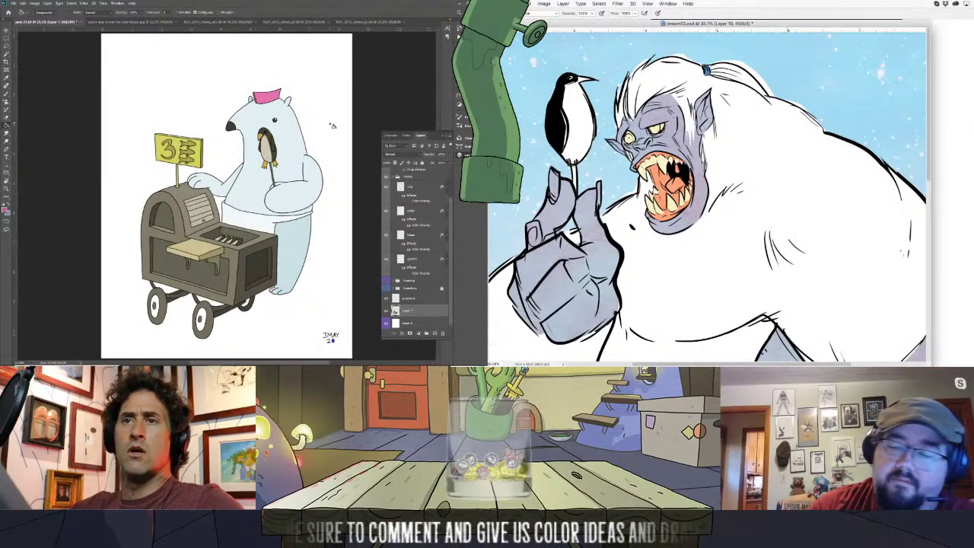
{"action": "key", "text": "ctrl+s"}
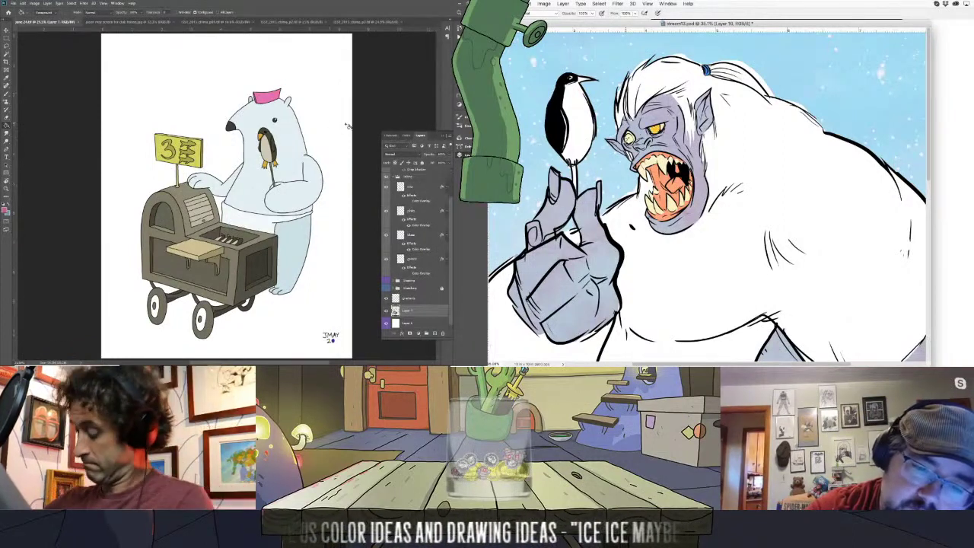
- Clear the blue fill from the zero in the date below the signature
{"action": "key", "text": "w"}
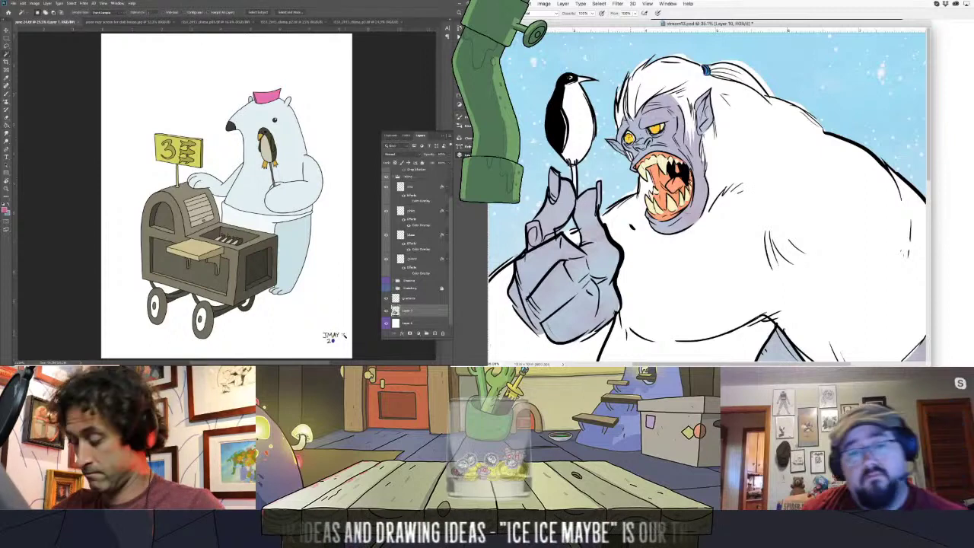
{"action": "left_click", "coordinate": [333, 341]}
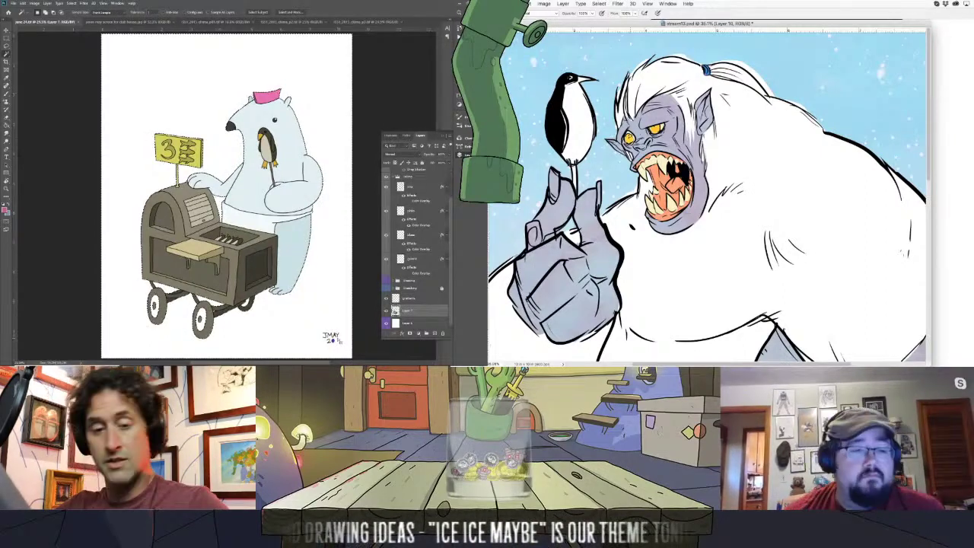
{"action": "key", "text": "ctrl+d"}
- Zoom in on the yeti's face and switch to the Brush tool
{"action": "key", "text": "z"}
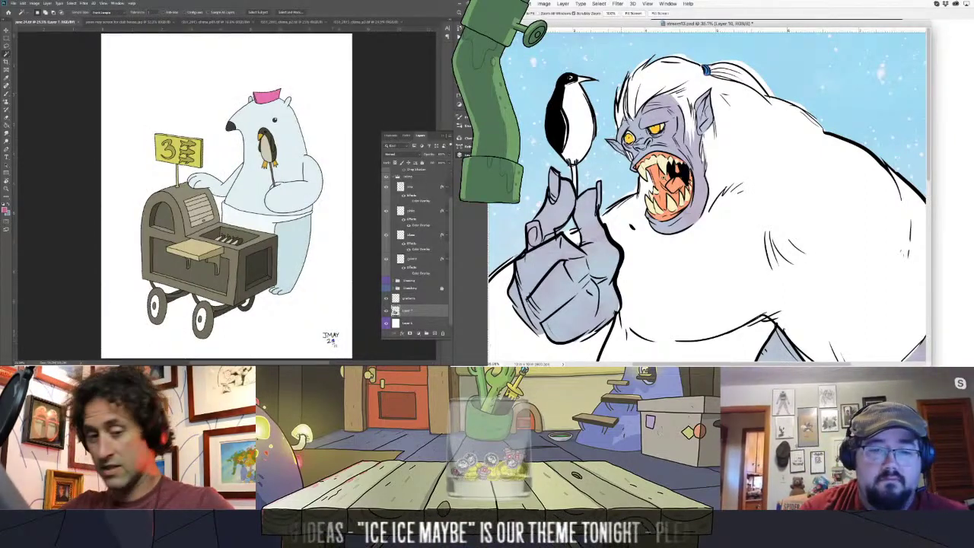
{"action": "left_click_drag", "start_coordinate": [663, 177], "coordinate": [931, 62]}
{"action": "left_click", "coordinate": [928, 145]}
{"action": "key", "text": "b"}
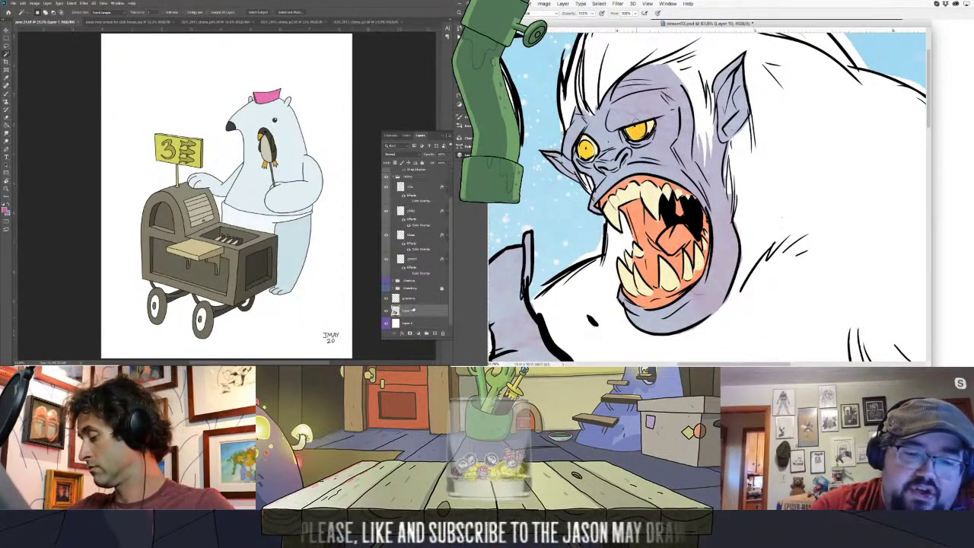
- Add a new Multiply layer above the bear drawing's colour layer and choose a pale blue-grey swatch as the paint colour
{"action": "left_click", "coordinate": [435, 333]}
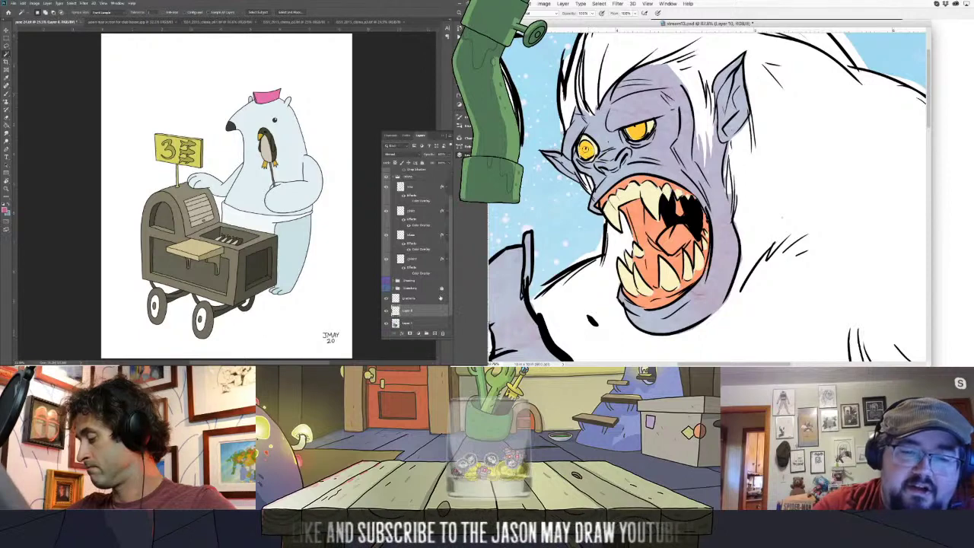
{"action": "left_click", "coordinate": [401, 154]}
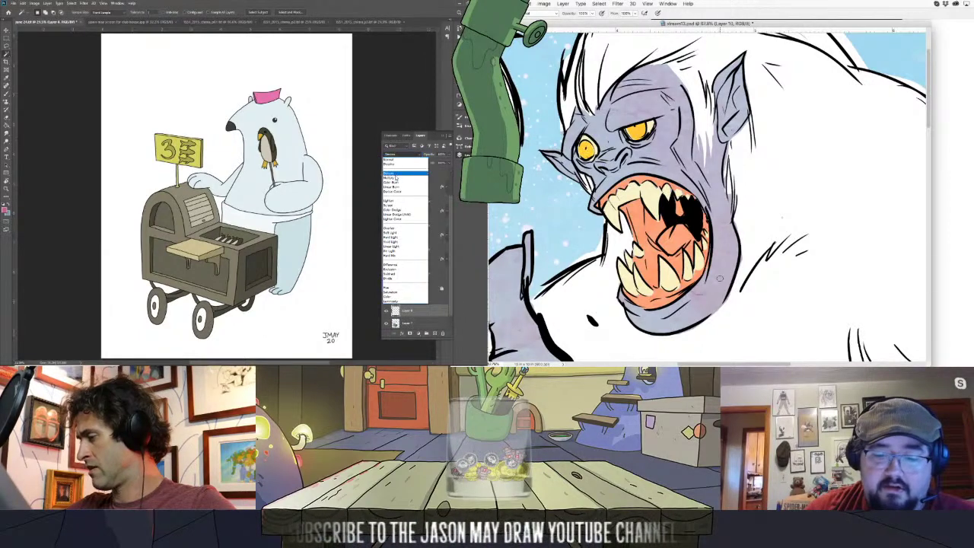
{"action": "left_click", "coordinate": [410, 163]}
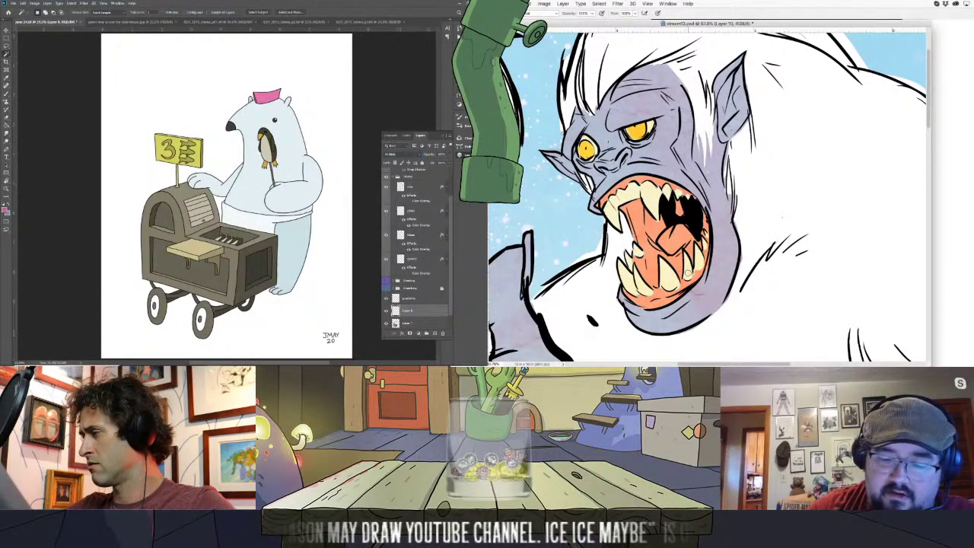
{"action": "key", "text": "F6"}
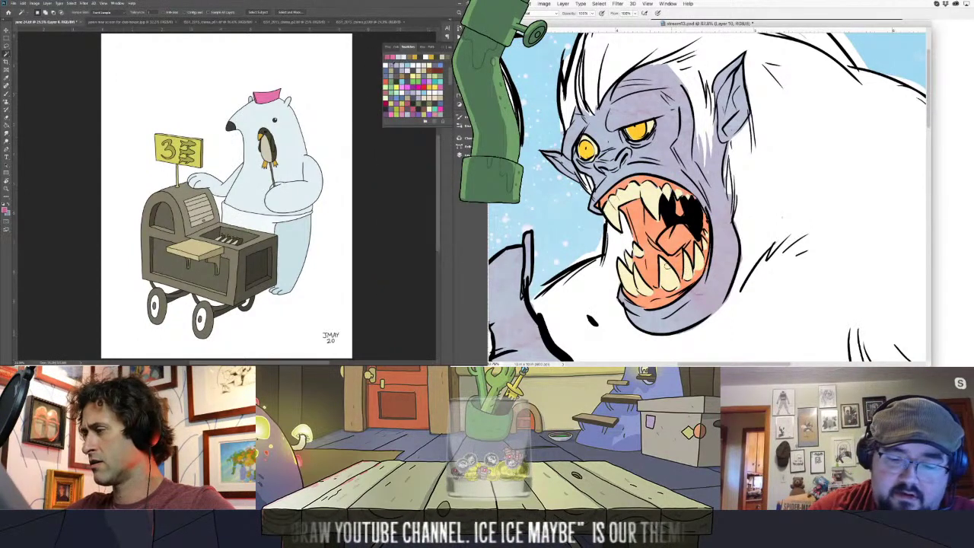
{"action": "left_click", "coordinate": [442, 47]}
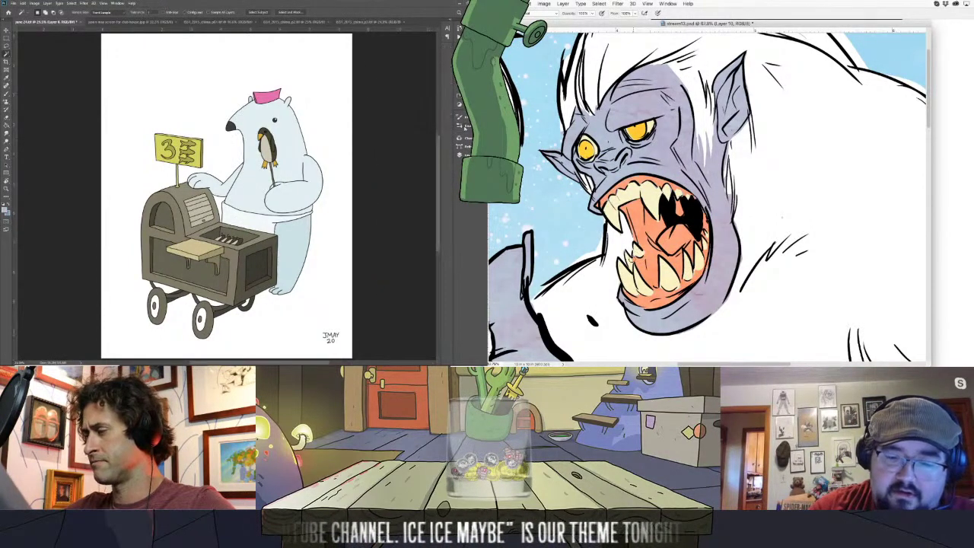
- Select the white background on the bear drawing's colour layer, invert the selection, and reactivate the Multiply layer with the Brush tool
{"action": "key", "text": "F7"}
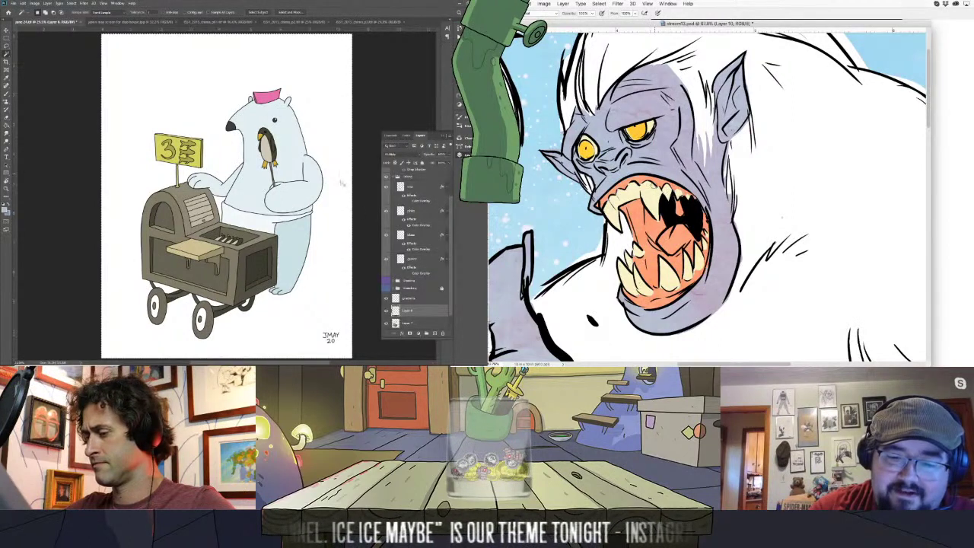
{"action": "left_click", "coordinate": [403, 324]}
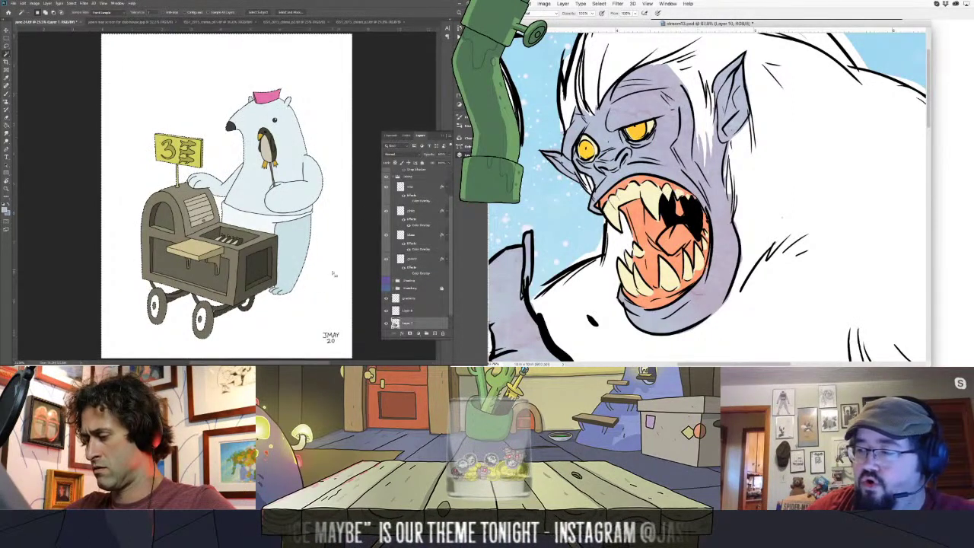
{"action": "key", "text": "F5"}
{"action": "left_click", "coordinate": [72, 4]}
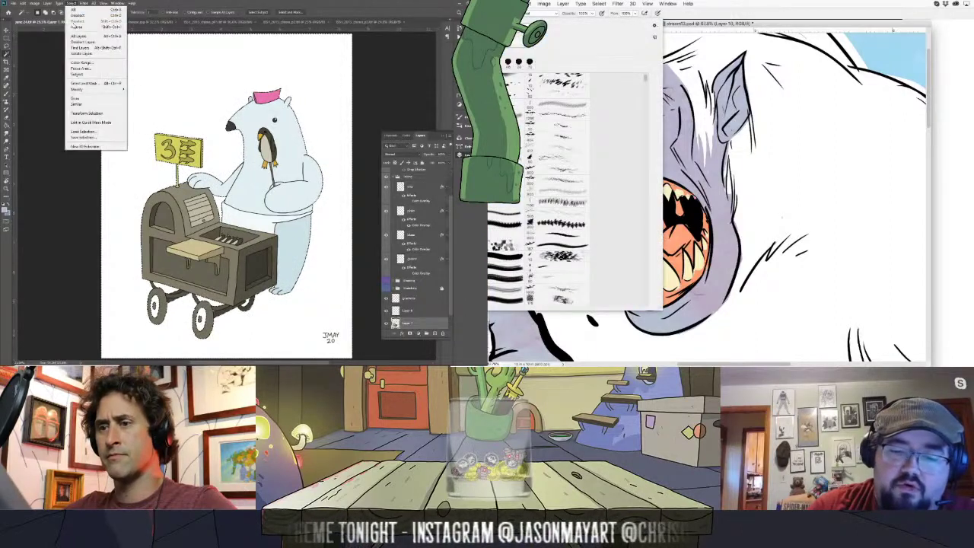
{"action": "key", "text": "Escape"}
{"action": "left_click", "coordinate": [75, 27]}
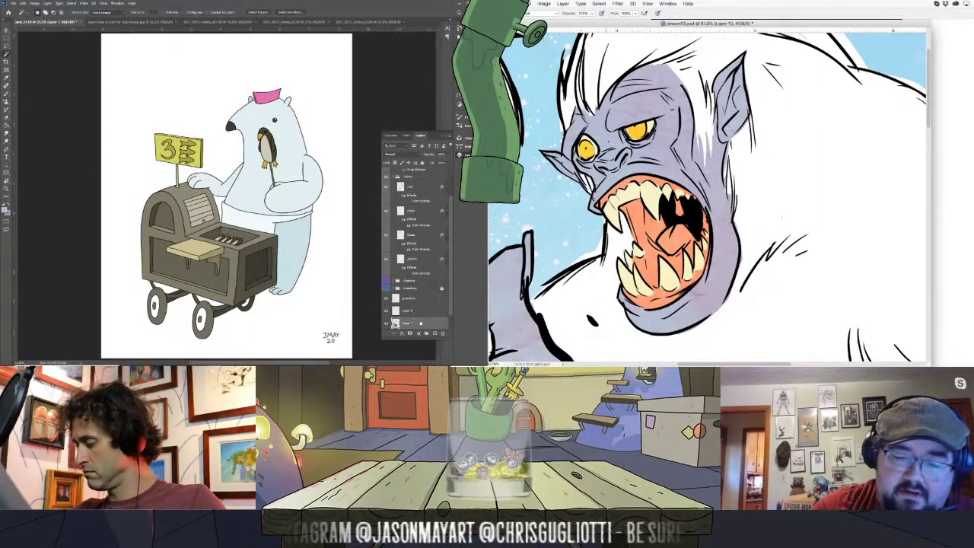
{"action": "left_click", "coordinate": [419, 313]}
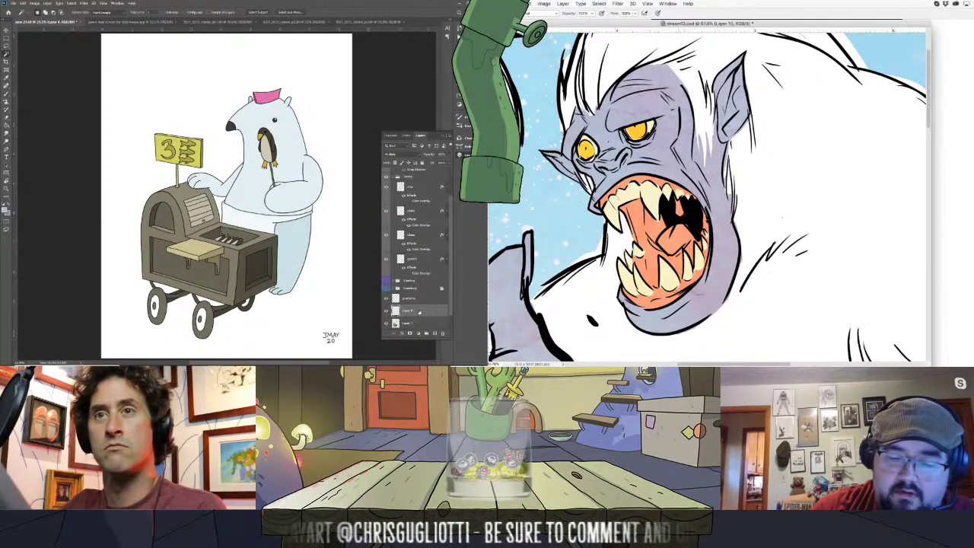
{"action": "key", "text": "b"}
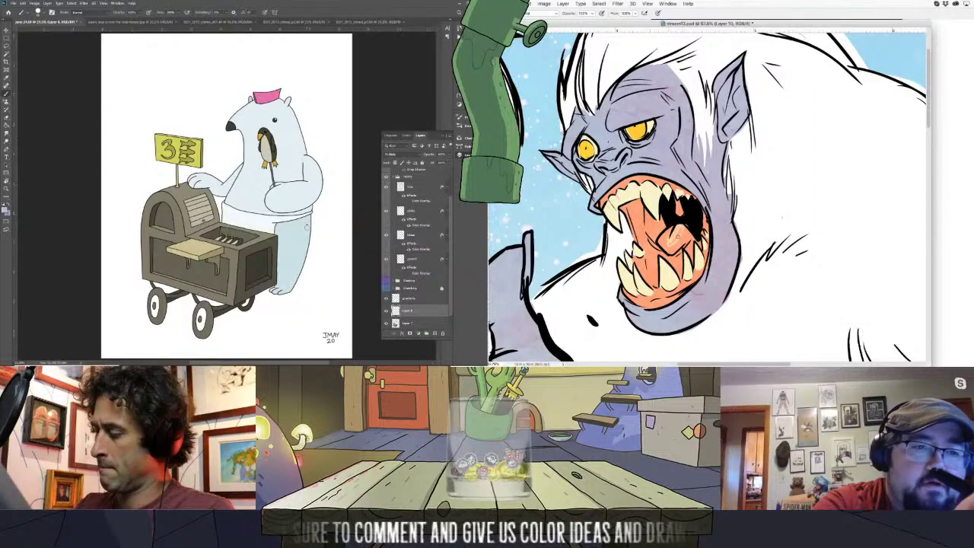
- Brush over the yeti's tongue, and shade the polar bear's bent arm and the back of its head and body in blue-grey
{"action": "left_click", "coordinate": [494, 13]}
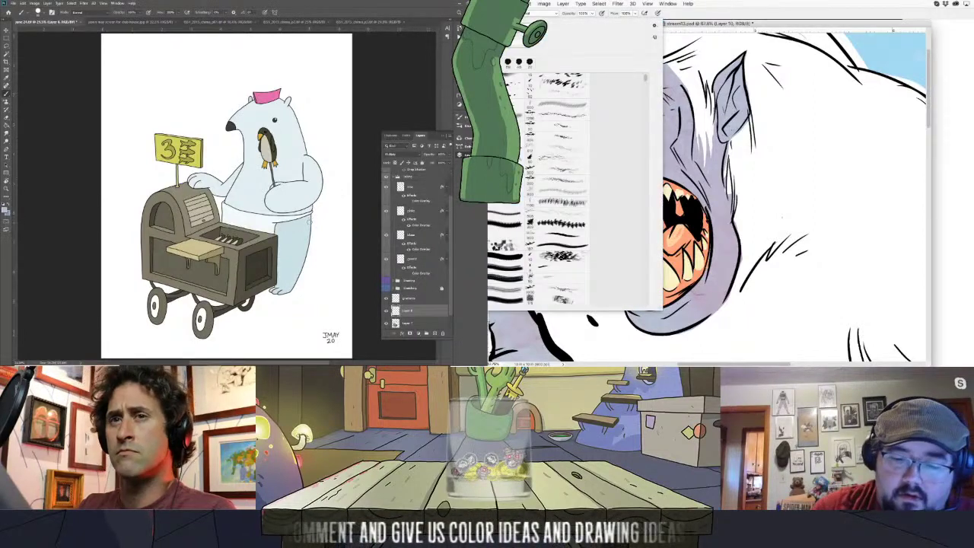
{"action": "left_click_drag", "start_coordinate": [689, 226], "coordinate": [671, 252]}
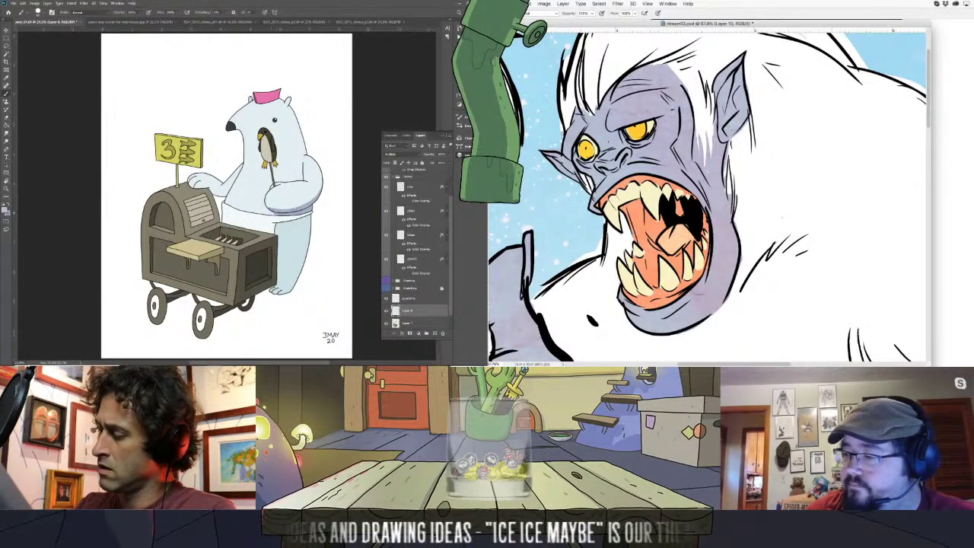
{"action": "mouse_move", "coordinate": [266, 209]}
{"action": "left_mouse_down"}
{"action": "mouse_move", "coordinate": [319, 190]}
{"action": "mouse_move", "coordinate": [319, 165]}
{"action": "mouse_move", "coordinate": [313, 190]}
{"action": "left_mouse_up"}
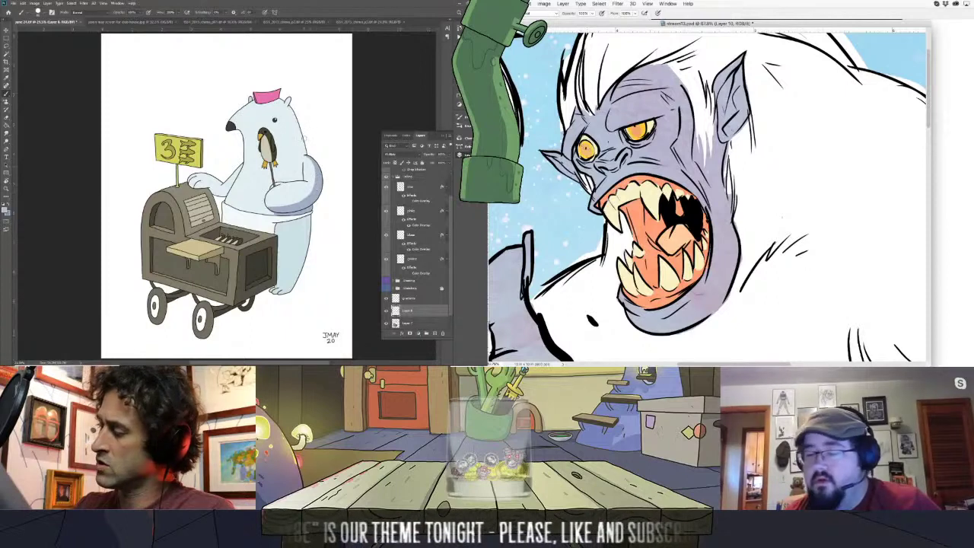
{"action": "left_click_drag", "start_coordinate": [307, 156], "coordinate": [291, 101]}
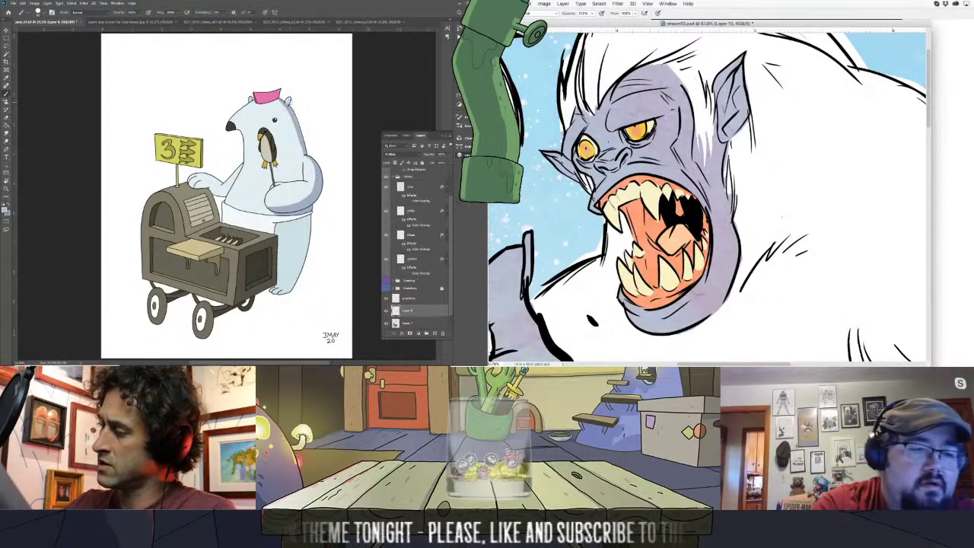
- Shade the polar bear's pink hat on the Multiply layer and set up the yeti drawing's brush again
{"action": "key", "text": "g"}
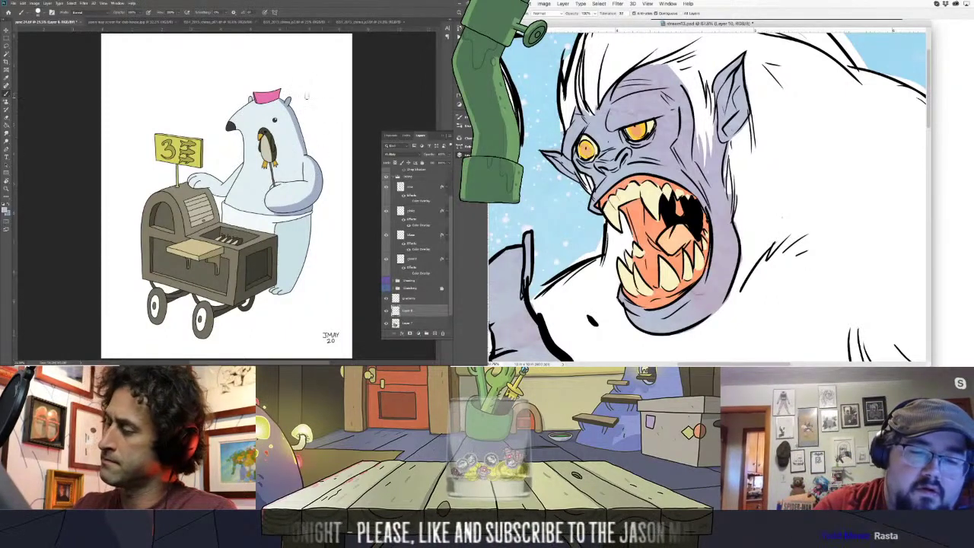
{"action": "key", "text": "b"}
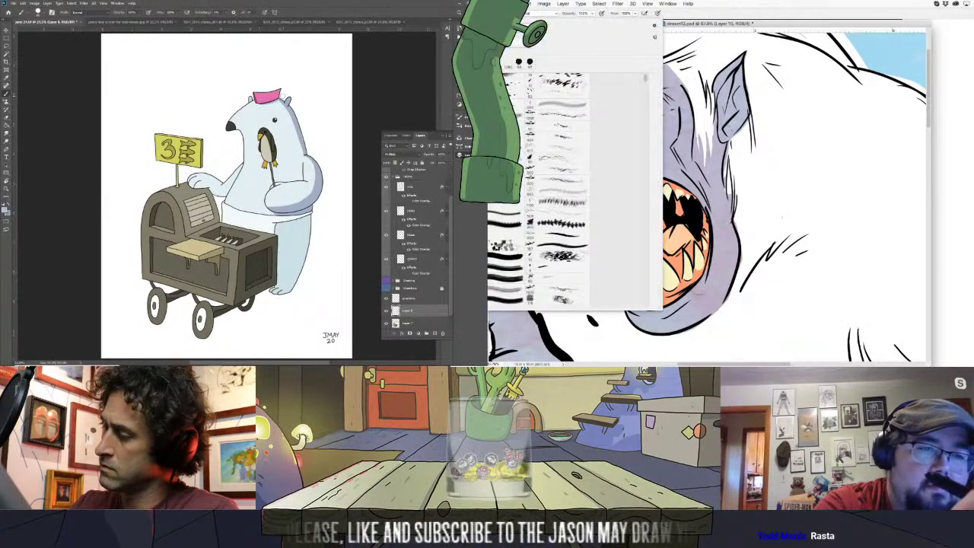
{"action": "left_click_drag", "start_coordinate": [278, 89], "coordinate": [272, 101]}
{"action": "key", "text": "Return"}
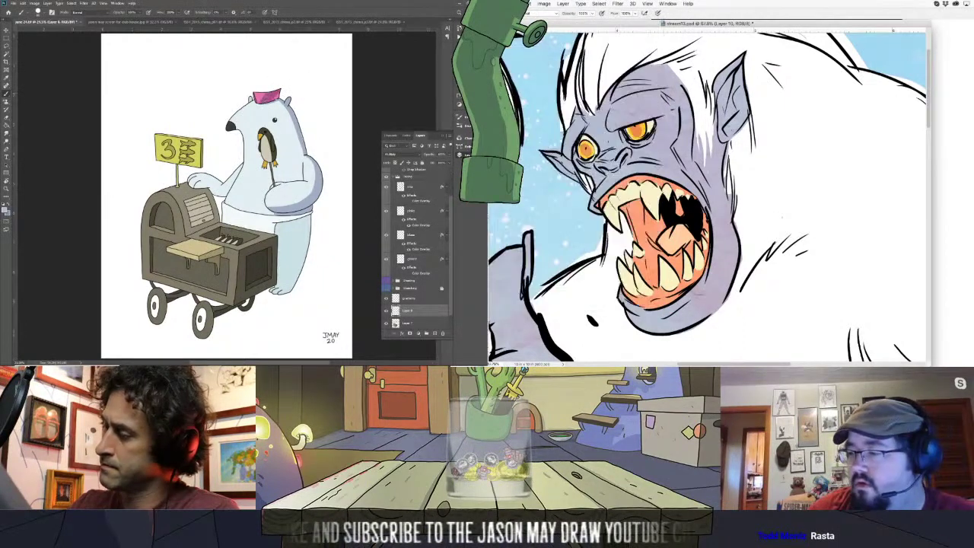
- Add white highlights to the yeti's eyes on a new layer, and shade the back edge of the polar bear's leg
{"action": "key", "text": "super+shift+alt+n"}
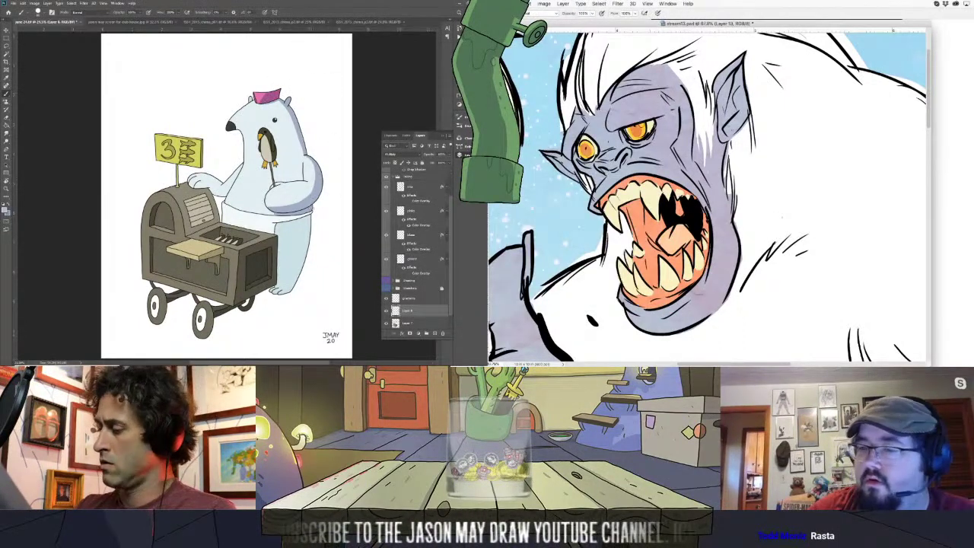
{"action": "left_click", "coordinate": [643, 126]}
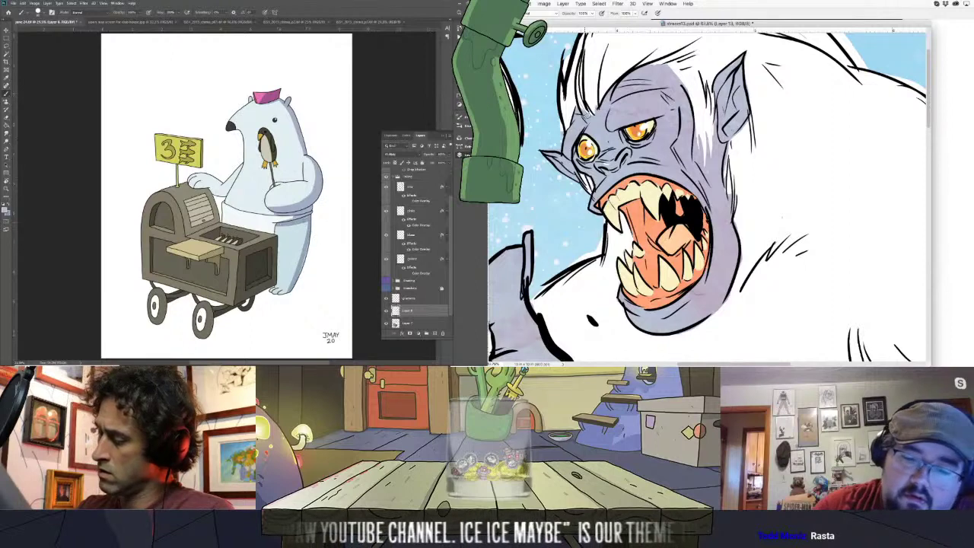
{"action": "left_click_drag", "start_coordinate": [308, 222], "coordinate": [286, 291]}
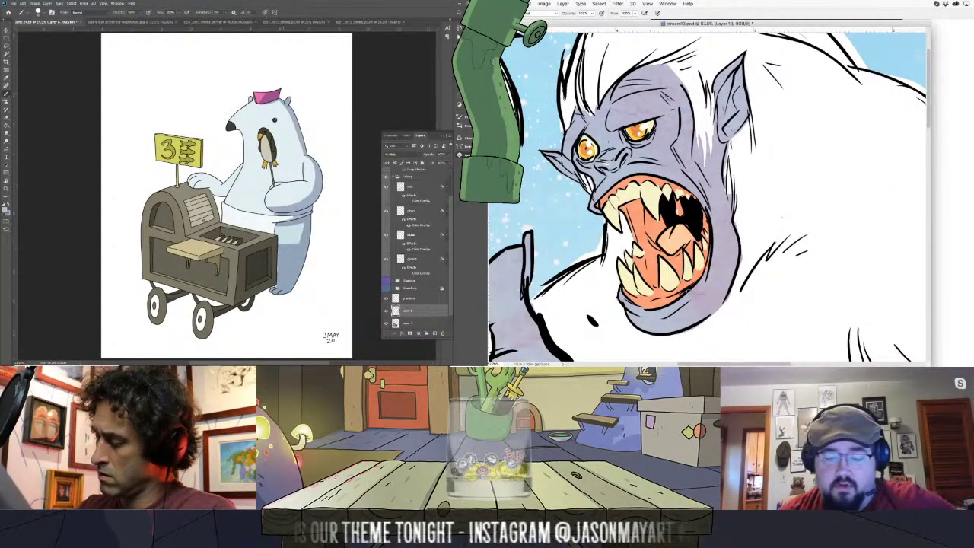
- Shade the underside of the bear's arm resting on the cart, and delete the Brush Tool history state from the yeti drawing
{"action": "left_click_drag", "start_coordinate": [783, 364], "coordinate": [734, 364]}
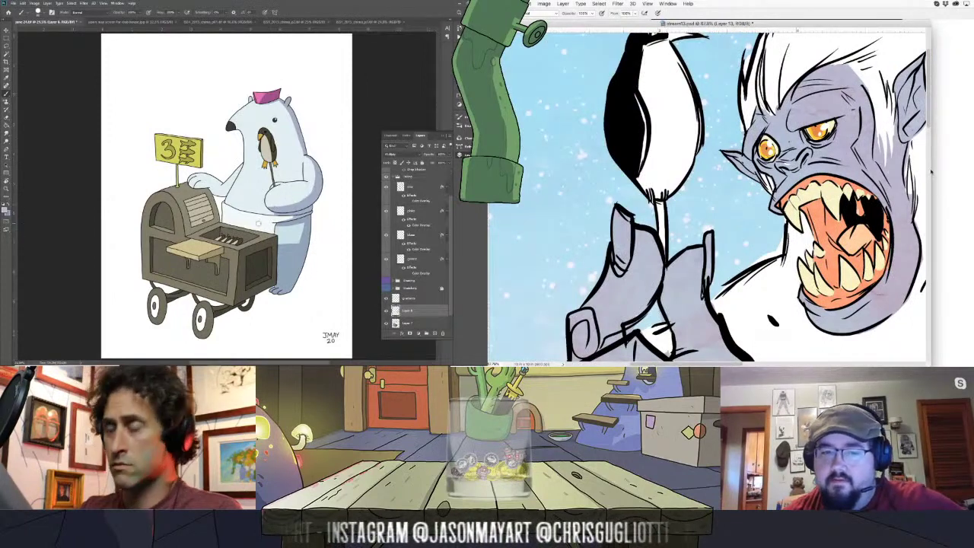
{"action": "left_click_drag", "start_coordinate": [927, 108], "coordinate": [921, 89]}
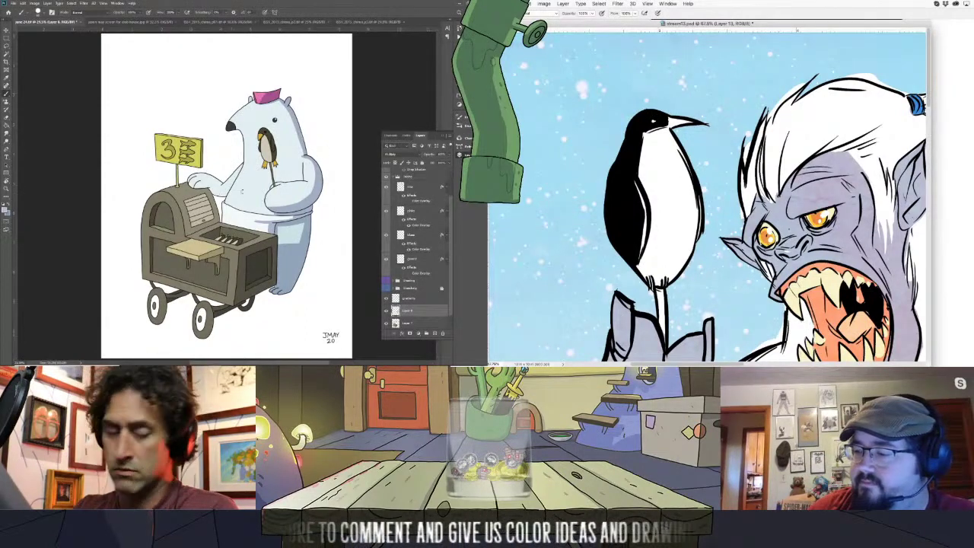
{"action": "key", "text": "z"}
{"action": "left_click_drag", "start_coordinate": [224, 190], "coordinate": [273, 201]}
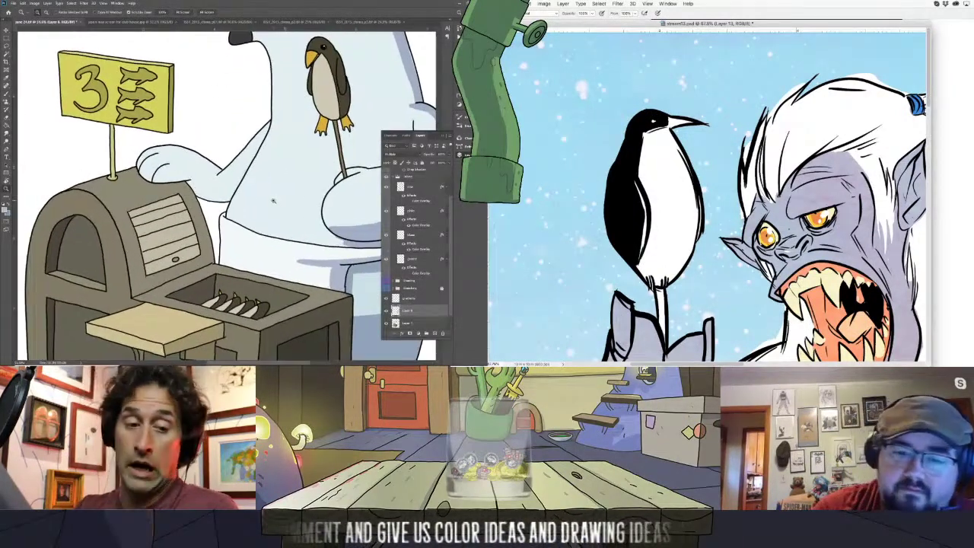
{"action": "key", "text": "b"}
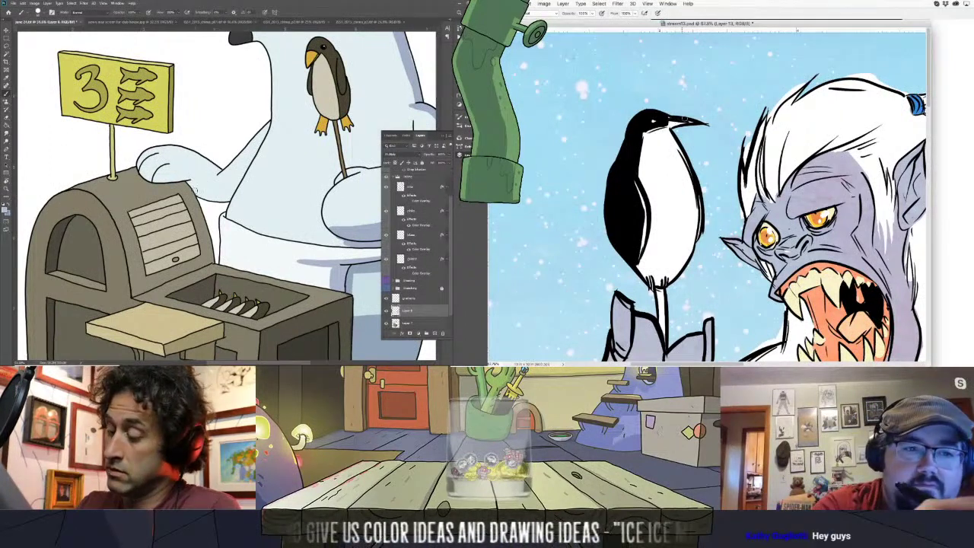
{"action": "left_click", "coordinate": [527, 3]}
{"action": "left_click", "coordinate": [535, 14]}
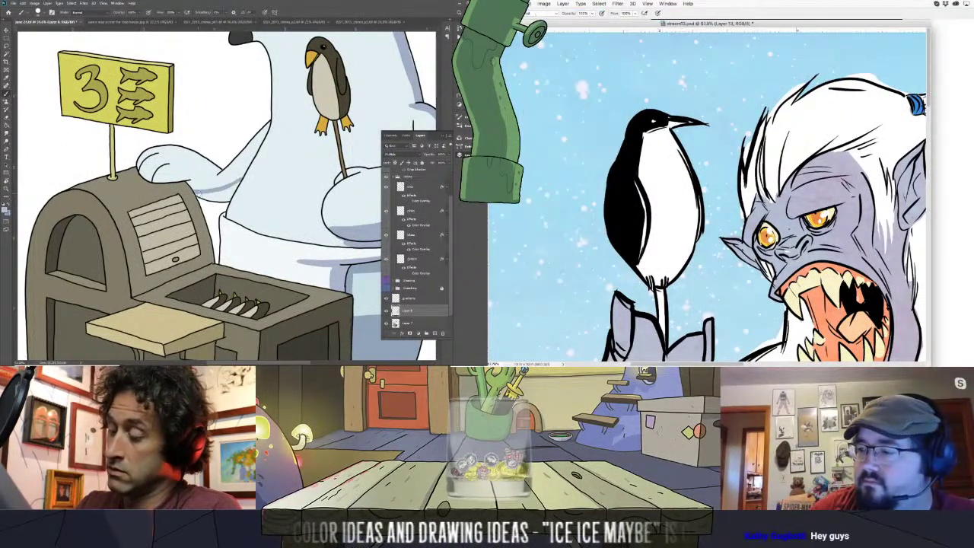
{"action": "left_click_drag", "start_coordinate": [205, 200], "coordinate": [236, 190]}
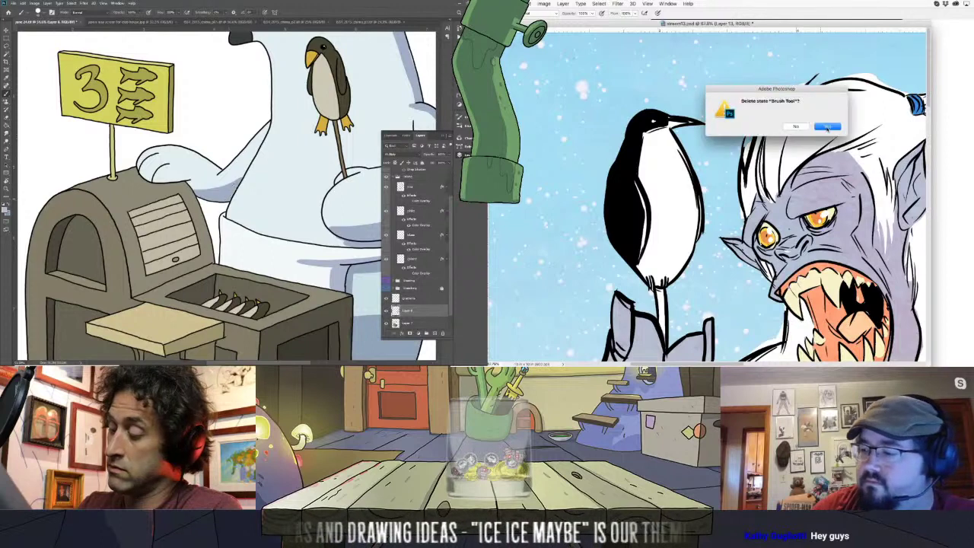
{"action": "left_click", "coordinate": [829, 127]}
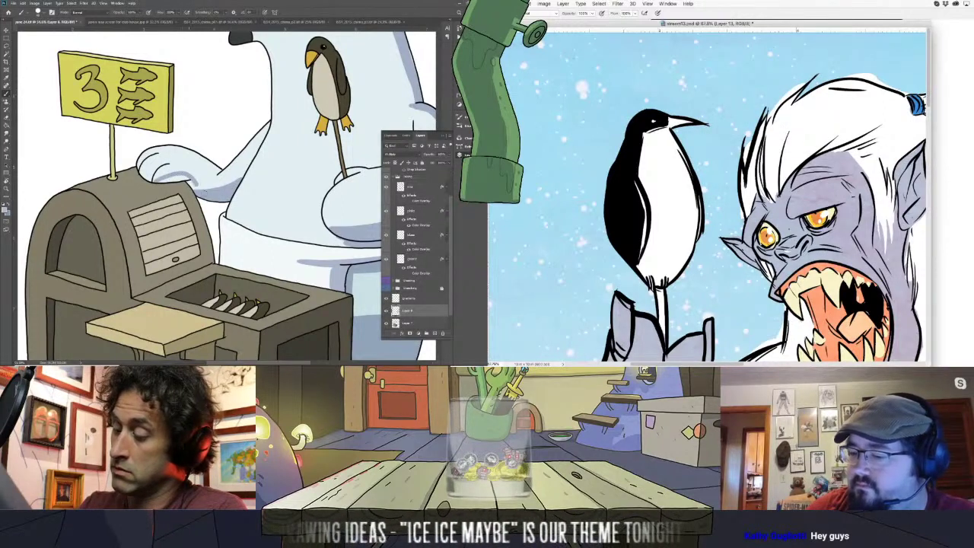
- Shade the bear's paw on top of the cart and paint the beak of the yeti's penguin popsicle orange
{"action": "mouse_move", "coordinate": [155, 172]}
{"action": "left_mouse_down"}
{"action": "mouse_move", "coordinate": [183, 173]}
{"action": "mouse_move", "coordinate": [196, 187]}
{"action": "mouse_move", "coordinate": [158, 169]}
{"action": "mouse_move", "coordinate": [151, 175]}
{"action": "left_mouse_up"}
{"action": "left_click_drag", "start_coordinate": [667, 118], "coordinate": [681, 121]}
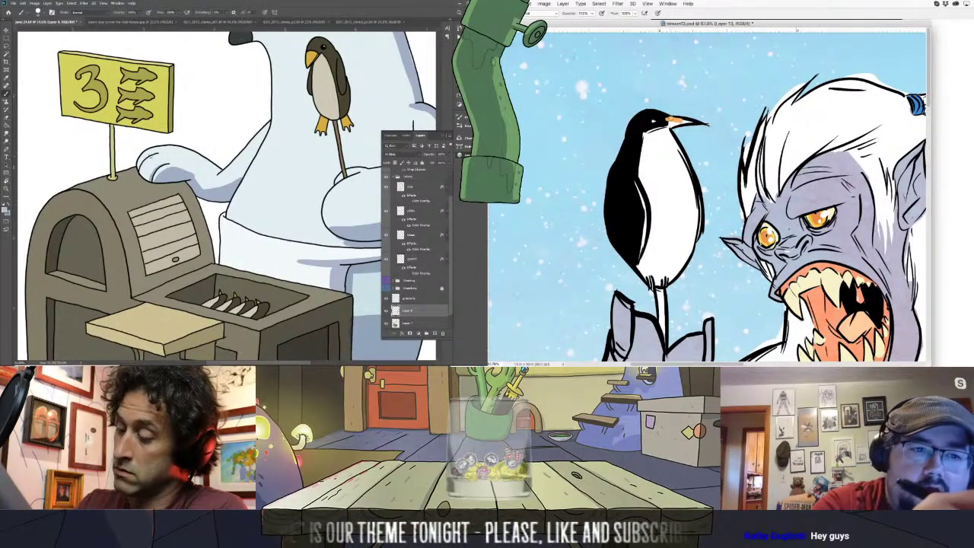
{"action": "left_click_drag", "start_coordinate": [148, 168], "coordinate": [138, 160]}
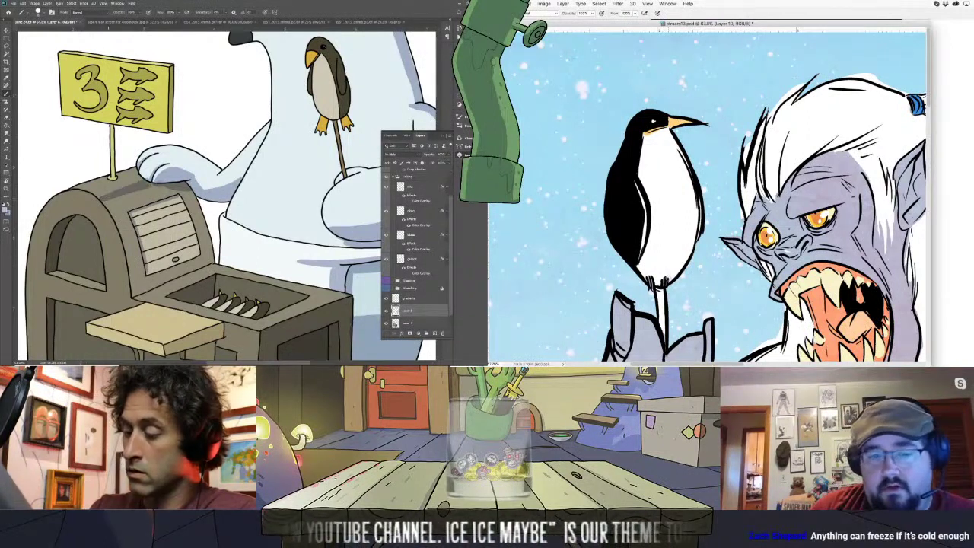
- Shade the top of the cart's rounded hood and colour the yeti's popsicle stick yellow-tan
{"action": "left_click_drag", "start_coordinate": [105, 207], "coordinate": [159, 194]}
{"action": "left_click_drag", "start_coordinate": [659, 290], "coordinate": [661, 307]}
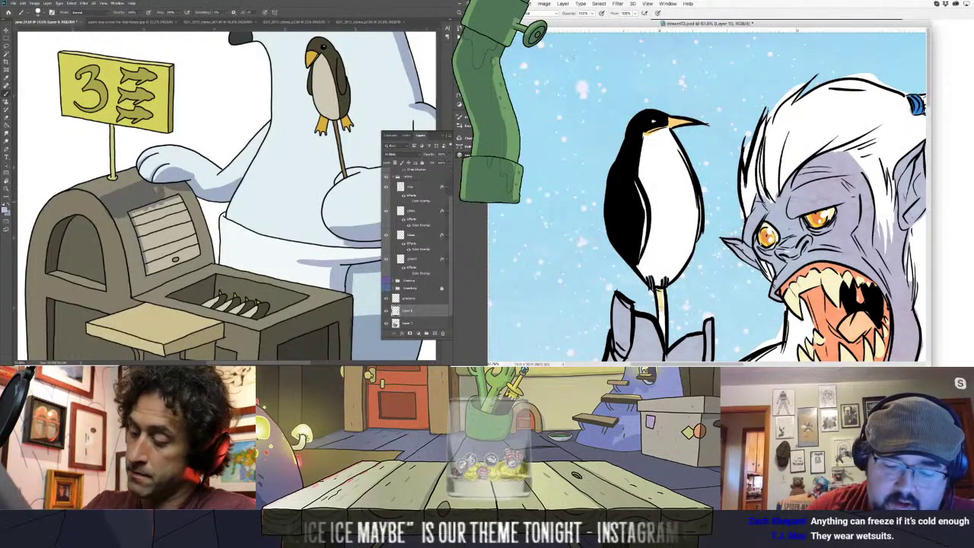
{"action": "left_click_drag", "start_coordinate": [158, 194], "coordinate": [174, 195]}
{"action": "left_click_drag", "start_coordinate": [660, 308], "coordinate": [661, 318]}
{"action": "left_click_drag", "start_coordinate": [174, 195], "coordinate": [192, 202]}
{"action": "left_click_drag", "start_coordinate": [661, 318], "coordinate": [664, 324]}
- Shade the cart's slatted lid panel and the area around the open penguin bin
{"action": "mouse_move", "coordinate": [198, 213]}
{"action": "left_mouse_down"}
{"action": "mouse_move", "coordinate": [201, 232]}
{"action": "mouse_move", "coordinate": [183, 221]}
{"action": "mouse_move", "coordinate": [152, 225]}
{"action": "left_mouse_up"}
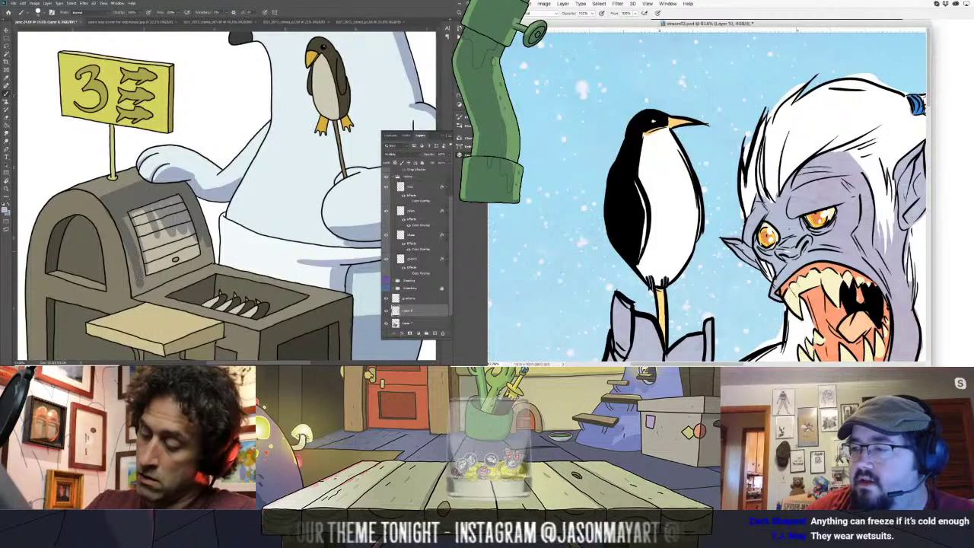
{"action": "mouse_move", "coordinate": [128, 259]}
{"action": "left_mouse_down"}
{"action": "mouse_move", "coordinate": [134, 294]}
{"action": "mouse_move", "coordinate": [242, 261]}
{"action": "left_mouse_up"}
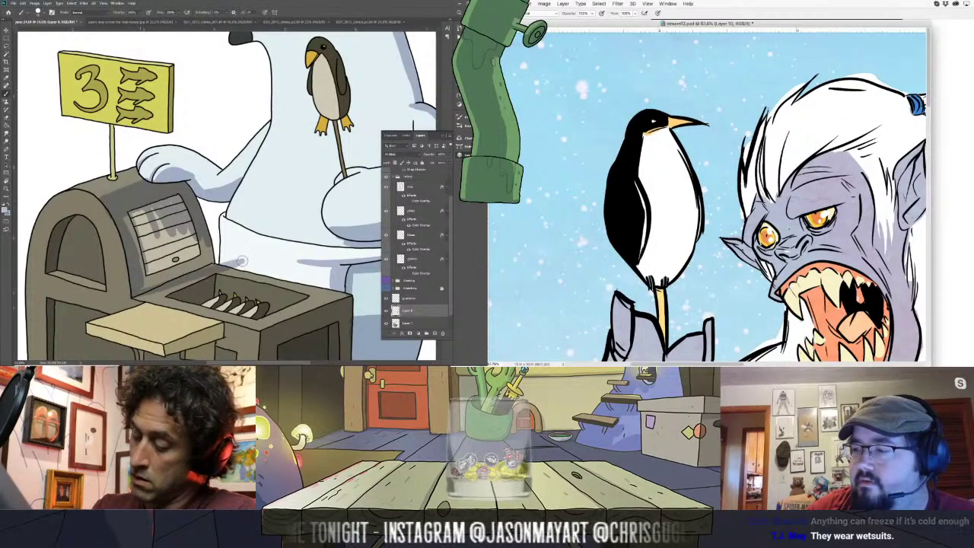
{"action": "left_click_drag", "start_coordinate": [139, 296], "coordinate": [235, 269]}
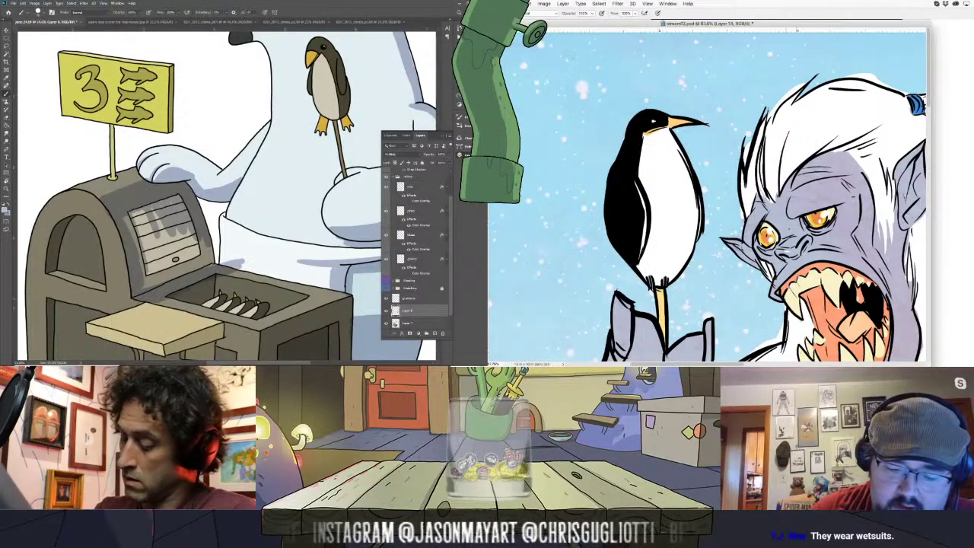
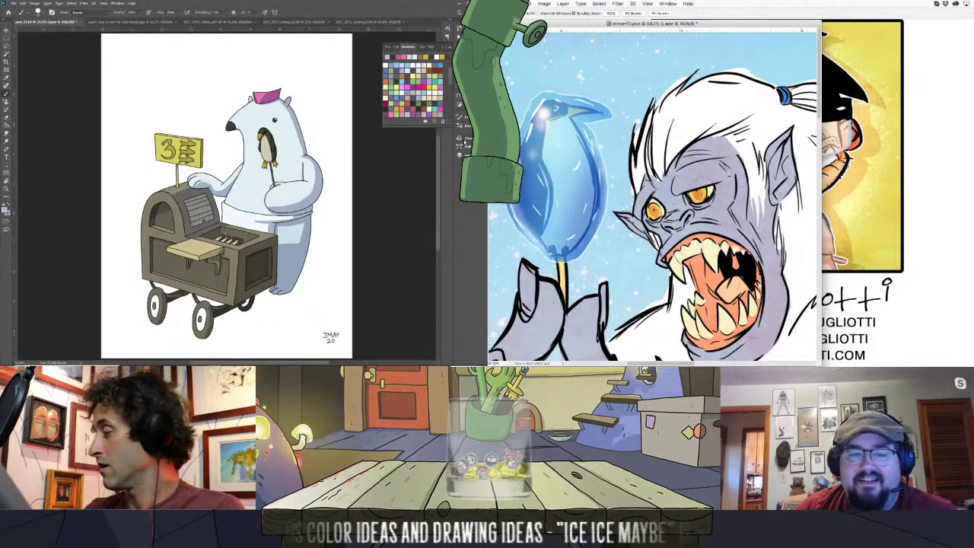
- Check the bear drawing's layers, choose a new swatch as the paint colour, and zoom in on the cart and its sign
{"action": "left_click", "coordinate": [449, 137]}
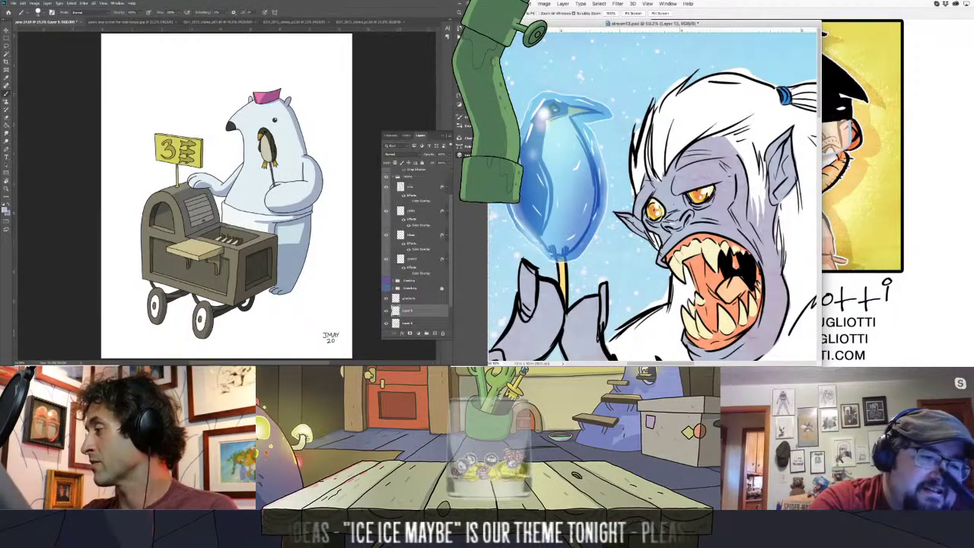
{"action": "left_click", "coordinate": [456, 61]}
{"action": "left_click", "coordinate": [403, 64]}
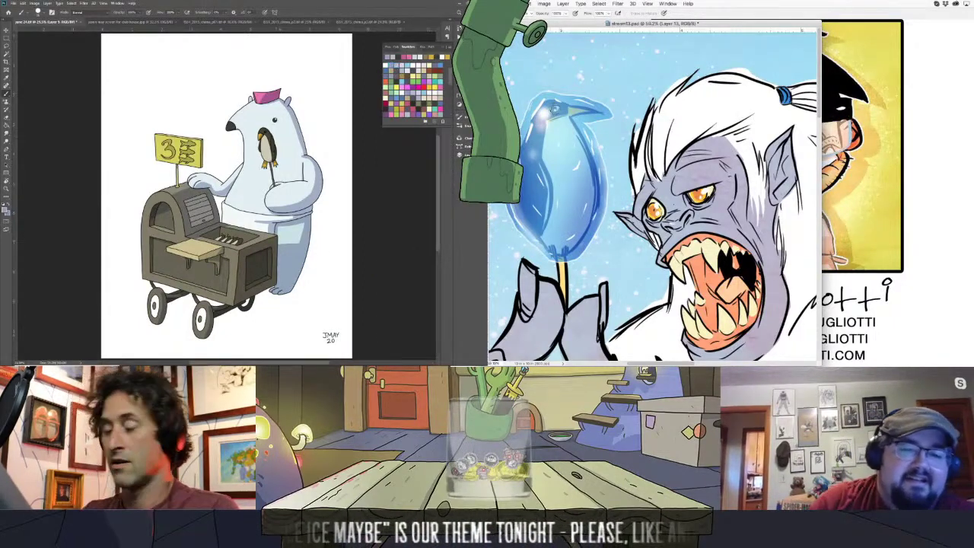
{"action": "key", "text": "z"}
{"action": "scroll", "coordinate": [186, 196], "scroll_direction": "up", "scroll_amount": 4}
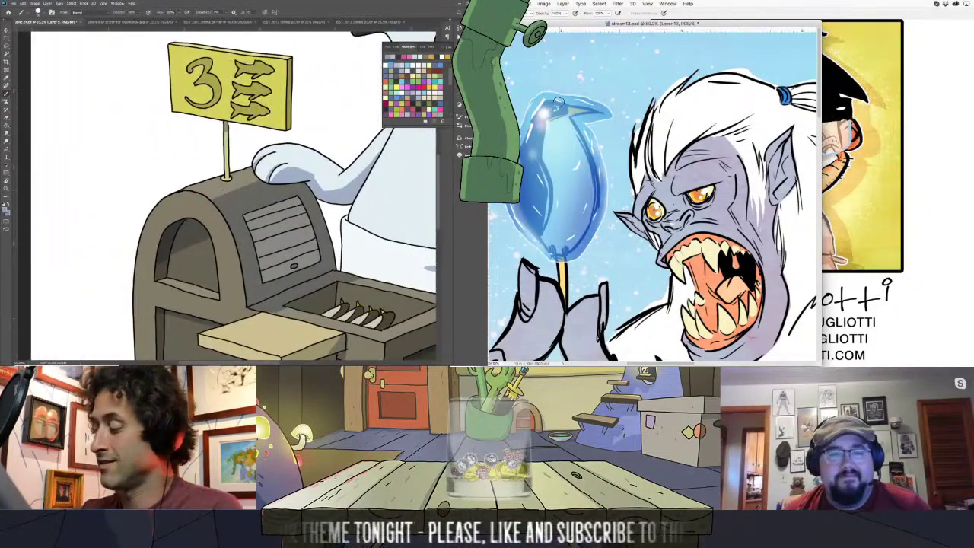
- Fit the whole yeti drawing in its window
{"action": "left_click", "coordinate": [646, 3]}
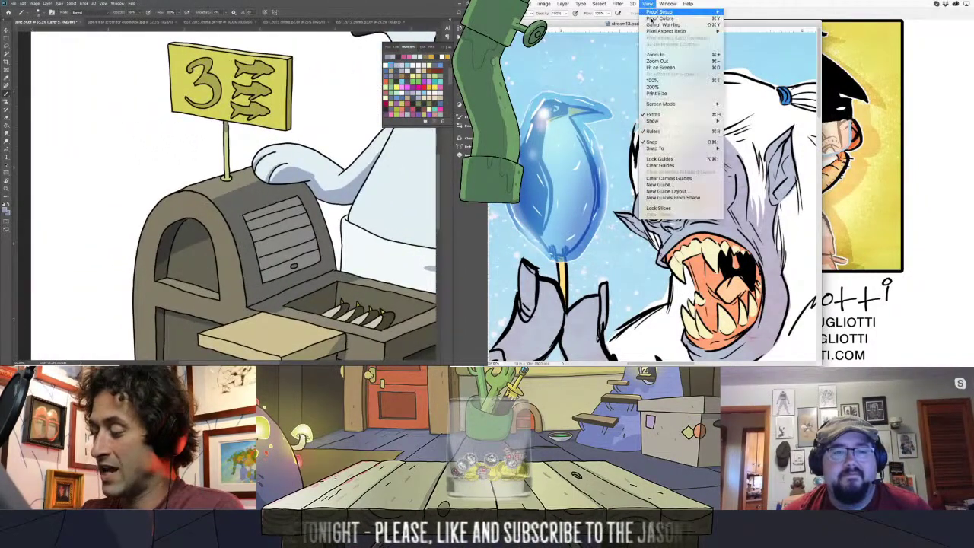
{"action": "left_click", "coordinate": [659, 67]}
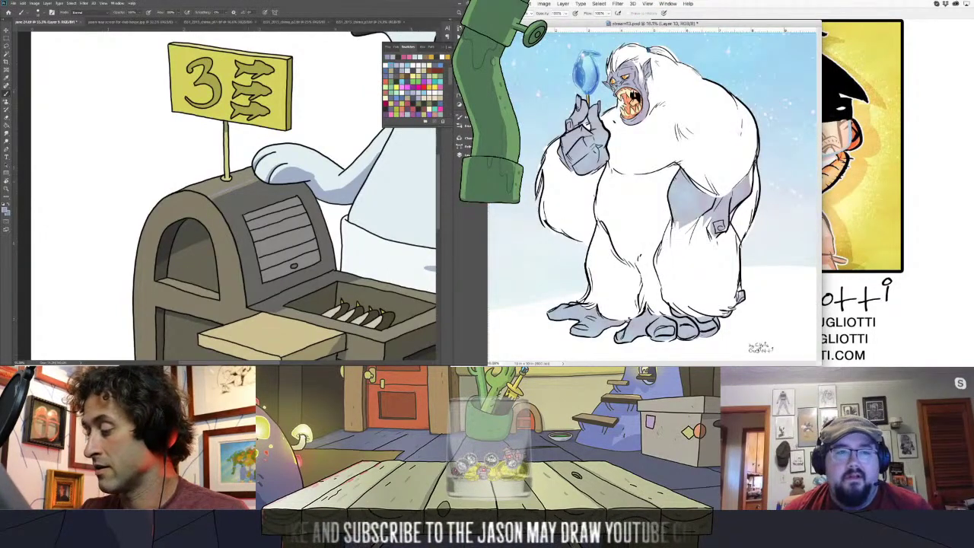
- Set the selected shading layer of the bear drawing to Multiply blending
{"action": "left_click", "coordinate": [464, 155]}
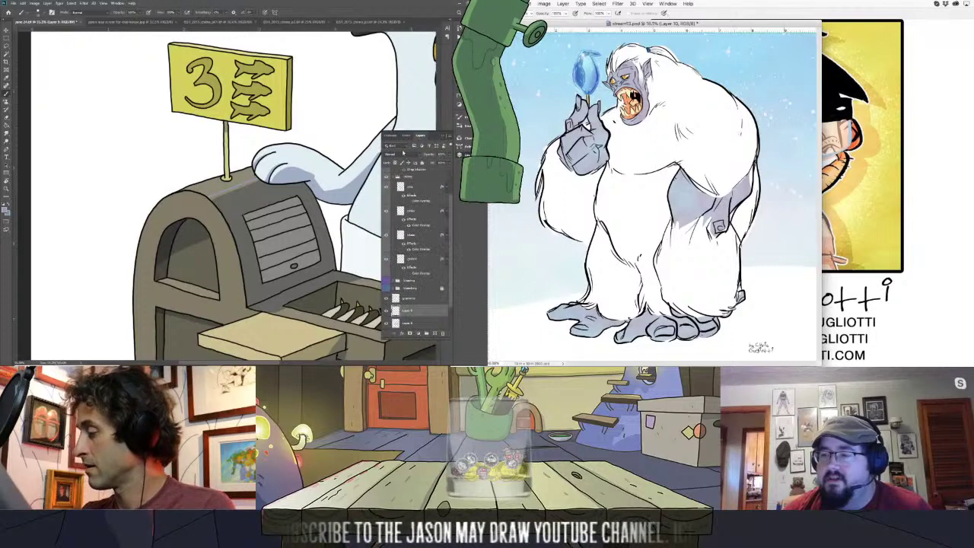
{"action": "left_click", "coordinate": [403, 152]}
{"action": "left_click", "coordinate": [403, 177]}
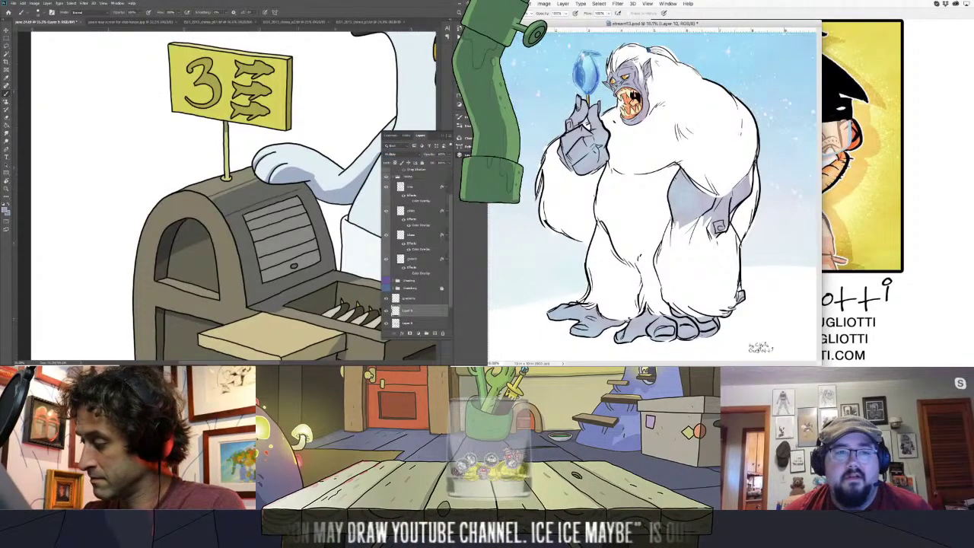
- Load the saved selection around the yeti figure
{"action": "left_click", "coordinate": [601, 4]}
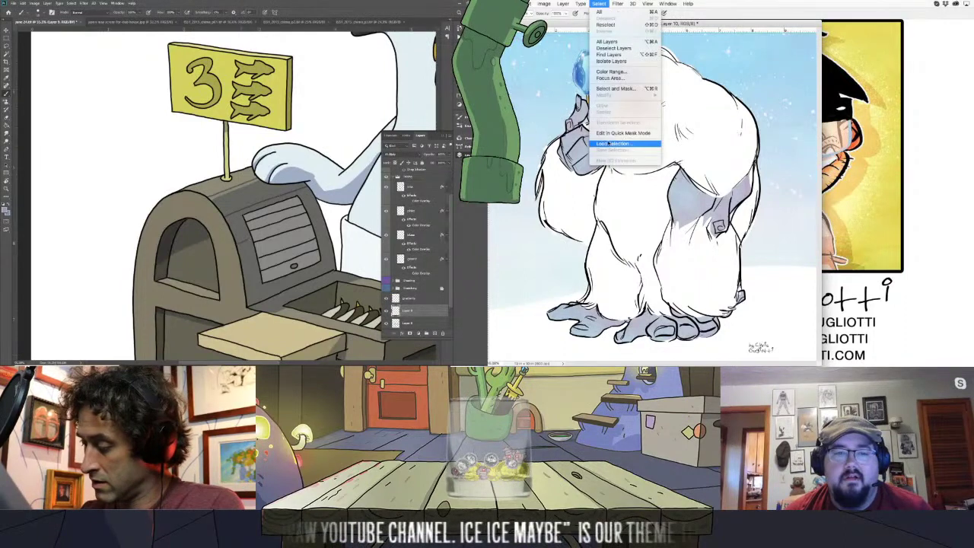
{"action": "left_click", "coordinate": [616, 145]}
{"action": "left_click", "coordinate": [835, 144]}
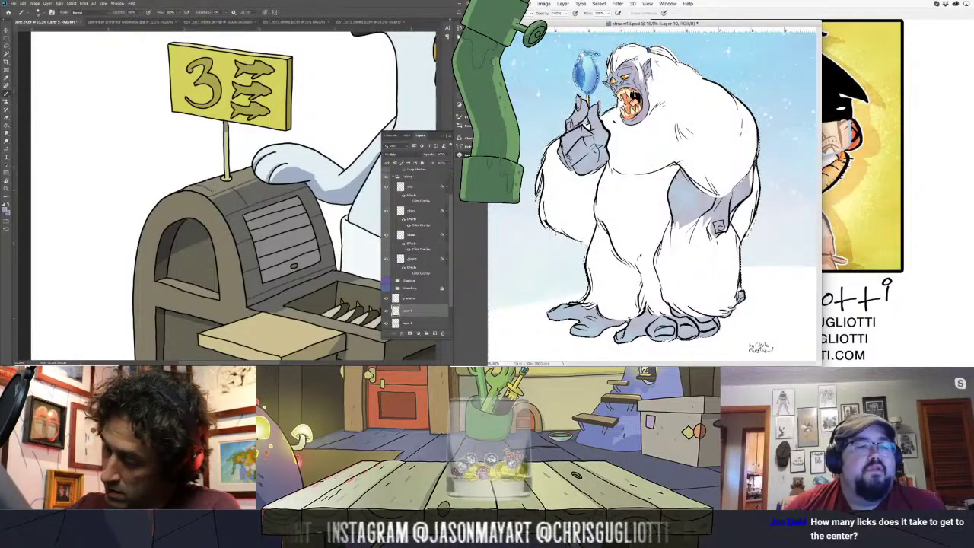
{"action": "key", "text": "g"}
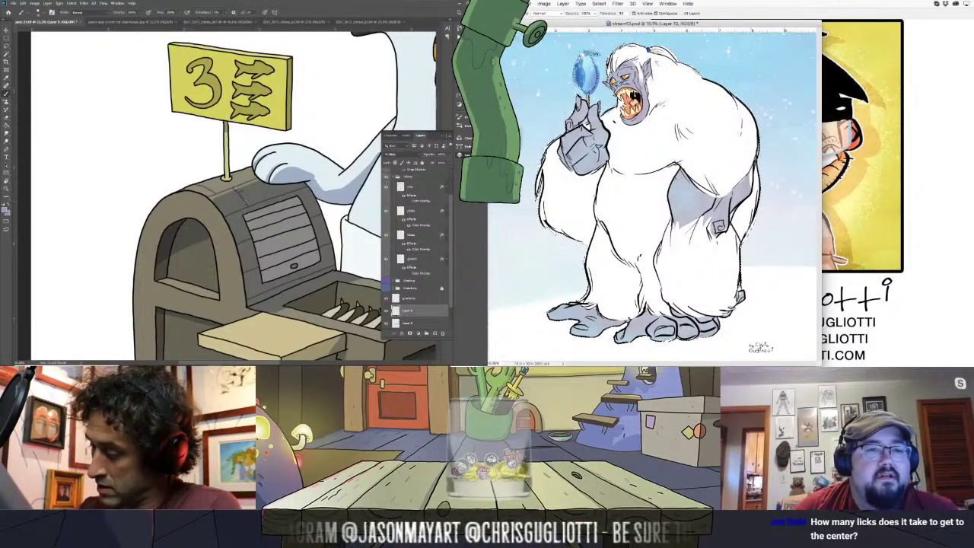
{"action": "key", "text": "shift+g"}
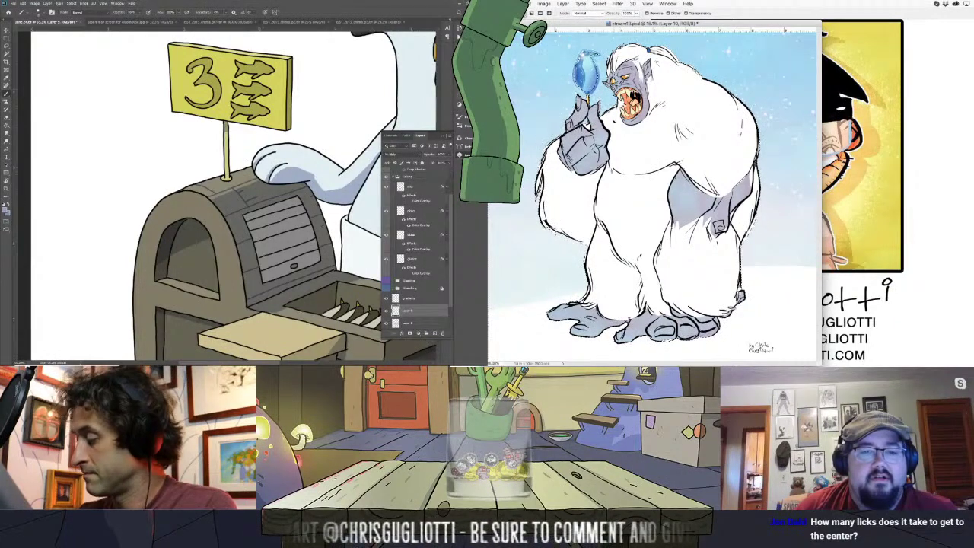
{"action": "left_click_drag", "start_coordinate": [648, 117], "coordinate": [697, 176]}
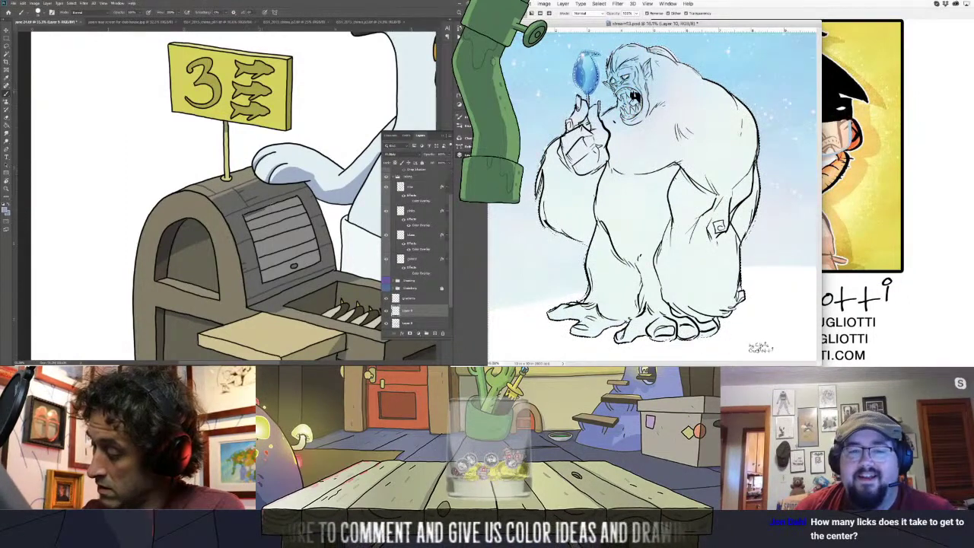
{"action": "key", "text": "super+z"}
{"action": "key", "text": "ctrl+z"}
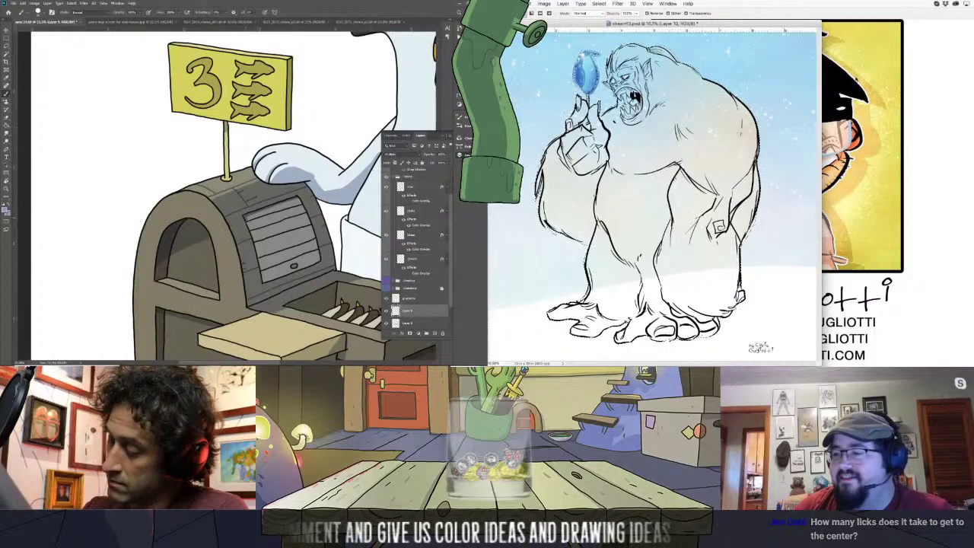
- Draw plank lines on the cart's rounded hood and remove the trial gradient from the yeti drawing
{"action": "left_click_drag", "start_coordinate": [257, 257], "coordinate": [265, 283]}
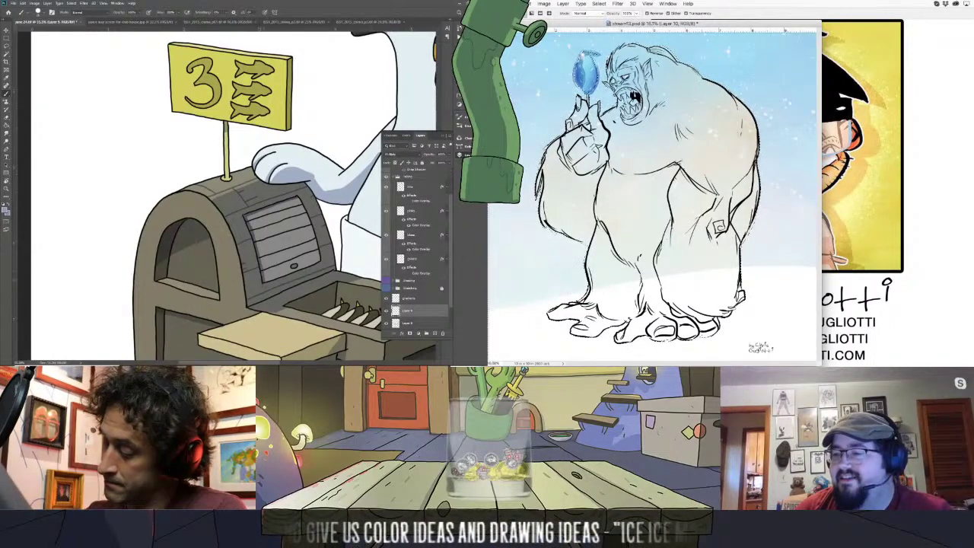
{"action": "key", "text": "super+z"}
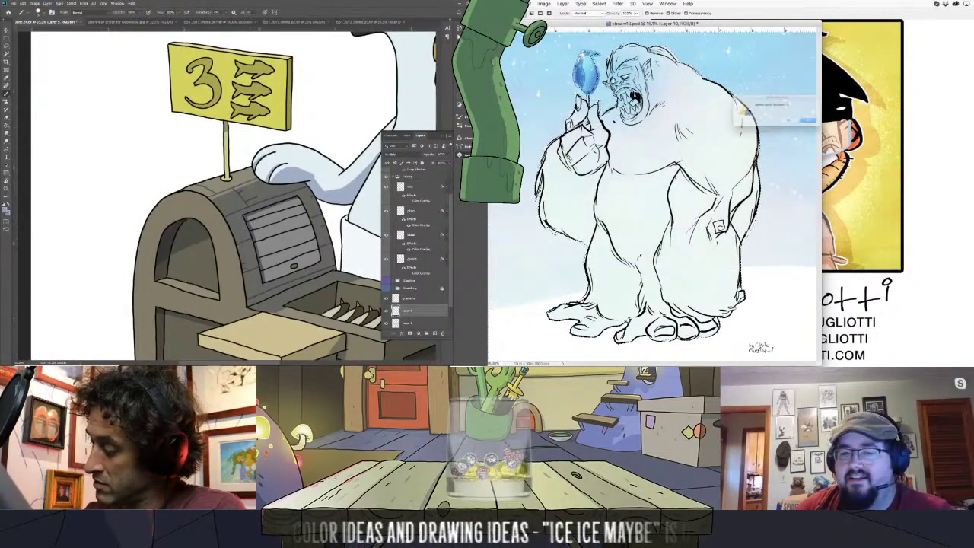
{"action": "left_click", "coordinate": [822, 127]}
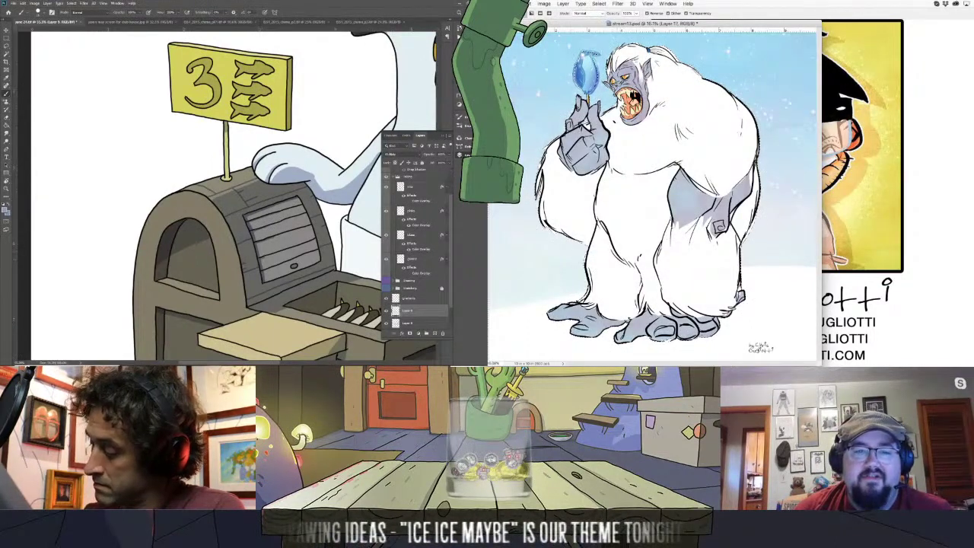
- Apply a gradient over the yeti, recolour its skin blue, and draw upright planks inside the cart's arched opening
{"action": "left_click_drag", "start_coordinate": [706, 174], "coordinate": [756, 238]}
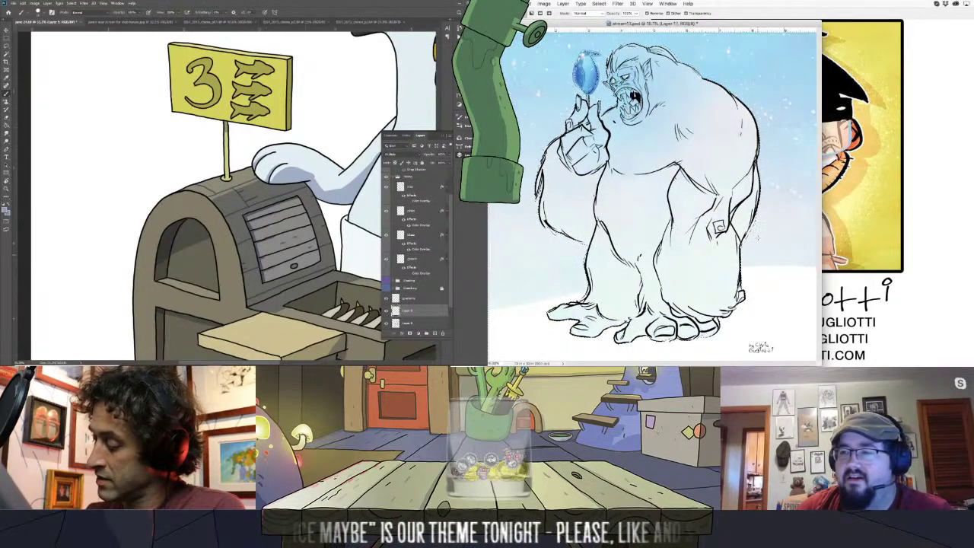
{"action": "left_click_drag", "start_coordinate": [310, 280], "coordinate": [344, 171]}
{"action": "key", "text": "super+z"}
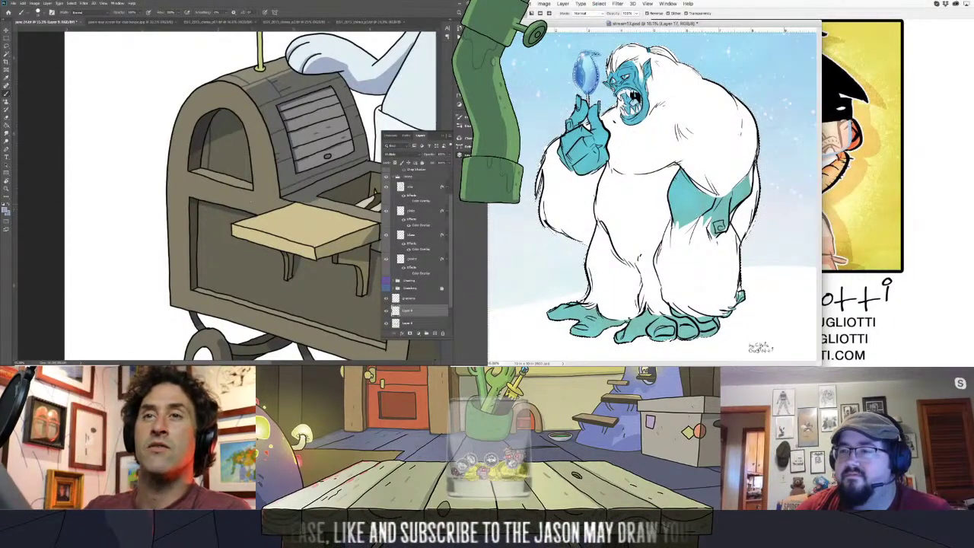
{"action": "key", "text": "super+z"}
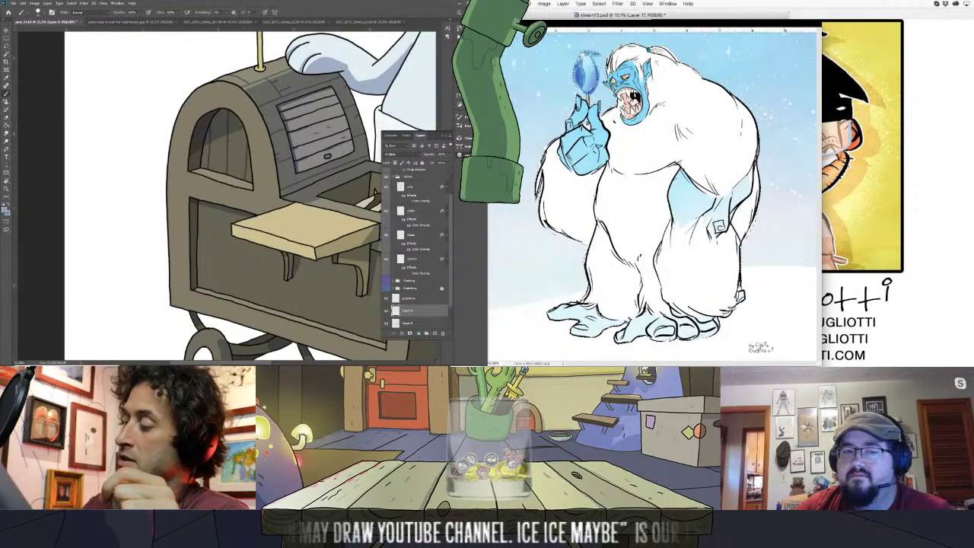
{"action": "key", "text": "super+z"}
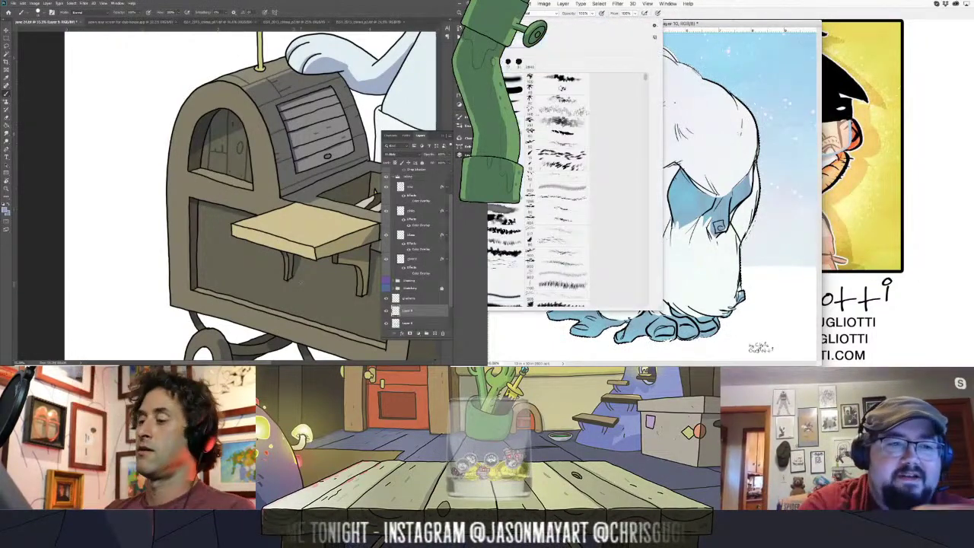
- Add plank lines to the cart's frame and front panel, and pick a muted blue paint colour for the yeti
{"action": "left_click_drag", "start_coordinate": [297, 296], "coordinate": [238, 261]}
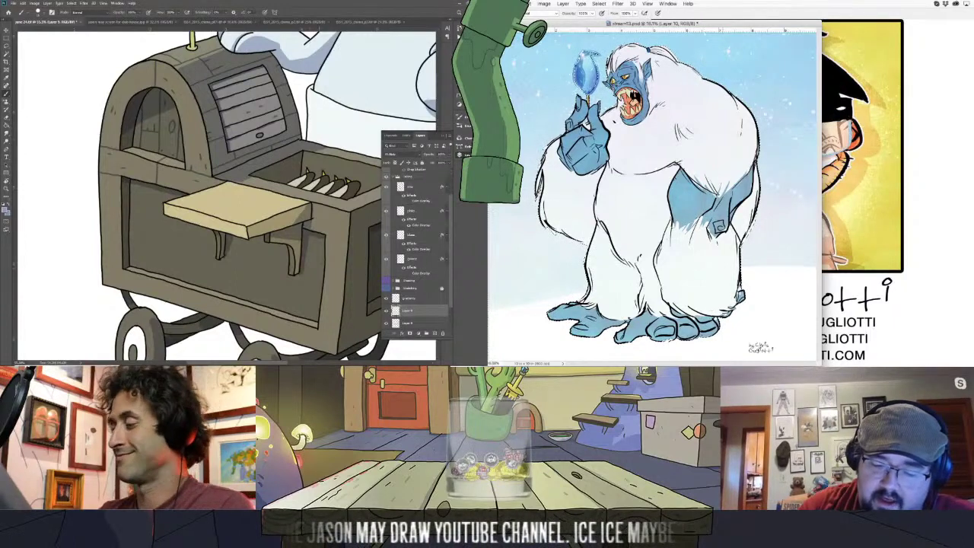
{"action": "left_click_drag", "start_coordinate": [308, 268], "coordinate": [310, 207]}
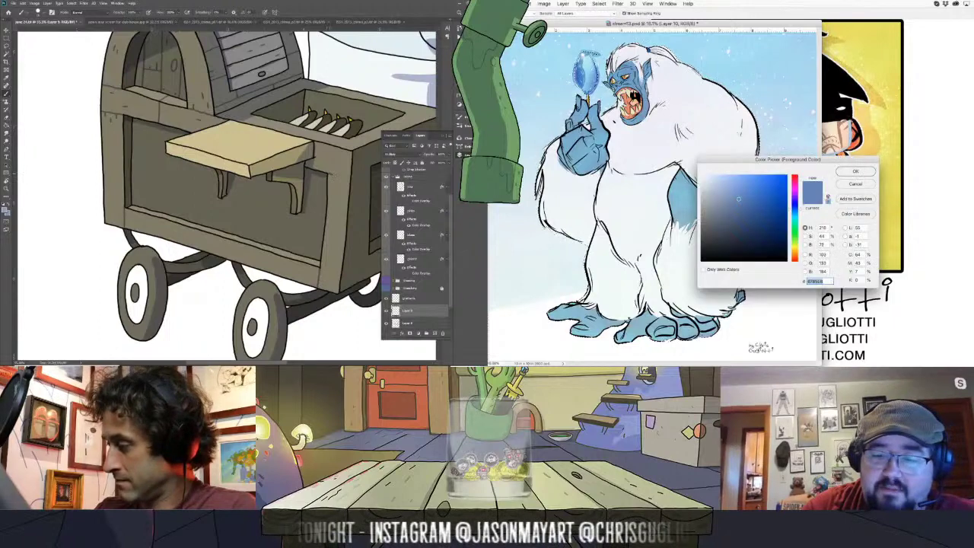
{"action": "left_click", "coordinate": [840, 174]}
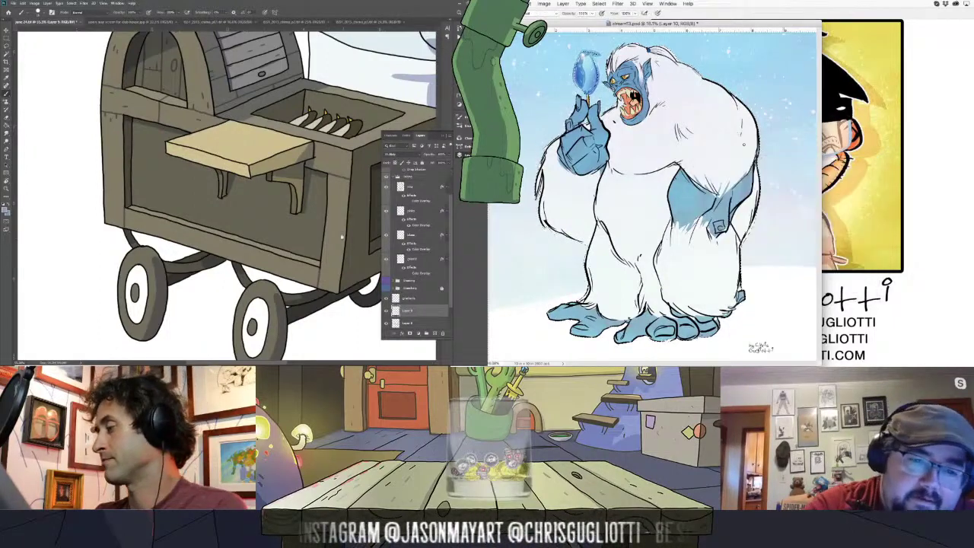
- Draw wood grain and planks on the cart's lower panels and shelf, and shade the yeti's hair and fur with pale blue strokes
{"action": "scroll", "coordinate": [227, 195], "scroll_direction": "right", "scroll_amount": 3}
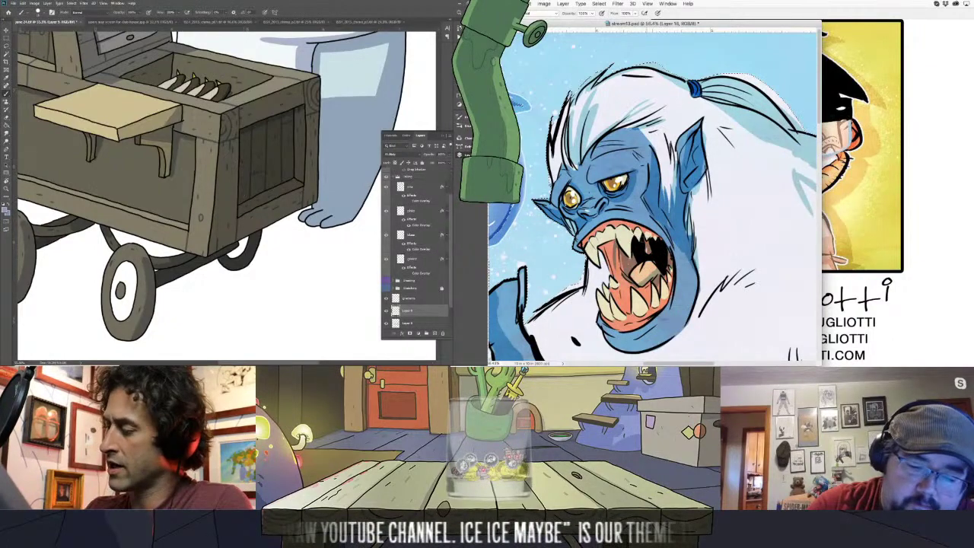
{"action": "scroll", "coordinate": [222, 268], "scroll_direction": "up", "scroll_amount": 5}
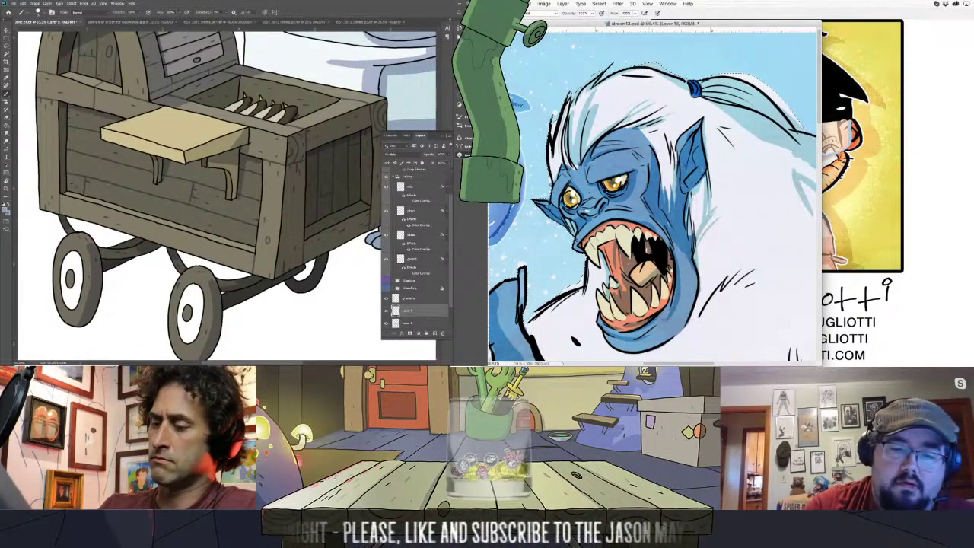
{"action": "left_click_drag", "start_coordinate": [194, 190], "coordinate": [241, 239]}
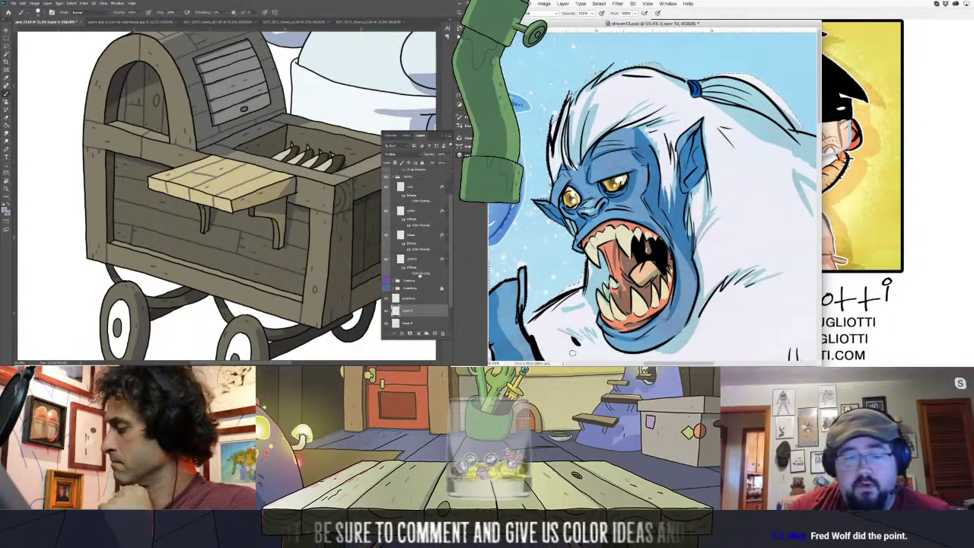
{"action": "left_click", "coordinate": [417, 323]}
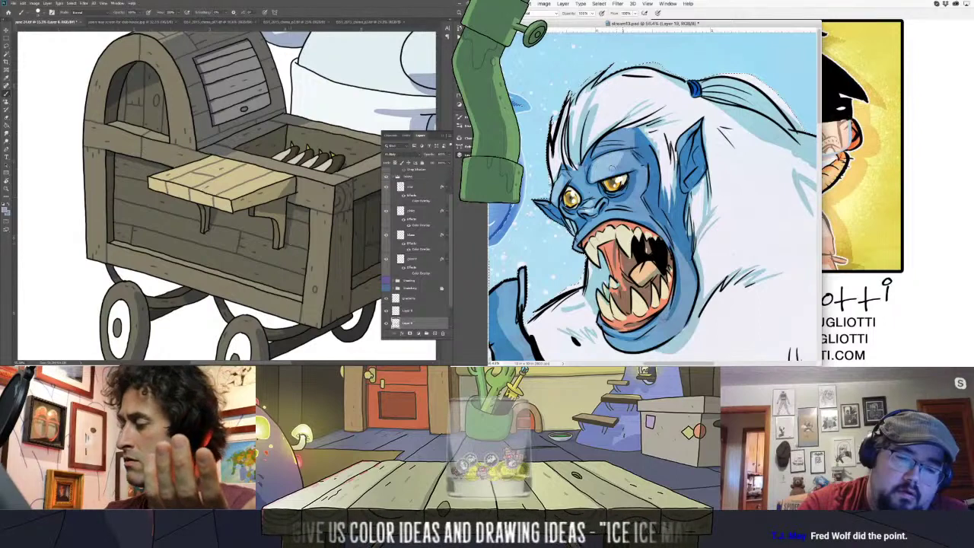
{"action": "left_click", "coordinate": [417, 311]}
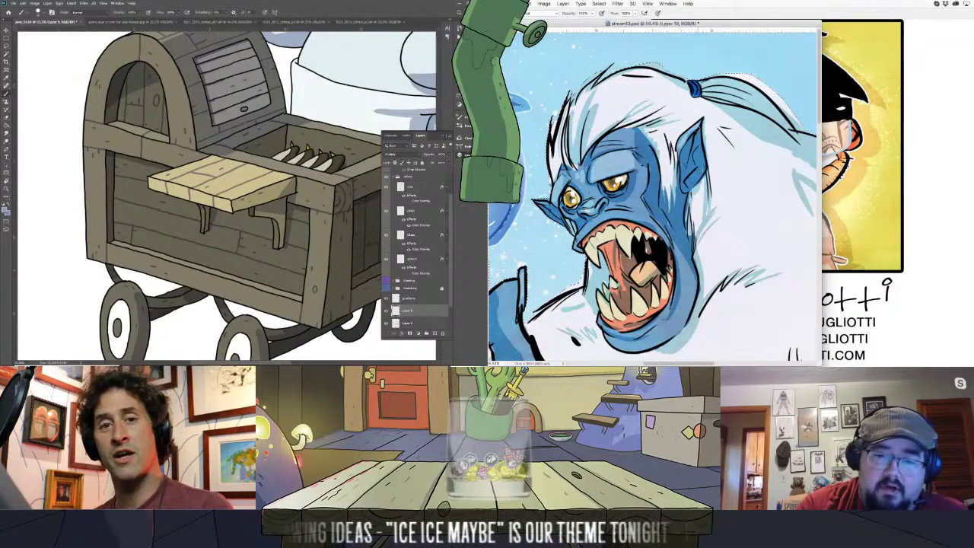
- Sample the sign's yellow and fill the white discs of the cart's two front wheels with it on the base colour layer
{"action": "key", "text": "ctrl+0"}
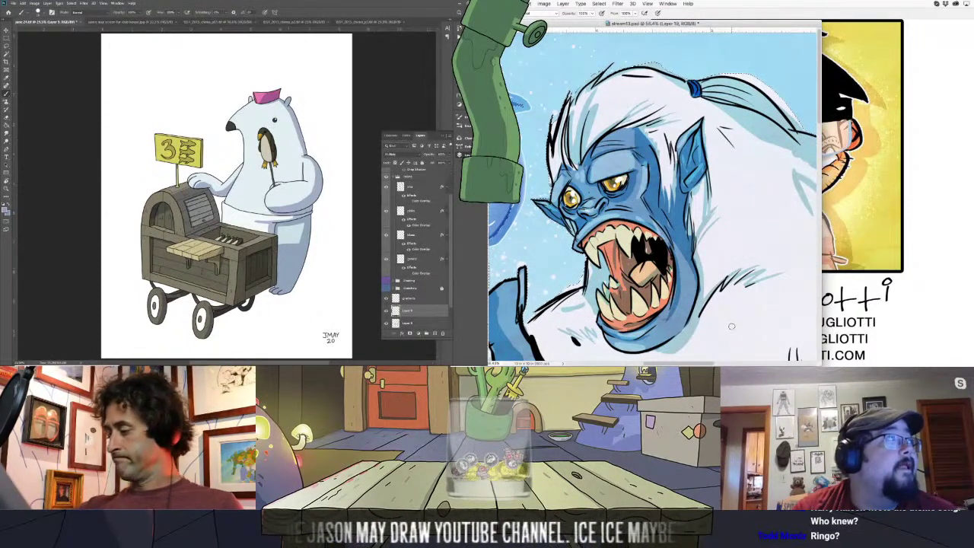
{"action": "scroll", "coordinate": [452, 287], "scroll_direction": "down", "scroll_amount": 2}
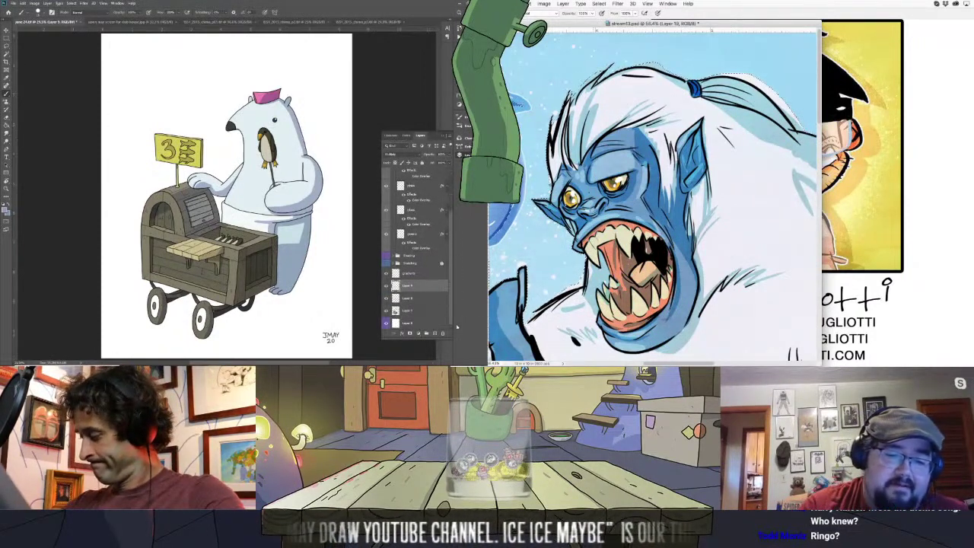
{"action": "left_click", "coordinate": [422, 312]}
{"action": "key", "text": "i"}
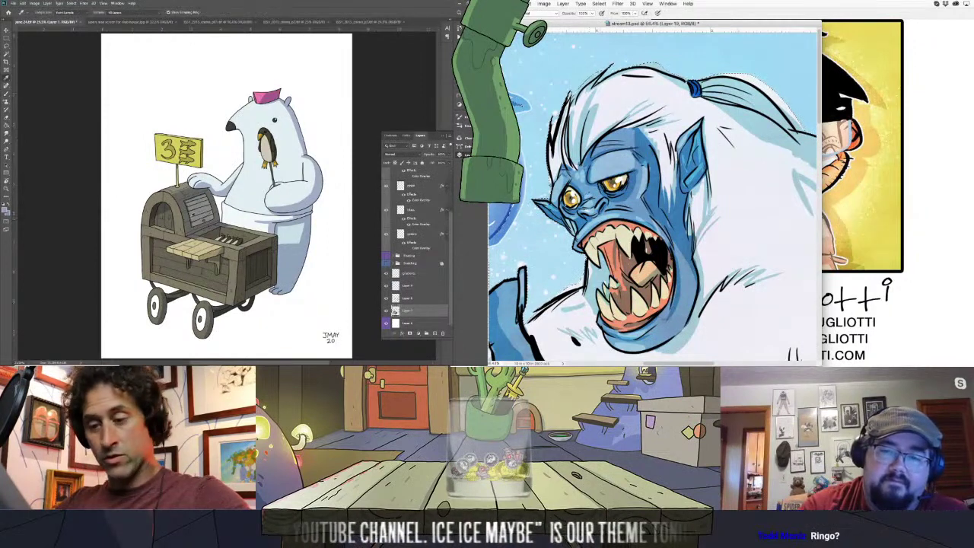
{"action": "left_click", "coordinate": [175, 138]}
{"action": "key", "text": "g"}
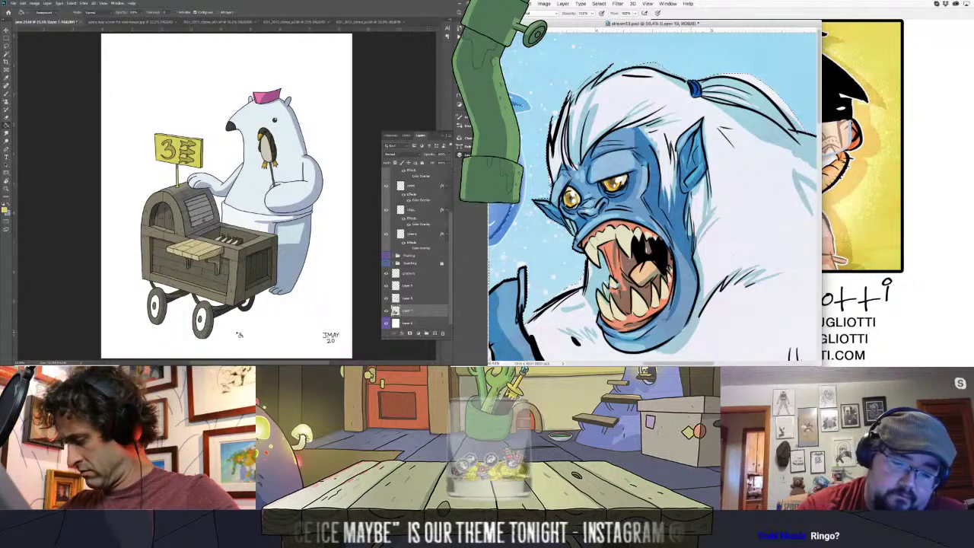
{"action": "left_click", "coordinate": [204, 319]}
{"action": "left_click", "coordinate": [157, 305]}
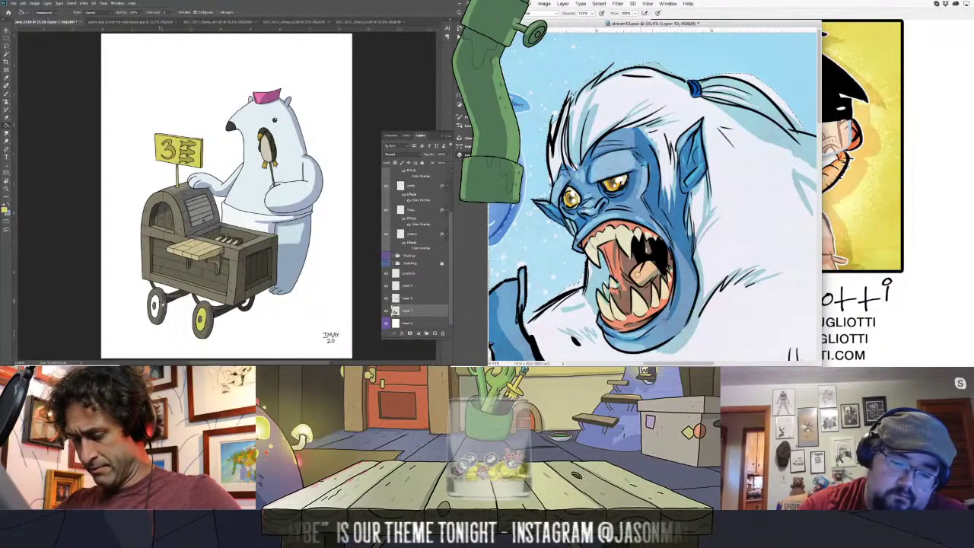
{"action": "left_click", "coordinate": [158, 305]}
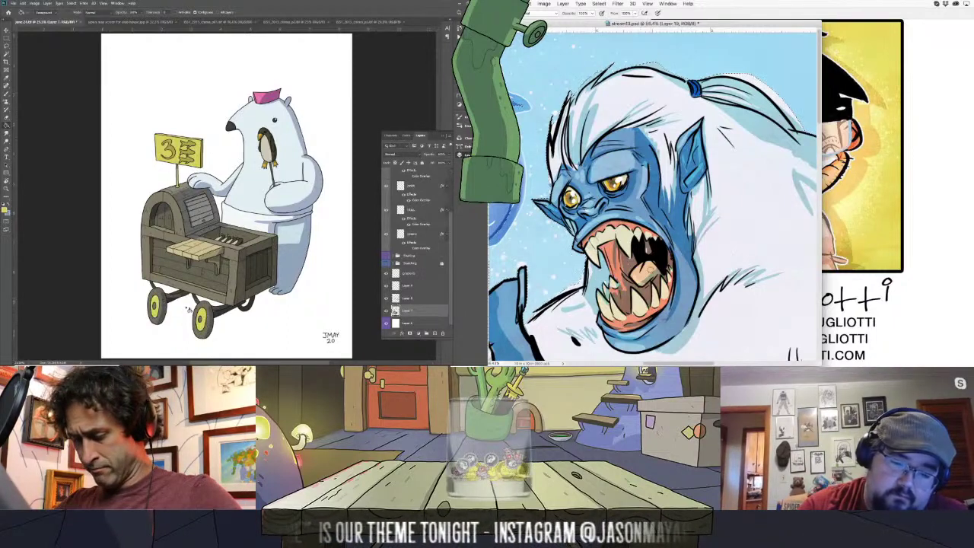
- Check the cart's shading layer by toggling its visibility, and brush shading onto the yellow disc of the nearest wheel
{"action": "left_click", "coordinate": [417, 302]}
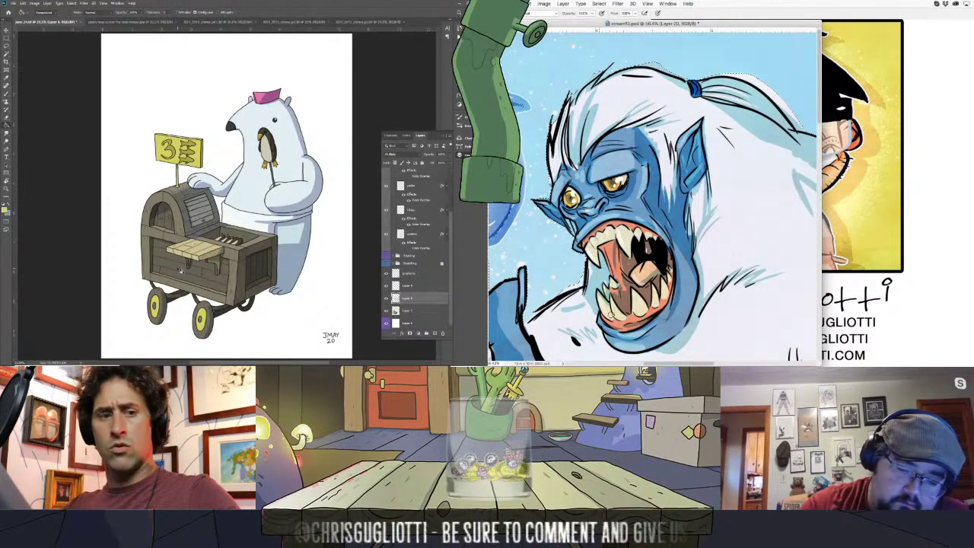
{"action": "key", "text": "z"}
{"action": "left_click_drag", "start_coordinate": [192, 314], "coordinate": [311, 155]}
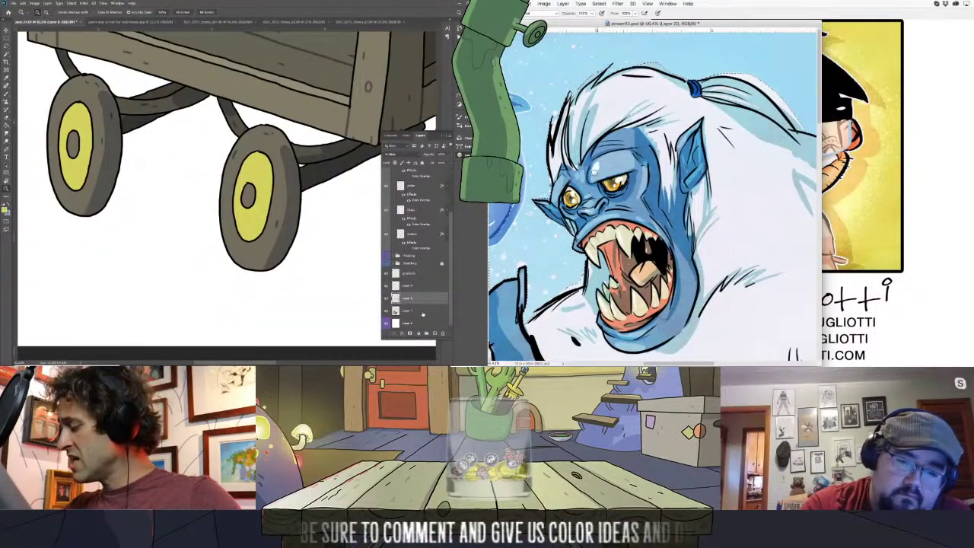
{"action": "left_click", "coordinate": [387, 299]}
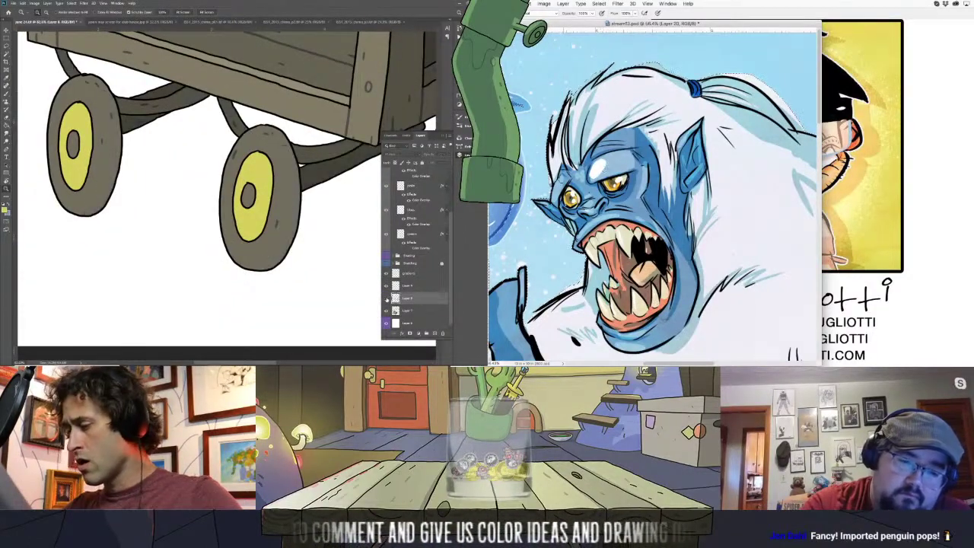
{"action": "left_click", "coordinate": [386, 299]}
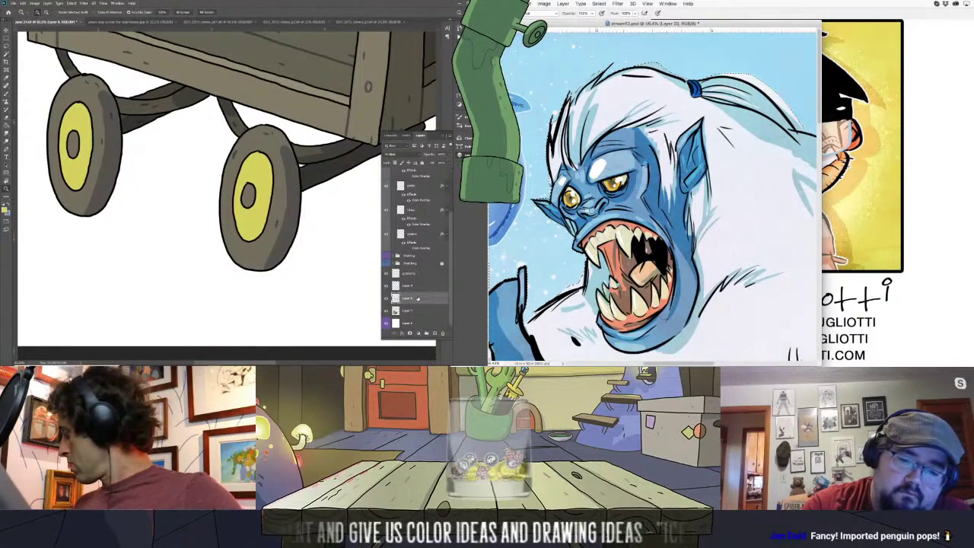
{"action": "key", "text": "b"}
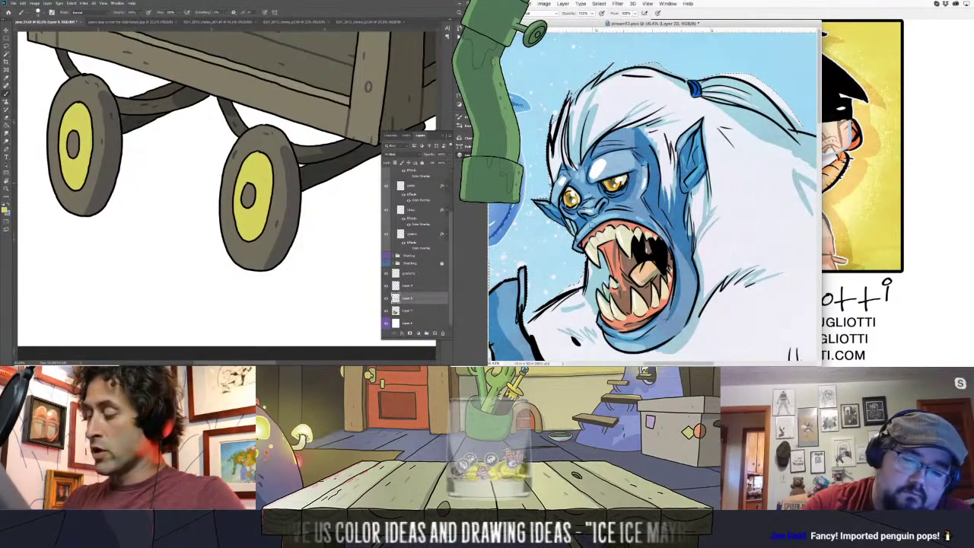
{"action": "mouse_move", "coordinate": [265, 160]}
{"action": "left_mouse_down"}
{"action": "mouse_move", "coordinate": [248, 238]}
{"action": "mouse_move", "coordinate": [266, 160]}
{"action": "left_mouse_up"}
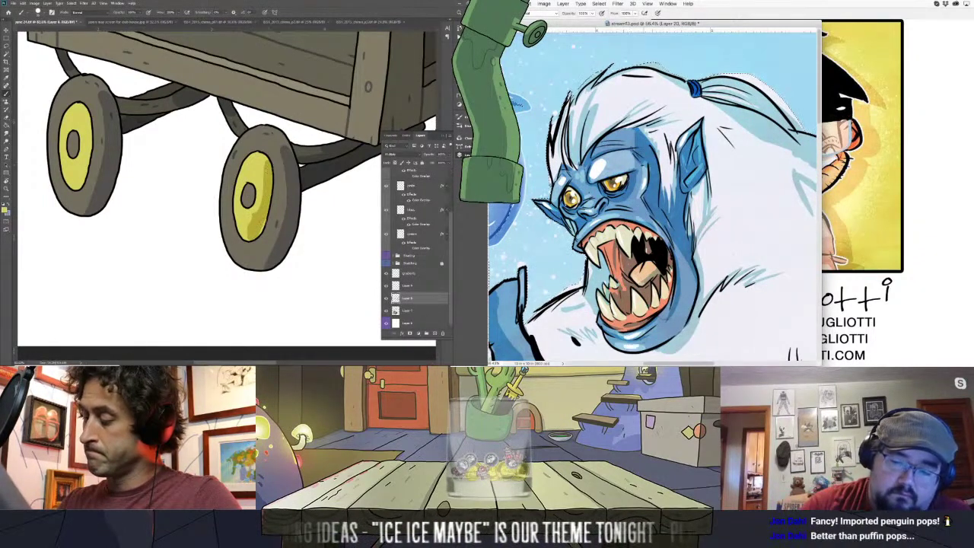
- Brush shading onto the yellow discs of the cart's two front wheels, and fit the yeti drawing to the screen
{"action": "left_click_drag", "start_coordinate": [266, 220], "coordinate": [259, 235]}
{"action": "left_click_drag", "start_coordinate": [244, 164], "coordinate": [236, 192]}
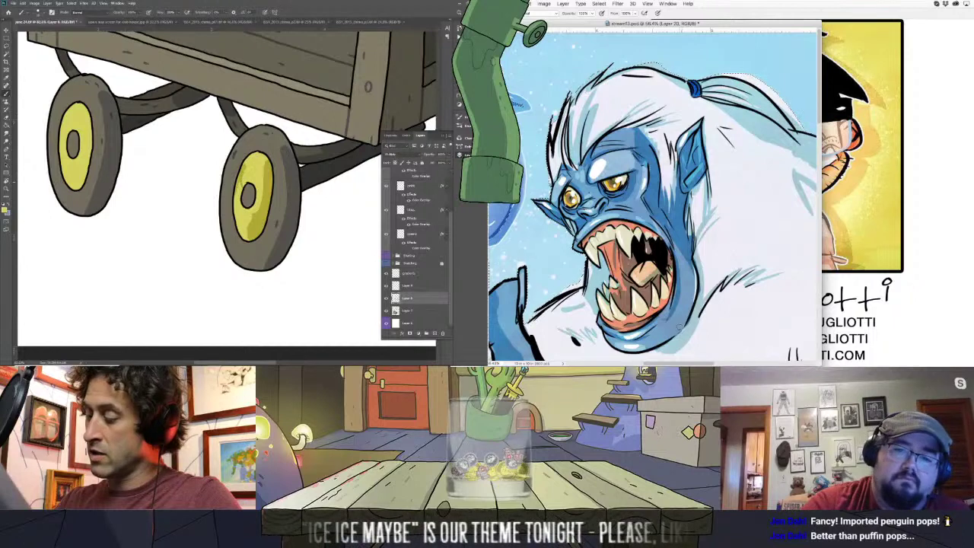
{"action": "left_click", "coordinate": [646, 4]}
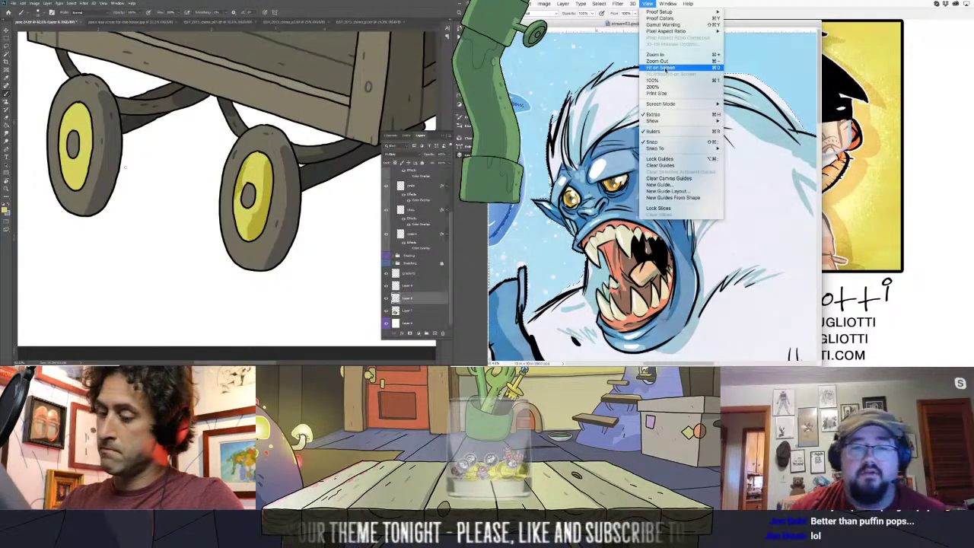
{"action": "left_click", "coordinate": [660, 67]}
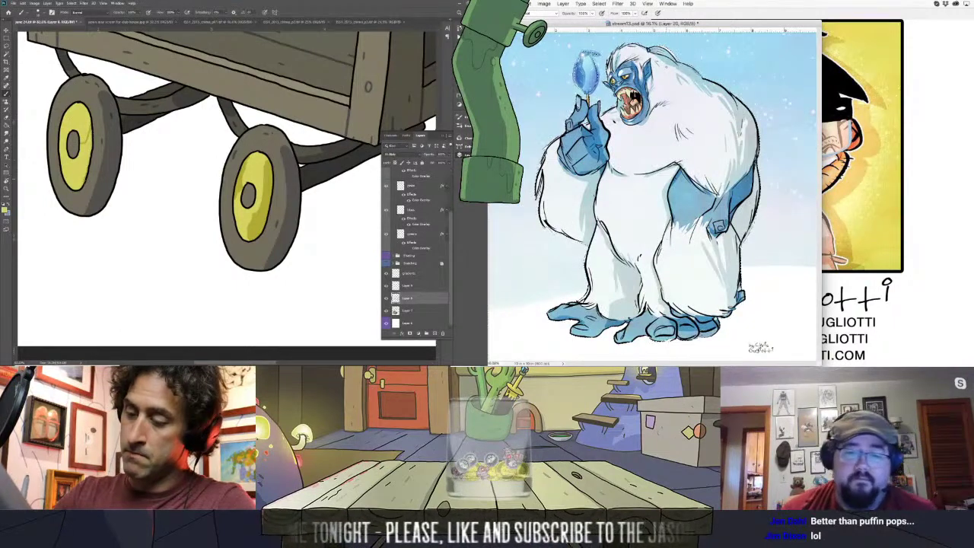
{"action": "key", "text": "bracketright"}
{"action": "left_click_drag", "start_coordinate": [85, 143], "coordinate": [84, 169]}
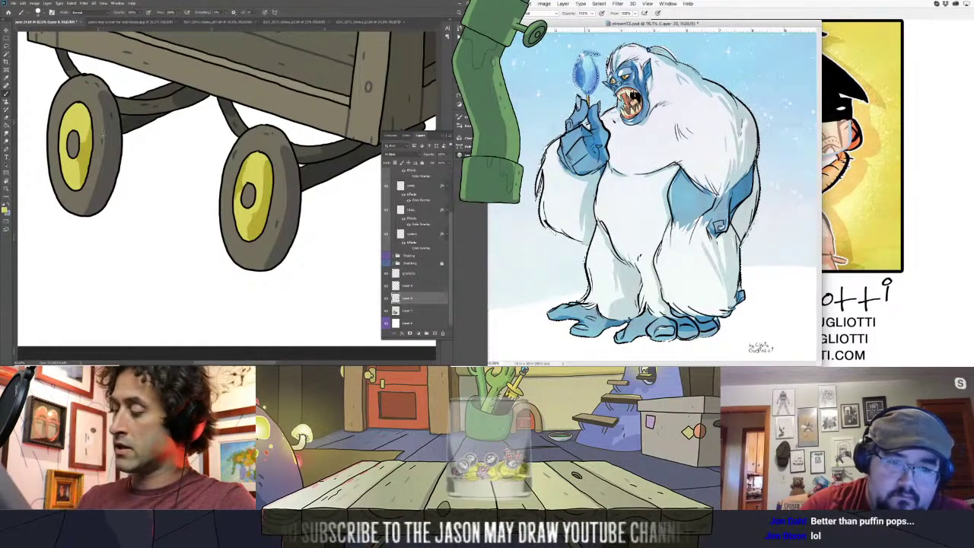
{"action": "key", "text": "bracketleft"}
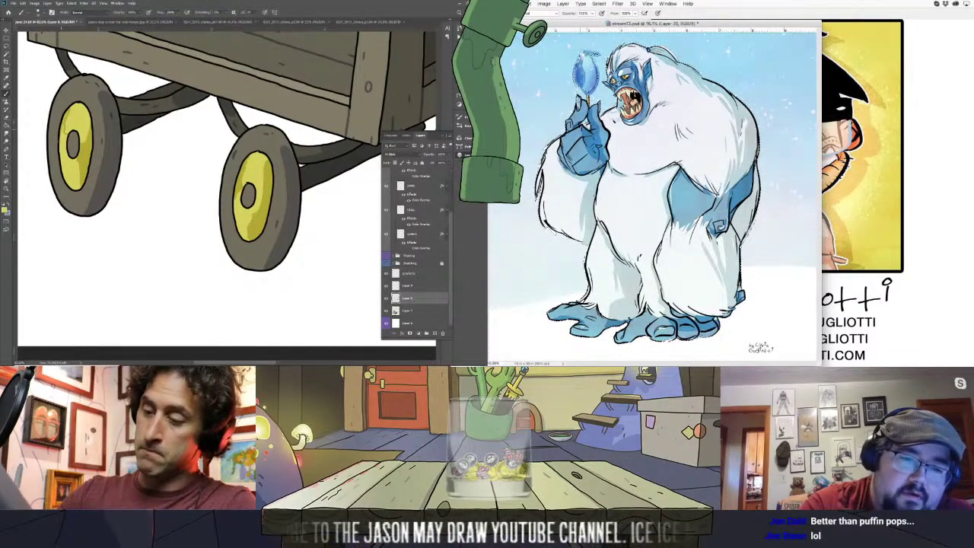
{"action": "left_click_drag", "start_coordinate": [61, 145], "coordinate": [63, 127]}
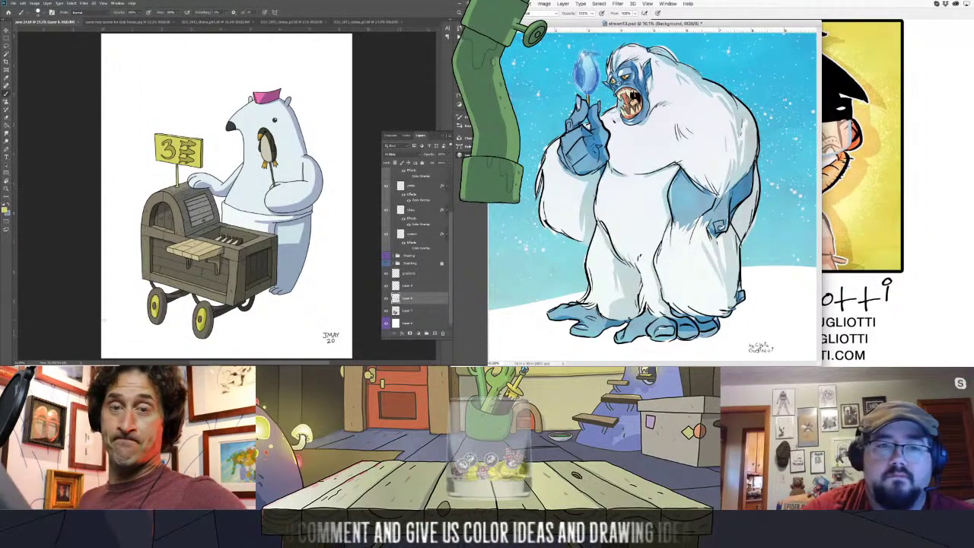
- Load the yeti's silhouette as a selection and invert it to select the background around him
{"action": "left_click", "coordinate": [599, 4]}
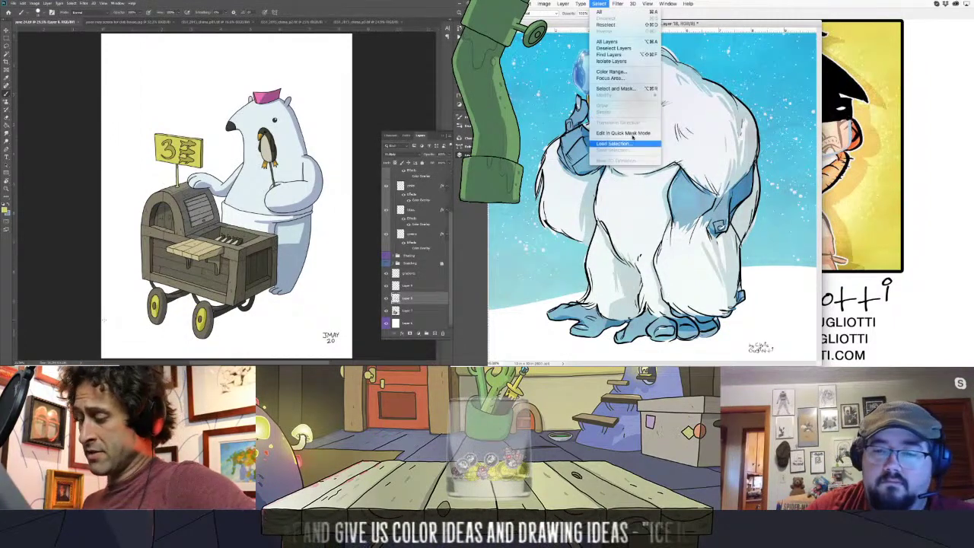
{"action": "left_click", "coordinate": [626, 142]}
{"action": "left_click", "coordinate": [836, 143]}
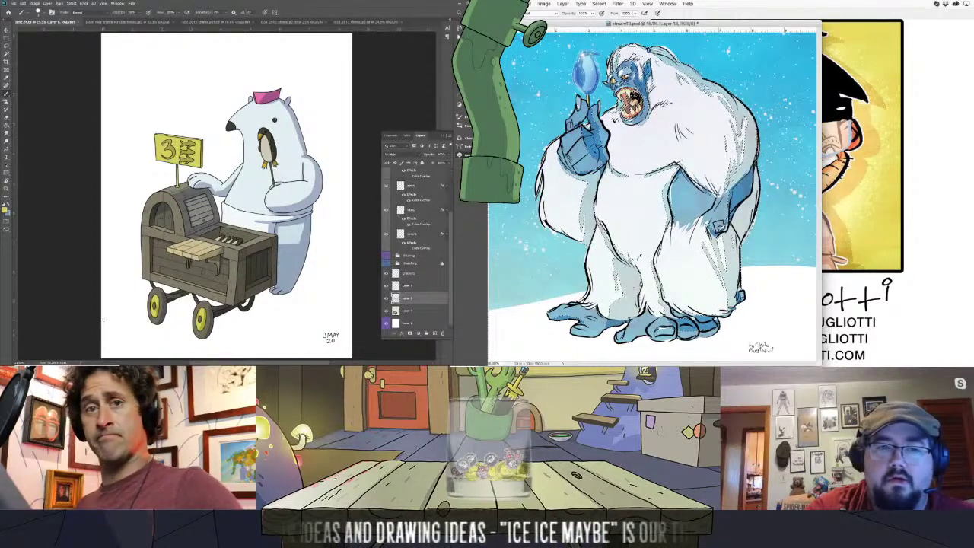
{"action": "left_click", "coordinate": [599, 4]}
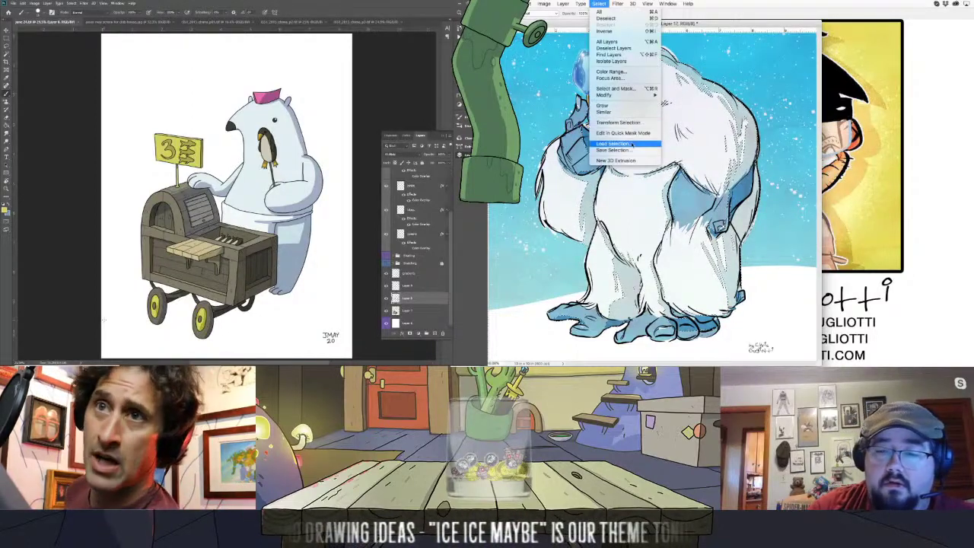
{"action": "left_click", "coordinate": [625, 143]}
{"action": "left_click", "coordinate": [835, 143]}
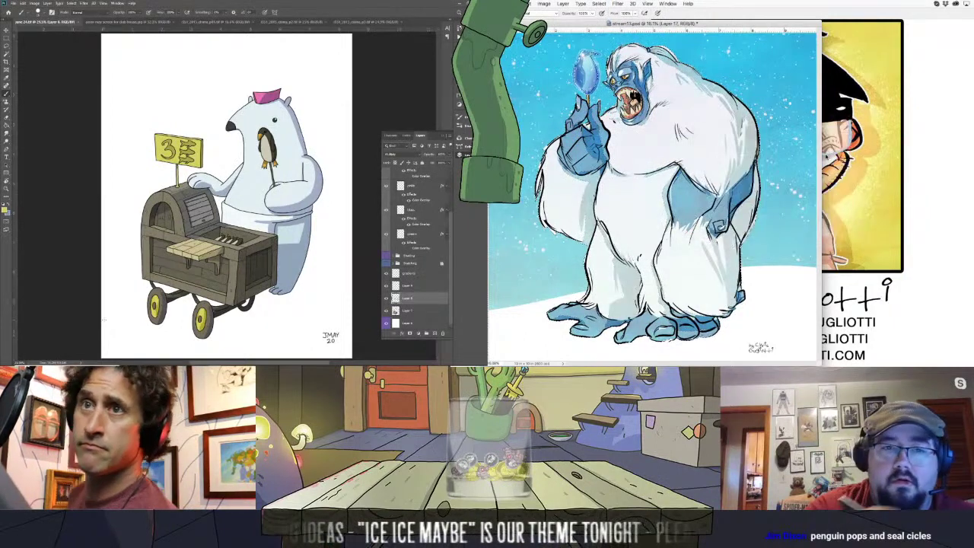
{"action": "left_click", "coordinate": [599, 4]}
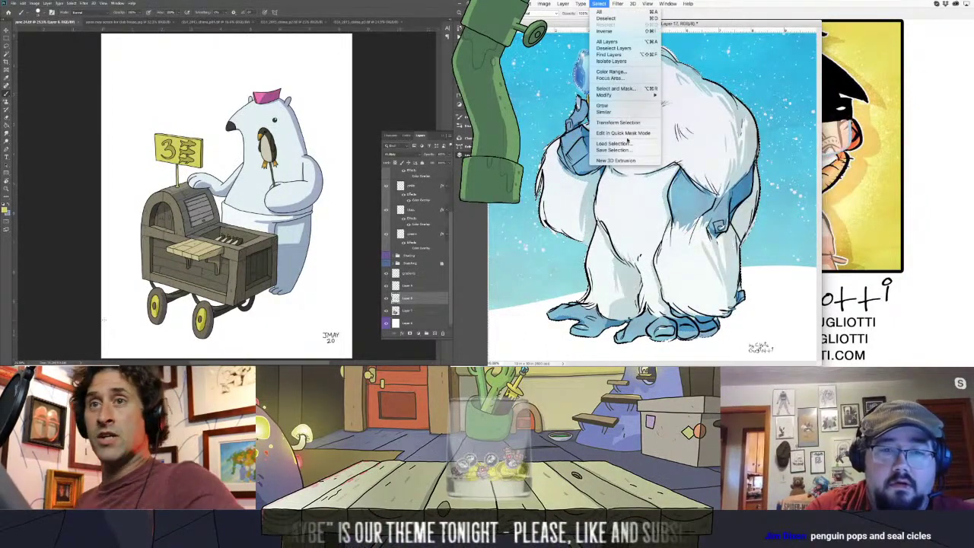
{"action": "left_click", "coordinate": [624, 31]}
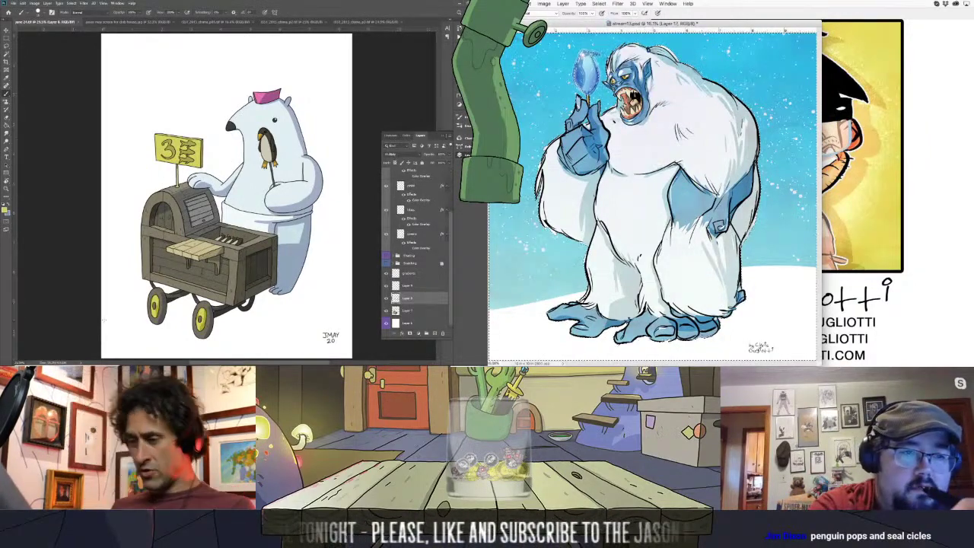
- Choose a brush and outline a pale pink snow bank on the ground behind the yeti's feet
{"action": "left_click", "coordinate": [493, 13]}
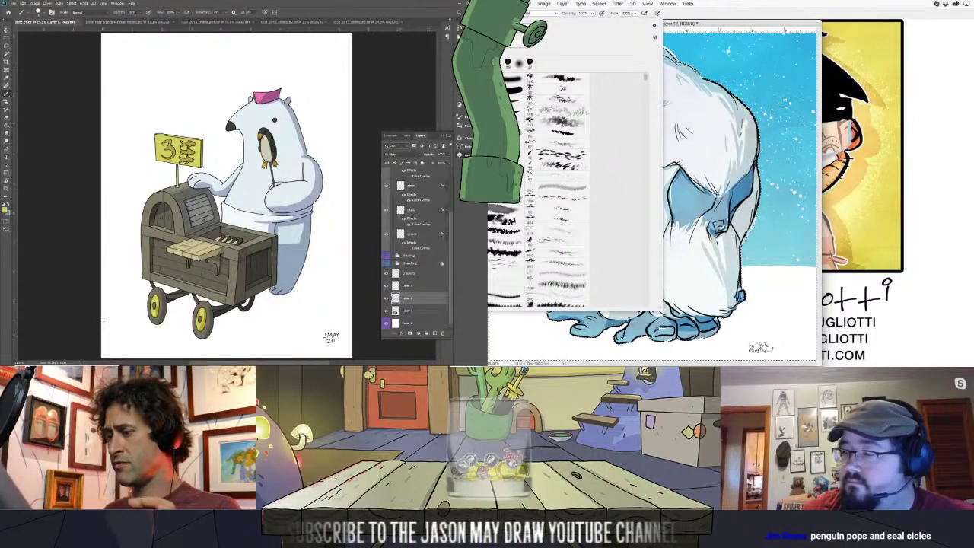
{"action": "left_click", "coordinate": [619, 335]}
{"action": "left_click", "coordinate": [419, 286]}
{"action": "mouse_move", "coordinate": [720, 330]}
{"action": "left_mouse_down"}
{"action": "mouse_move", "coordinate": [738, 313]}
{"action": "mouse_move", "coordinate": [815, 293]}
{"action": "left_mouse_up"}
{"action": "left_click", "coordinate": [452, 84]}
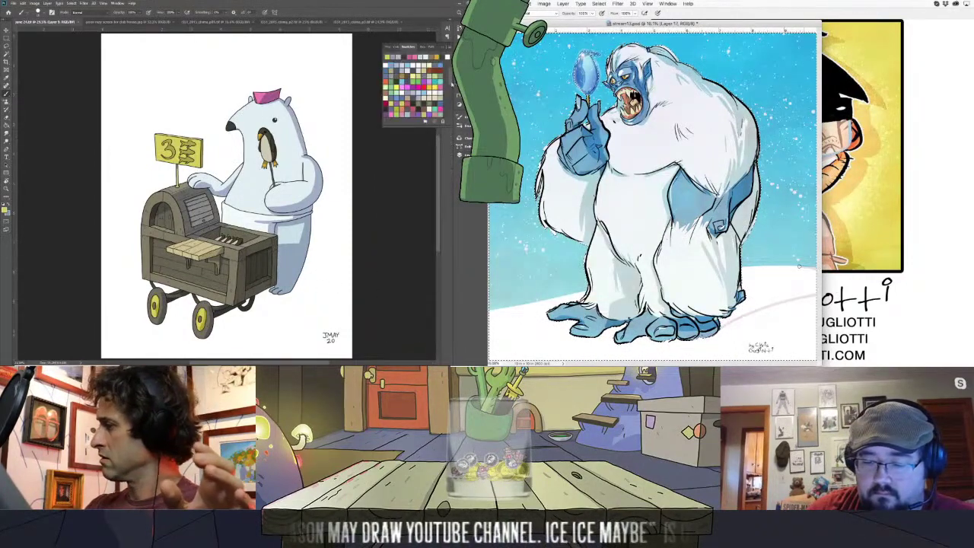
{"action": "left_click_drag", "start_coordinate": [780, 266], "coordinate": [747, 268]}
- Pick a pale swatch colour for the polar bear drawing, and fill the outlined snow bank behind the yeti with pale pink
{"action": "left_click", "coordinate": [398, 65]}
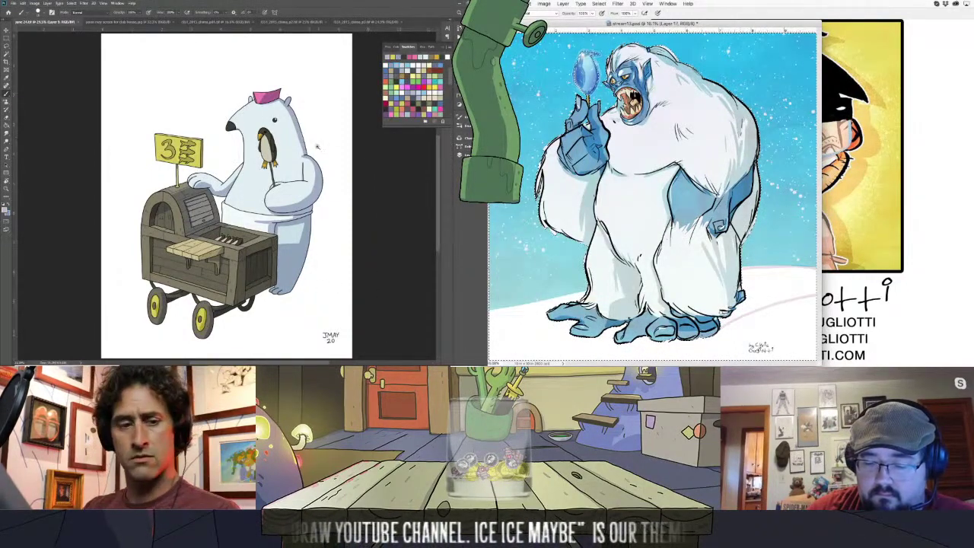
{"action": "key", "text": "z"}
{"action": "left_click_drag", "start_coordinate": [295, 147], "coordinate": [318, 140]}
{"action": "key", "text": "b"}
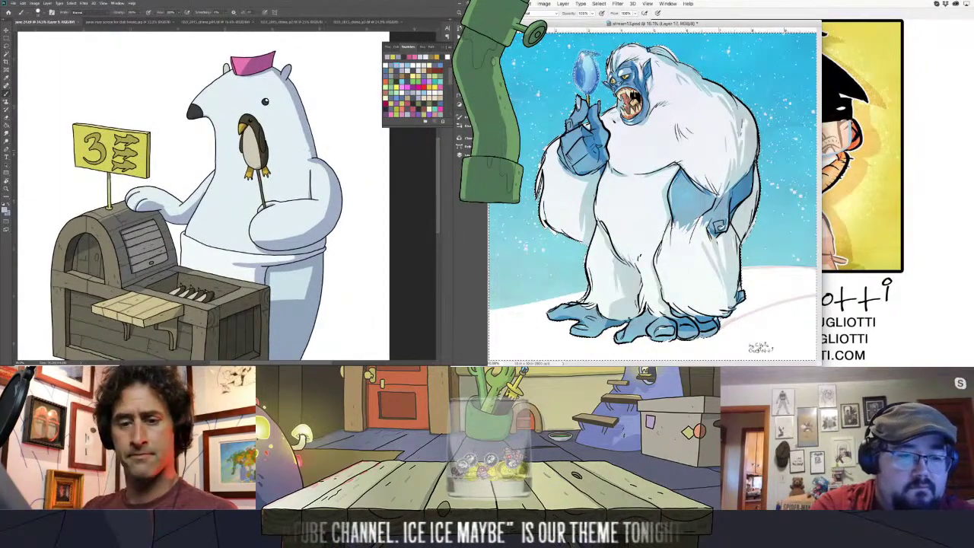
{"action": "key", "text": "g"}
{"action": "key", "text": "shift+g"}
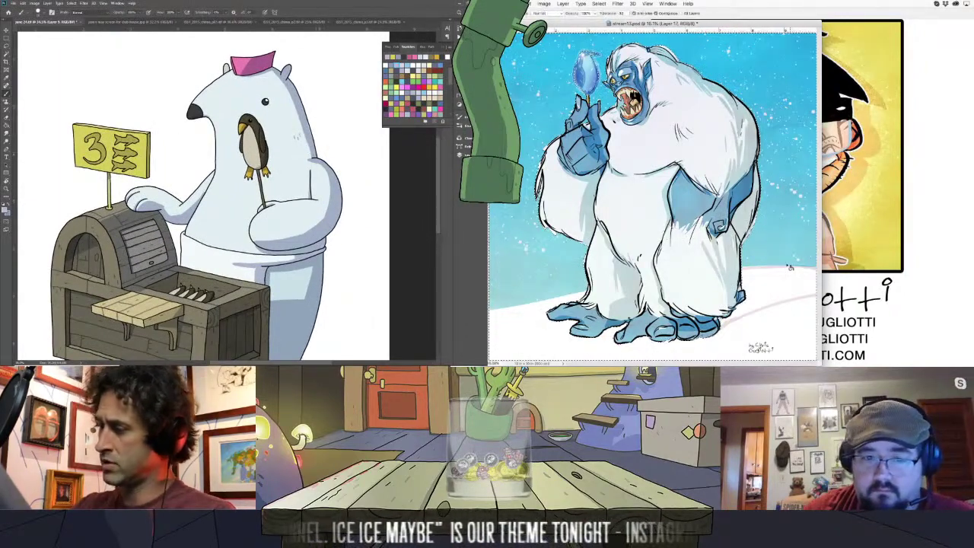
{"action": "left_click", "coordinate": [795, 284]}
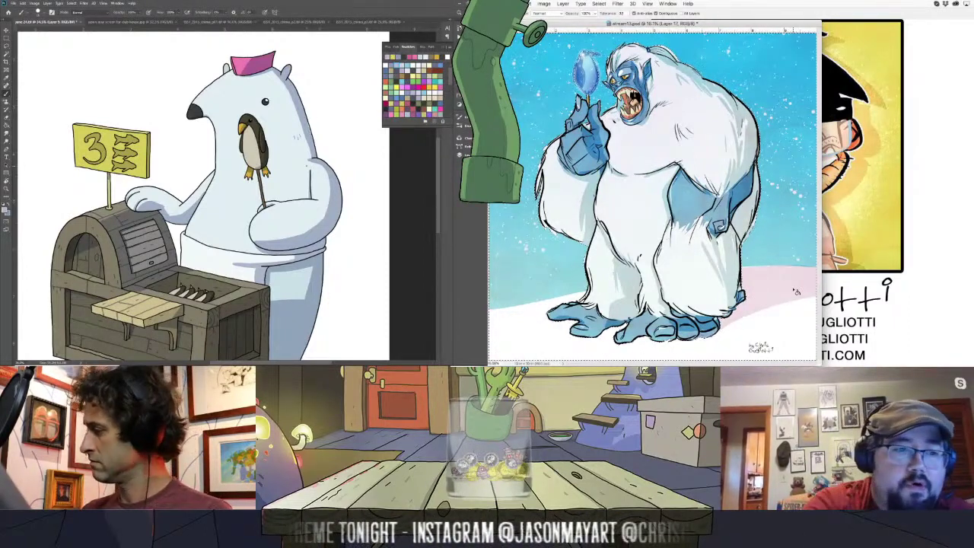
- Check the polar bear drawing's shading layer by toggling its visibility, and select that layer
{"action": "key", "text": "l"}
{"action": "left_click", "coordinate": [464, 155]}
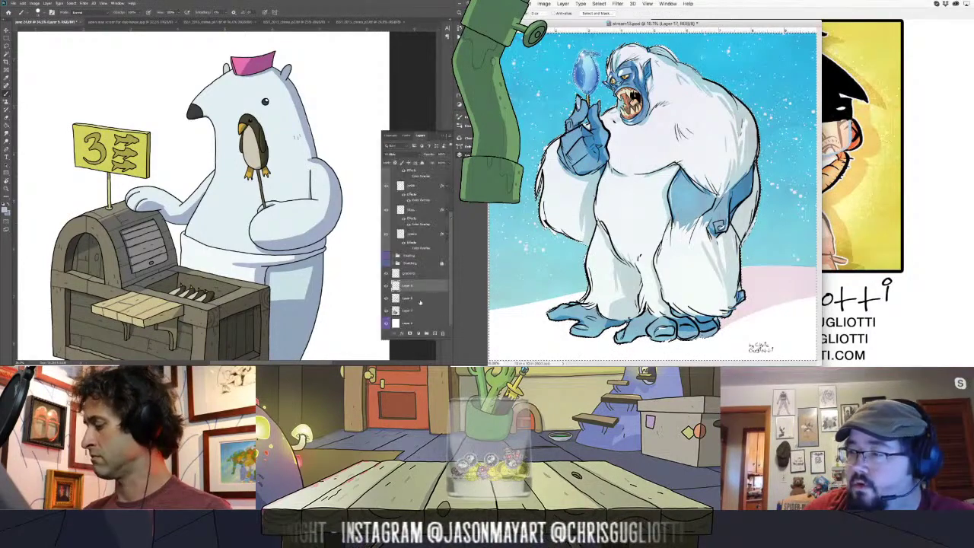
{"action": "left_click", "coordinate": [386, 298]}
{"action": "left_click", "coordinate": [386, 298]}
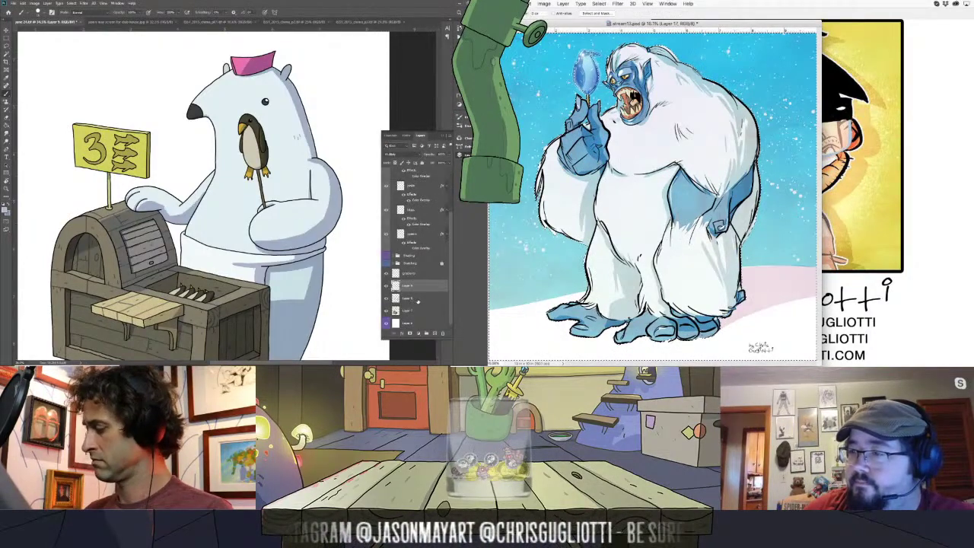
{"action": "double_click", "coordinate": [417, 299]}
{"action": "left_click", "coordinate": [252, 48]}
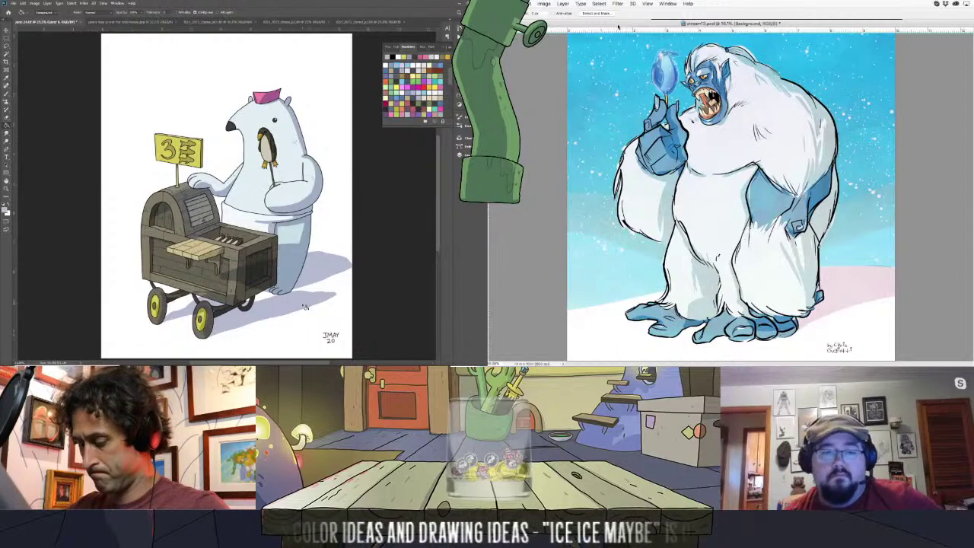
- Recolour the yeti's black line art to blue with Hue/Saturation, adjusting its saturation and lightness
{"action": "key", "text": "F7"}
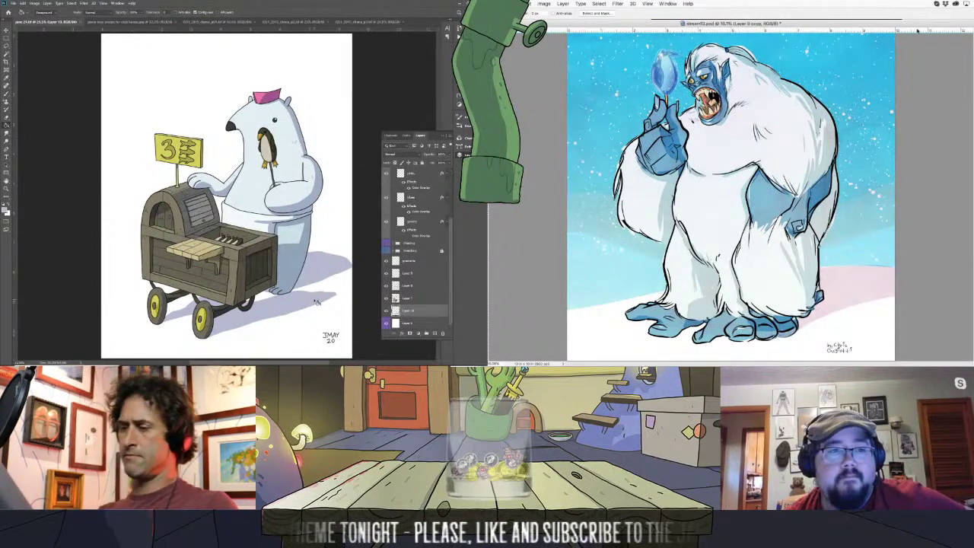
{"action": "left_click", "coordinate": [543, 4]}
{"action": "mouse_move", "coordinate": [555, 22]}
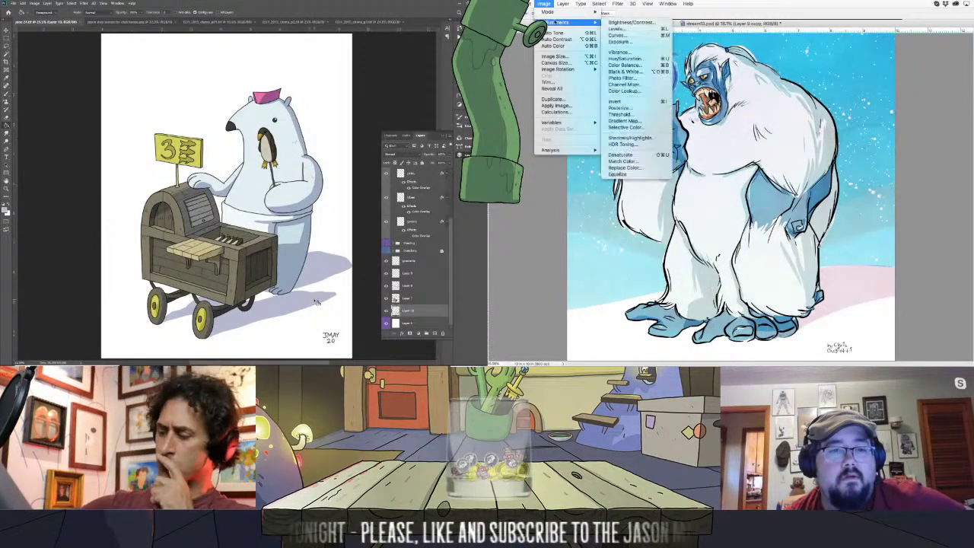
{"action": "left_click", "coordinate": [624, 59]}
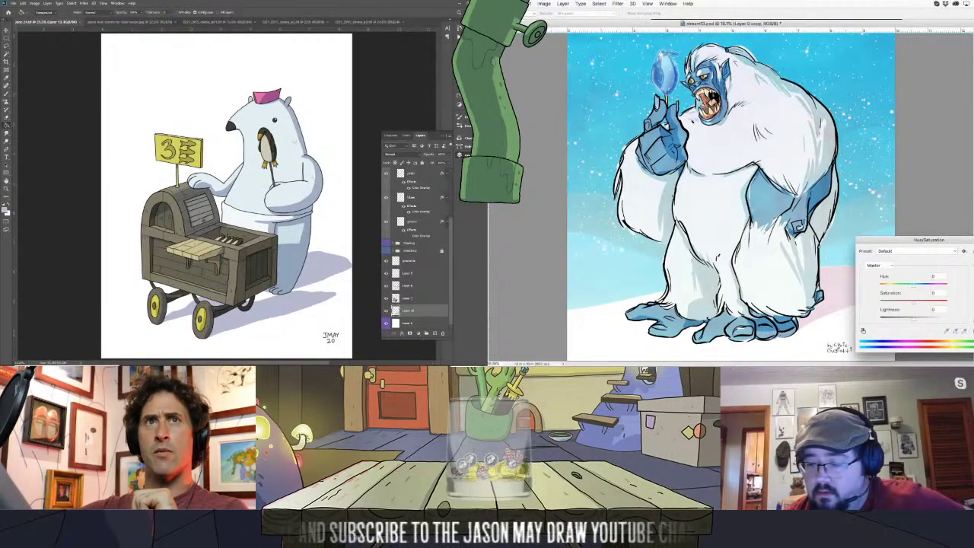
{"action": "left_click", "coordinate": [927, 321]}
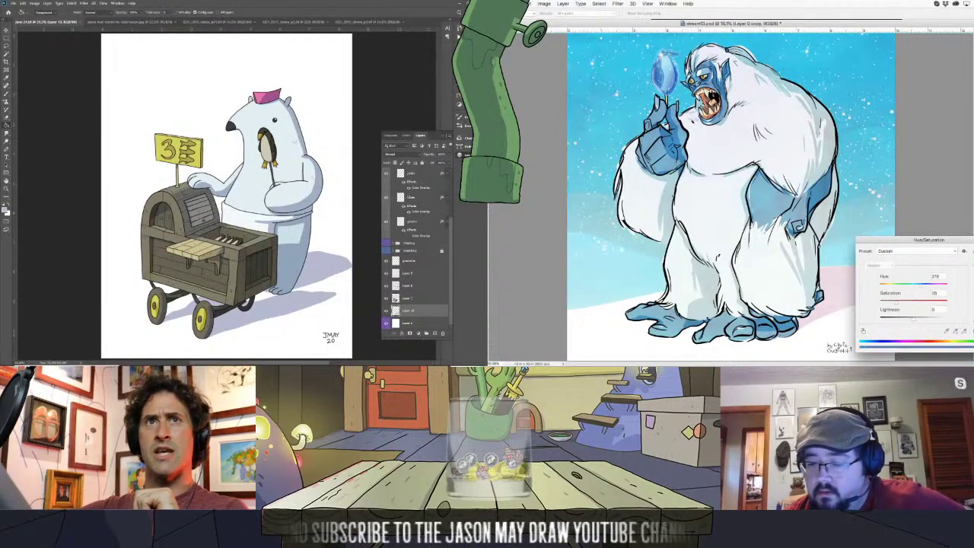
{"action": "left_click_drag", "start_coordinate": [906, 304], "coordinate": [928, 318]}
{"action": "left_click", "coordinate": [918, 318]}
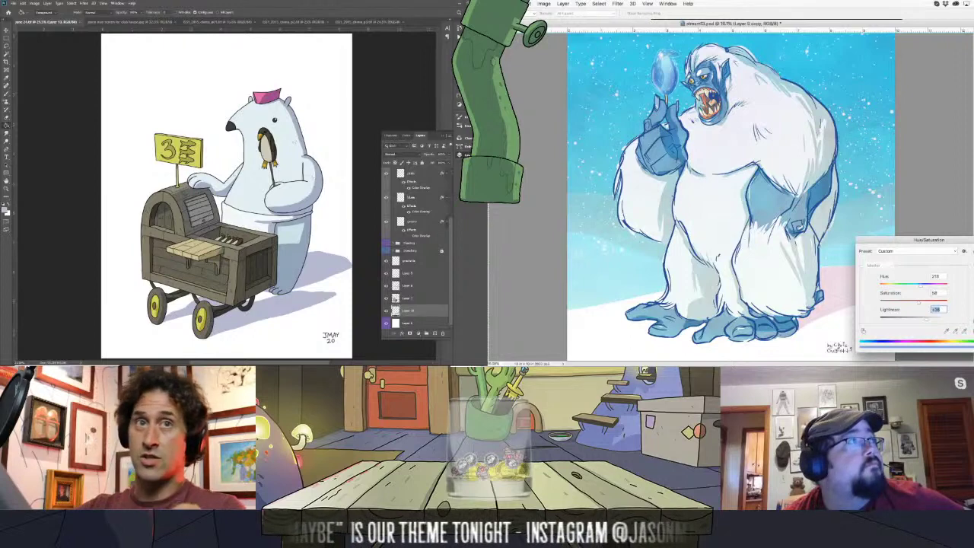
{"action": "key", "text": "Return"}
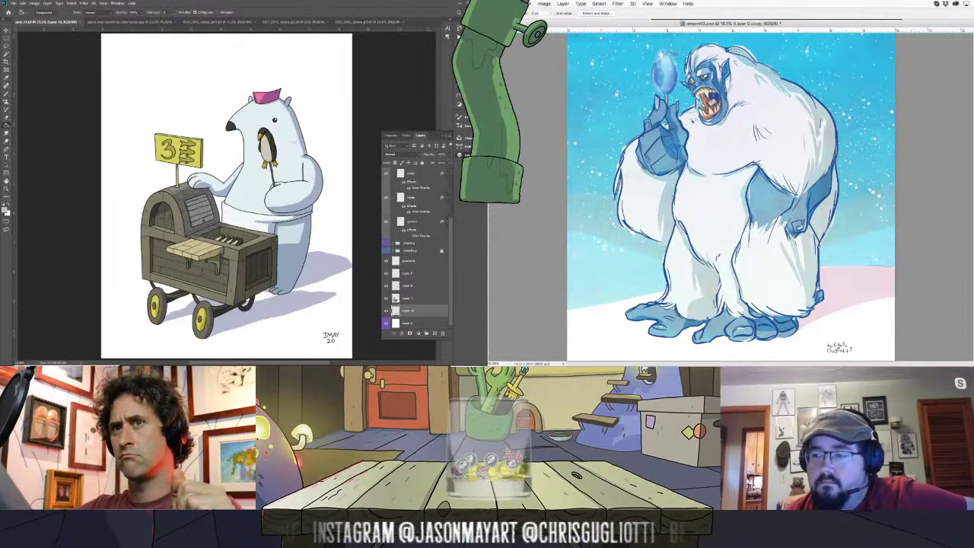
- Duplicate the yeti's blue line-art layer and apply a Gaussian Blur with a small radius to the copy
{"action": "key", "text": "super+j"}
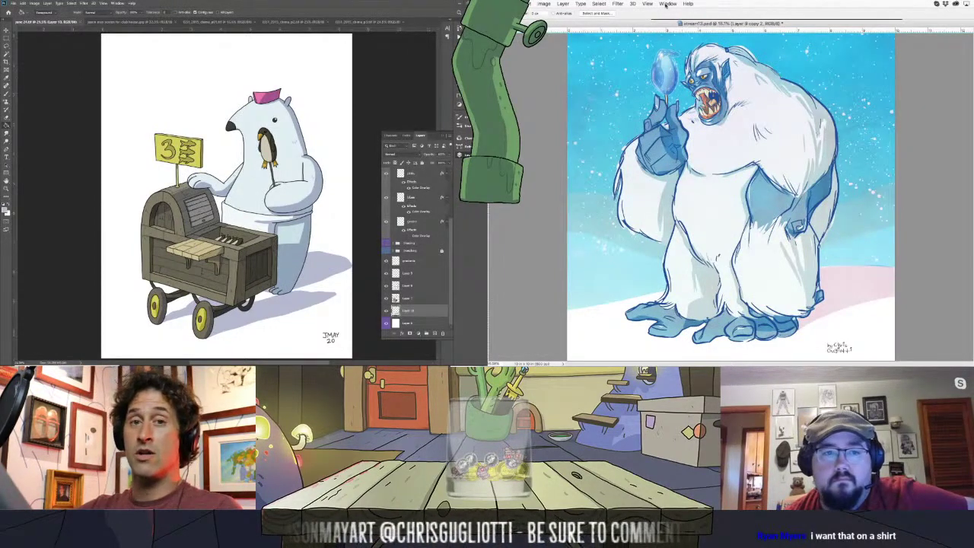
{"action": "left_click", "coordinate": [617, 4]}
{"action": "mouse_move", "coordinate": [624, 85]}
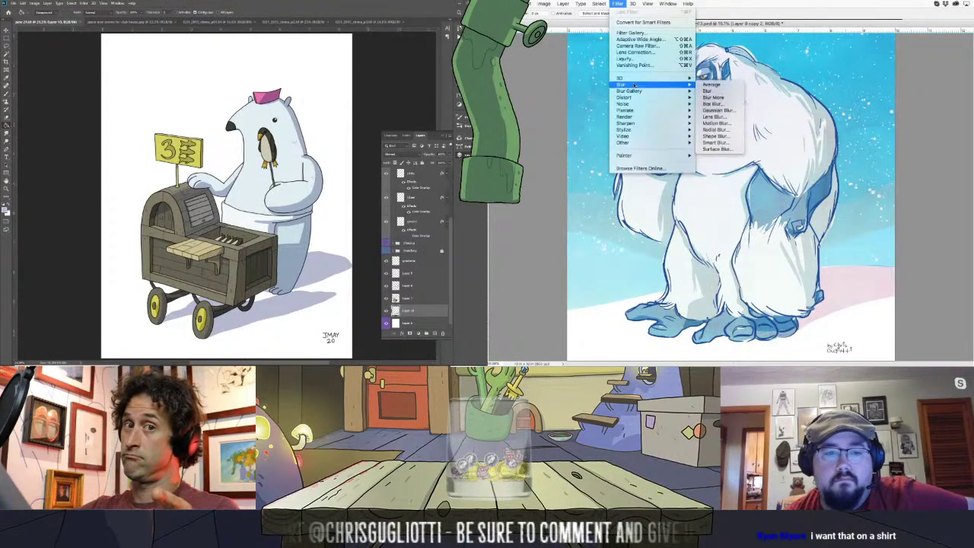
{"action": "left_click", "coordinate": [722, 110]}
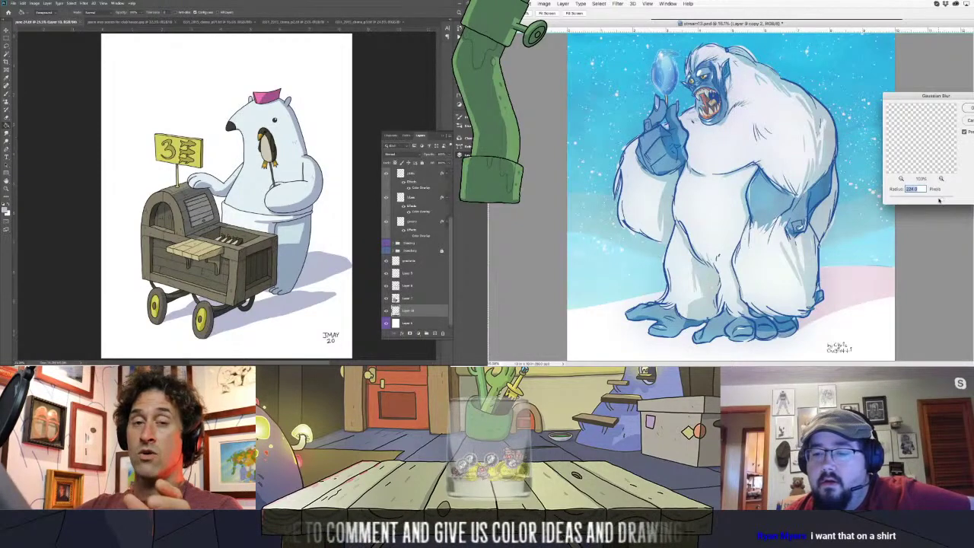
{"action": "left_click_drag", "start_coordinate": [939, 200], "coordinate": [912, 199]}
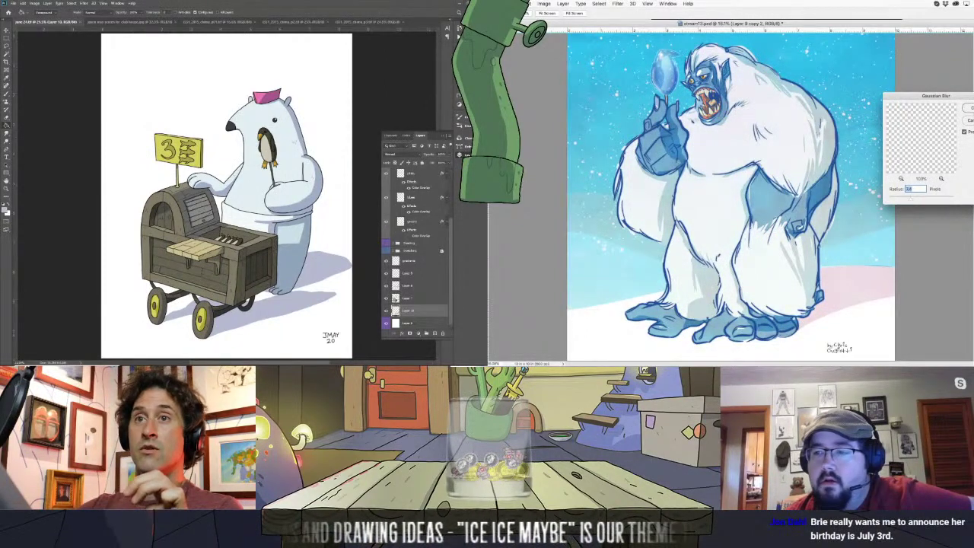
{"action": "key", "text": "Return"}
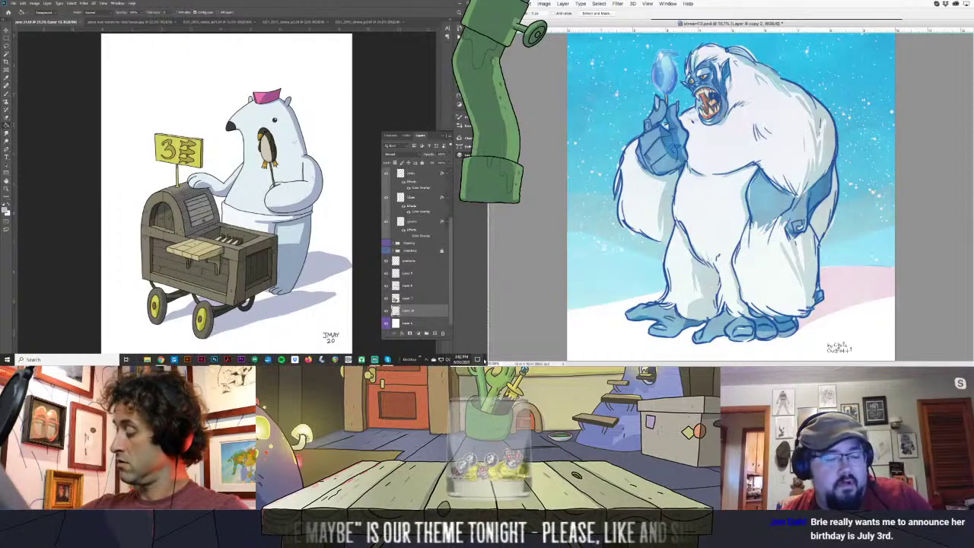
- Check the current time and date in the system calendar
{"action": "left_click", "coordinate": [460, 359]}
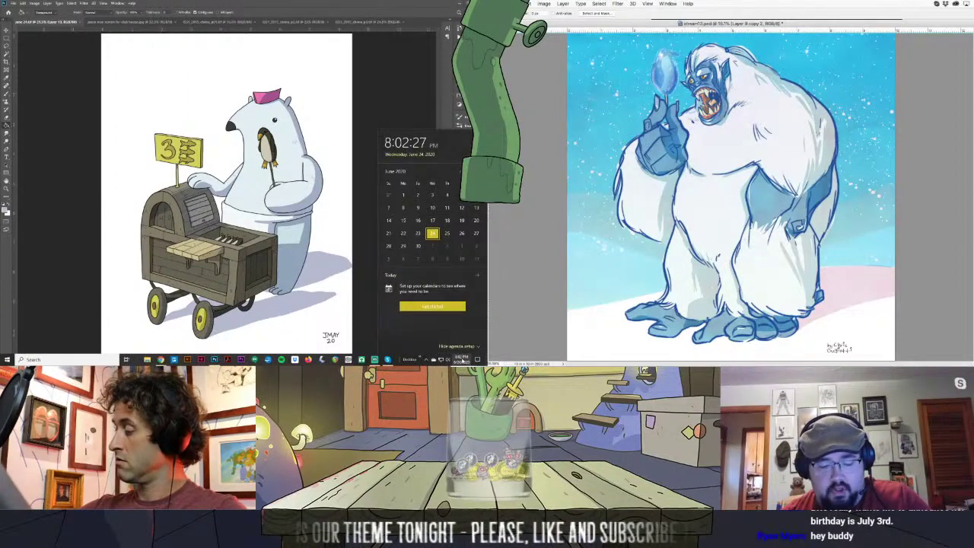
{"action": "left_click", "coordinate": [461, 359]}
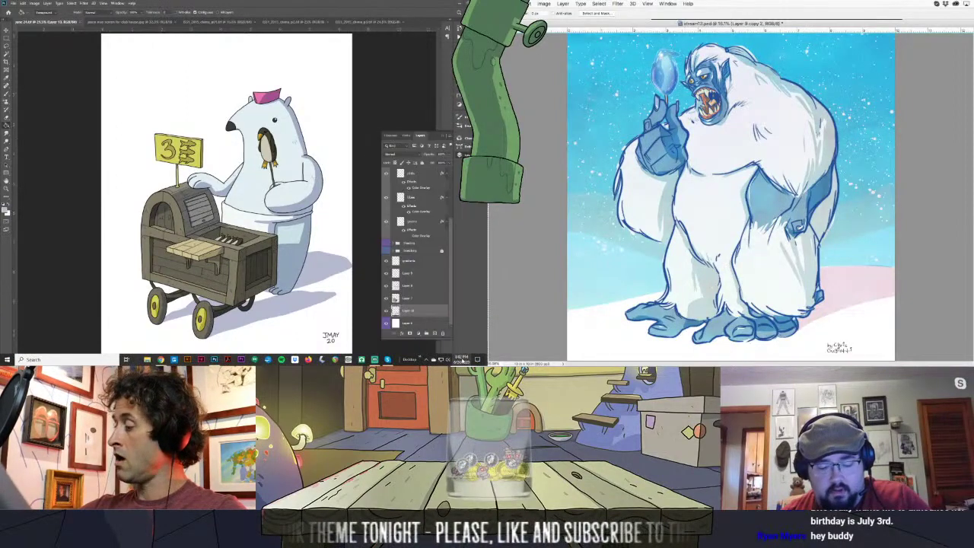
{"action": "left_click", "coordinate": [461, 359]}
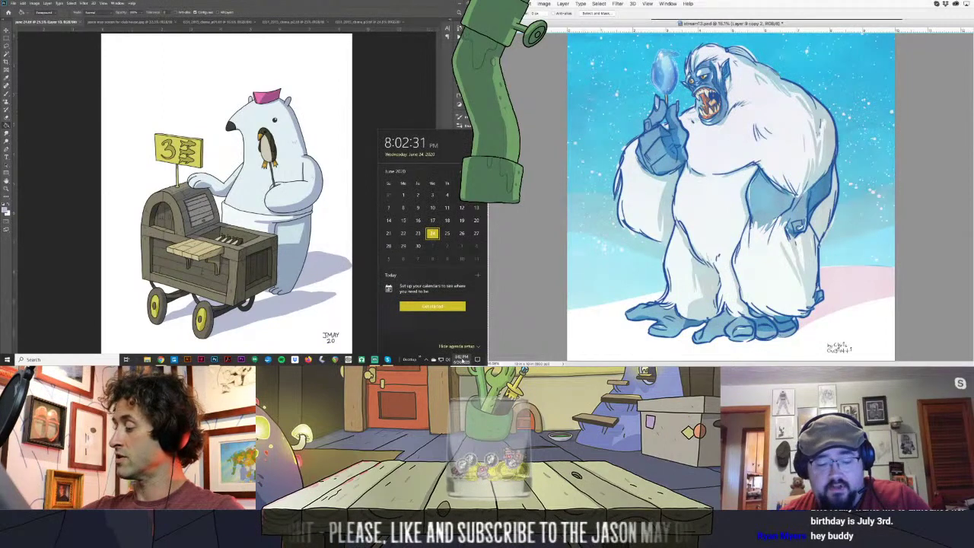
- Close the calendar and slightly lower the opacity of the yeti's Layer 9 copy line-art layer
{"action": "left_click", "coordinate": [461, 359]}
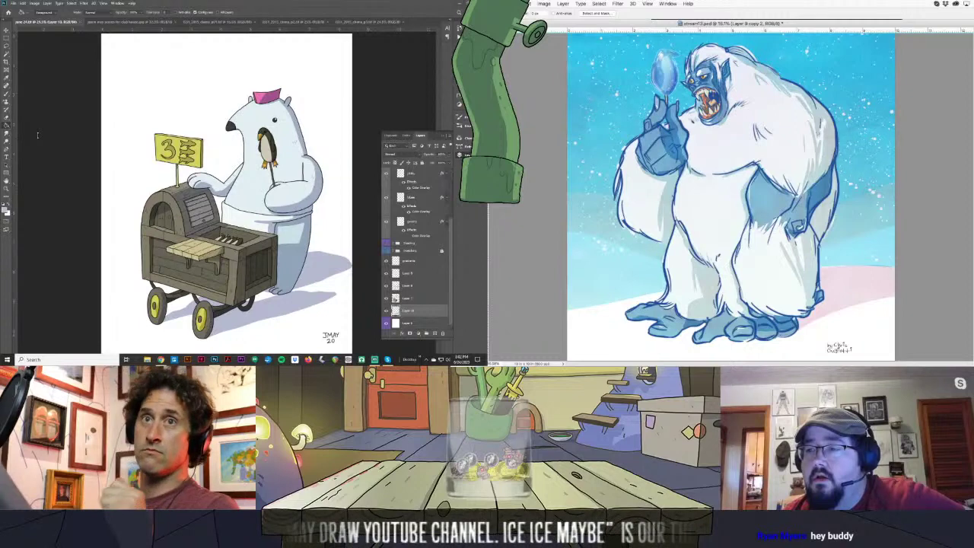
{"action": "key", "text": "super+z"}
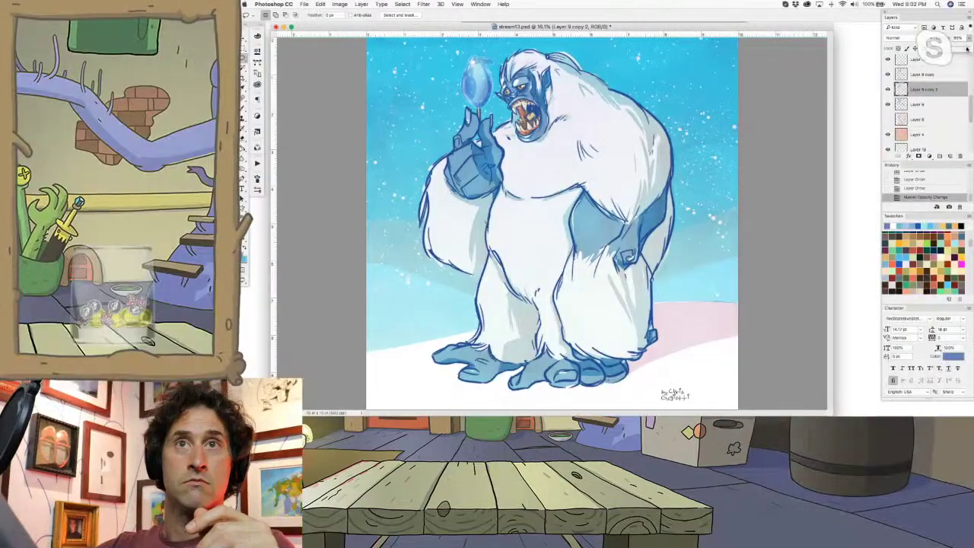
{"action": "left_click", "coordinate": [941, 75]}
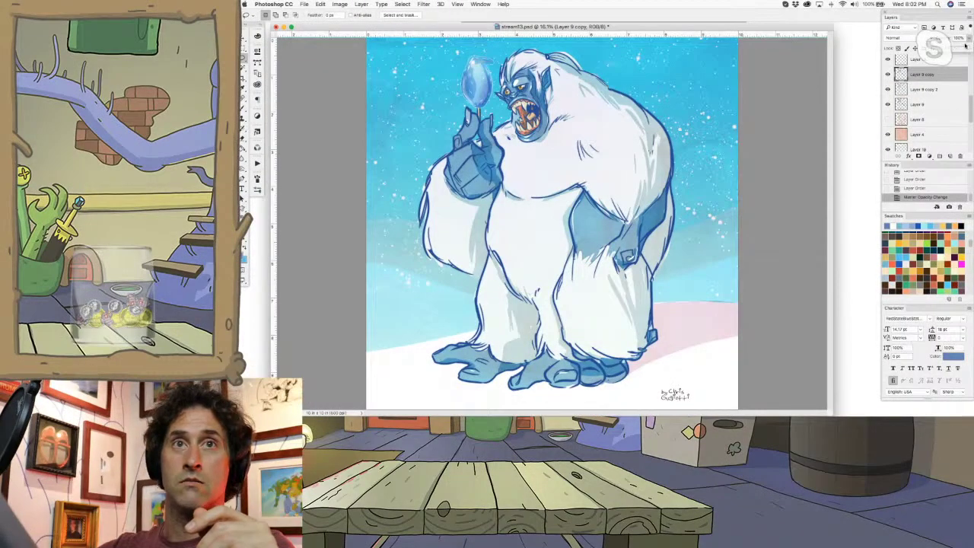
{"action": "left_click_drag", "start_coordinate": [960, 49], "coordinate": [941, 49]}
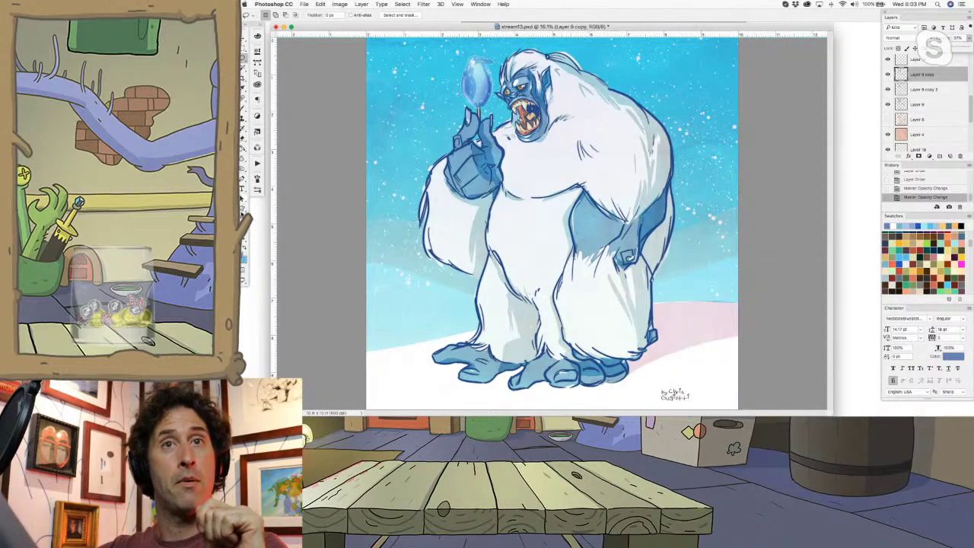
- Examine the yeti's face, the penguin popsicle and the raised hand up close to judge the blue line art
{"action": "key", "text": "z"}
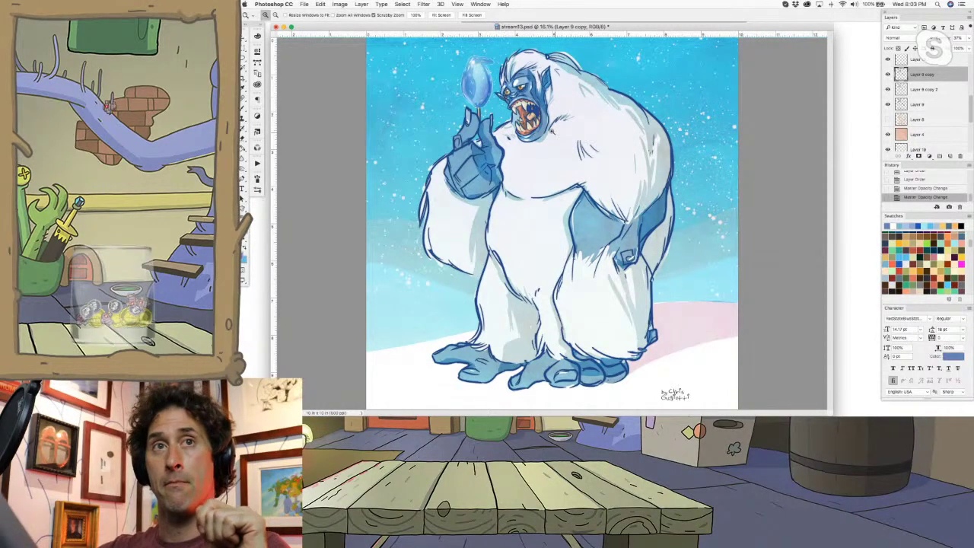
{"action": "left_click_drag", "start_coordinate": [552, 131], "coordinate": [584, 152]}
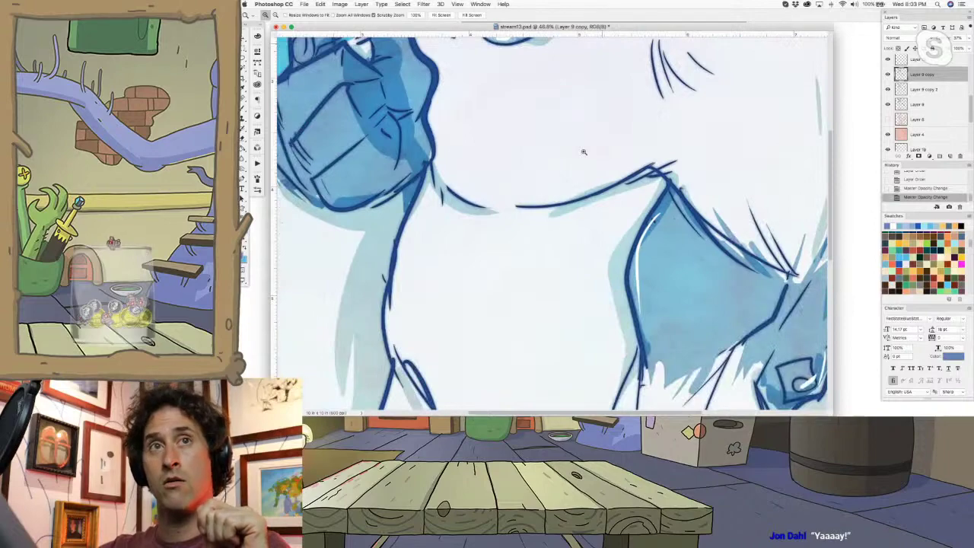
{"action": "scroll", "coordinate": [583, 152], "scroll_direction": "up", "scroll_amount": 6}
{"action": "scroll", "coordinate": [584, 152], "scroll_direction": "right", "scroll_amount": 2}
{"action": "scroll", "coordinate": [584, 152], "scroll_direction": "left", "scroll_amount": 2}
{"action": "scroll", "coordinate": [584, 153], "scroll_direction": "left", "scroll_amount": 5}
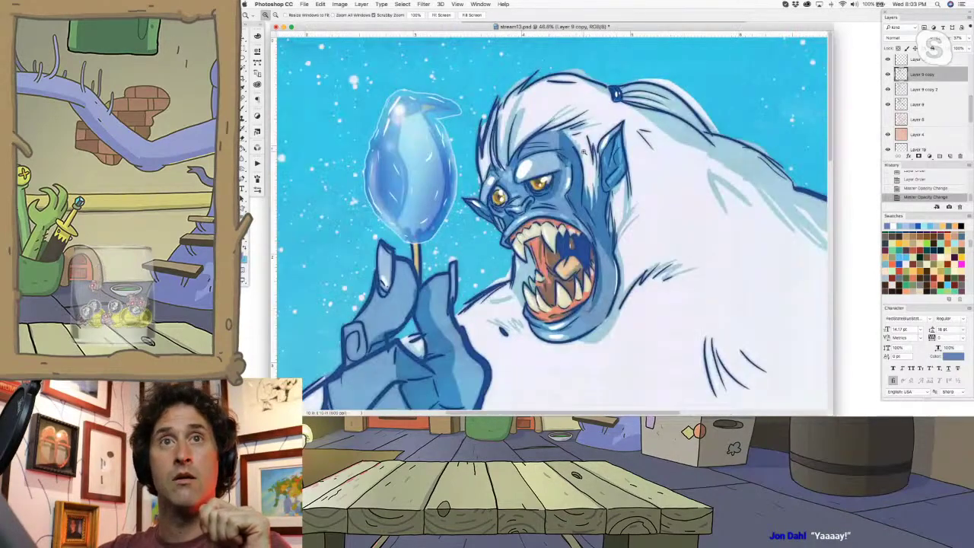
{"action": "scroll", "coordinate": [583, 152], "scroll_direction": "down", "scroll_amount": 4}
{"action": "scroll", "coordinate": [583, 152], "scroll_direction": "up", "scroll_amount": 3}
{"action": "scroll", "coordinate": [584, 152], "scroll_direction": "down", "scroll_amount": 5}
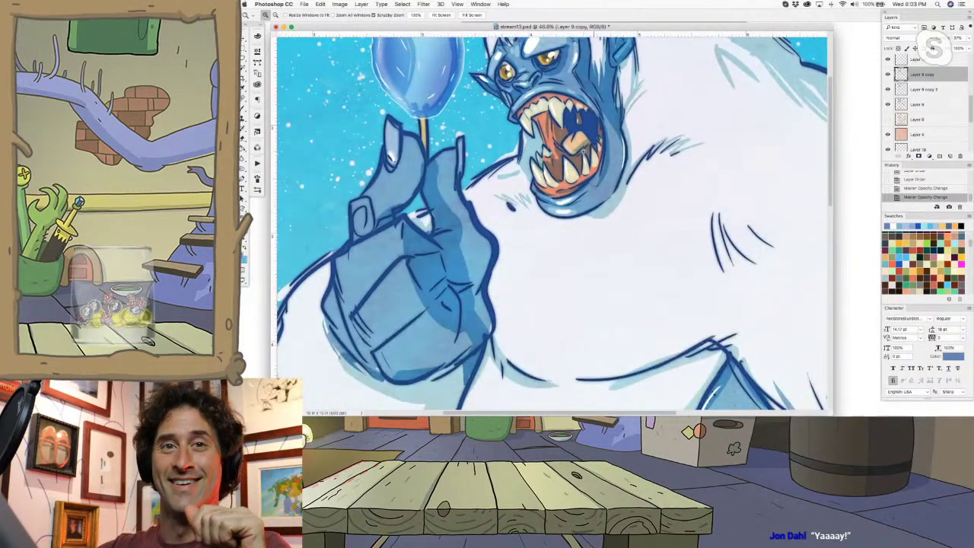
{"action": "scroll", "coordinate": [584, 151], "scroll_direction": "up", "scroll_amount": 3}
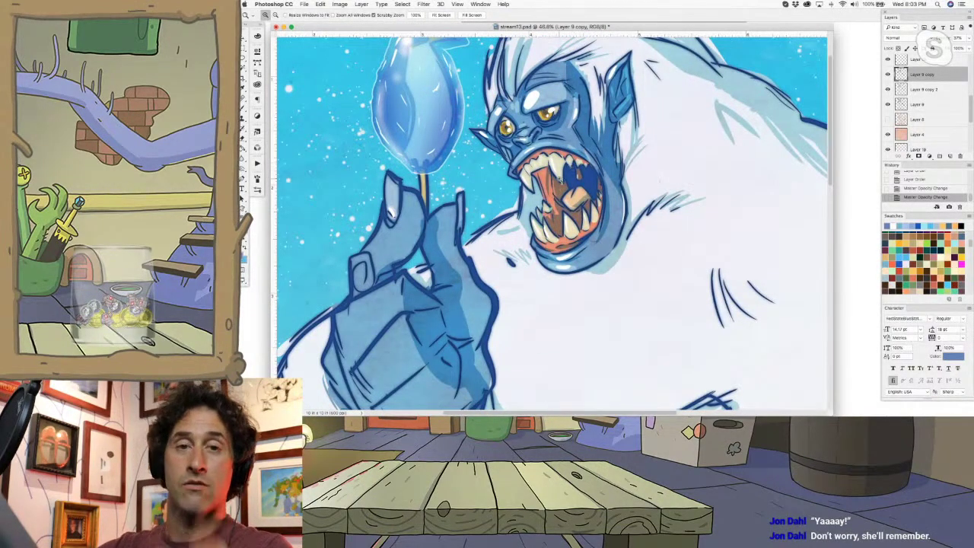
{"action": "scroll", "coordinate": [559, 177], "scroll_direction": "down", "scroll_amount": 3}
{"action": "scroll", "coordinate": [559, 177], "scroll_direction": "up", "scroll_amount": 5}
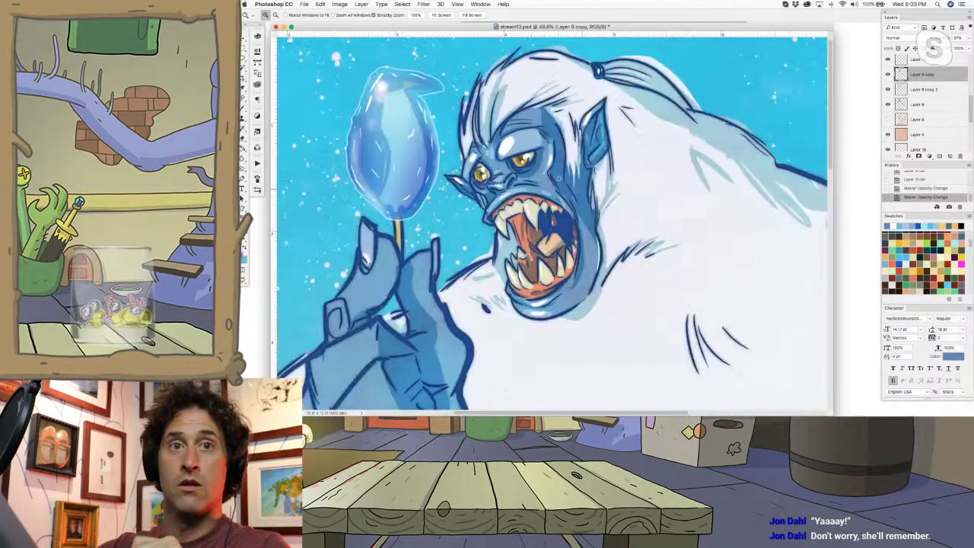
{"action": "scroll", "coordinate": [559, 178], "scroll_direction": "down", "scroll_amount": 4}
{"action": "scroll", "coordinate": [559, 178], "scroll_direction": "up", "scroll_amount": 2}
{"action": "scroll", "coordinate": [559, 178], "scroll_direction": "down", "scroll_amount": 2}
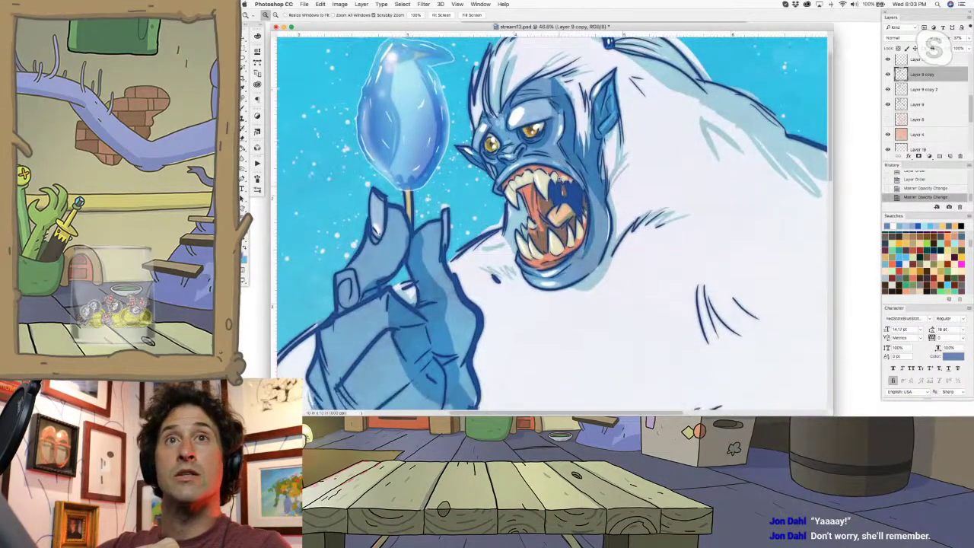
{"action": "scroll", "coordinate": [559, 178], "scroll_direction": "up", "scroll_amount": 3}
{"action": "scroll", "coordinate": [557, 177], "scroll_direction": "down", "scroll_amount": 2}
{"action": "scroll", "coordinate": [548, 182], "scroll_direction": "up", "scroll_amount": 3}
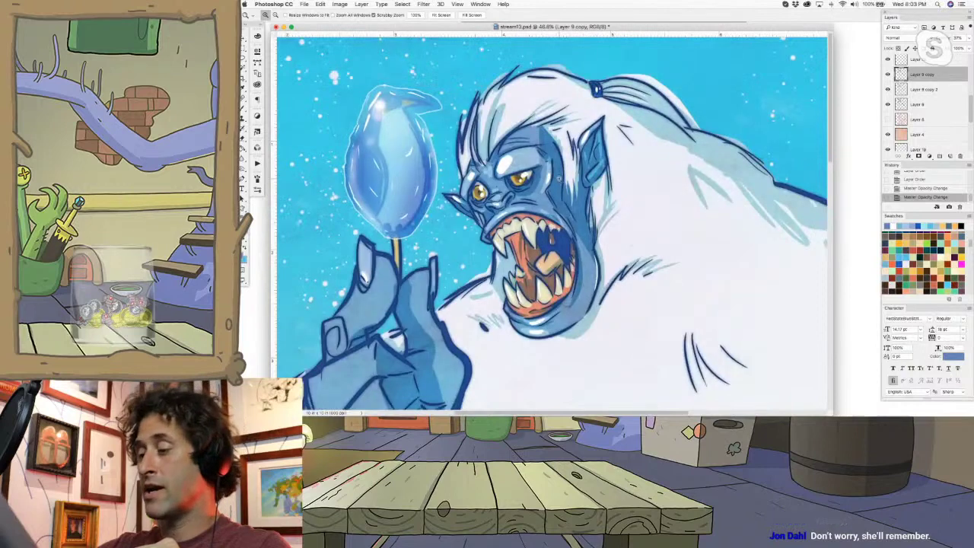
{"action": "scroll", "coordinate": [551, 221], "scroll_direction": "down", "scroll_amount": 1}
{"action": "scroll", "coordinate": [552, 221], "scroll_direction": "up", "scroll_amount": 1}
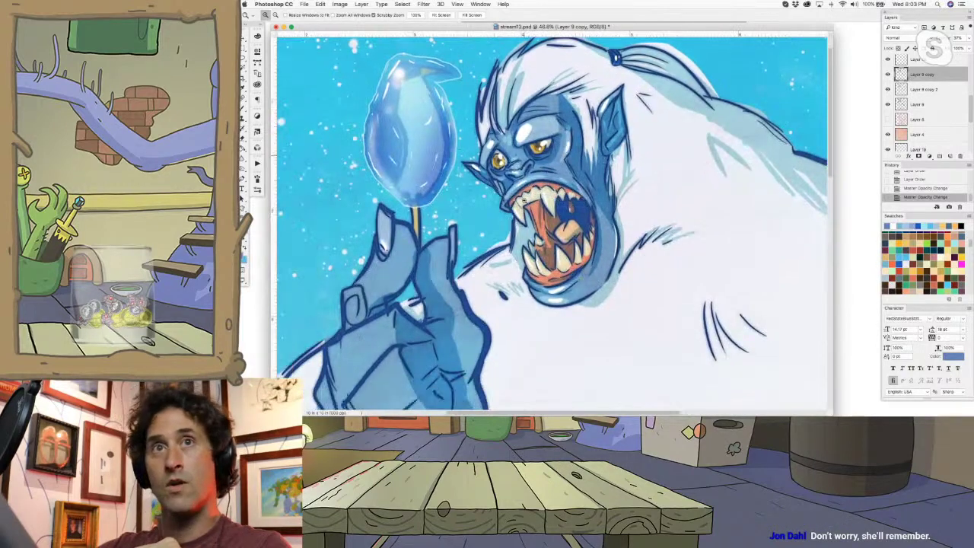
{"action": "scroll", "coordinate": [552, 220], "scroll_direction": "down", "scroll_amount": 1}
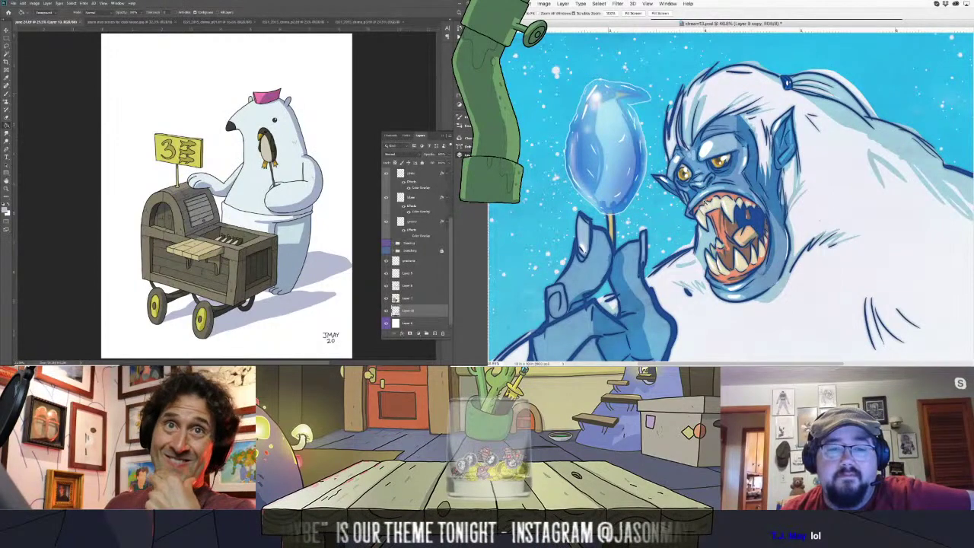
- Review the whole yeti drawing, comparing the full composition with its torso, arms and head
{"action": "left_click_drag", "start_coordinate": [705, 203], "coordinate": [651, 34]}
{"action": "left_click_drag", "start_coordinate": [875, 217], "coordinate": [679, 183]}
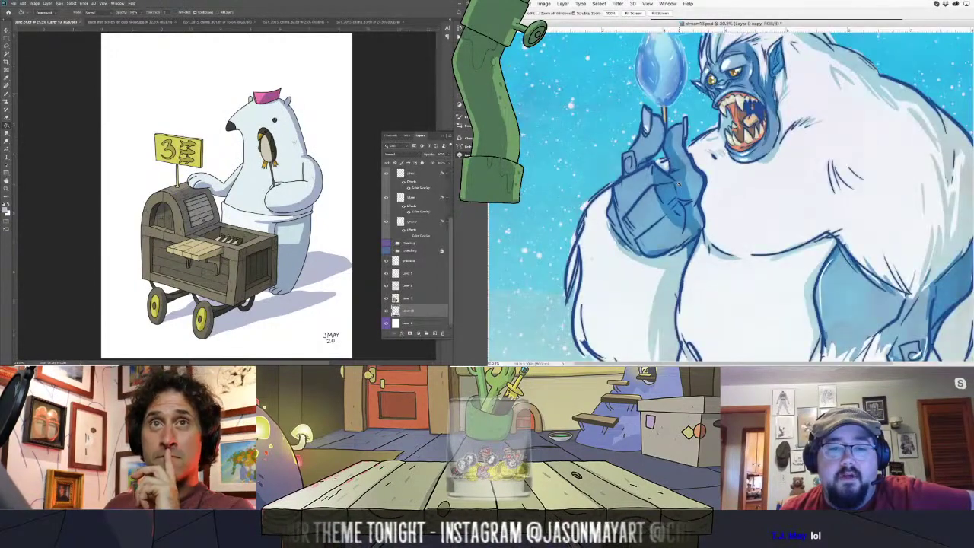
{"action": "scroll", "coordinate": [678, 184], "scroll_direction": "down", "scroll_amount": 5}
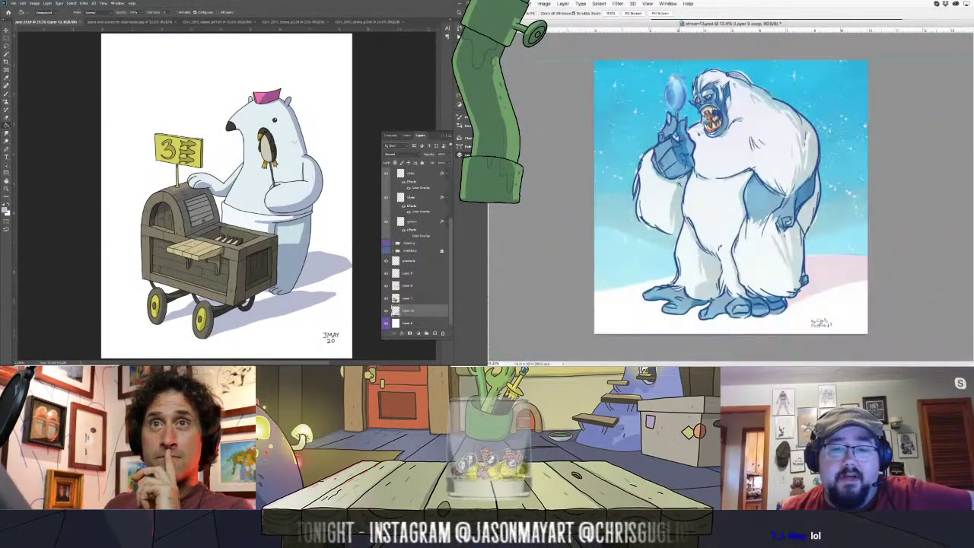
{"action": "scroll", "coordinate": [678, 185], "scroll_direction": "down", "scroll_amount": 3}
{"action": "scroll", "coordinate": [679, 183], "scroll_direction": "up", "scroll_amount": 4}
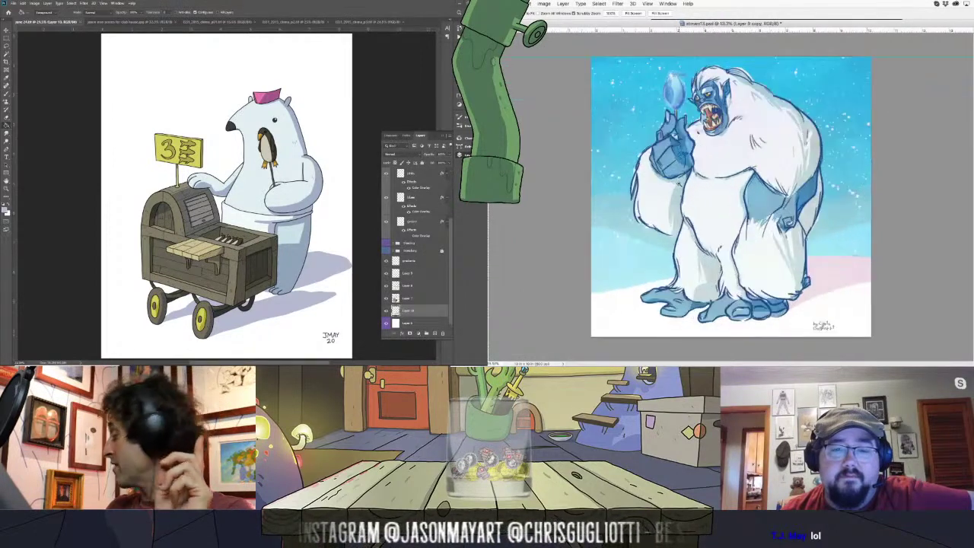
{"action": "scroll", "coordinate": [679, 183], "scroll_direction": "up", "scroll_amount": 1}
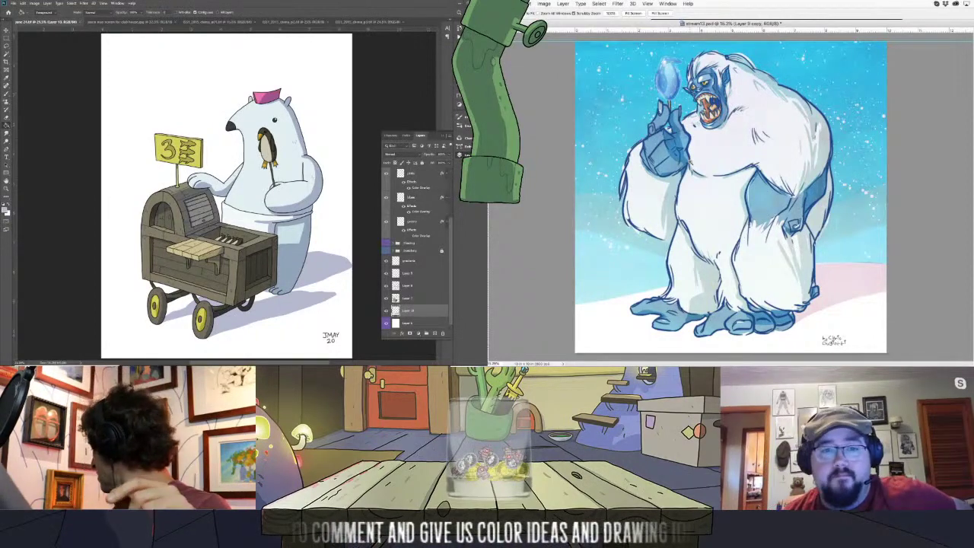
{"action": "left_click_drag", "start_coordinate": [661, 162], "coordinate": [690, 162]}
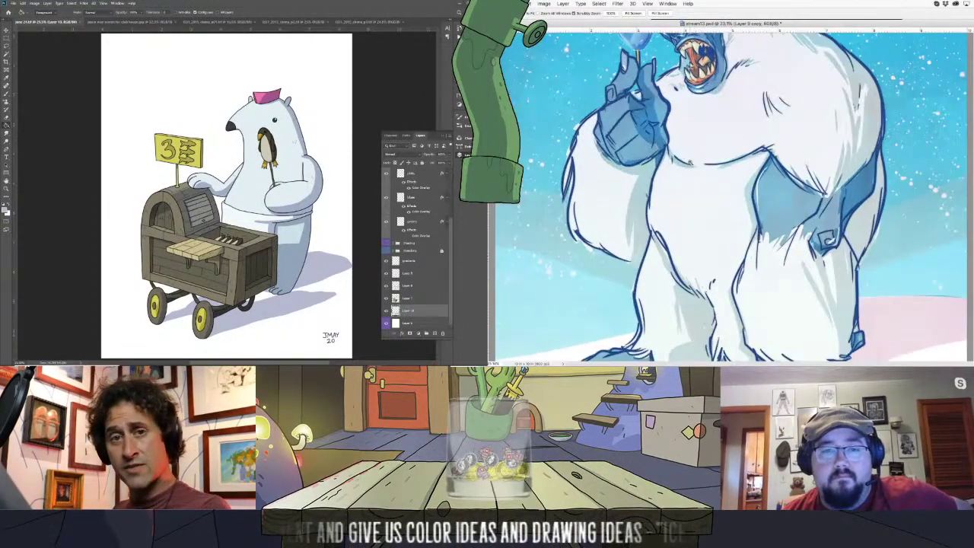
{"action": "scroll", "coordinate": [690, 161], "scroll_direction": "up", "scroll_amount": 3}
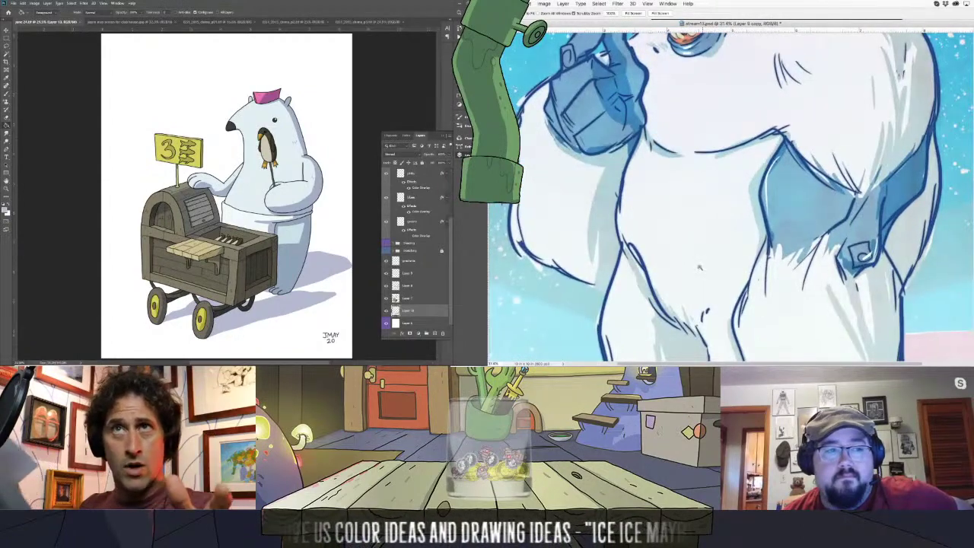
{"action": "scroll", "coordinate": [699, 267], "scroll_direction": "up", "scroll_amount": 1}
{"action": "key", "text": "v"}
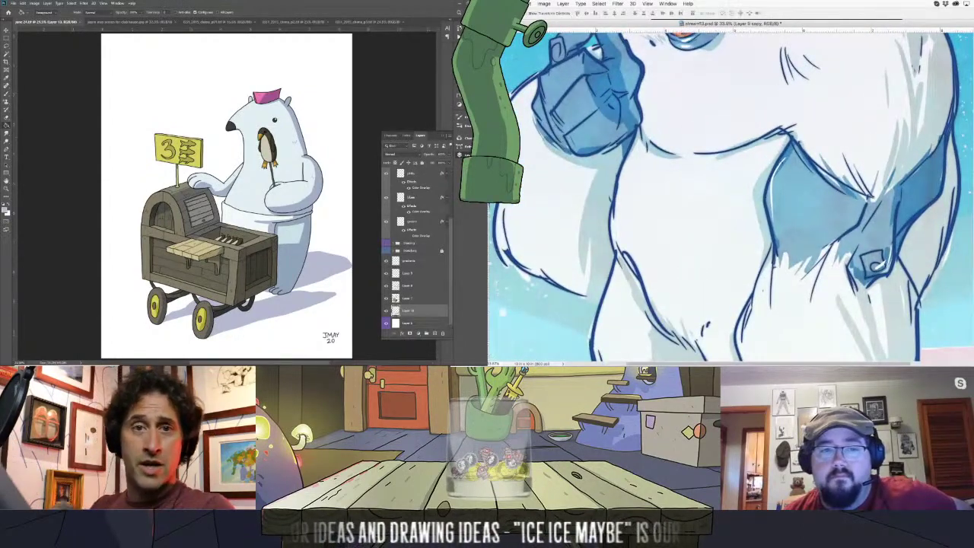
{"action": "scroll", "coordinate": [621, 50], "scroll_direction": "up", "scroll_amount": 5}
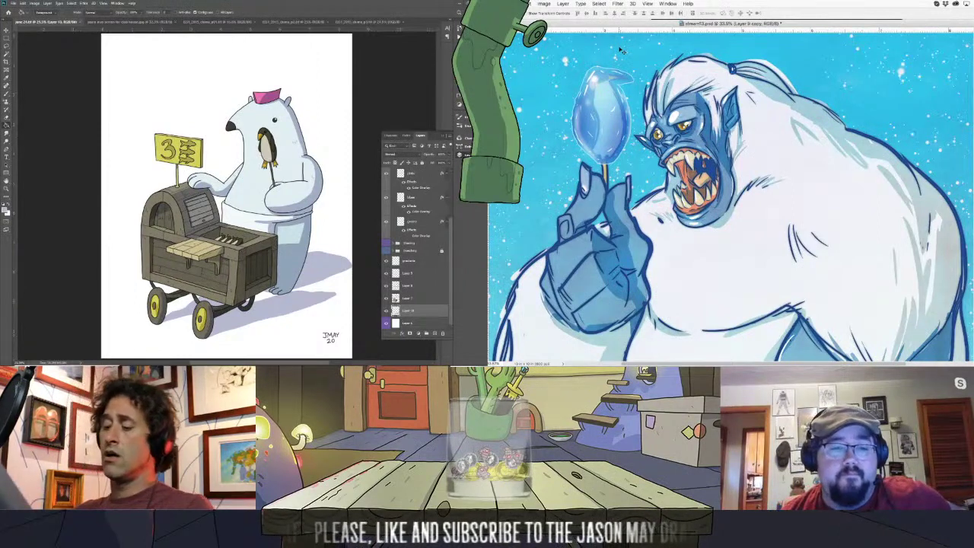
{"action": "scroll", "coordinate": [620, 50], "scroll_direction": "left", "scroll_amount": 1}
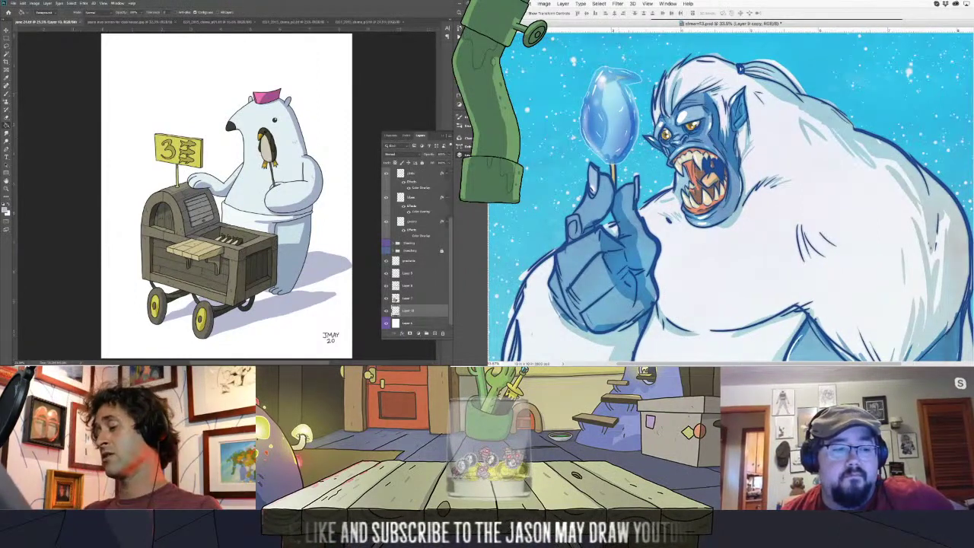
{"action": "key", "text": "z"}
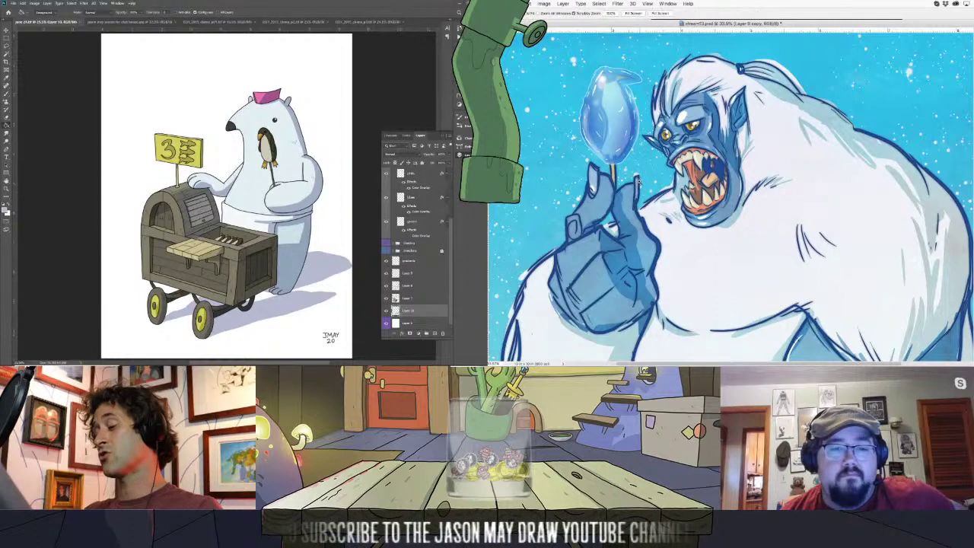
{"action": "left_click_drag", "start_coordinate": [639, 181], "coordinate": [632, 137]}
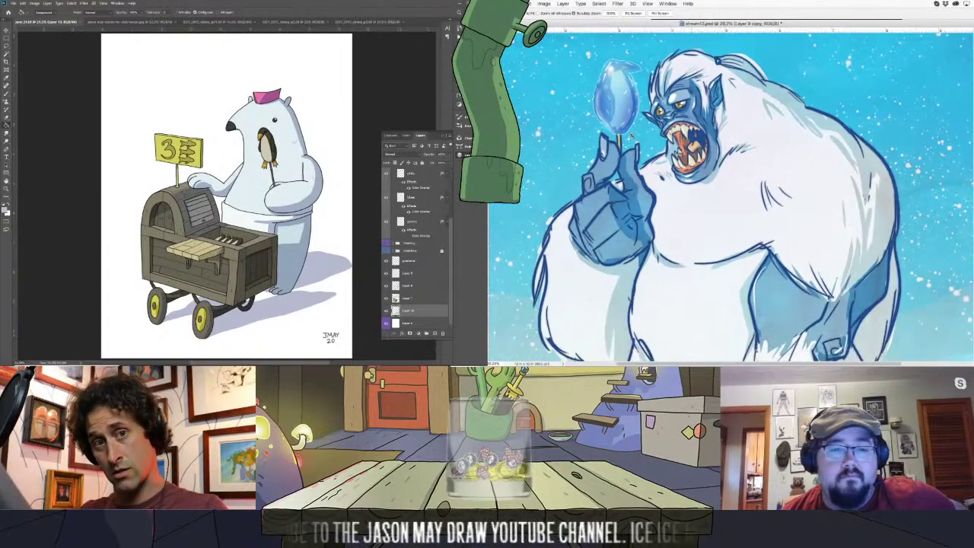
{"action": "scroll", "coordinate": [632, 106], "scroll_direction": "down", "scroll_amount": 5}
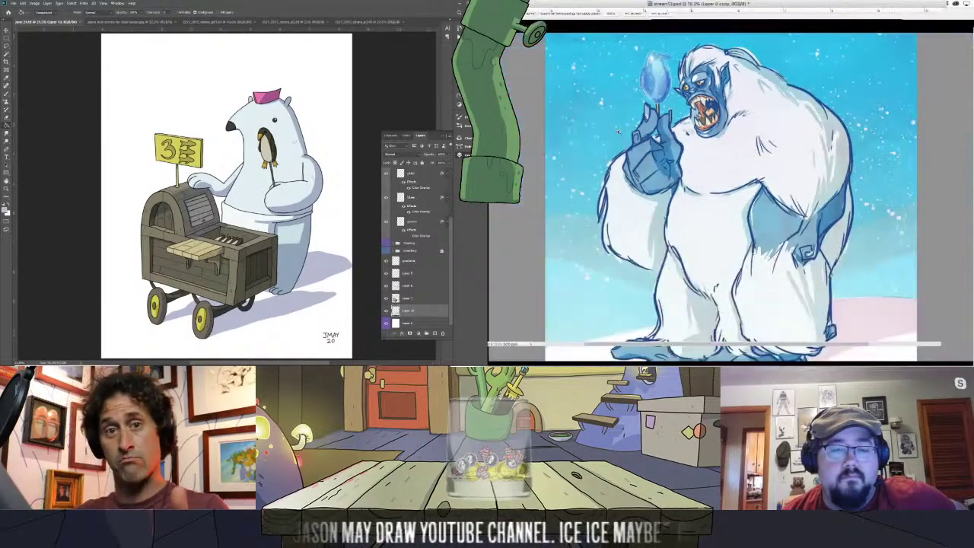
{"action": "scroll", "coordinate": [616, 233], "scroll_direction": "up", "scroll_amount": 1}
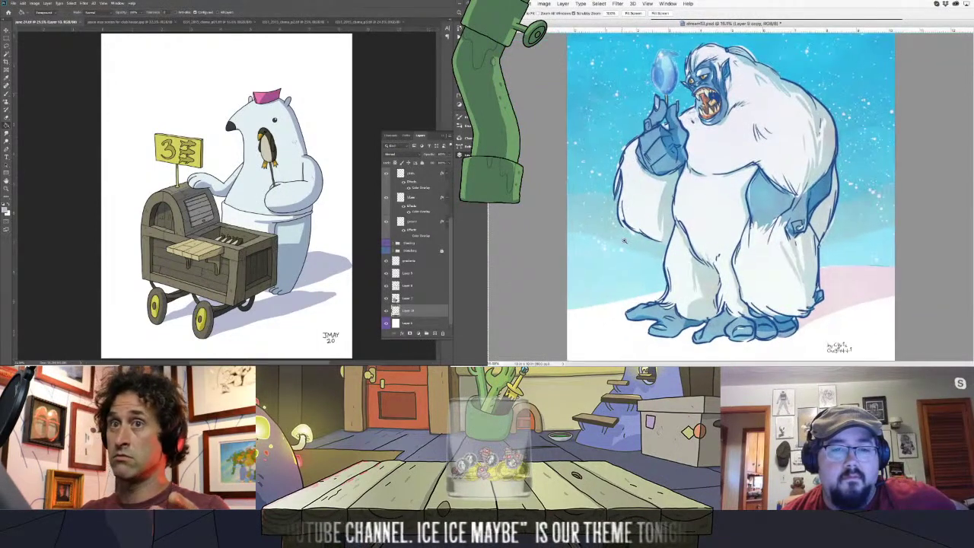
- Inspect the line art on the yeti's lower arm, chest and face, and the penguin popsicle's details
{"action": "left_click_drag", "start_coordinate": [624, 241], "coordinate": [659, 191]}
{"action": "key", "text": "f"}
{"action": "scroll", "coordinate": [656, 188], "scroll_direction": "down", "scroll_amount": 10}
{"action": "scroll", "coordinate": [656, 188], "scroll_direction": "right", "scroll_amount": 10}
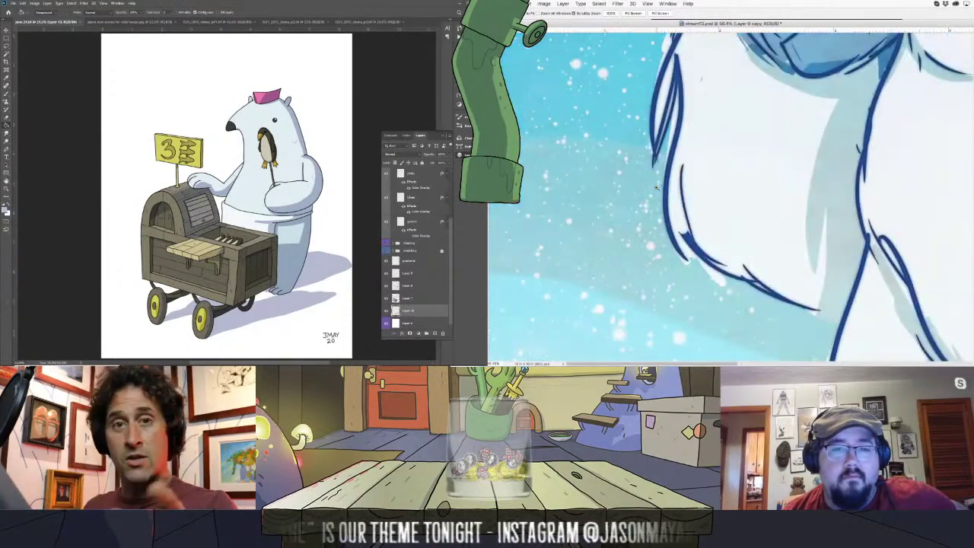
{"action": "scroll", "coordinate": [656, 188], "scroll_direction": "up", "scroll_amount": 10}
{"action": "scroll", "coordinate": [656, 187], "scroll_direction": "left", "scroll_amount": 4}
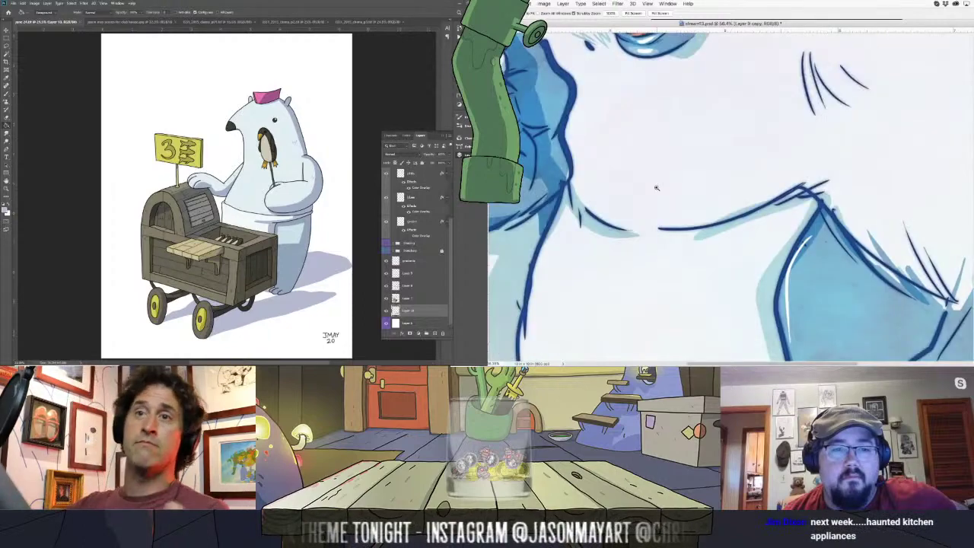
{"action": "scroll", "coordinate": [656, 188], "scroll_direction": "left", "scroll_amount": 3}
{"action": "scroll", "coordinate": [656, 188], "scroll_direction": "up", "scroll_amount": 1}
{"action": "scroll", "coordinate": [655, 188], "scroll_direction": "down", "scroll_amount": 3}
{"action": "scroll", "coordinate": [656, 188], "scroll_direction": "left", "scroll_amount": 2}
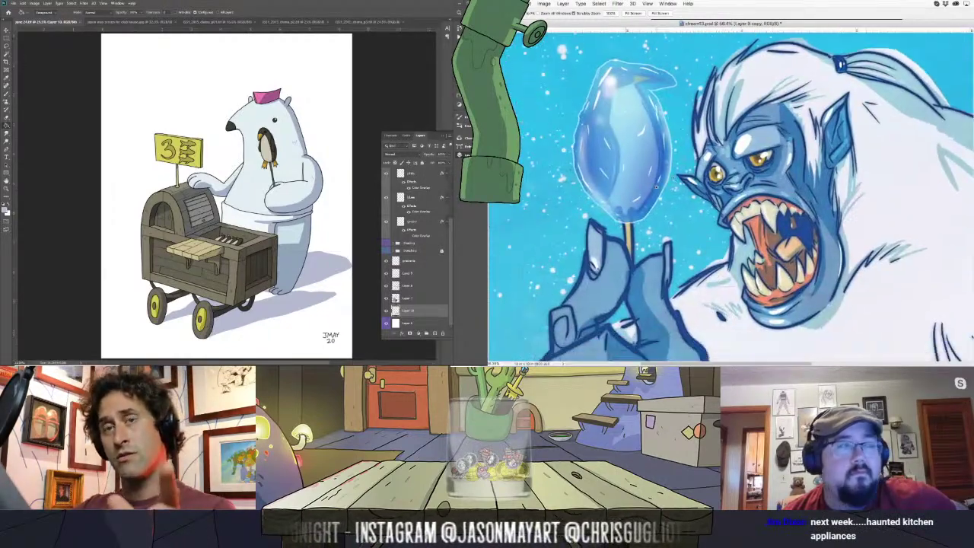
{"action": "scroll", "coordinate": [656, 188], "scroll_direction": "down", "scroll_amount": 1}
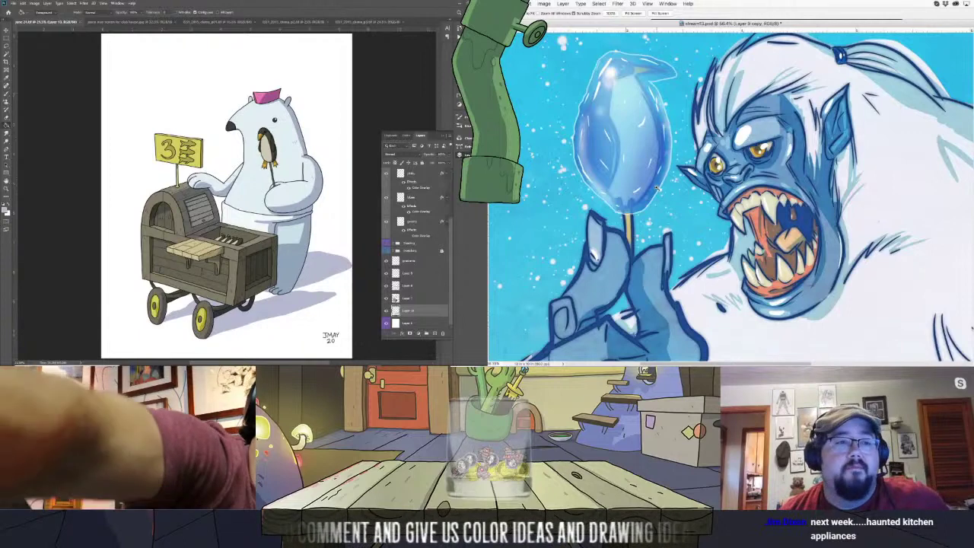
- Save the yeti drawing, keeping its existing file name stream13.psd
{"action": "left_click", "coordinate": [512, 4]}
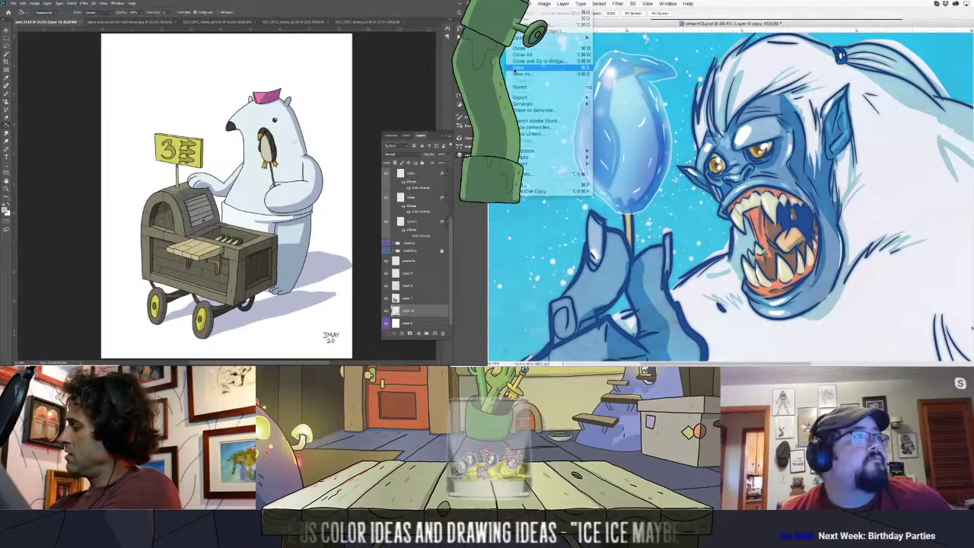
{"action": "left_click", "coordinate": [516, 68]}
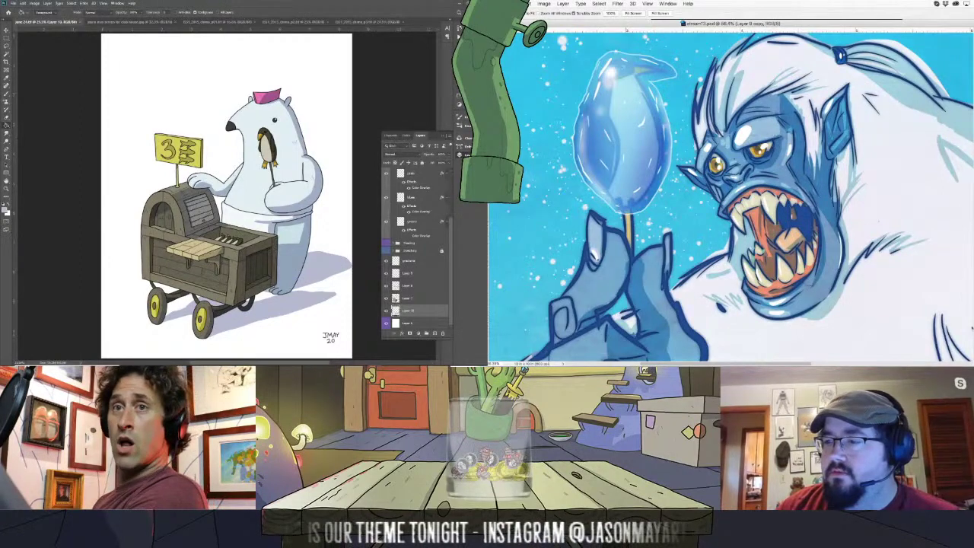
{"action": "key", "text": "Delete"}
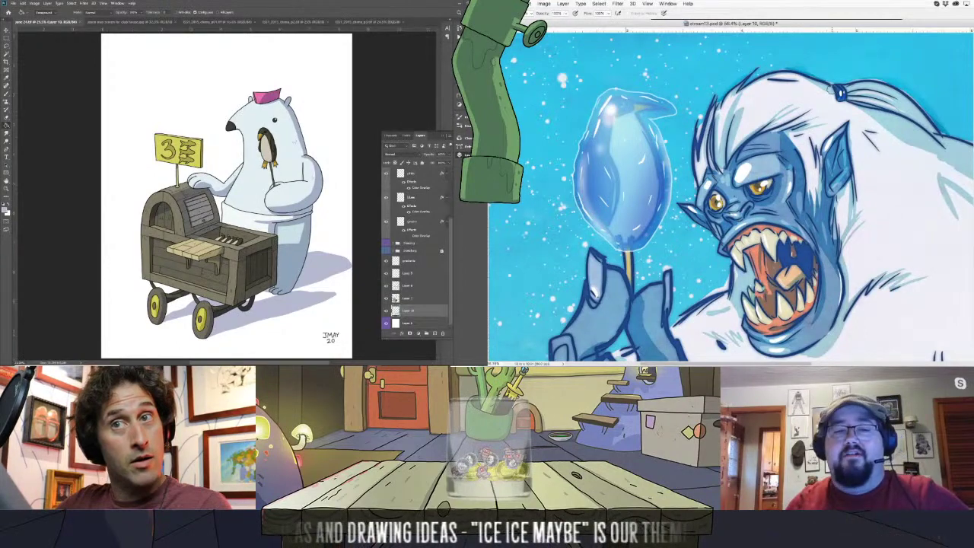
{"action": "scroll", "coordinate": [770, 61], "scroll_direction": "down", "scroll_amount": 5}
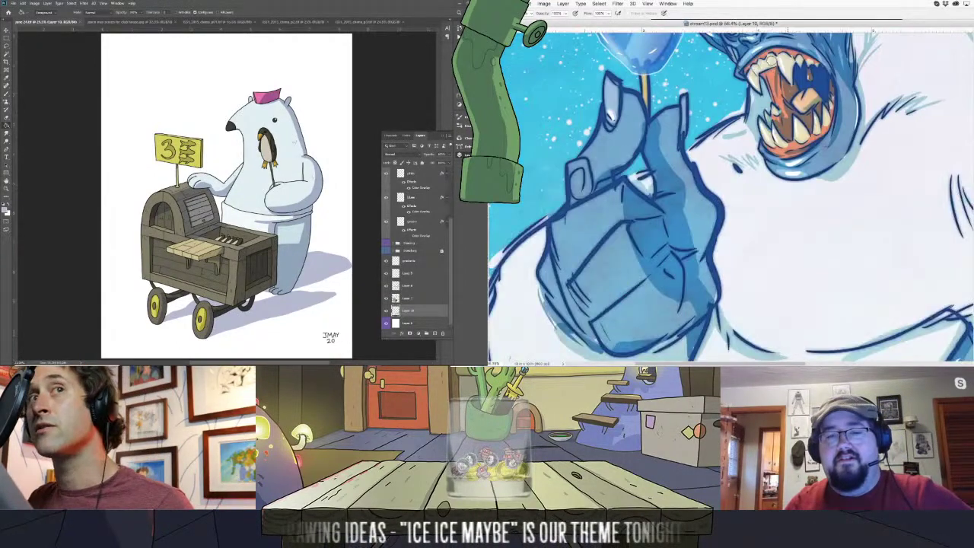
- Clear the guides from the yeti drawing after checking the whole composition
{"action": "scroll", "coordinate": [771, 61], "scroll_direction": "up", "scroll_amount": 4}
{"action": "scroll", "coordinate": [767, 60], "scroll_direction": "down", "scroll_amount": 2}
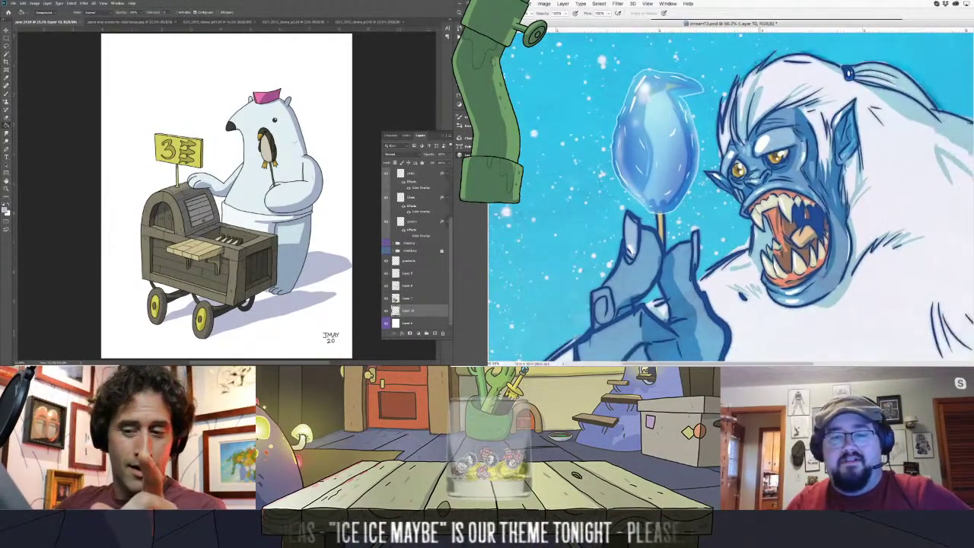
{"action": "scroll", "coordinate": [734, 76], "scroll_direction": "down", "scroll_amount": 3}
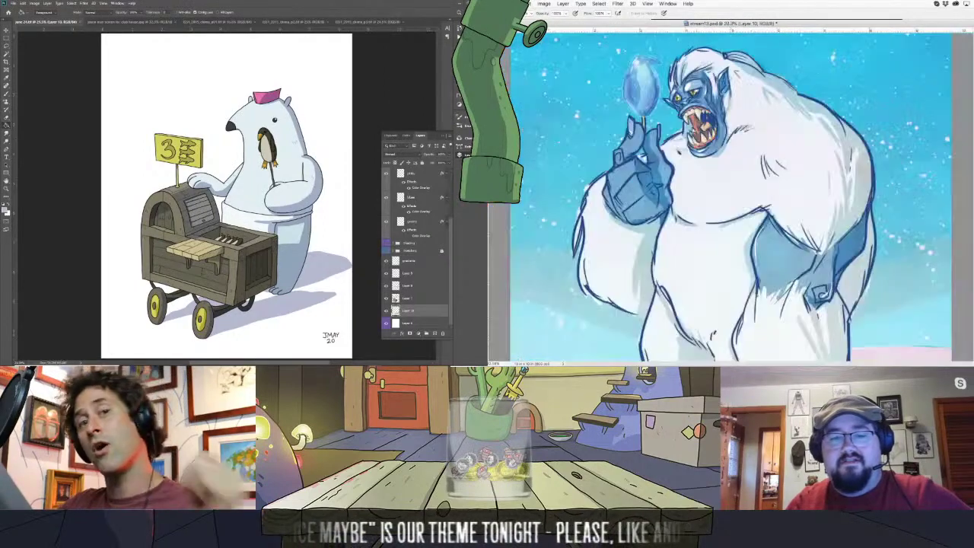
{"action": "scroll", "coordinate": [731, 196], "scroll_direction": "down", "scroll_amount": 5}
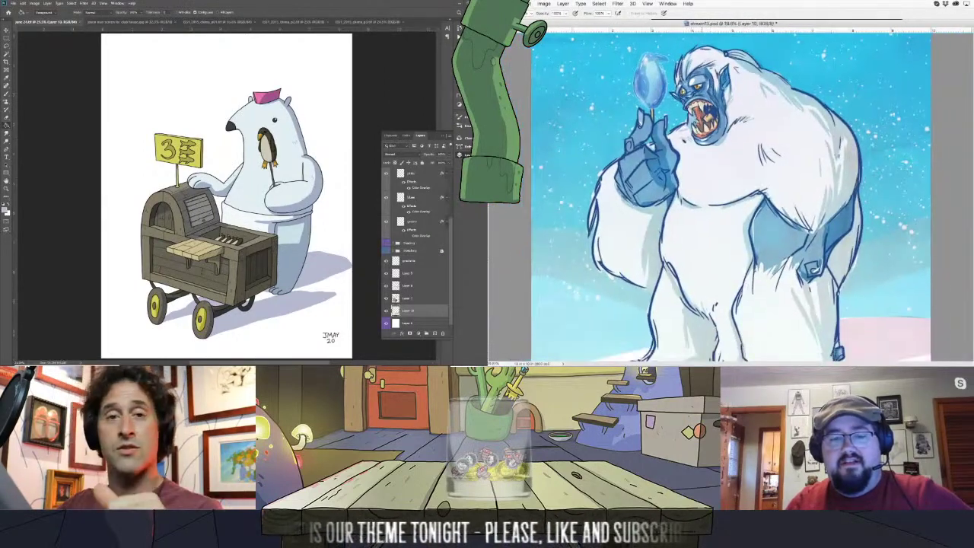
{"action": "scroll", "coordinate": [730, 196], "scroll_direction": "down", "scroll_amount": 1}
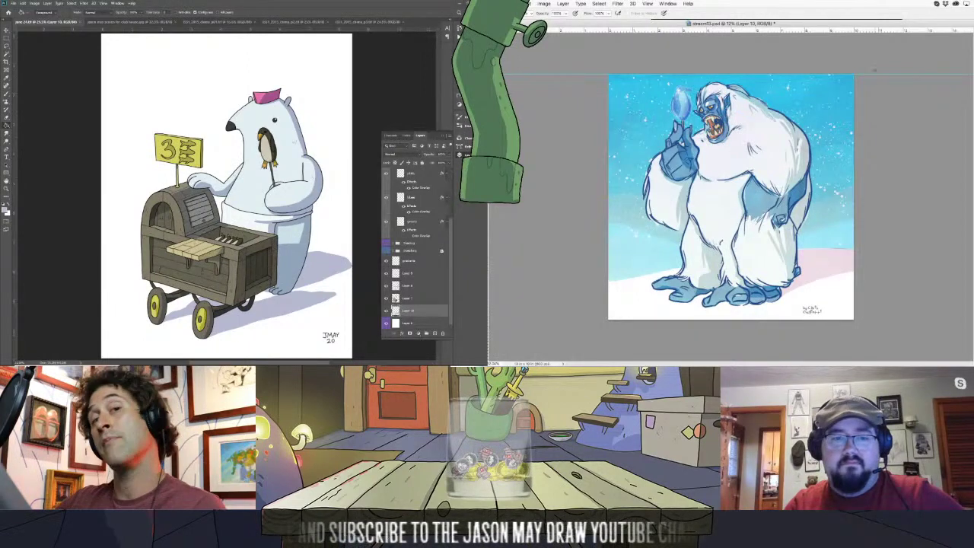
{"action": "left_click", "coordinate": [647, 3]}
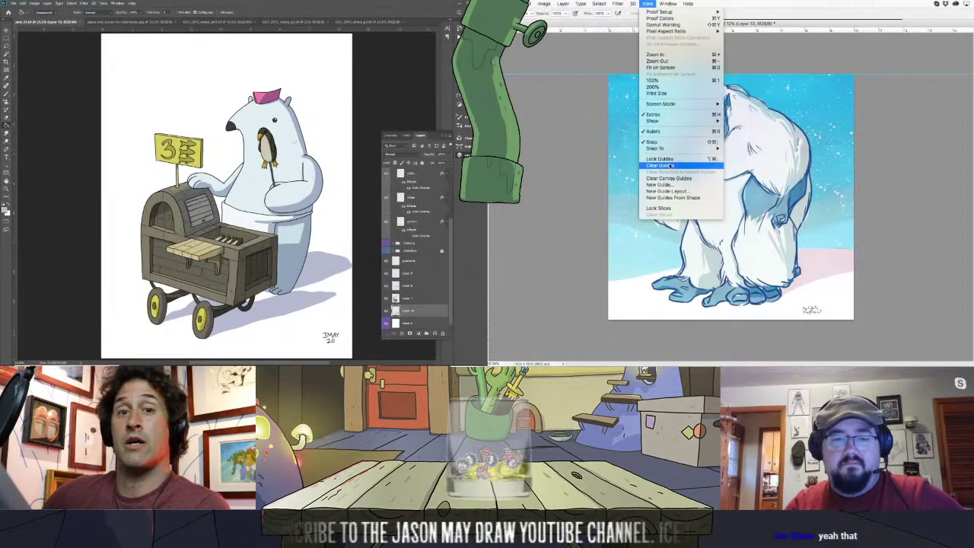
{"action": "left_click", "coordinate": [674, 160]}
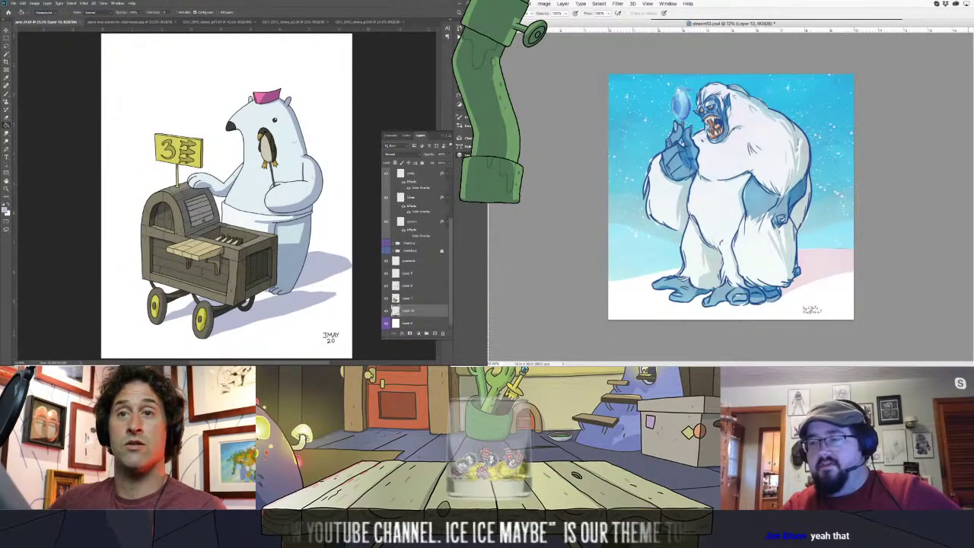
- Merge the yeti drawing into its background layer and shift the hue slightly with a Hue/Saturation adjustment
{"action": "key", "text": "e"}
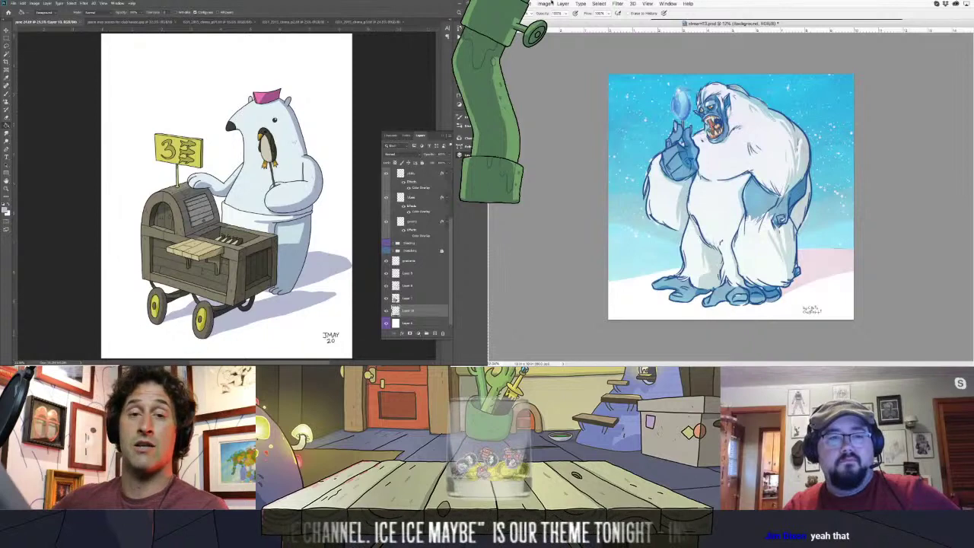
{"action": "left_click", "coordinate": [548, 3]}
{"action": "mouse_move", "coordinate": [567, 22]}
{"action": "left_click", "coordinate": [625, 59]}
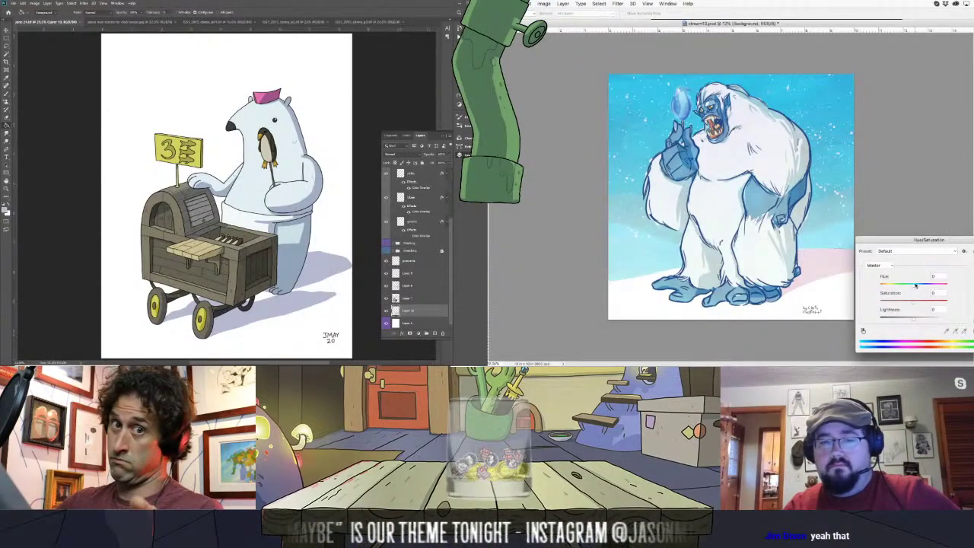
{"action": "mouse_move", "coordinate": [916, 285]}
{"action": "left_mouse_down"}
{"action": "mouse_move", "coordinate": [954, 288]}
{"action": "mouse_move", "coordinate": [885, 284]}
{"action": "mouse_move", "coordinate": [917, 285]}
{"action": "left_mouse_up"}
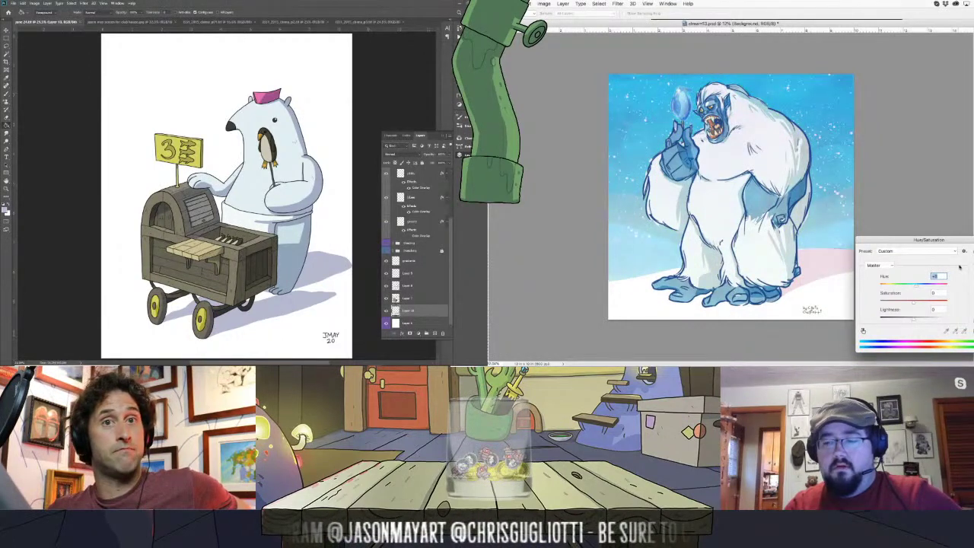
{"action": "key", "text": "Return"}
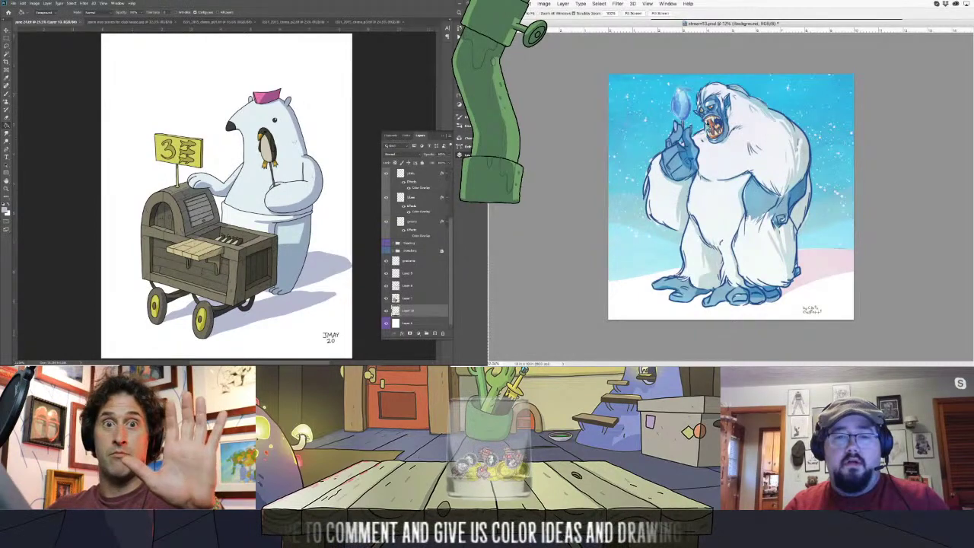
- Inspect the merged yeti drawing up close around the raised hand, mouth and chest
{"action": "key", "text": "super+0"}
{"action": "left_click_drag", "start_coordinate": [695, 82], "coordinate": [749, 84]}
{"action": "scroll", "coordinate": [750, 83], "scroll_direction": "down", "scroll_amount": 4}
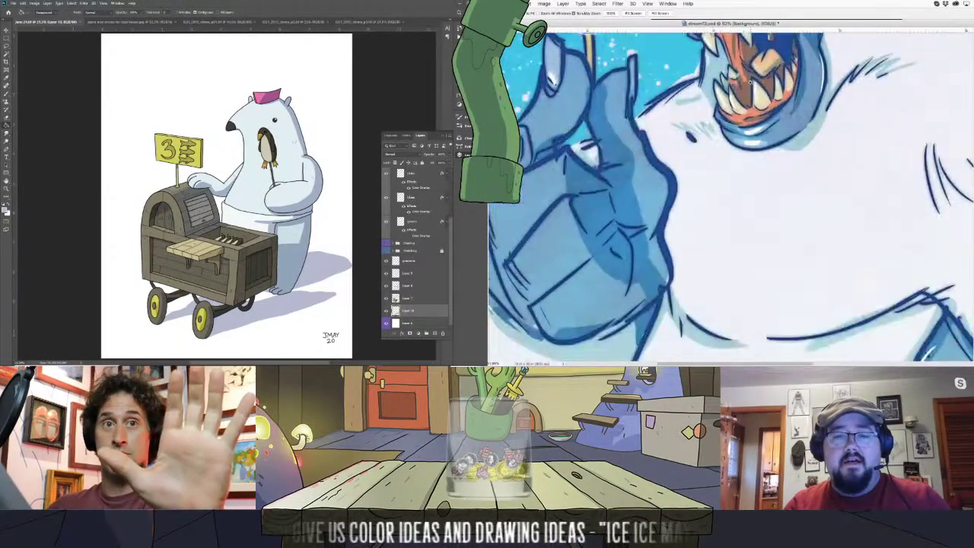
{"action": "scroll", "coordinate": [751, 82], "scroll_direction": "up", "scroll_amount": 8}
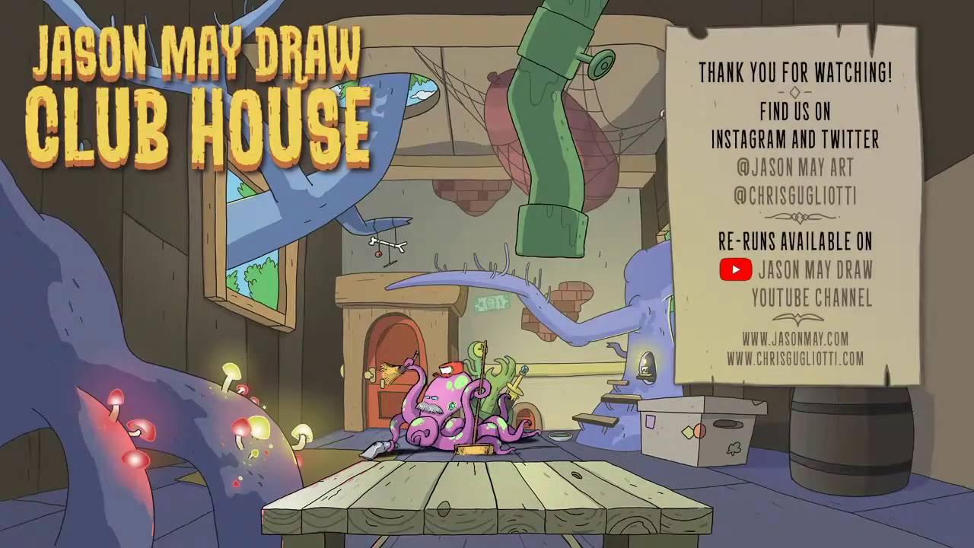